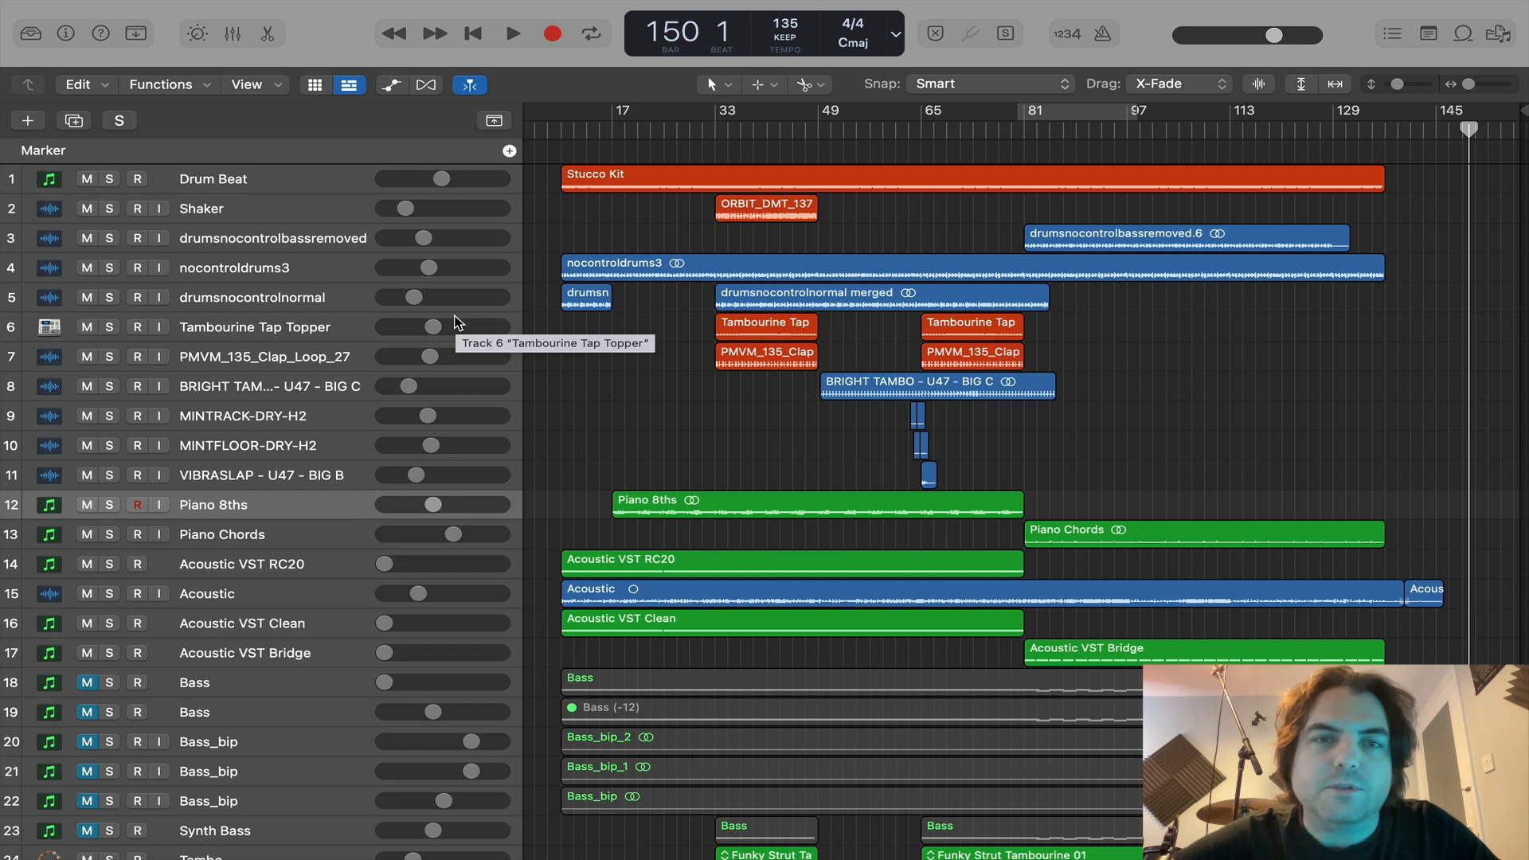
Step: Move the drumsnocontrolbassremoved, drumsnocontrolnormal and nocontroldrums3 tracks directly beneath Drum Beat, in that order
left_click(313, 177)
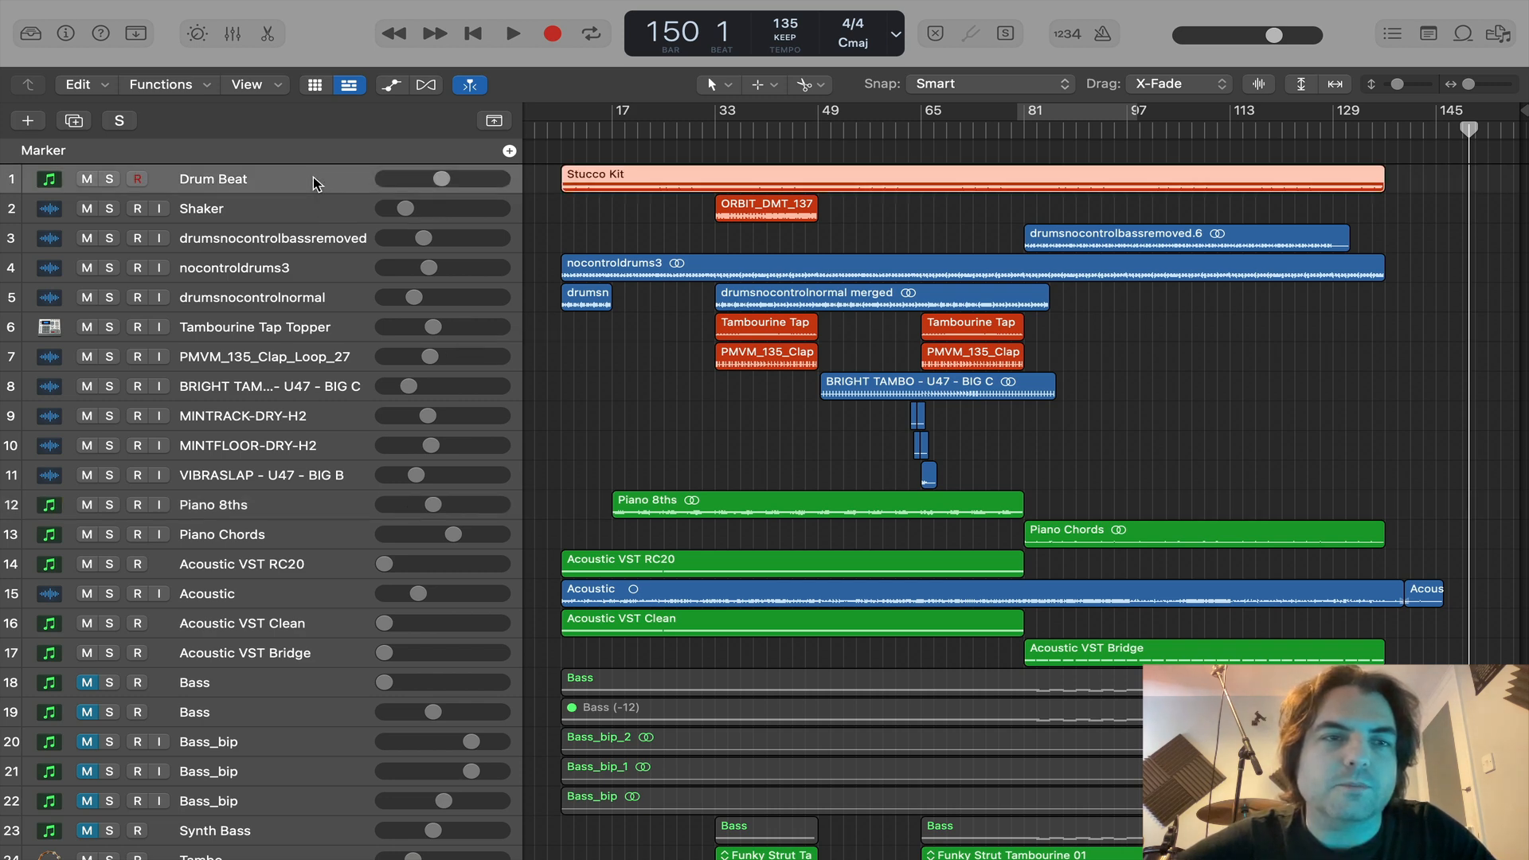
left_click_drag(317, 235, 312, 206)
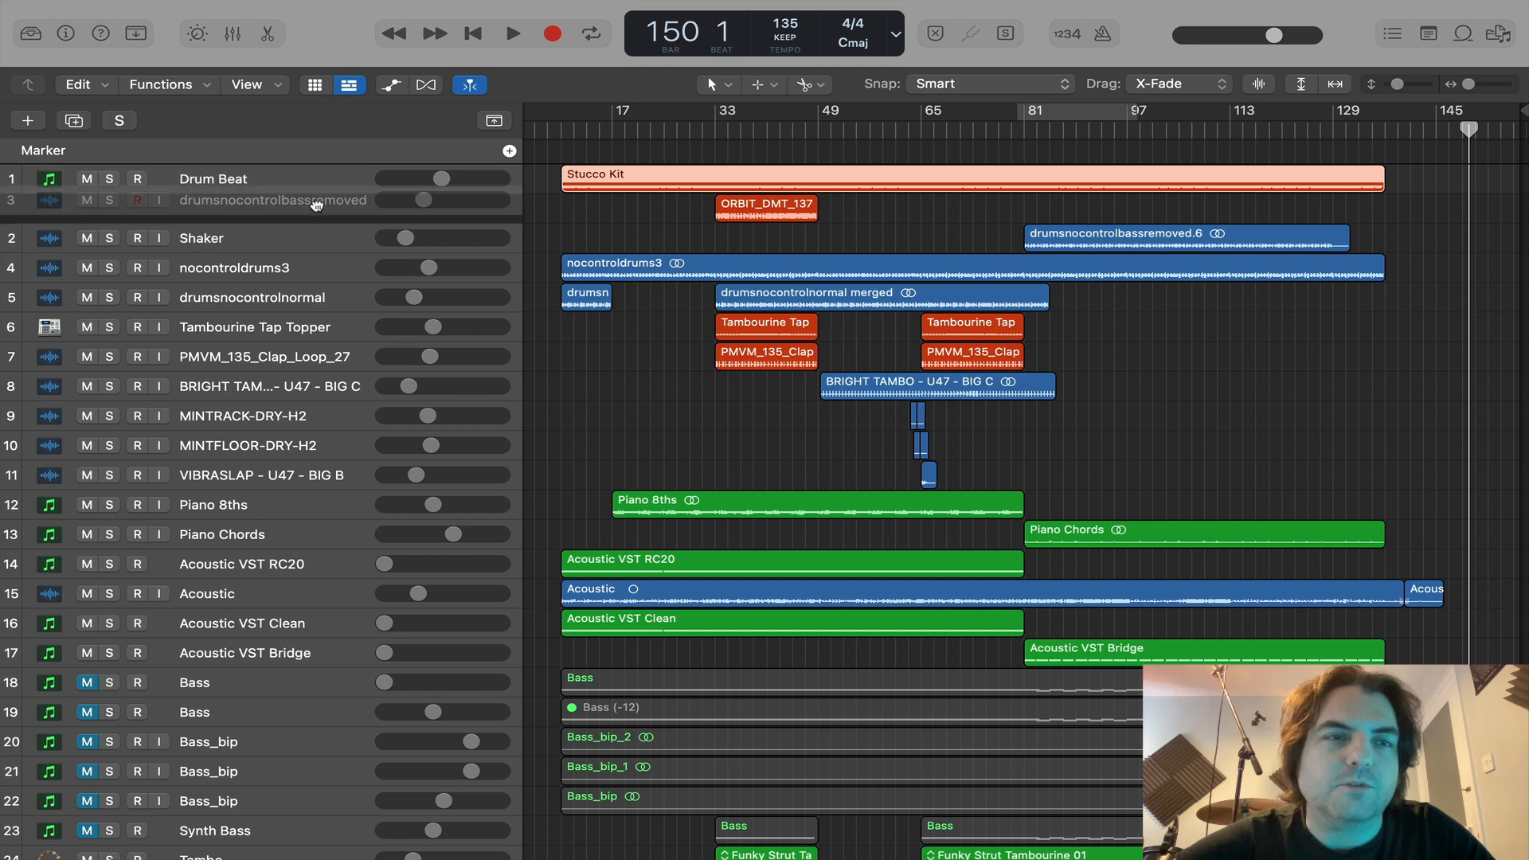
left_click_drag(301, 307, 311, 239)
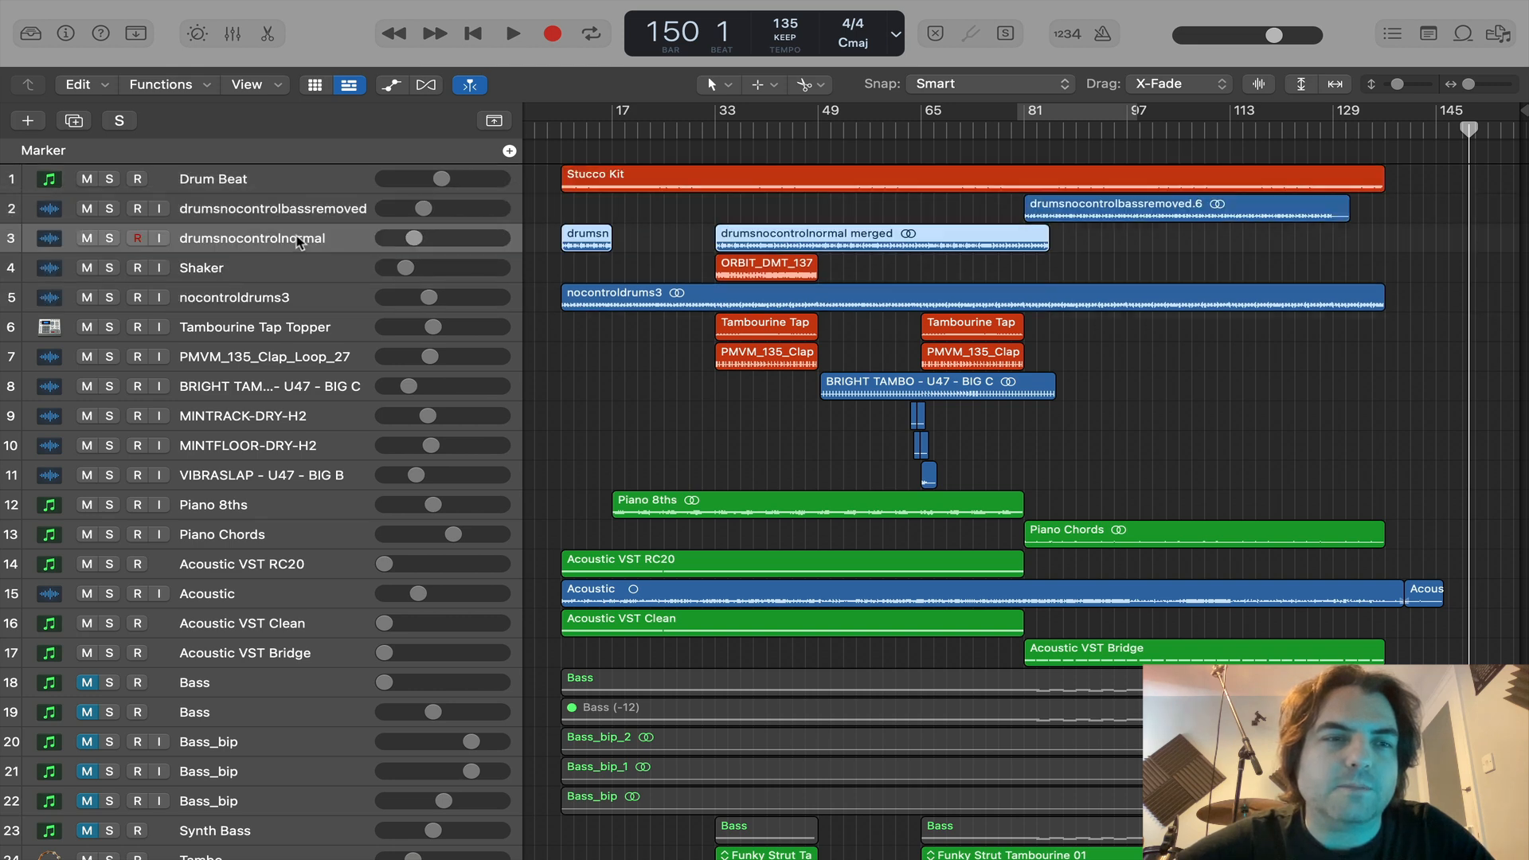
left_click_drag(296, 299, 296, 267)
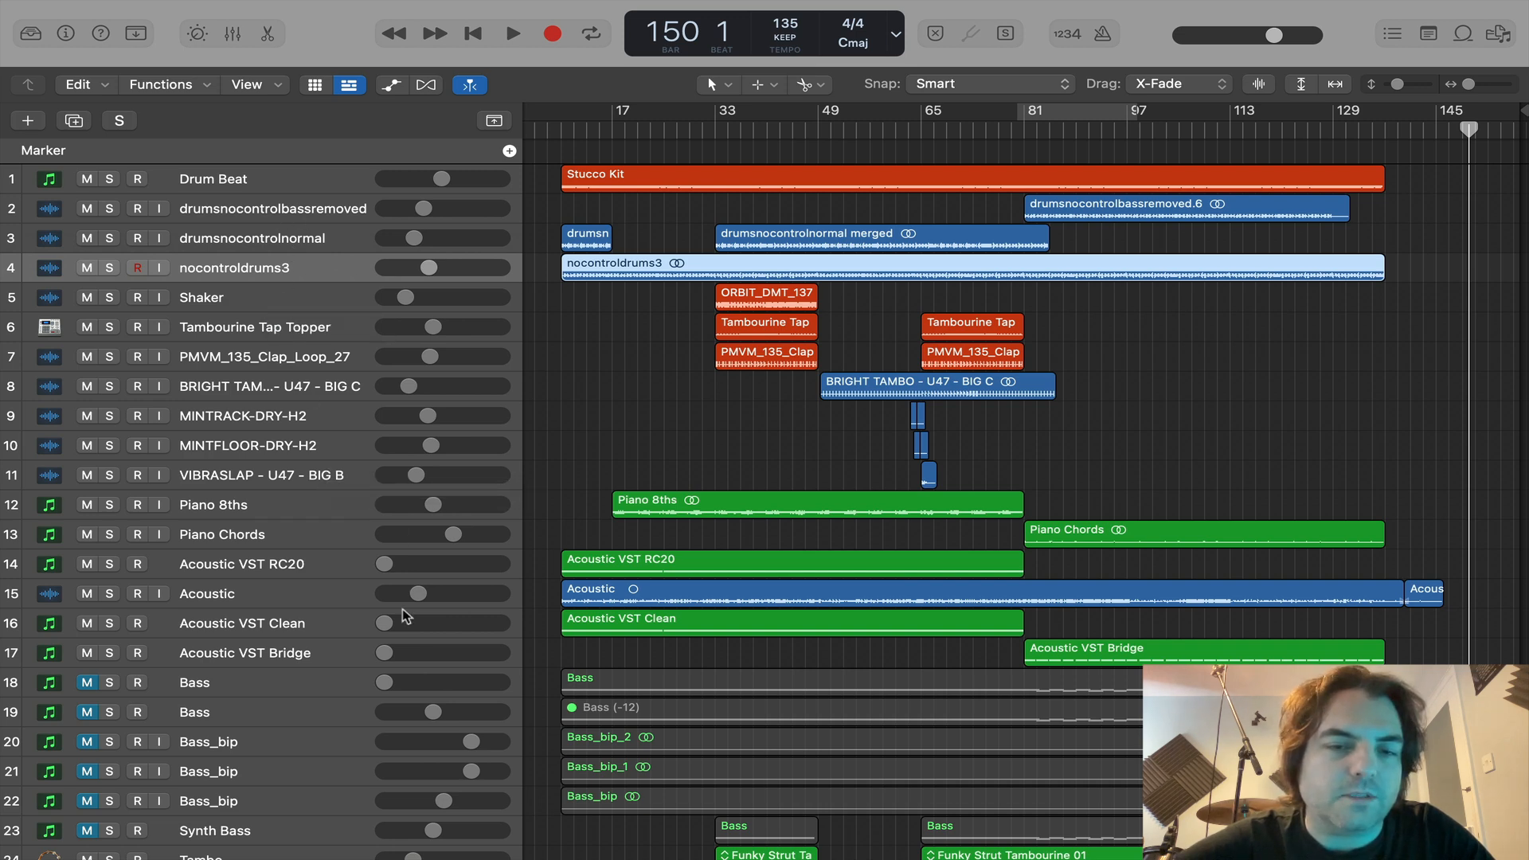
Step: Move the Tambo track and the Shaker track below it together up into the percussion group, directly beneath the BRIGHT TAMBO track
scroll(508, 642, "down", 15)
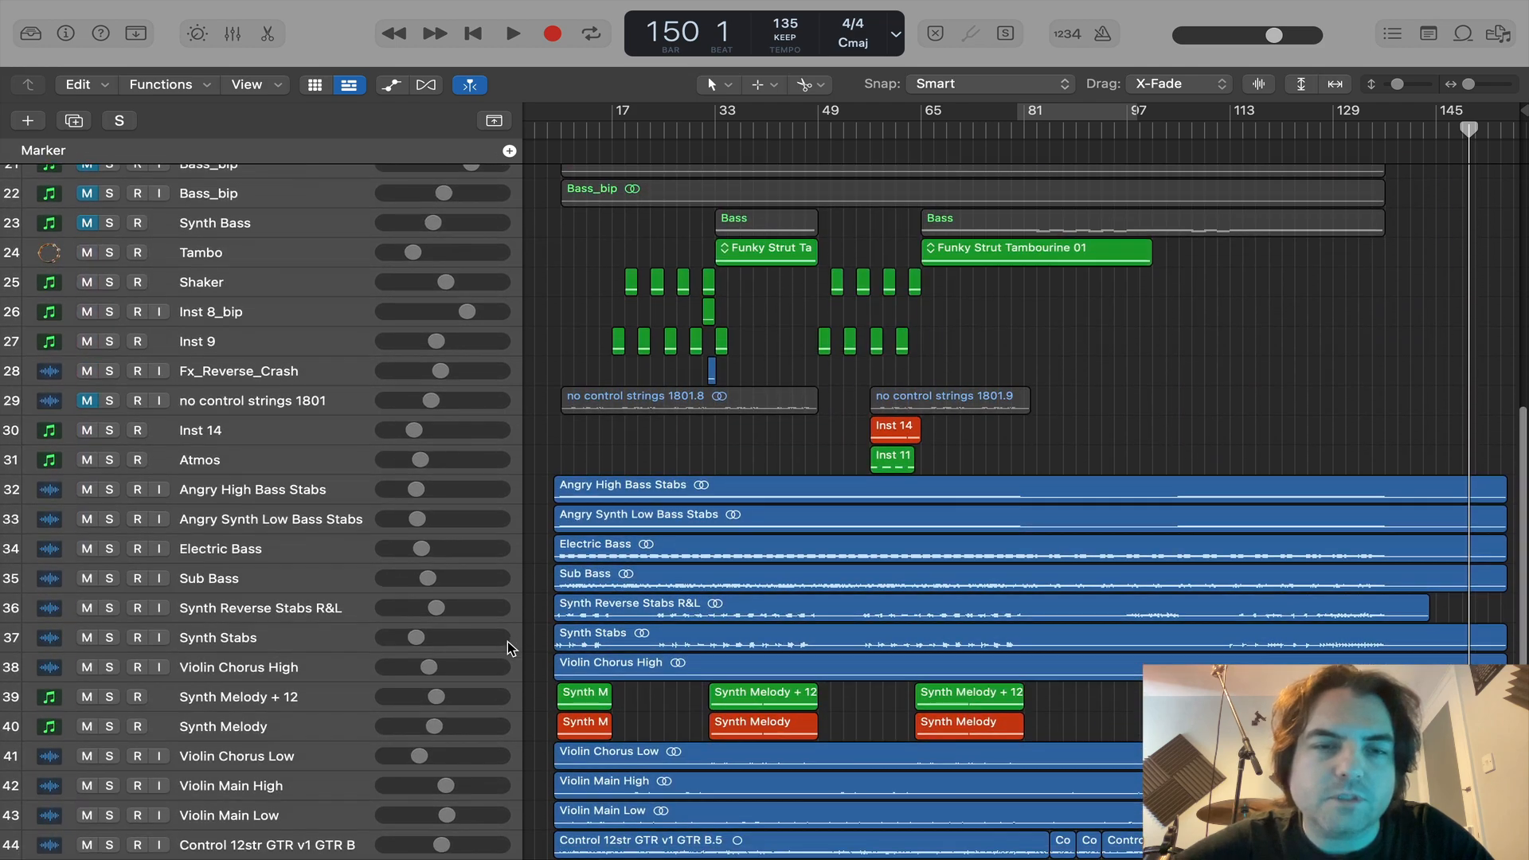
scroll(508, 642, "down", 10)
scroll(575, 518, "up", 20)
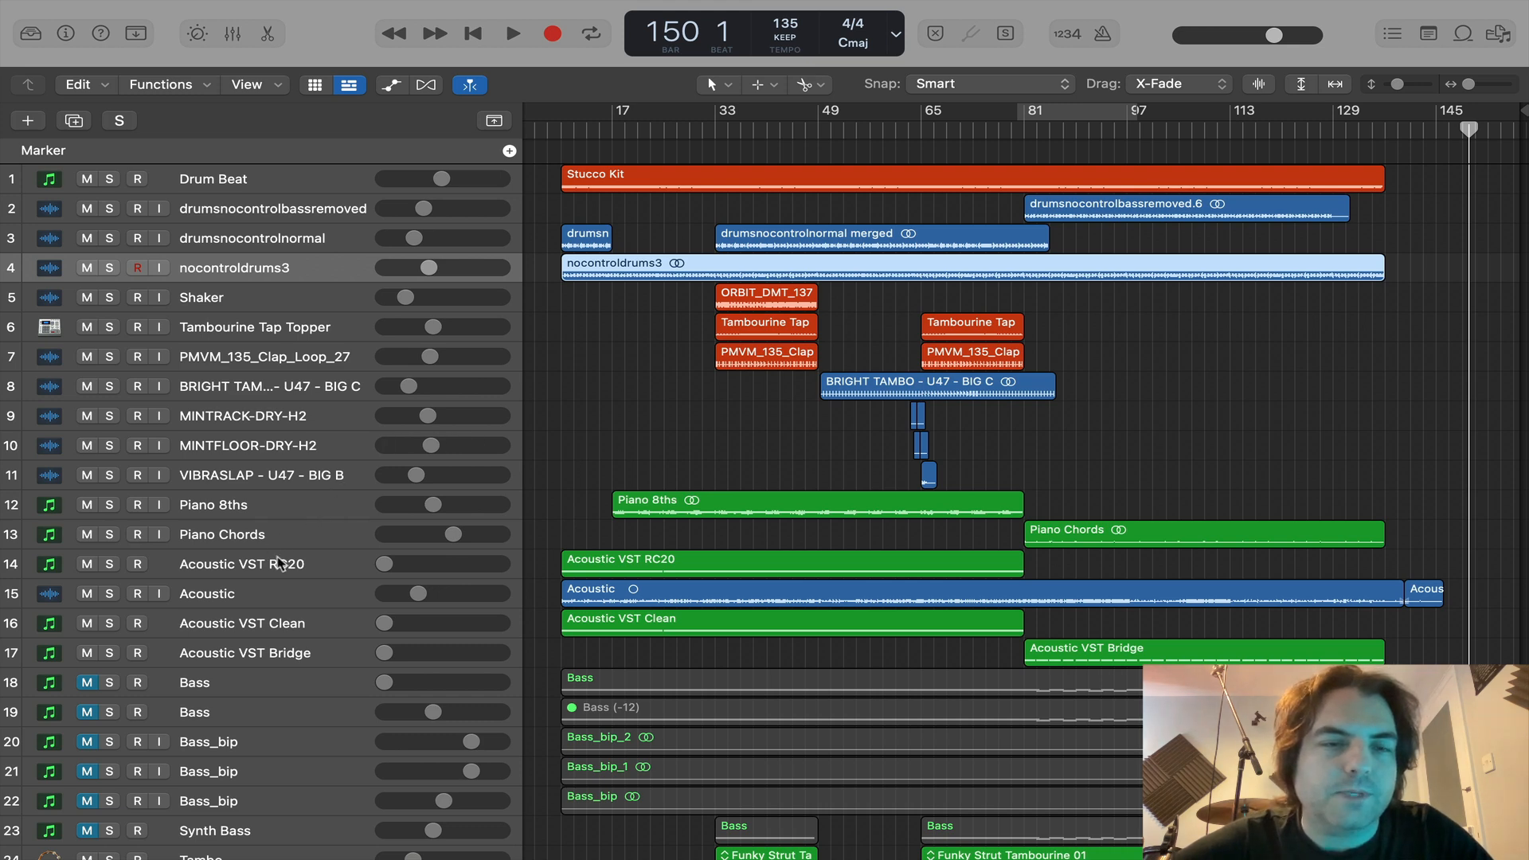
scroll(285, 637, "down", 5)
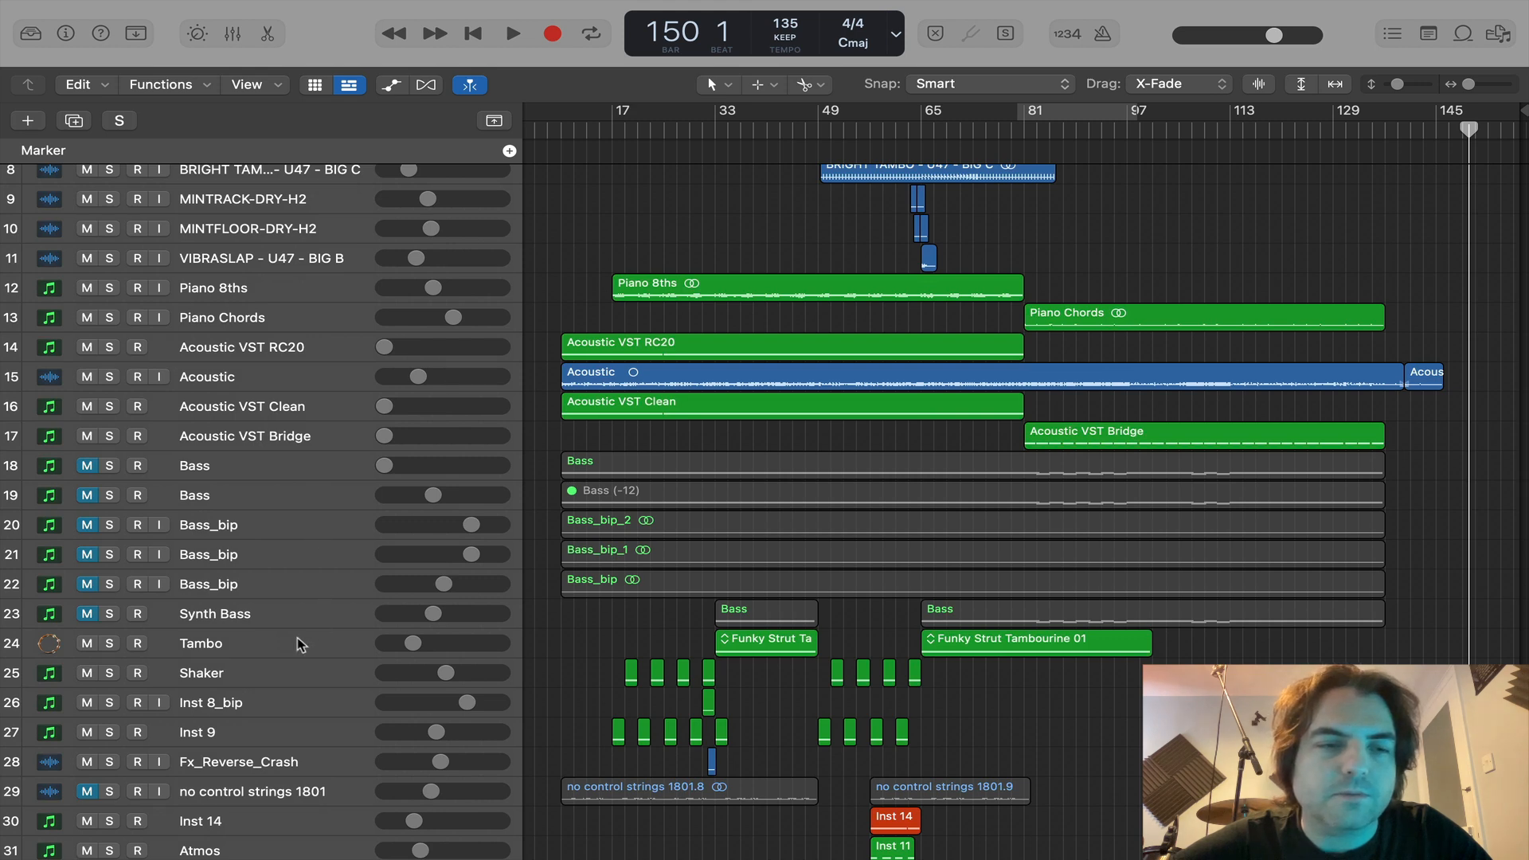
left_click(284, 673)
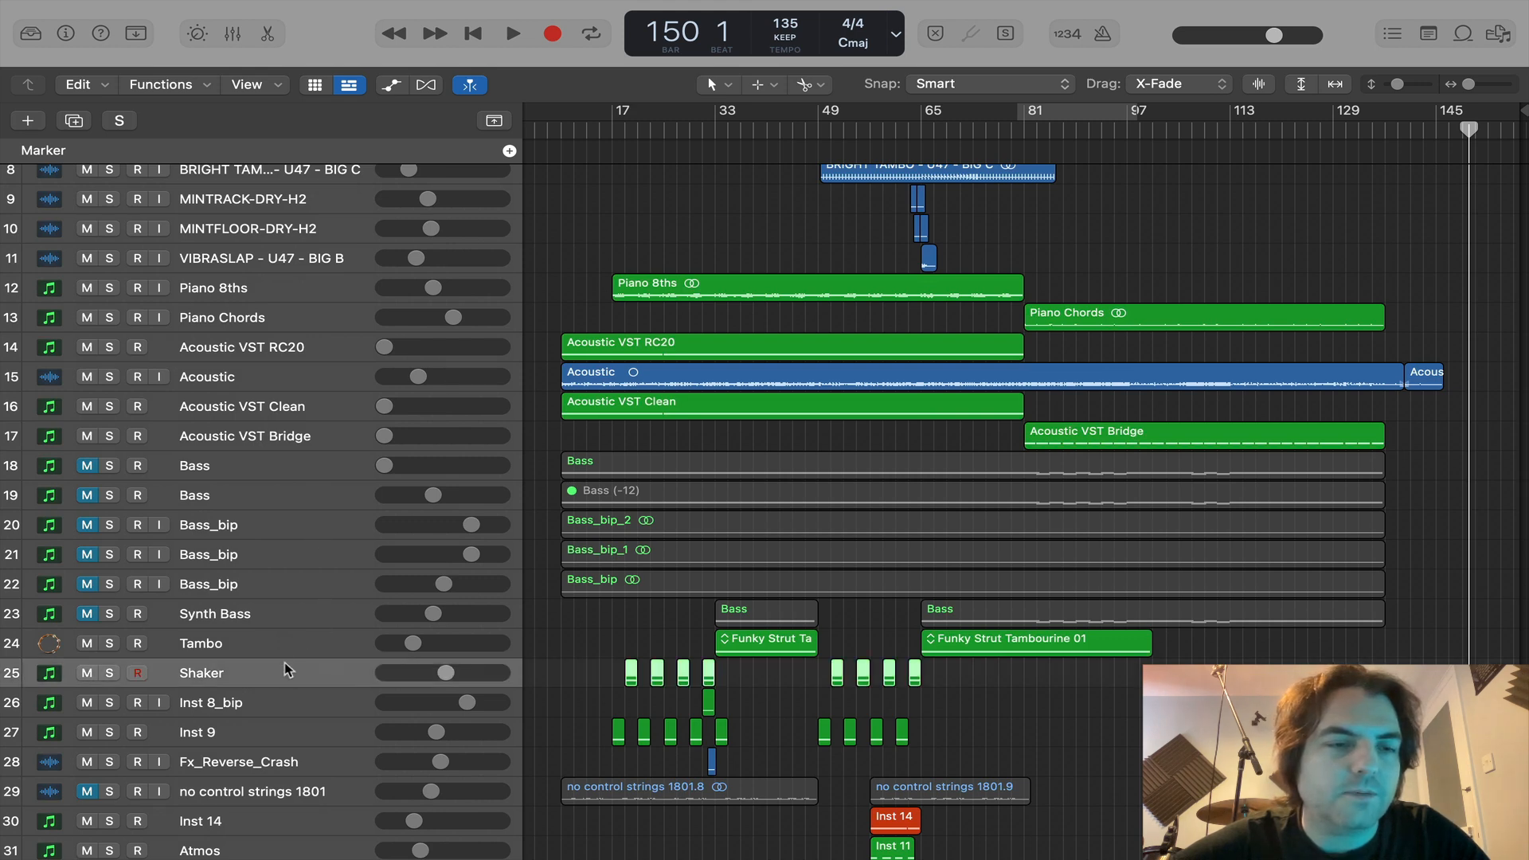
left_click(291, 646, "shift")
left_click_drag(292, 647, 312, 188)
left_click(564, 277)
scroll(564, 277, "up", 5)
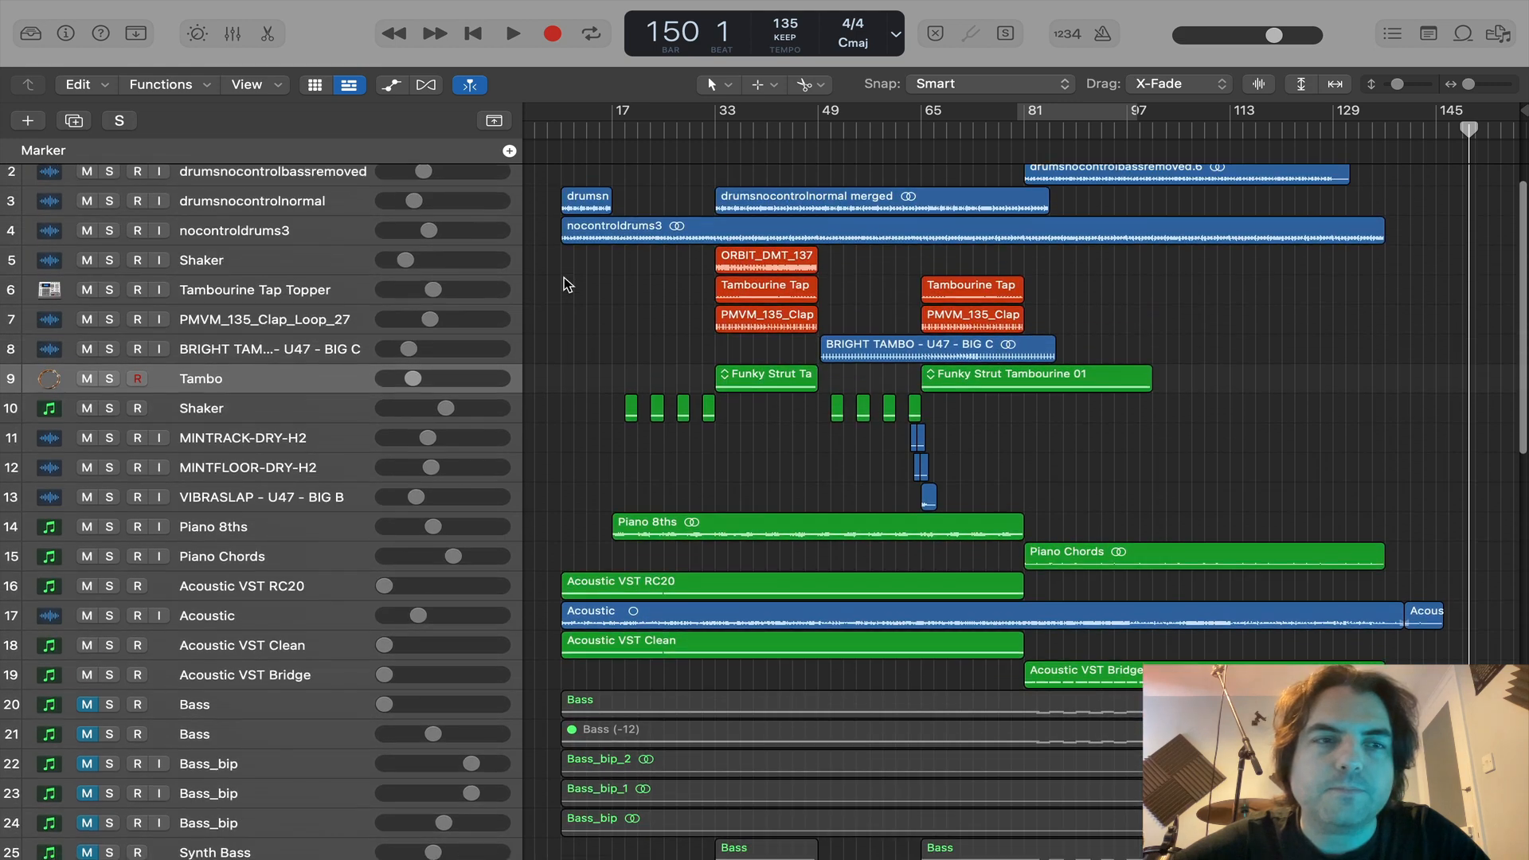
Step: Move the Inst 9 track up into the percussion group, directly beneath the second Shaker track
scroll(564, 277, "down", 10)
scroll(564, 278, "down", 2)
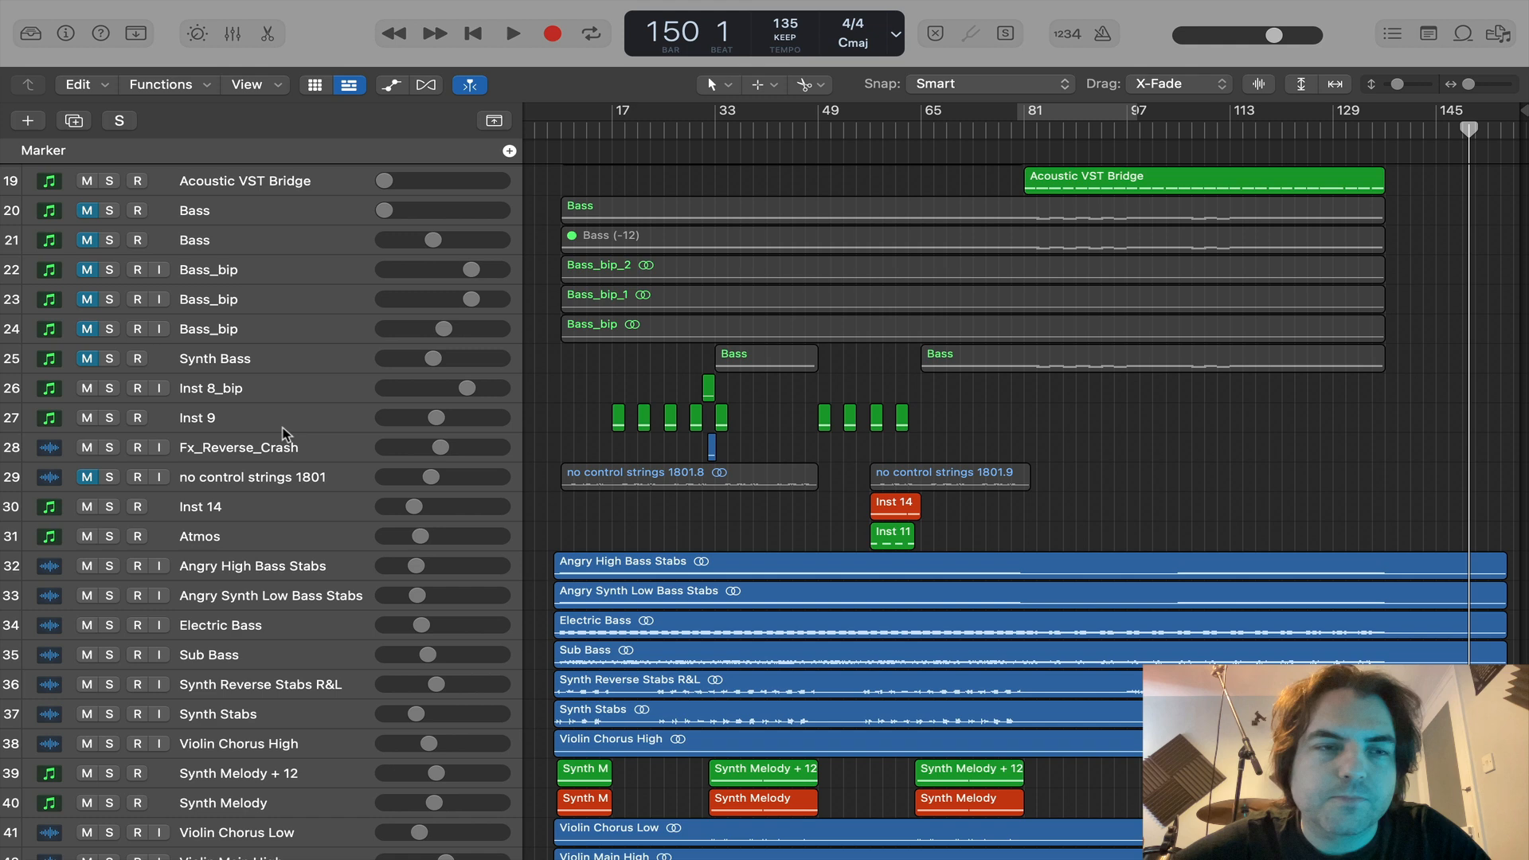
left_click_drag(274, 419, 318, 209)
Step: Move the Electric Bass and Sub Bass tracks up among the bass tracks, just above the last Bass_bip track
scroll(496, 474, "down", 15)
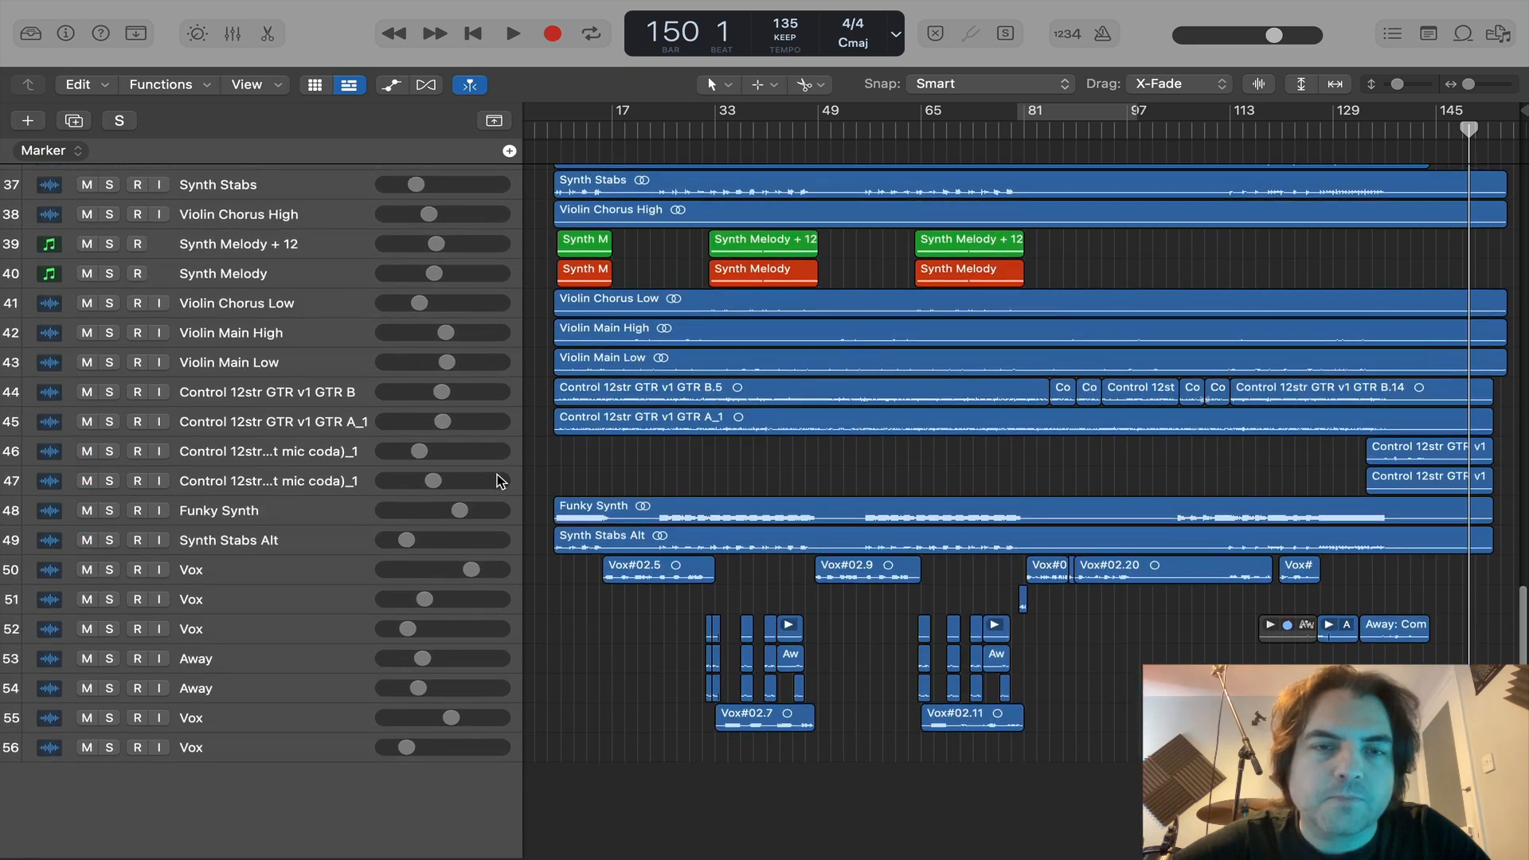
scroll(497, 475, "up", 2)
scroll(497, 475, "up", 5)
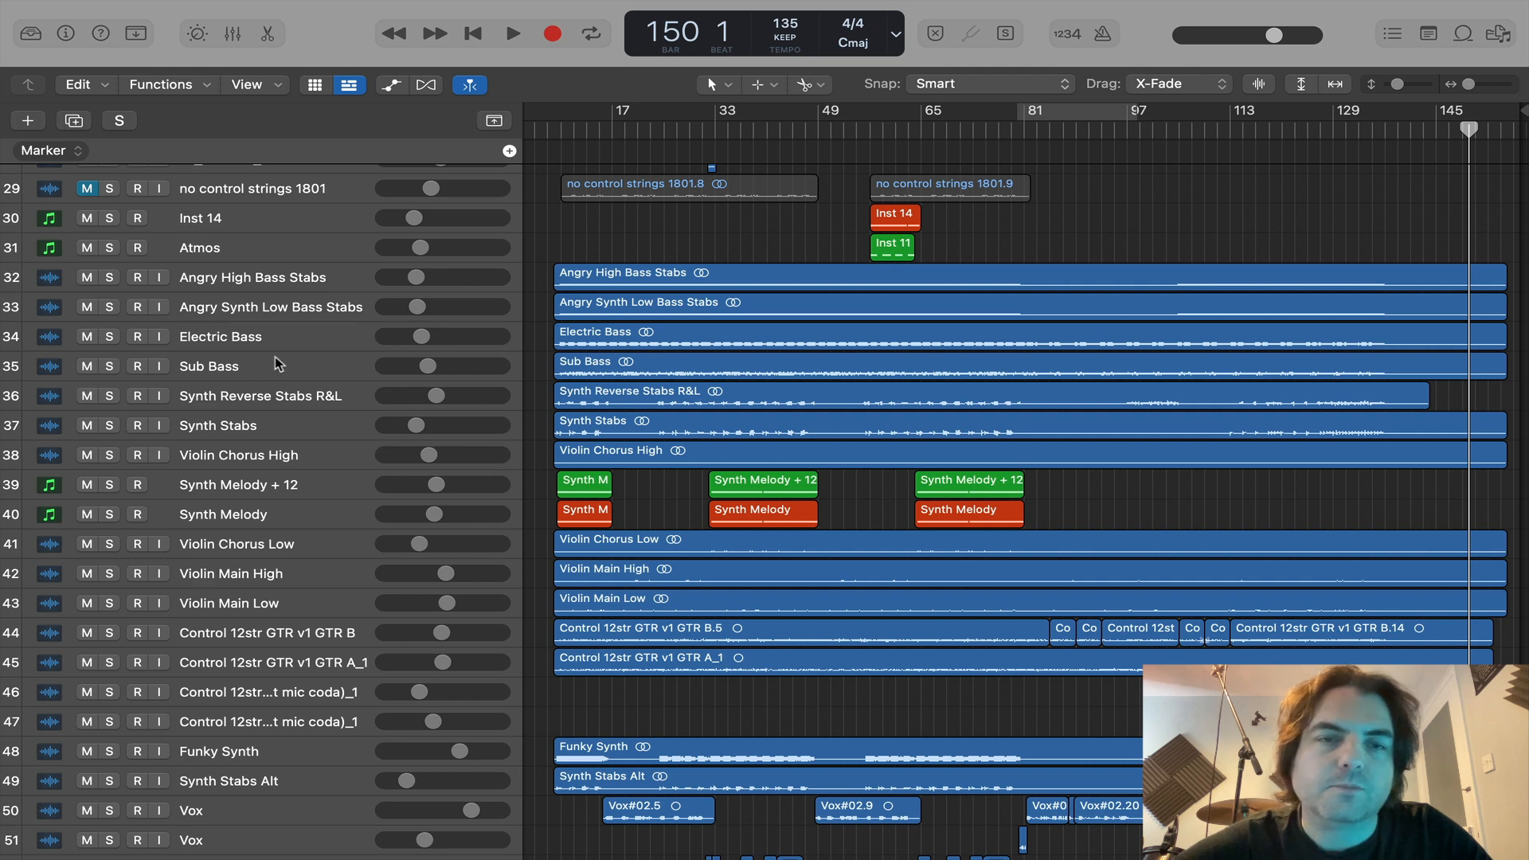
scroll(290, 348, "up", 5)
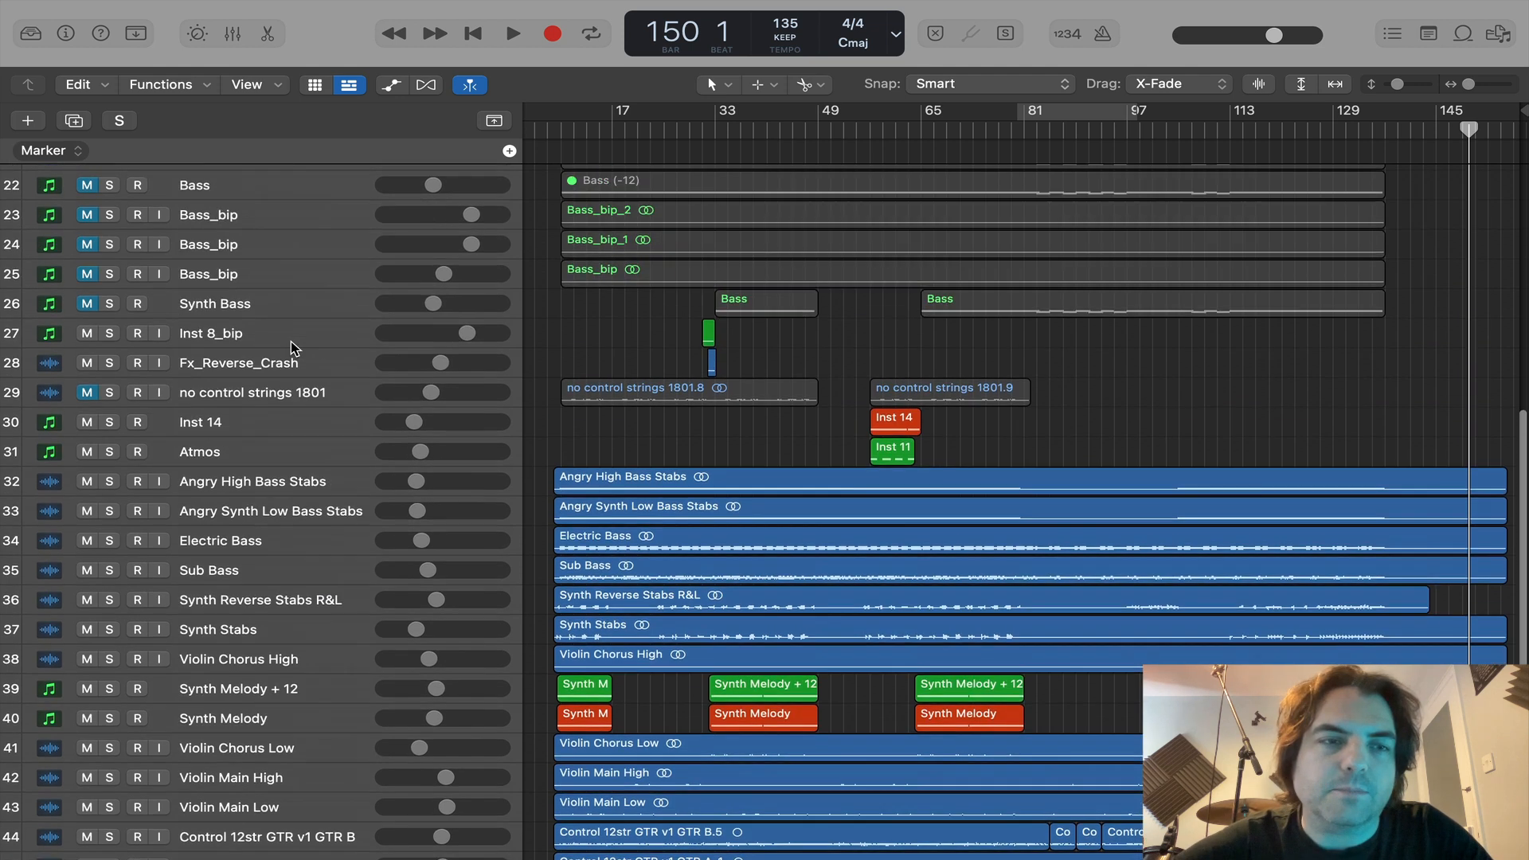
scroll(290, 341, "up", 4)
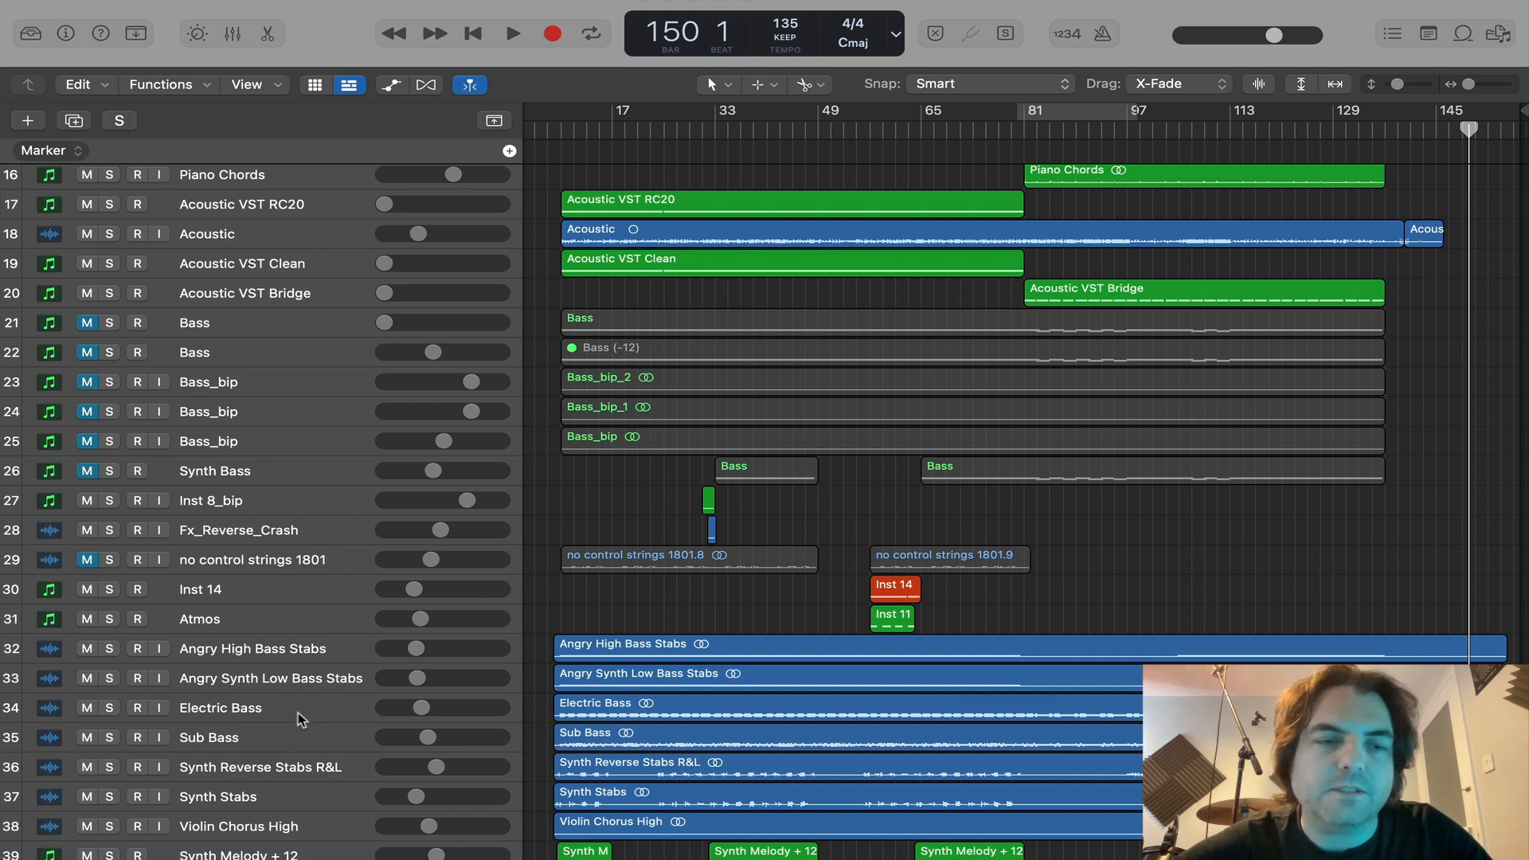
left_click_drag(297, 718, 315, 444)
scroll(343, 621, "down", 2)
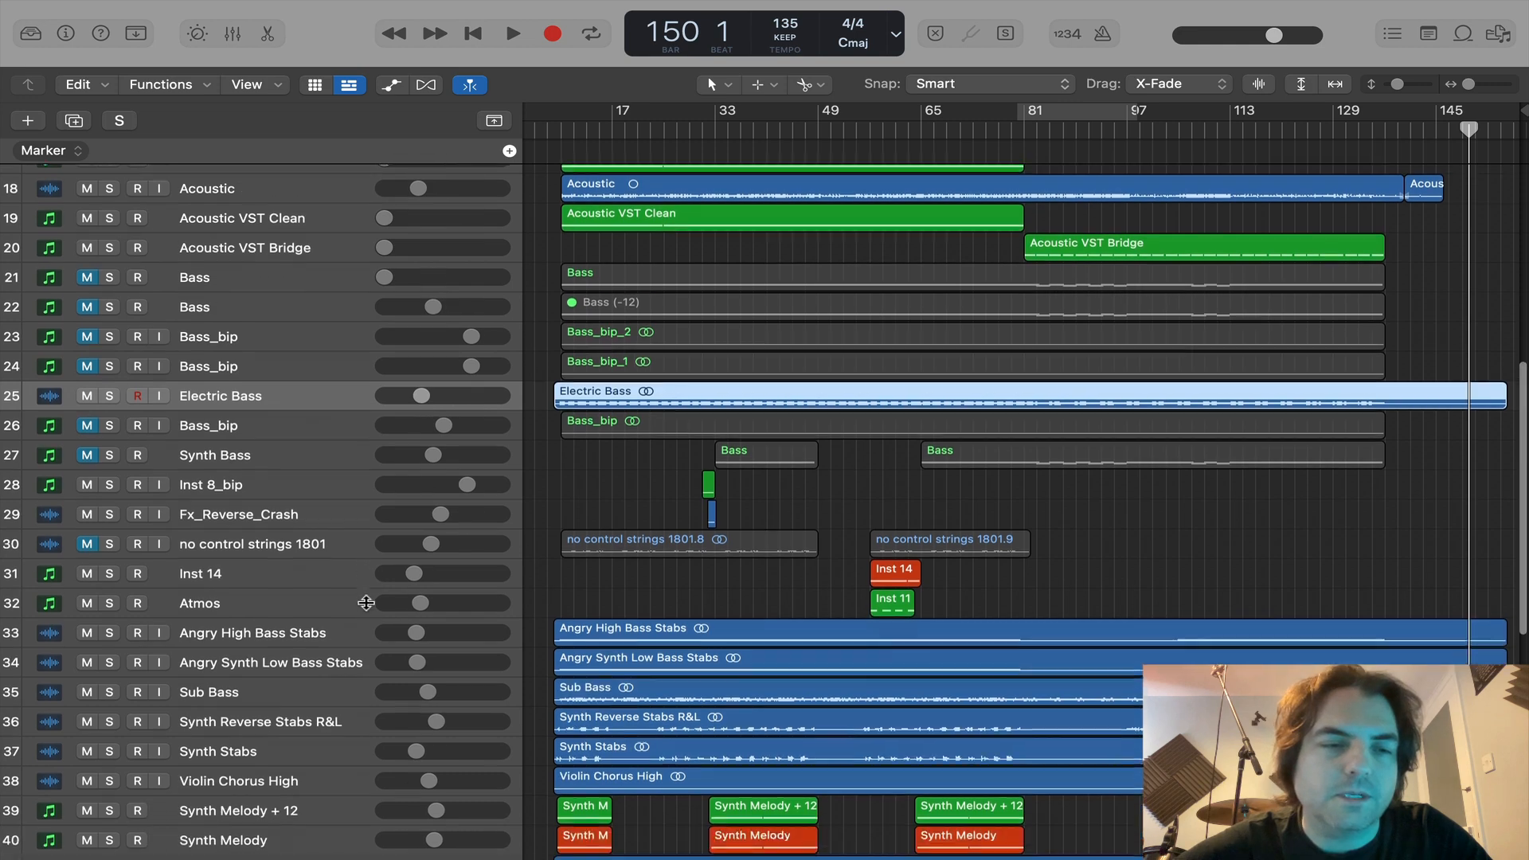
left_click_drag(288, 676, 301, 405)
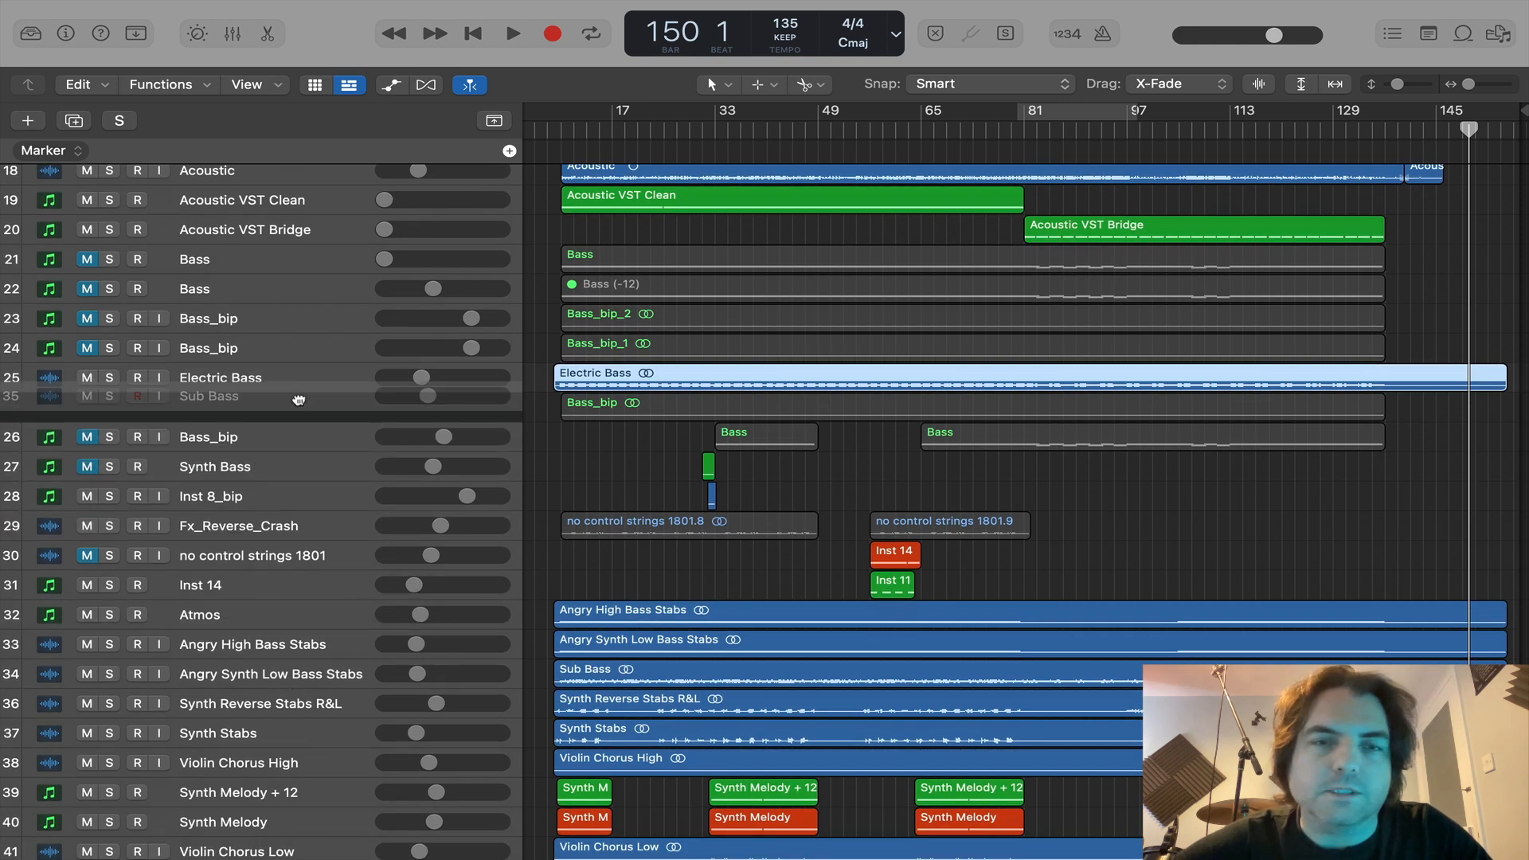
Step: Move the four Control 12str guitar tracks together up to the acoustic guitars, between Acoustic VST RC20 and Acoustic
scroll(331, 564, "down", 7)
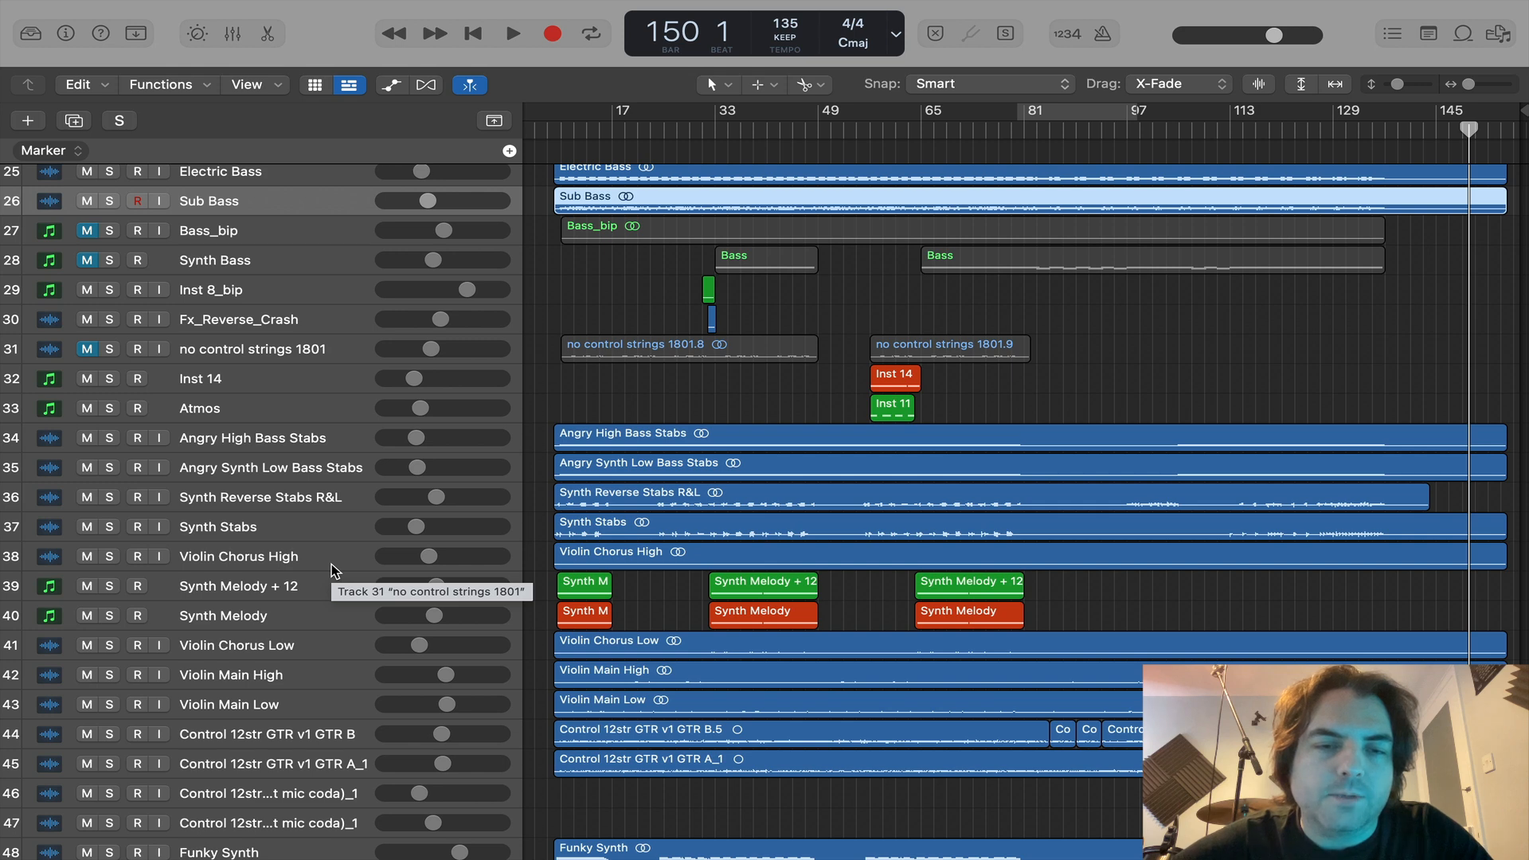
scroll(347, 699, "down", 3)
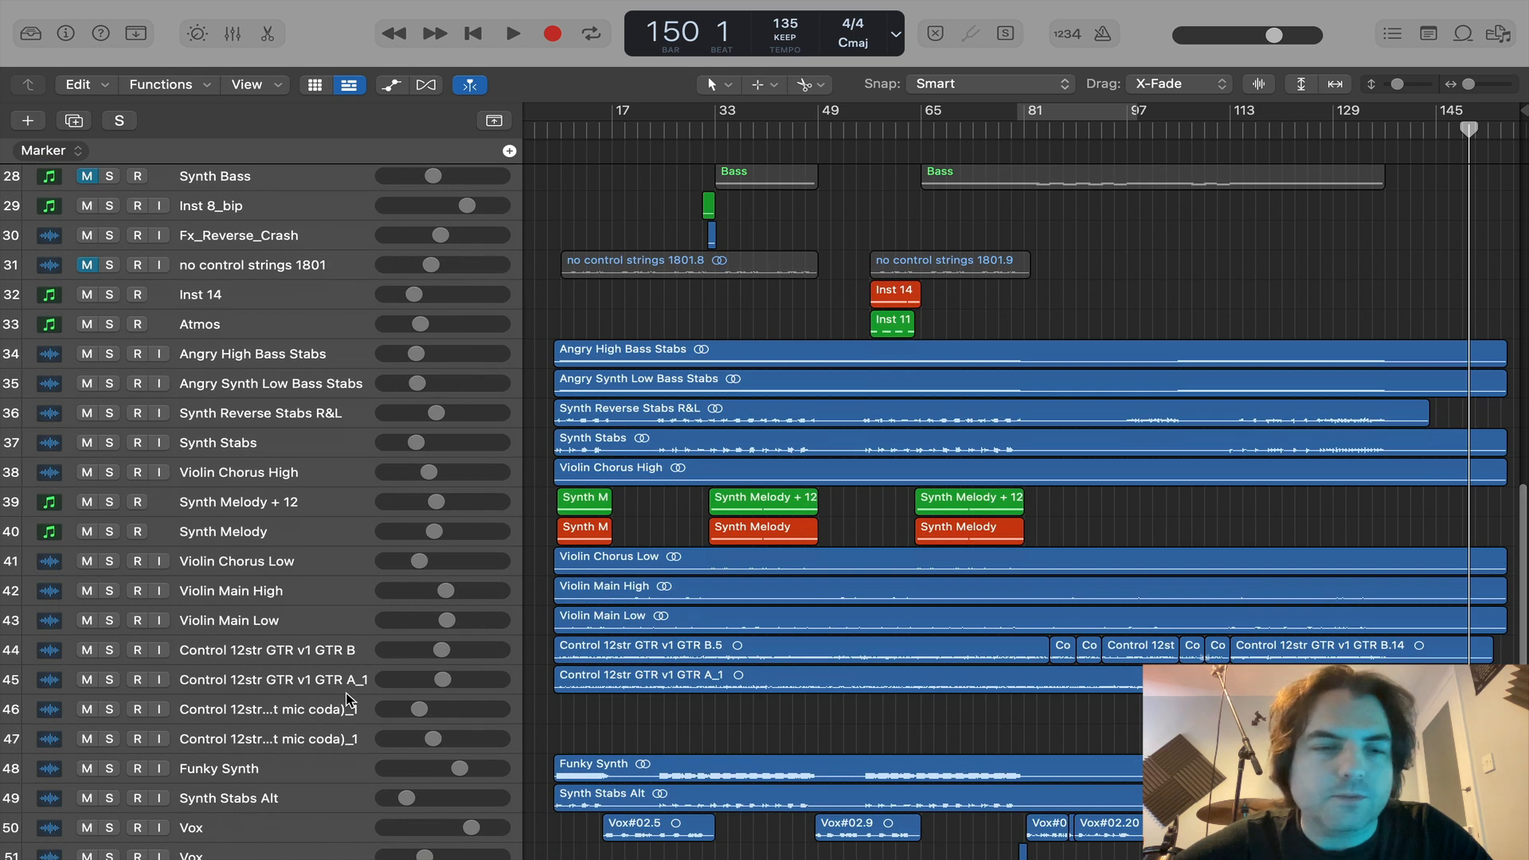
left_click(312, 652)
left_click(309, 746, "shift")
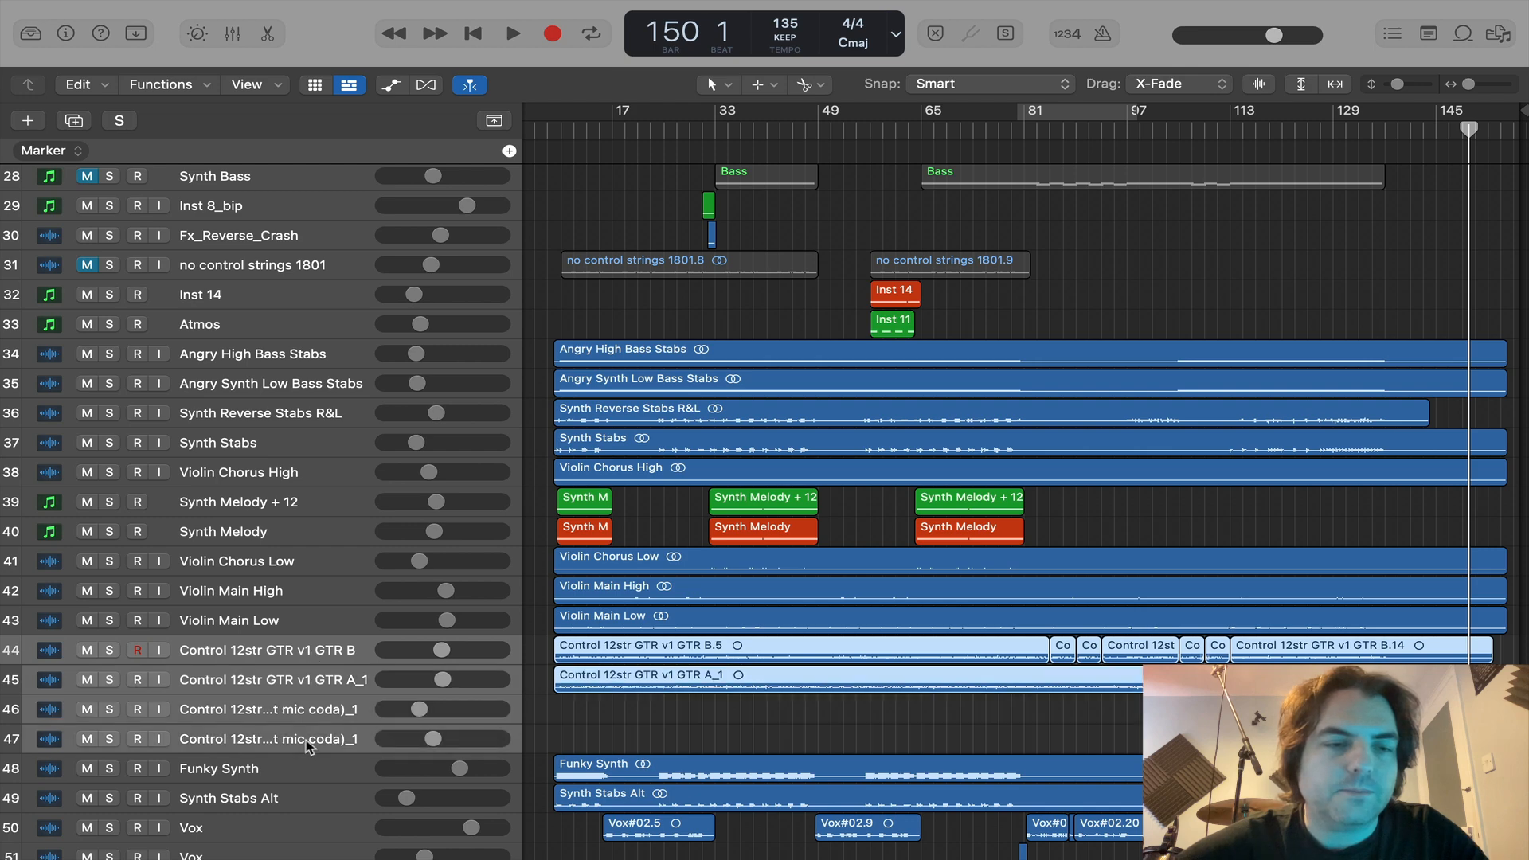
left_click_drag(298, 649, 313, 215)
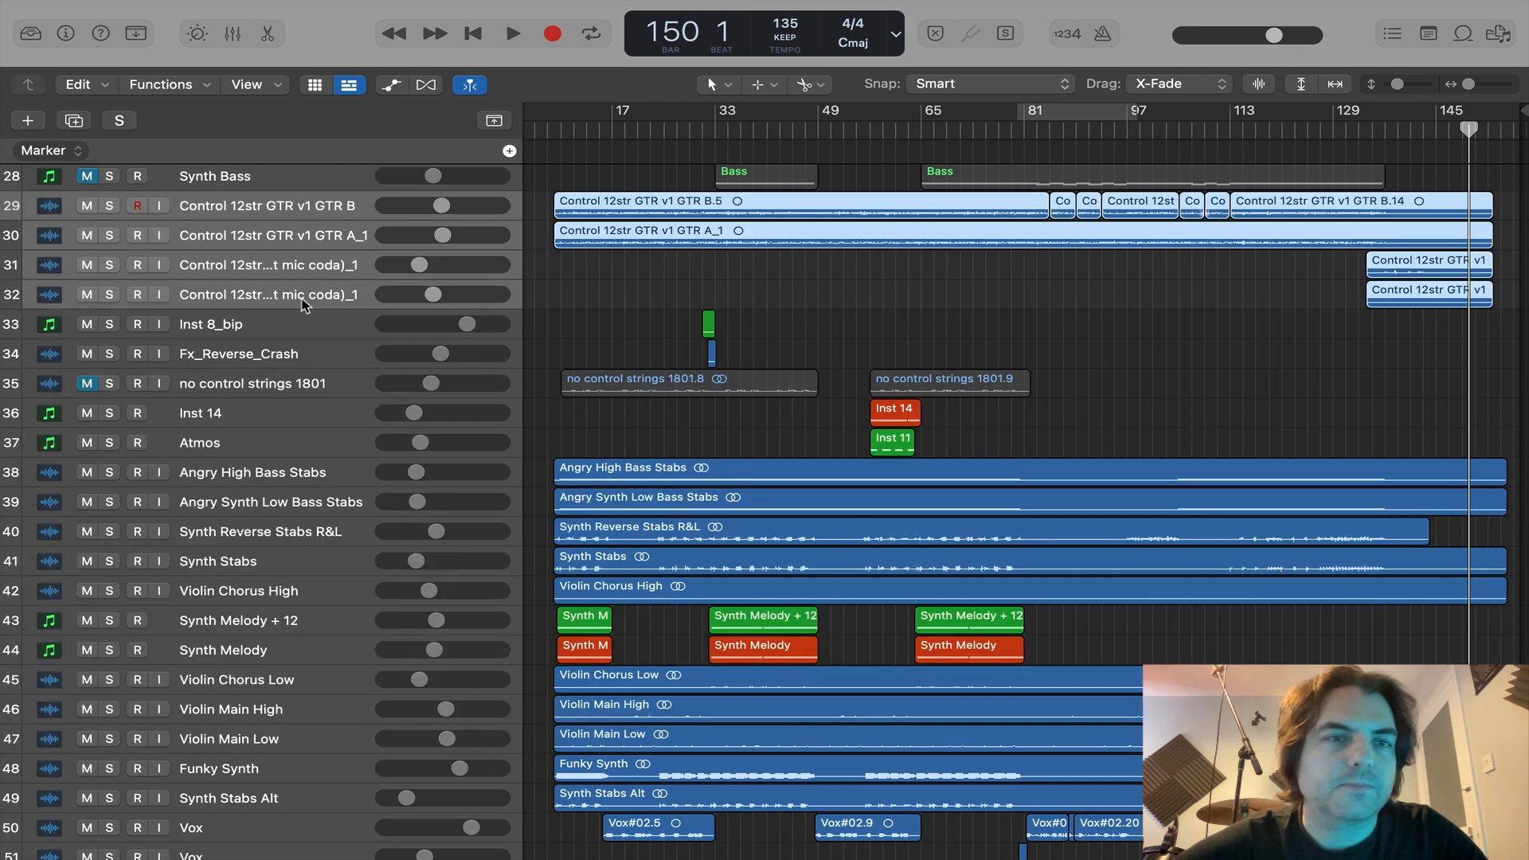
scroll(309, 303, "up", 5)
scroll(288, 458, "up", 2)
left_click_drag(288, 458, 288, 231)
scroll(287, 358, "up", 6)
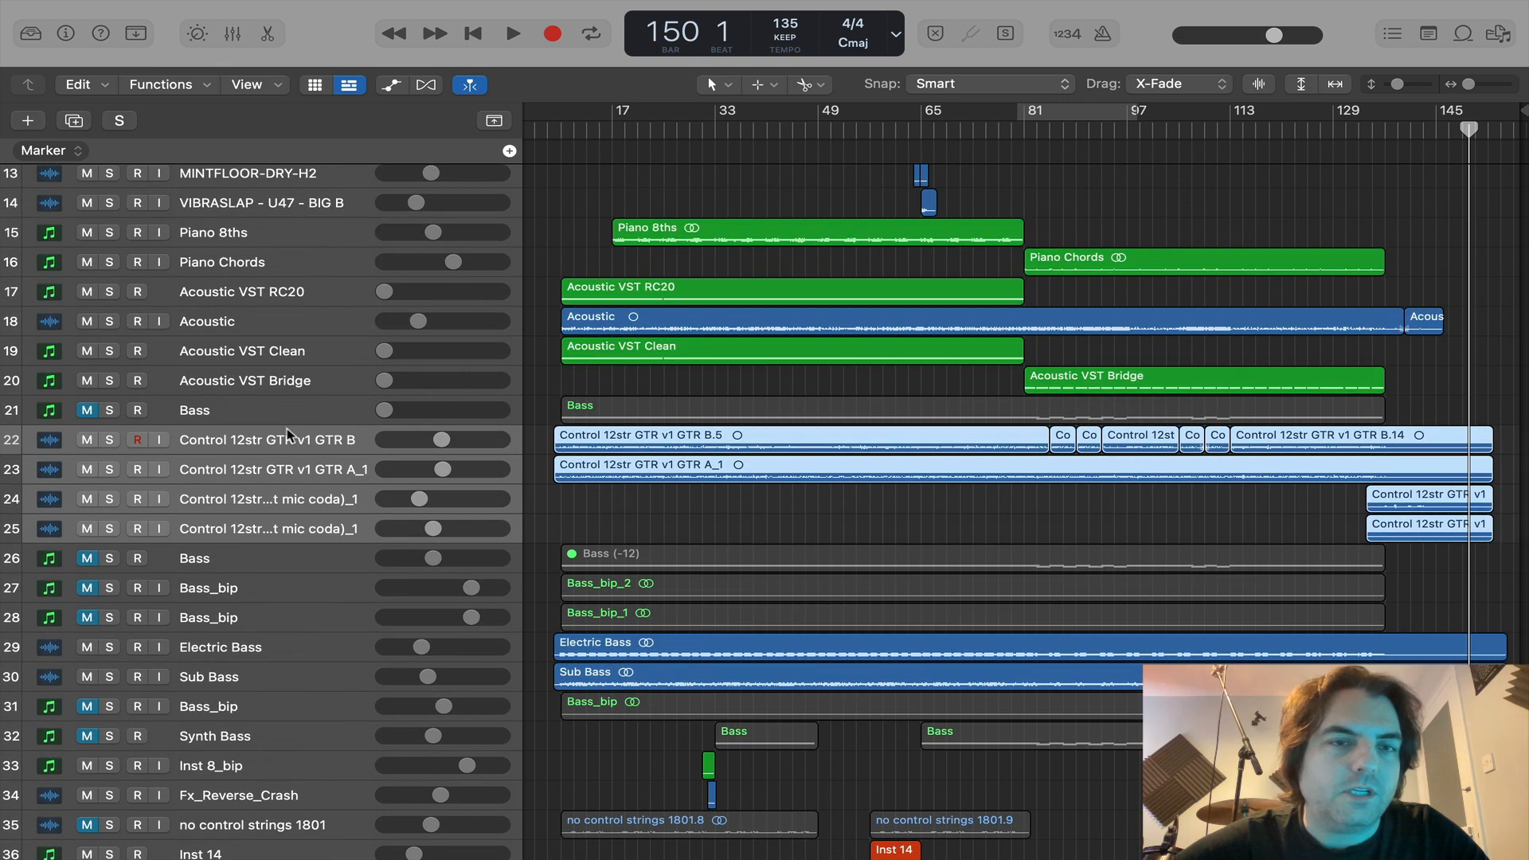
left_click_drag(293, 446, 290, 313)
left_click(560, 193)
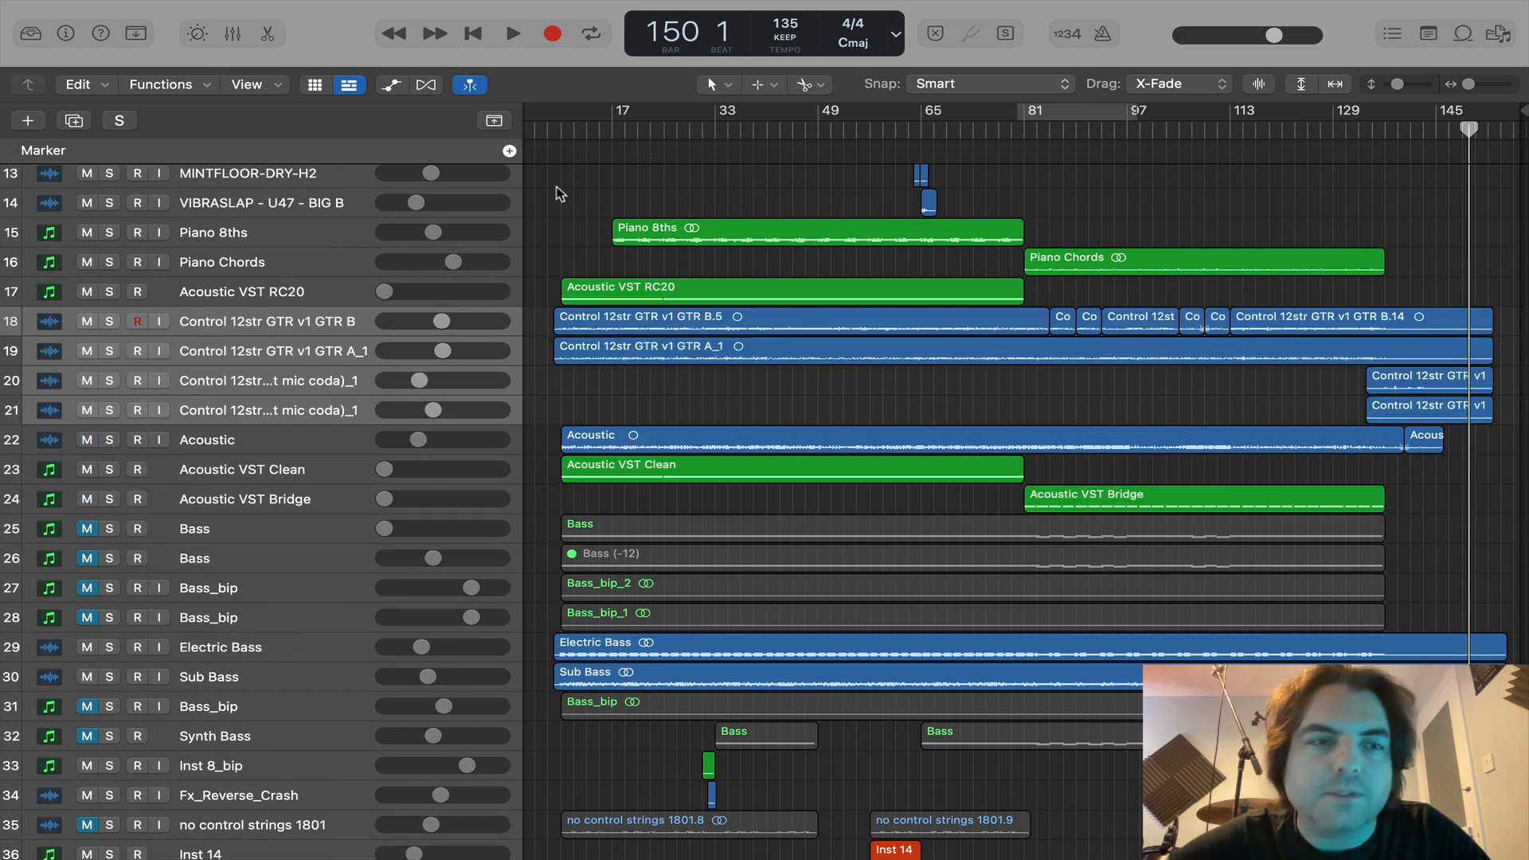
Step: Move the Violin Chorus Low, Violin Main High and Violin Main Low tracks together down, directly above the two Away tracks
scroll(554, 383, "down", 12)
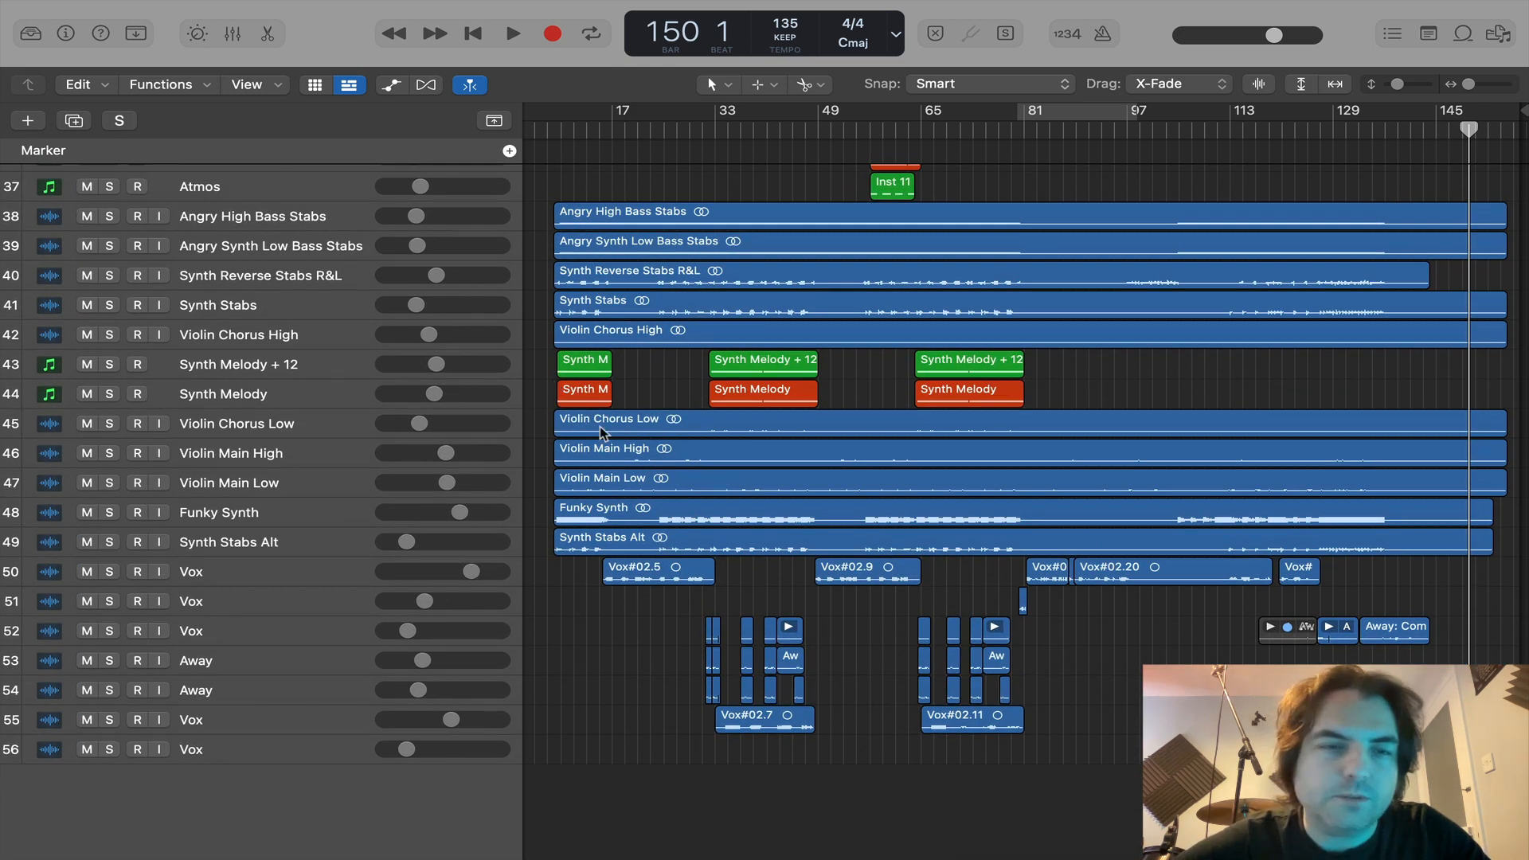
left_click(327, 451)
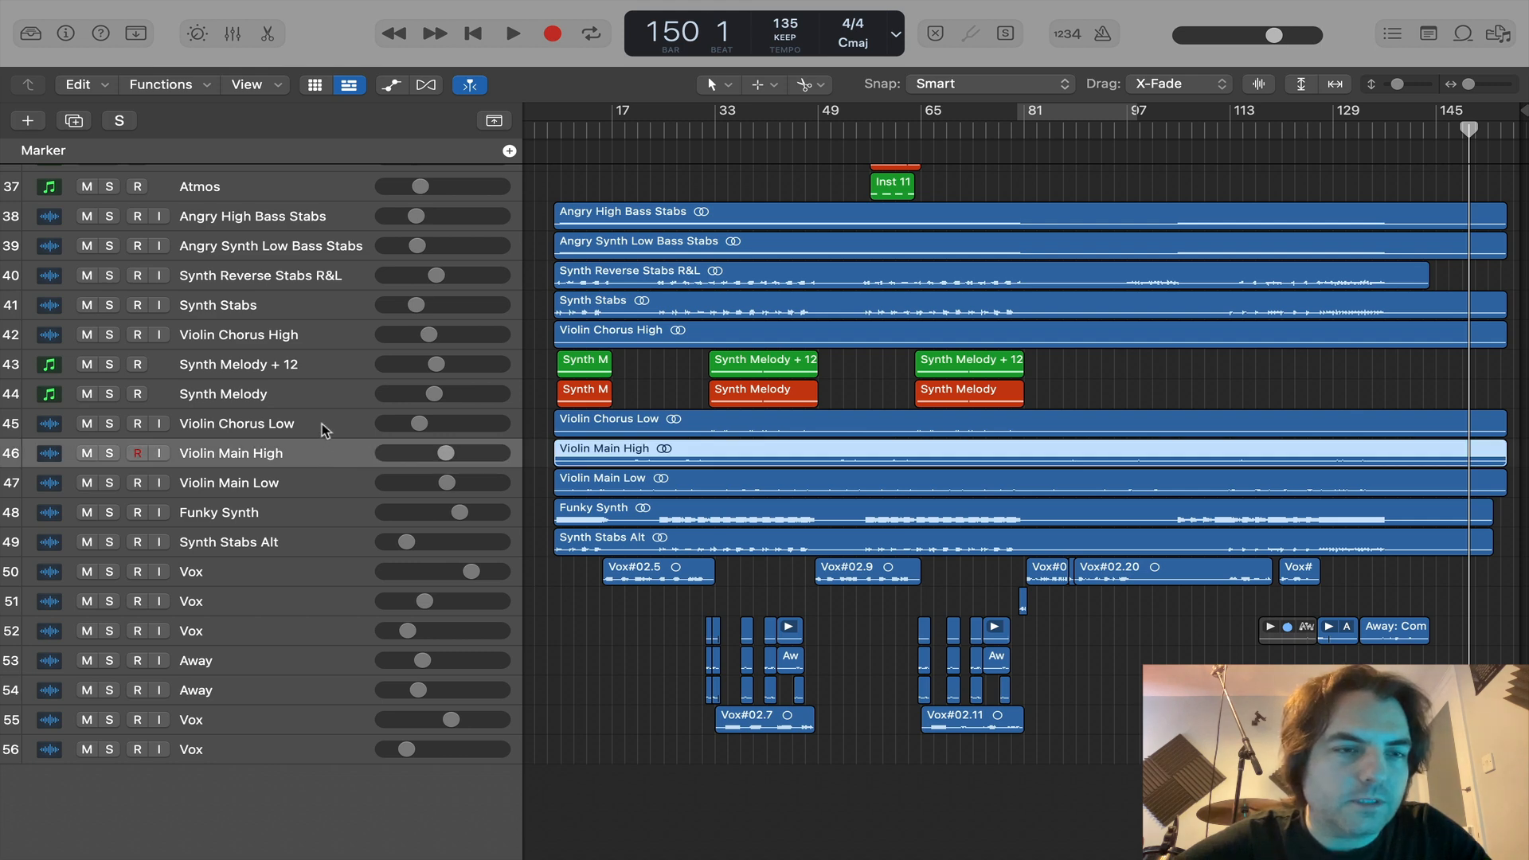
left_click(323, 428)
left_click(318, 485, "shift")
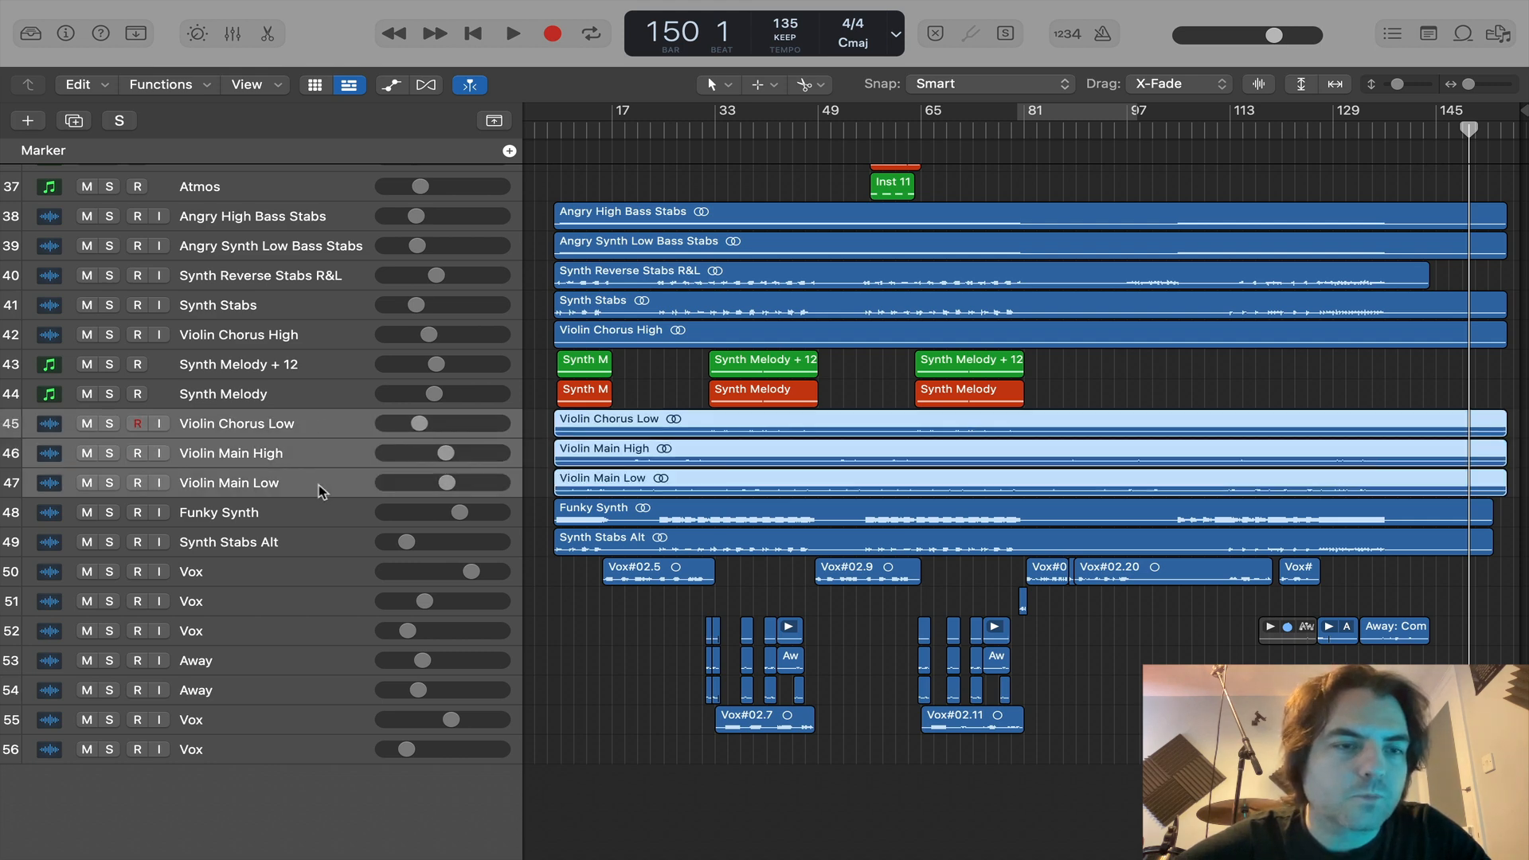
left_click_drag(318, 484, 315, 639)
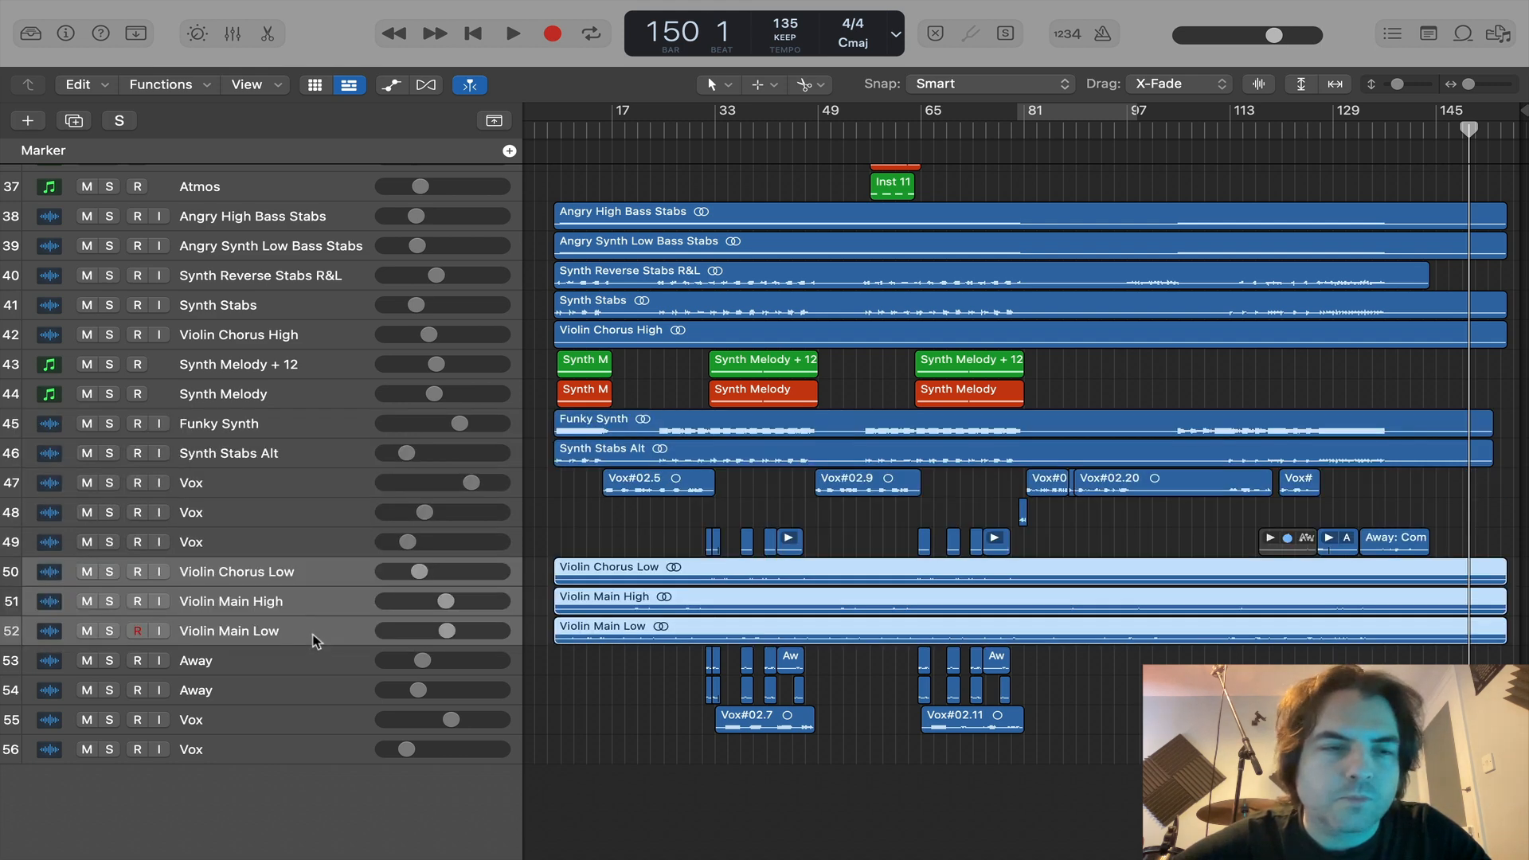
left_click(592, 523)
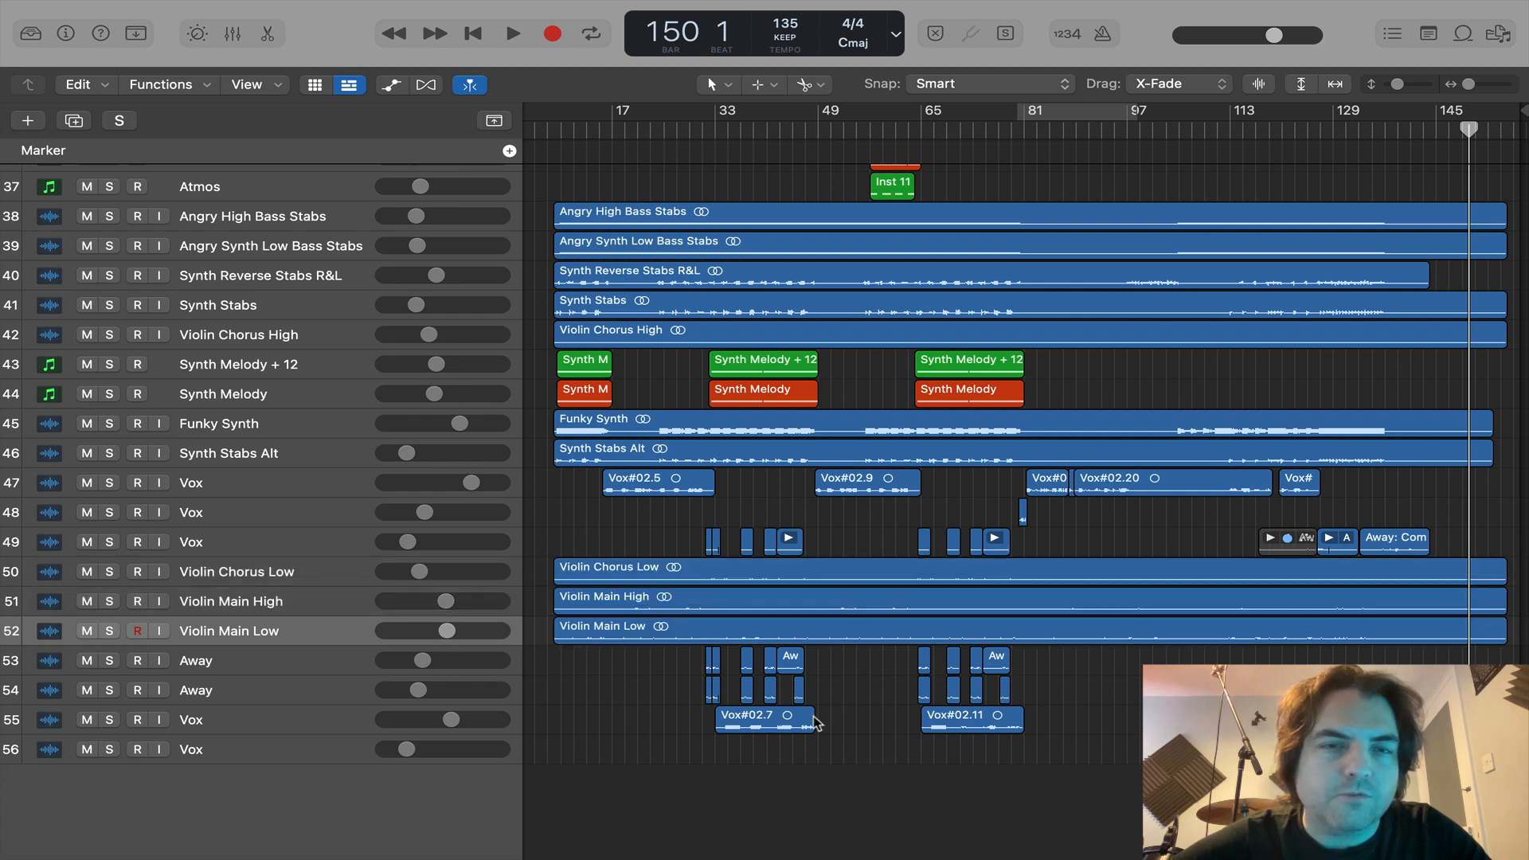
Step: Rename the drumsnocontrolbassremoved track as Drums 2
scroll(721, 483, "up", 1)
scroll(721, 484, "up", 10)
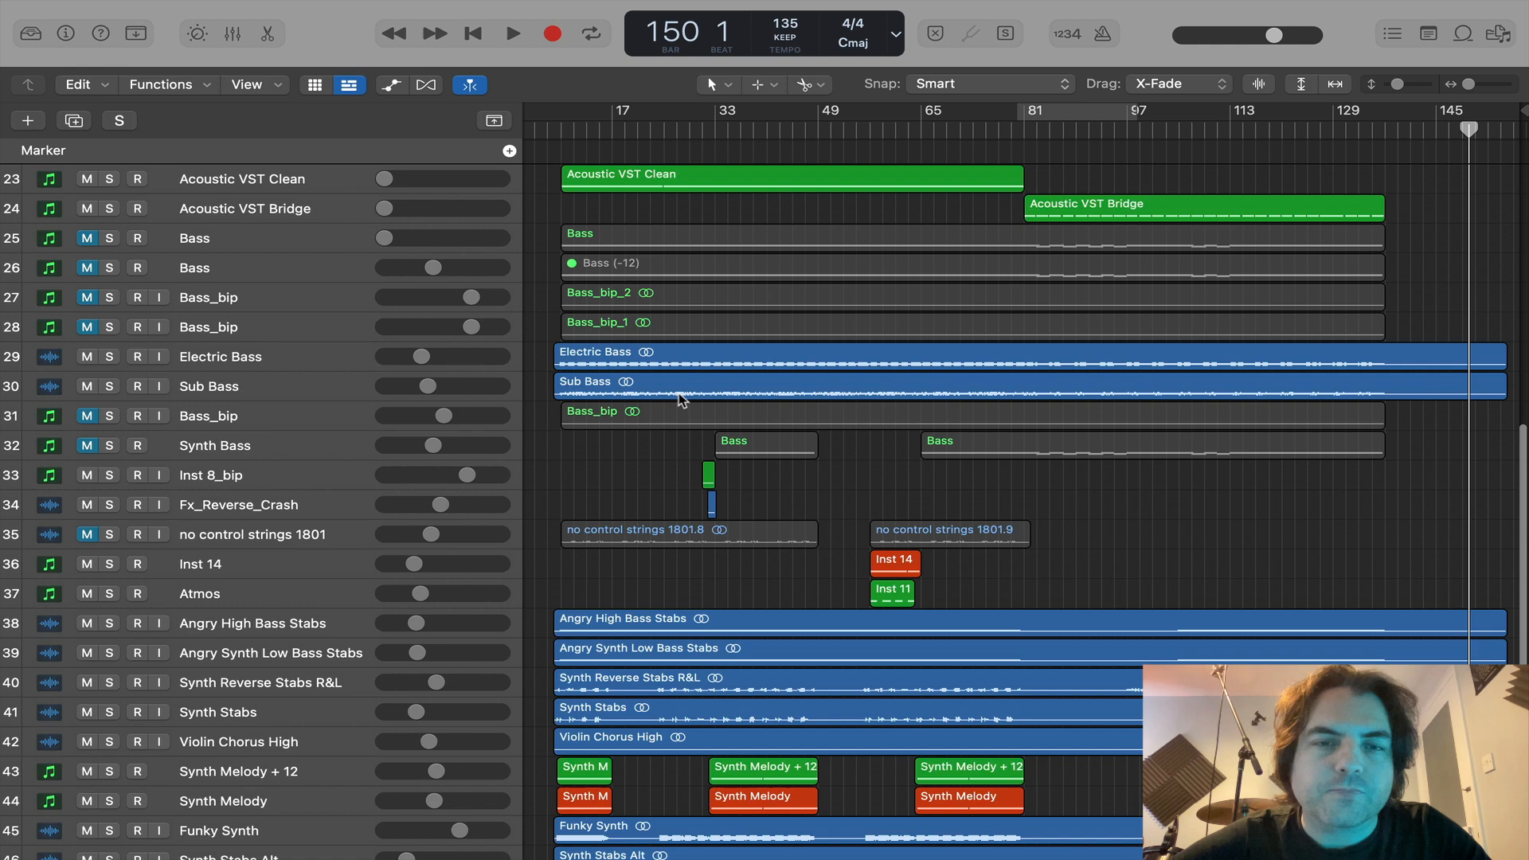
scroll(683, 402, "up", 2)
scroll(681, 398, "up", 9)
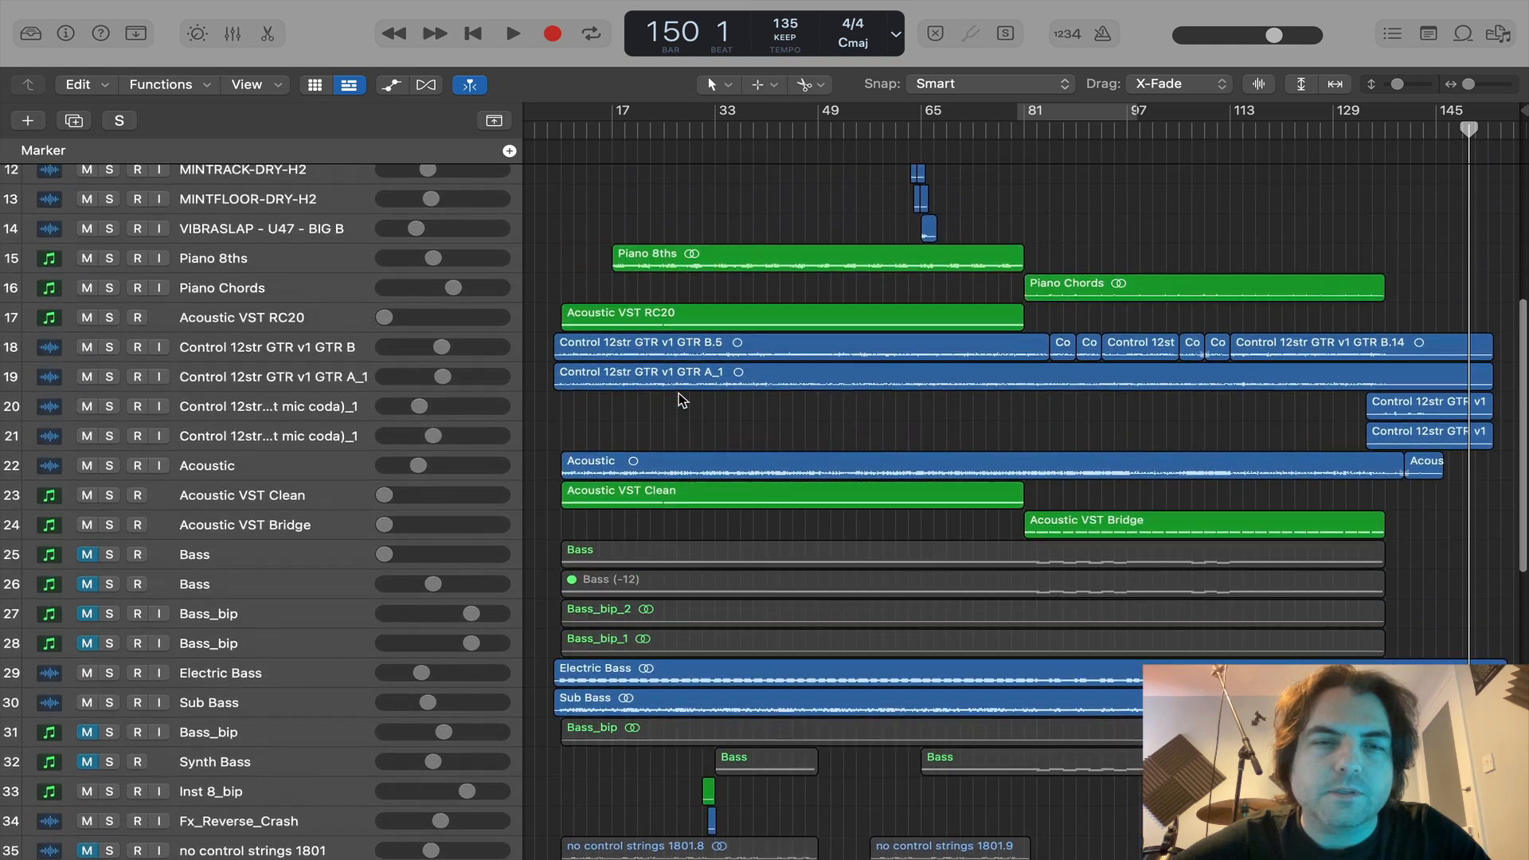
scroll(679, 393, "up", 1)
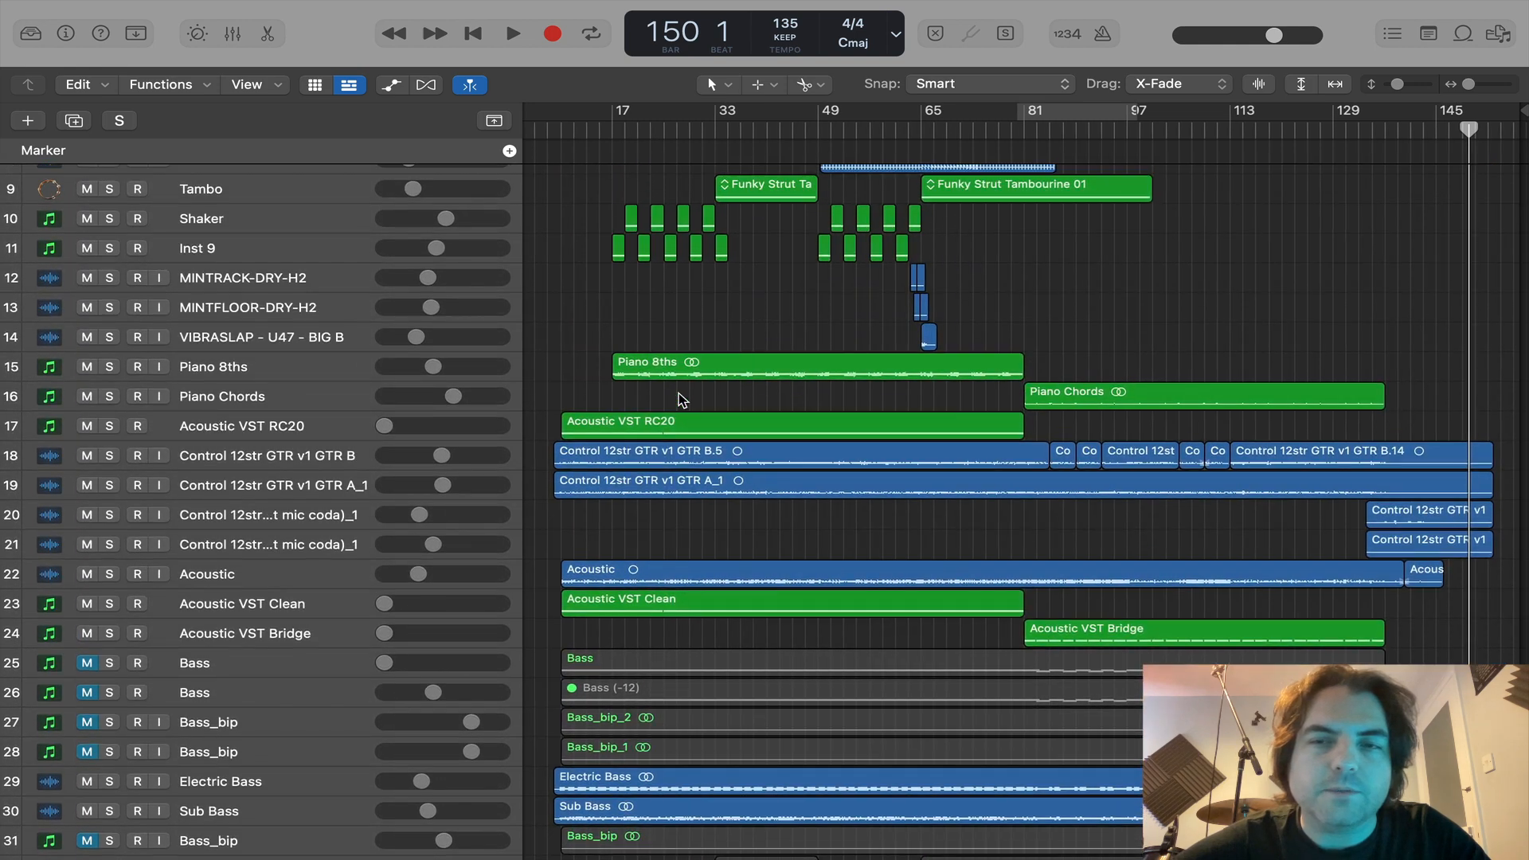
scroll(679, 394, "up", 6)
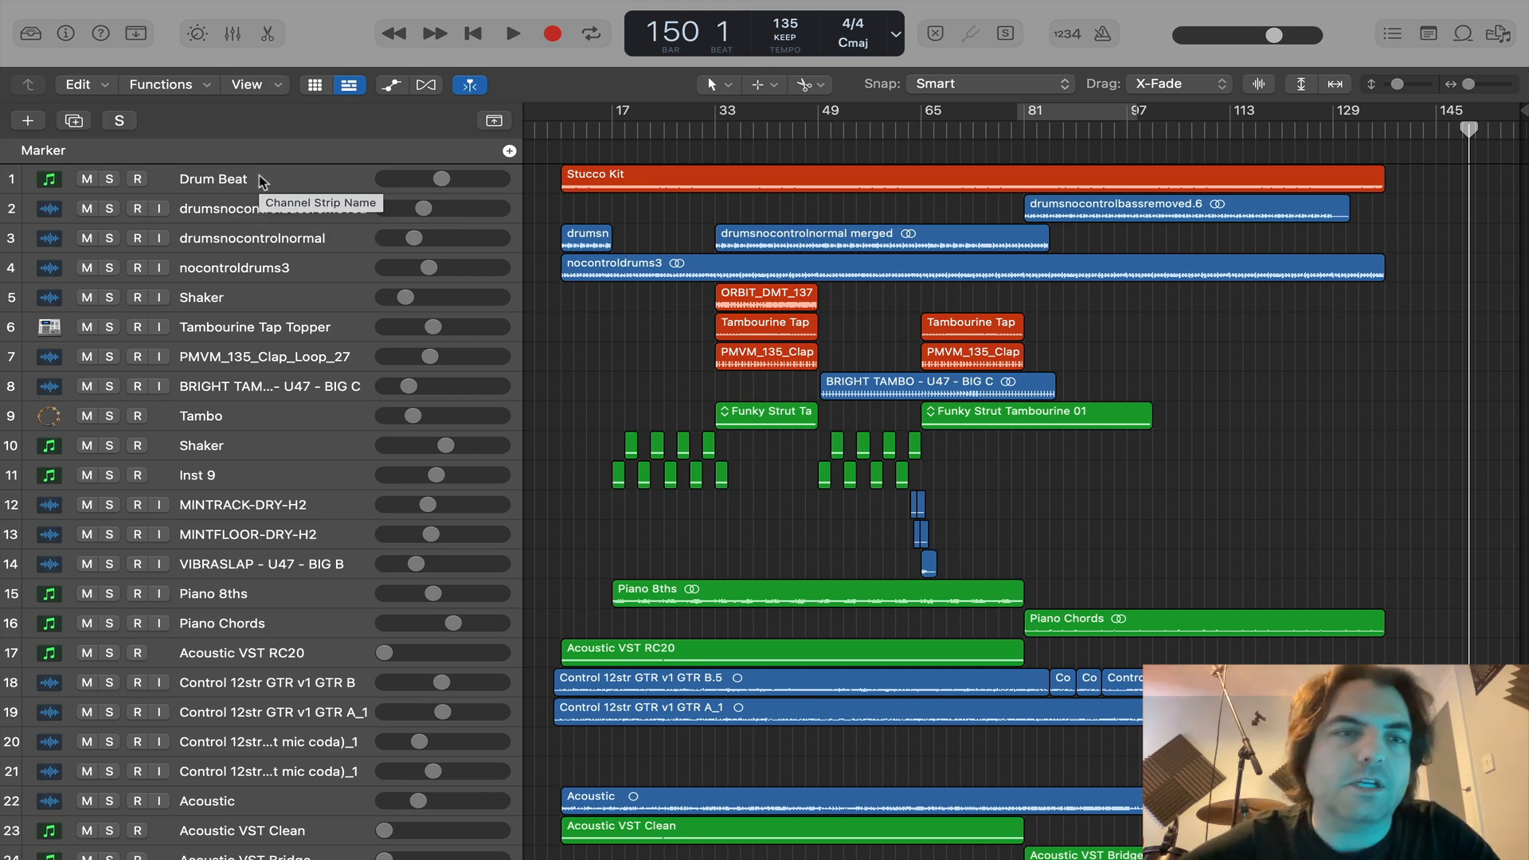
double_click(236, 180)
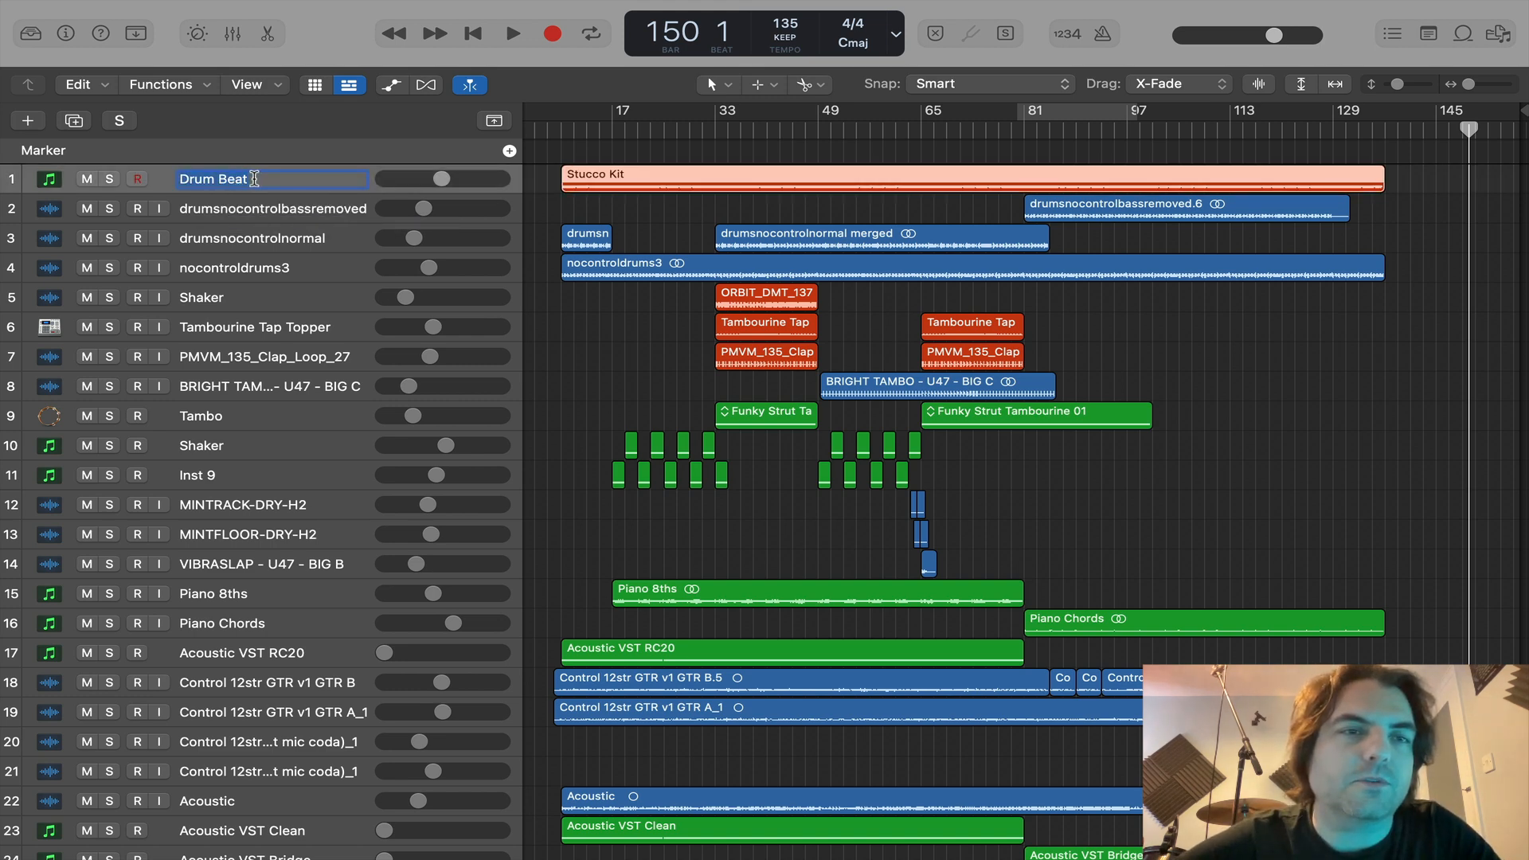
double_click(269, 210)
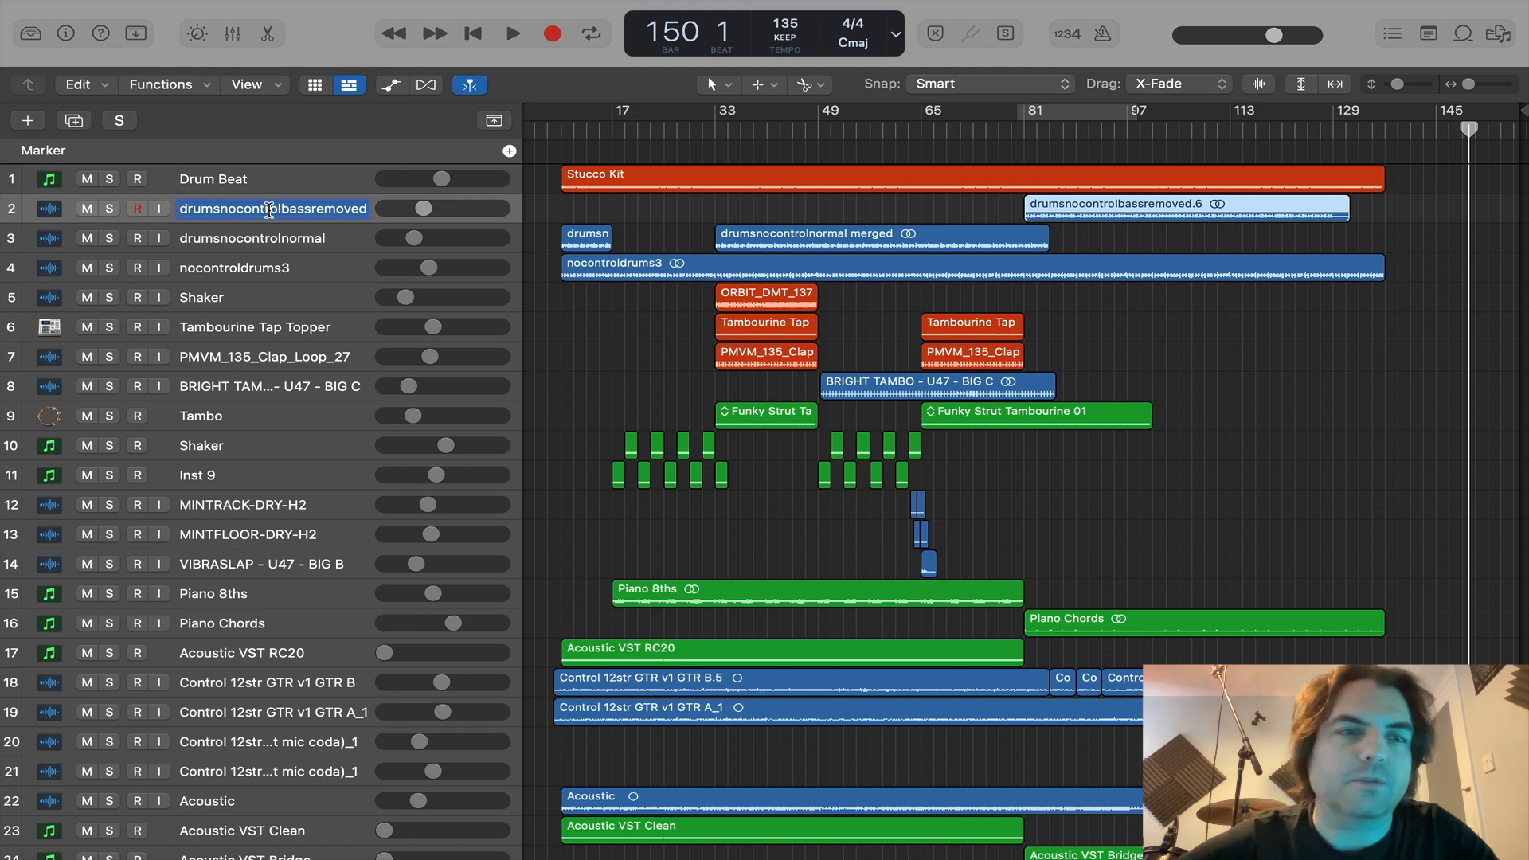
type("Drums 2")
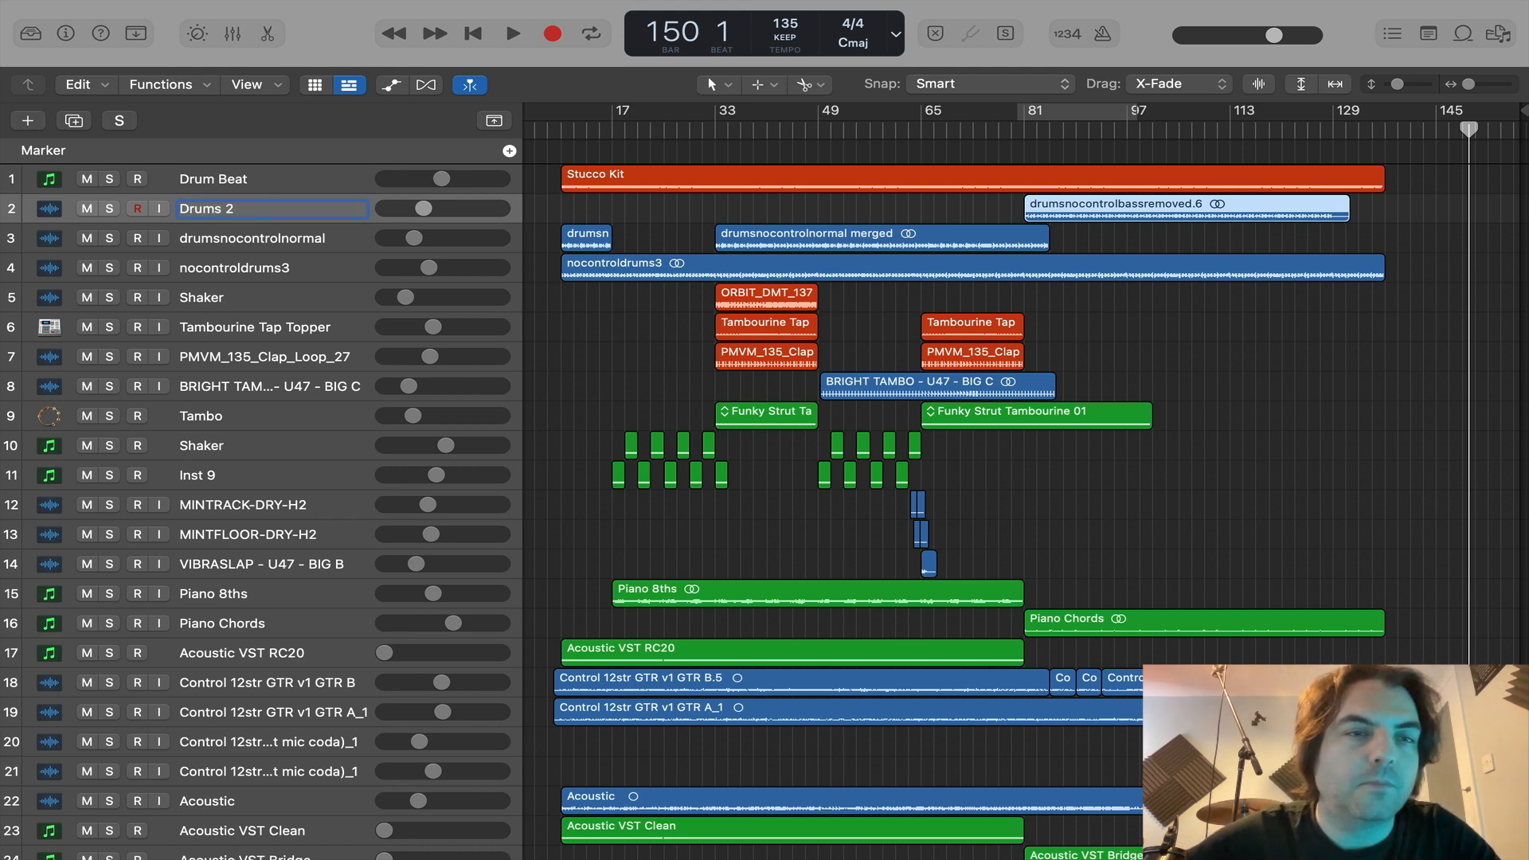
Step: Rename the drumsnocontrolnormal track as Drums and the nocontroldrums3 track as Drums 4
double_click(269, 239)
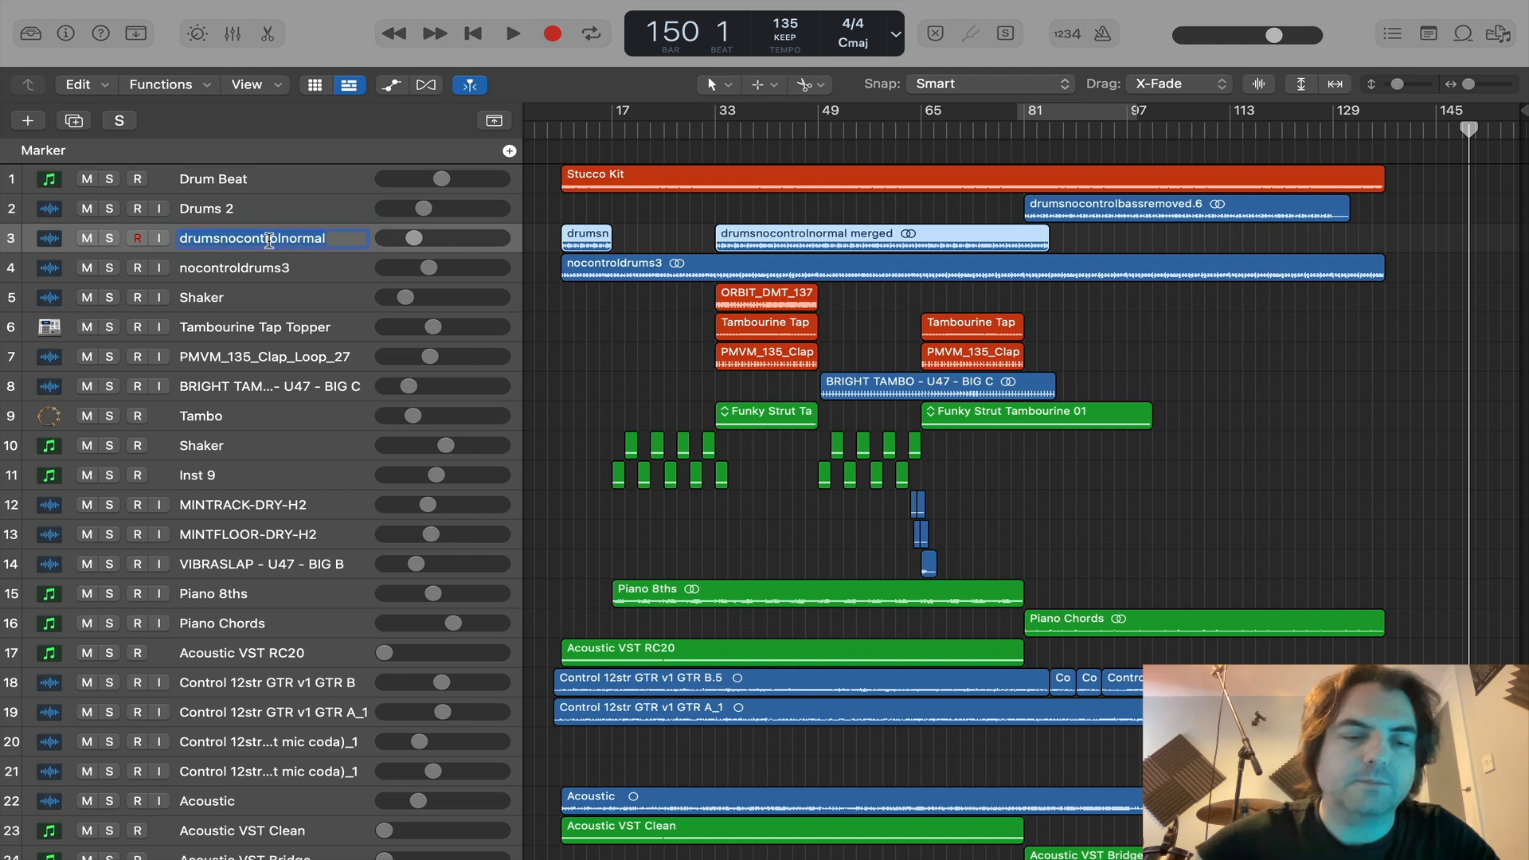
type("Drums")
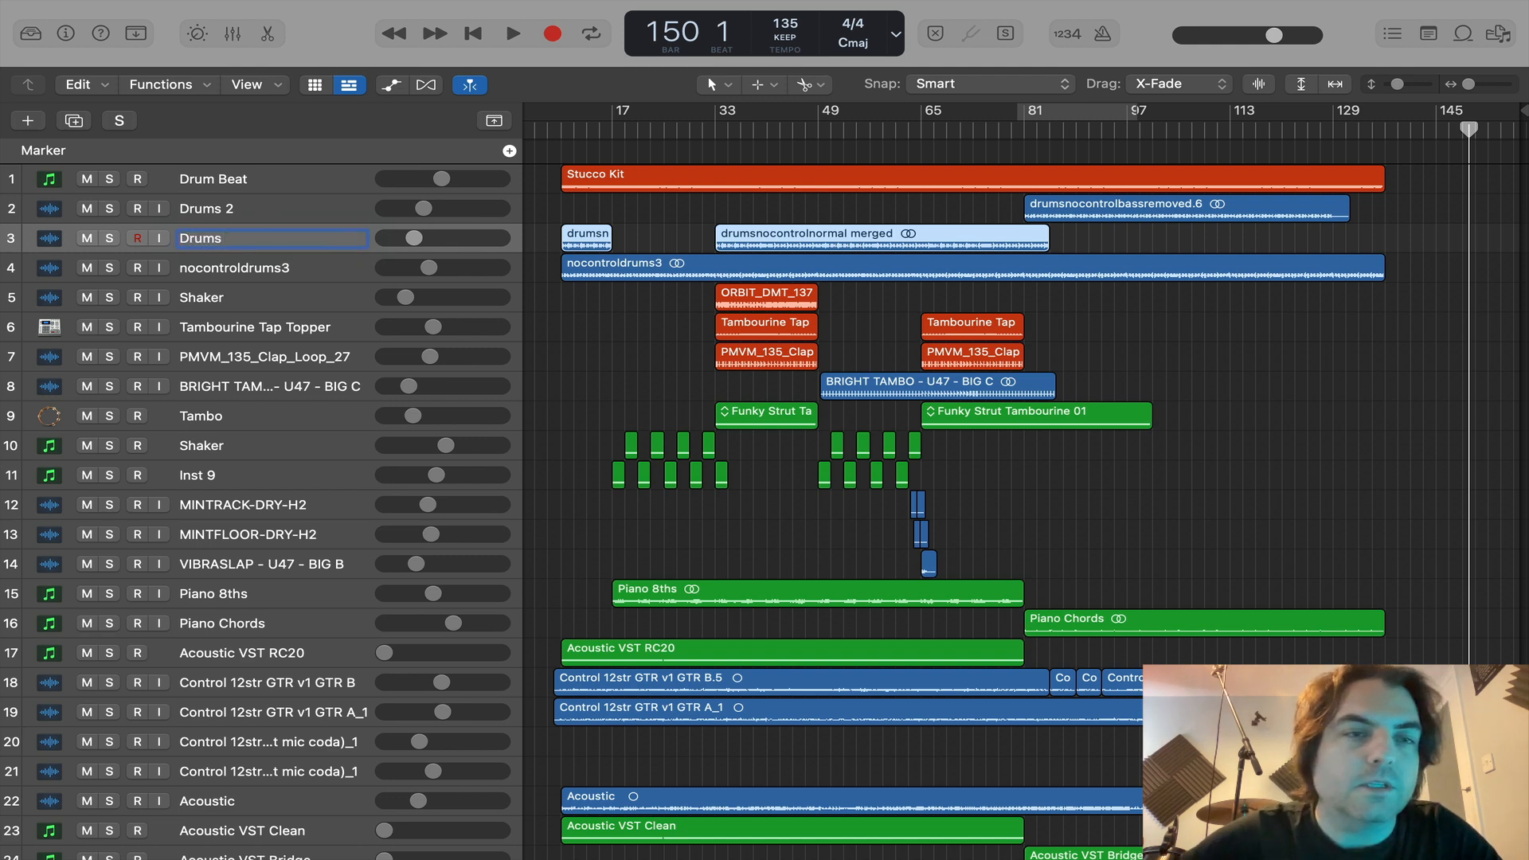
left_click(269, 270)
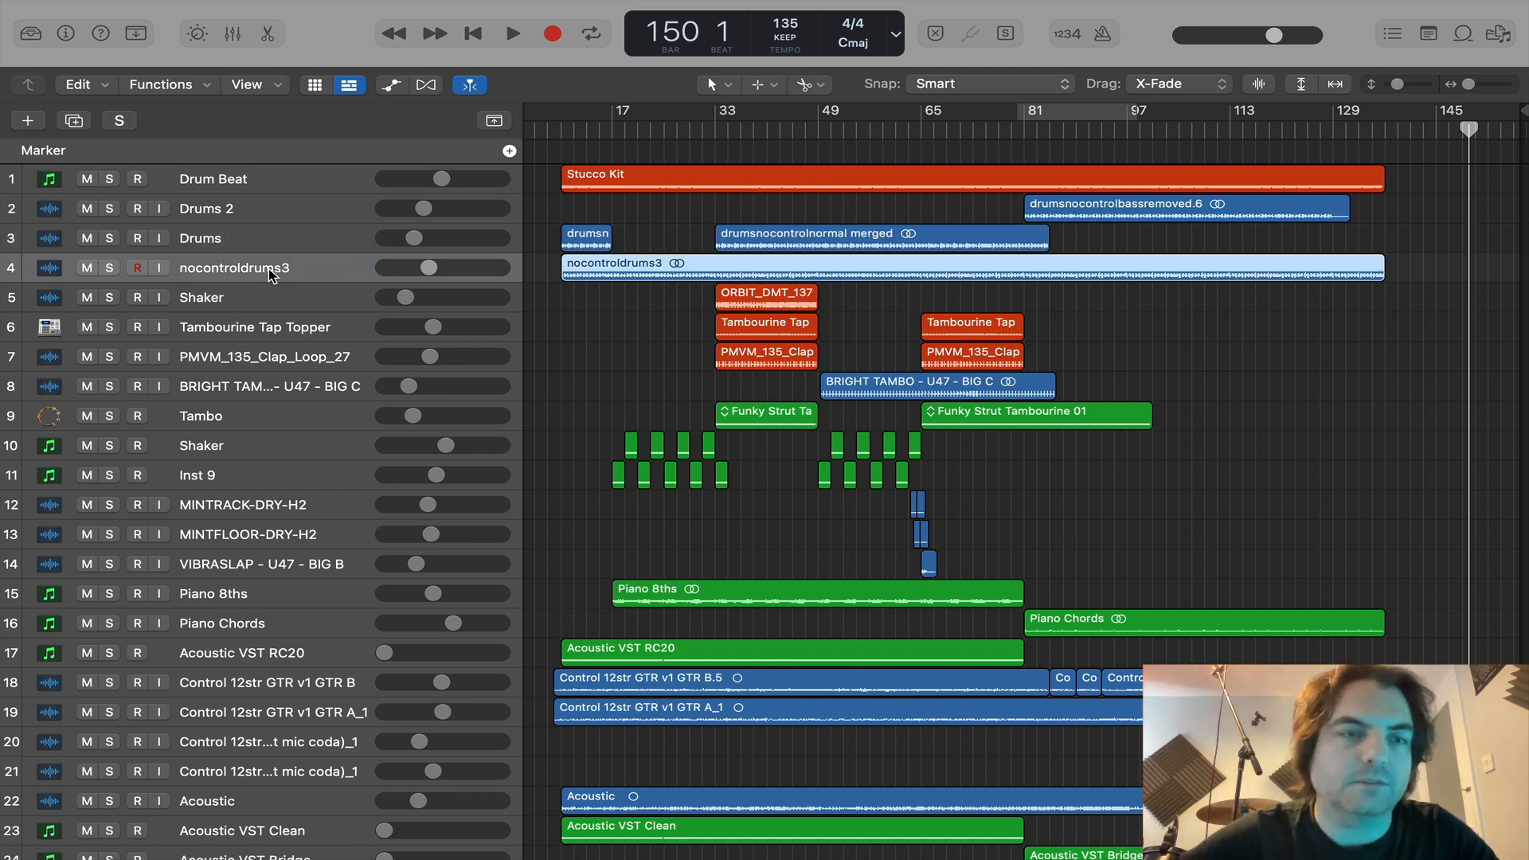
type("Drums 4")
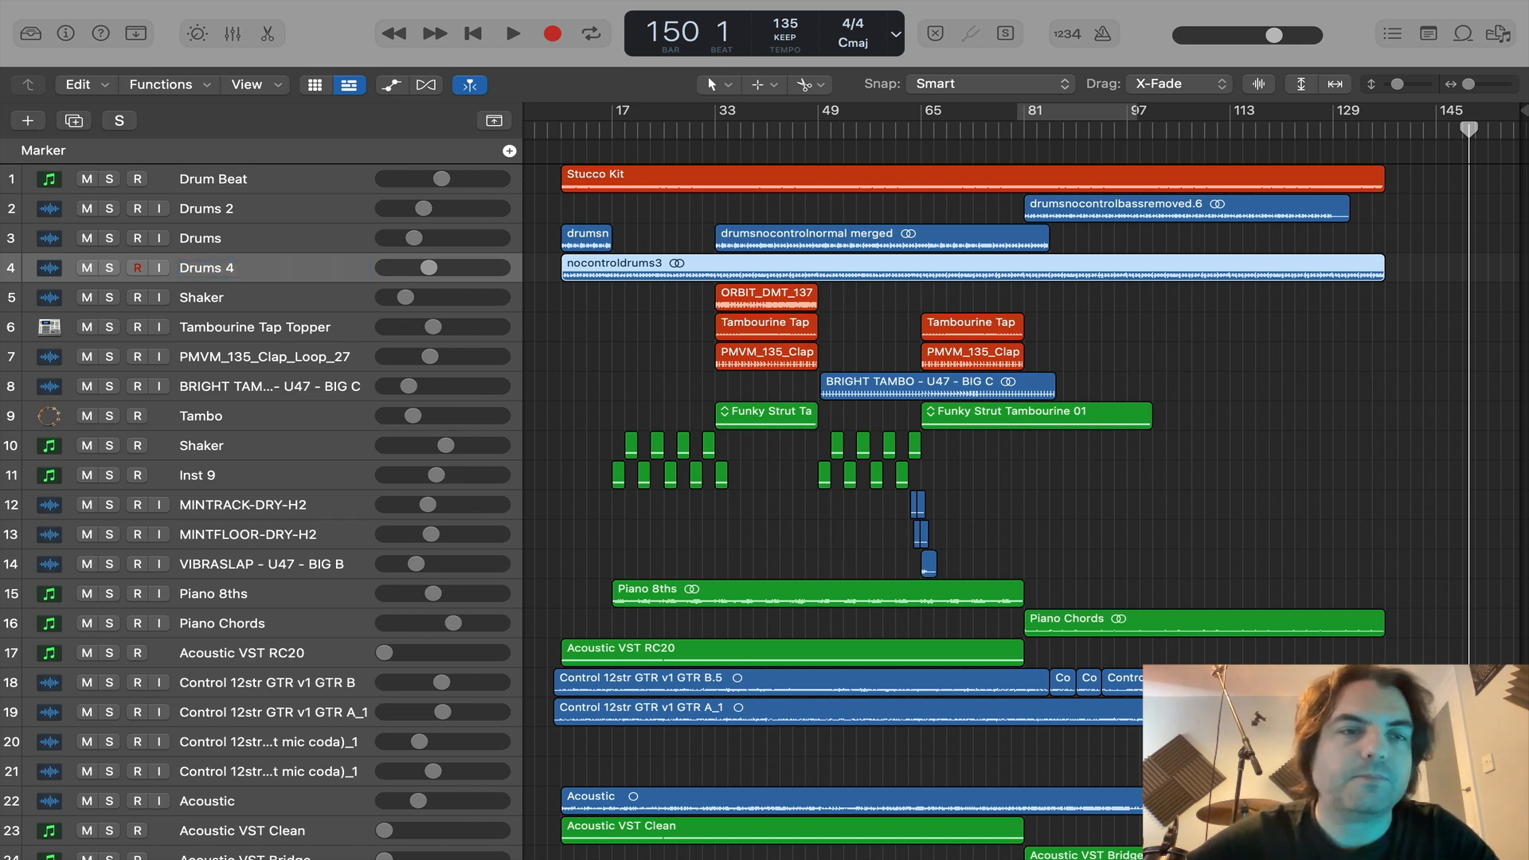
Step: Rename the PMVM_135_Clap_Loop_27 track as Clap and the BRIGHT TAMBO track below it as Tambo
double_click(247, 357)
type("C")
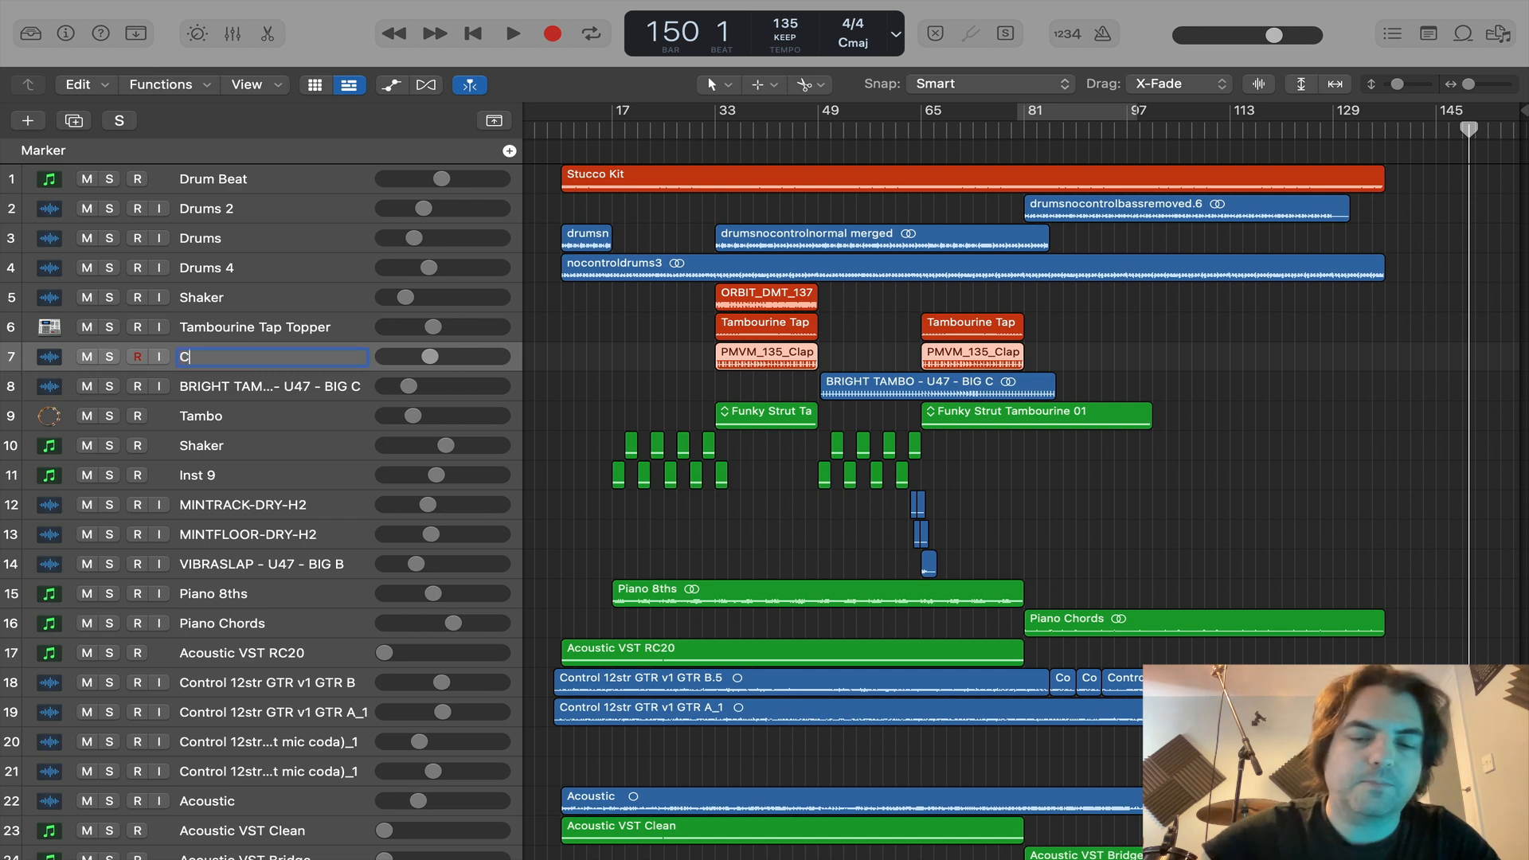
type("lap")
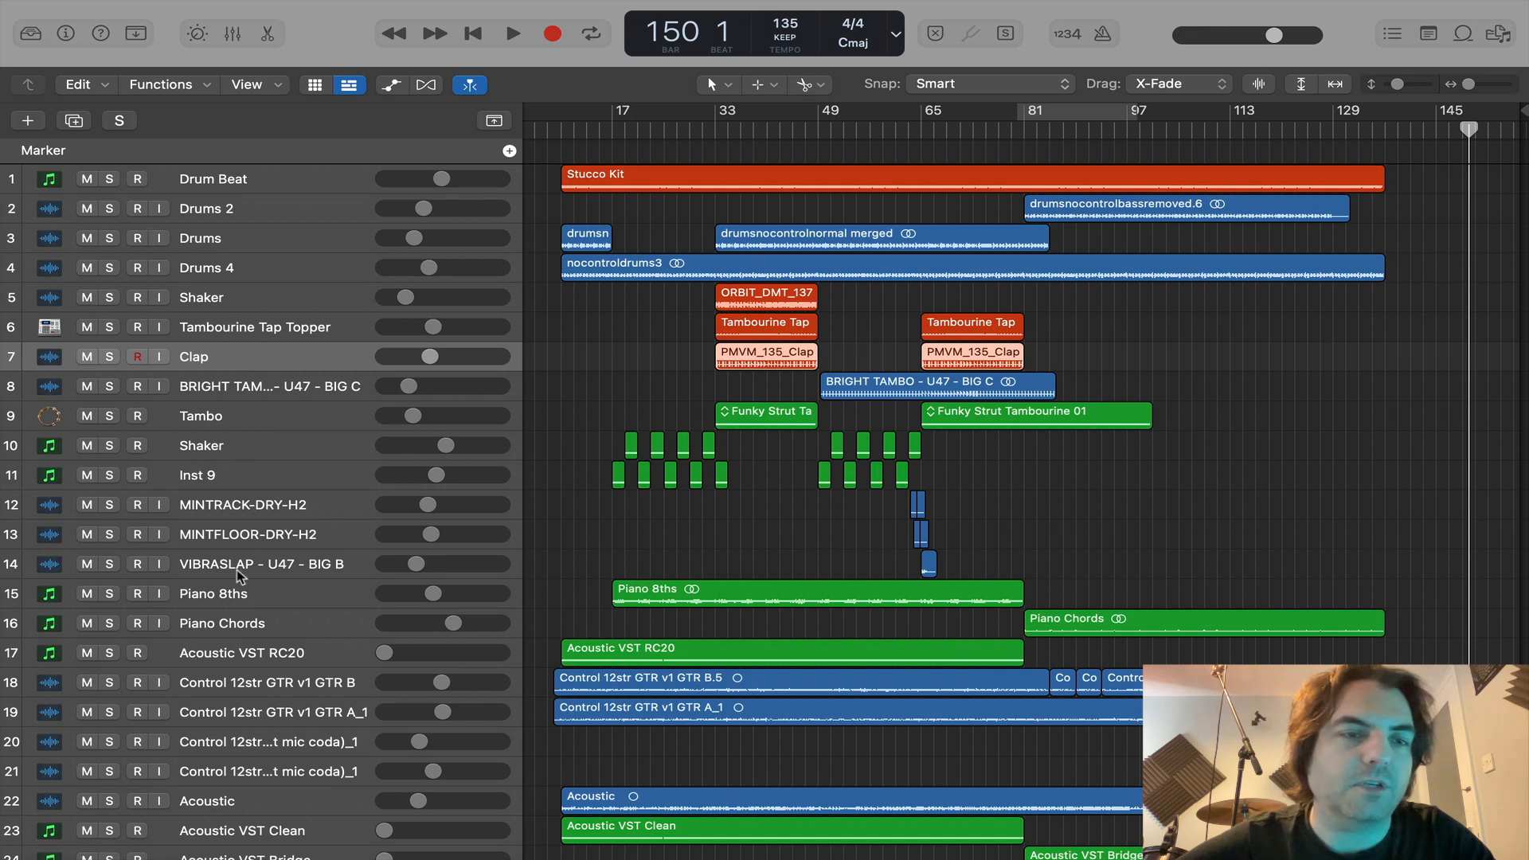
scroll(237, 570, "down", 1)
scroll(232, 478, "up", 1)
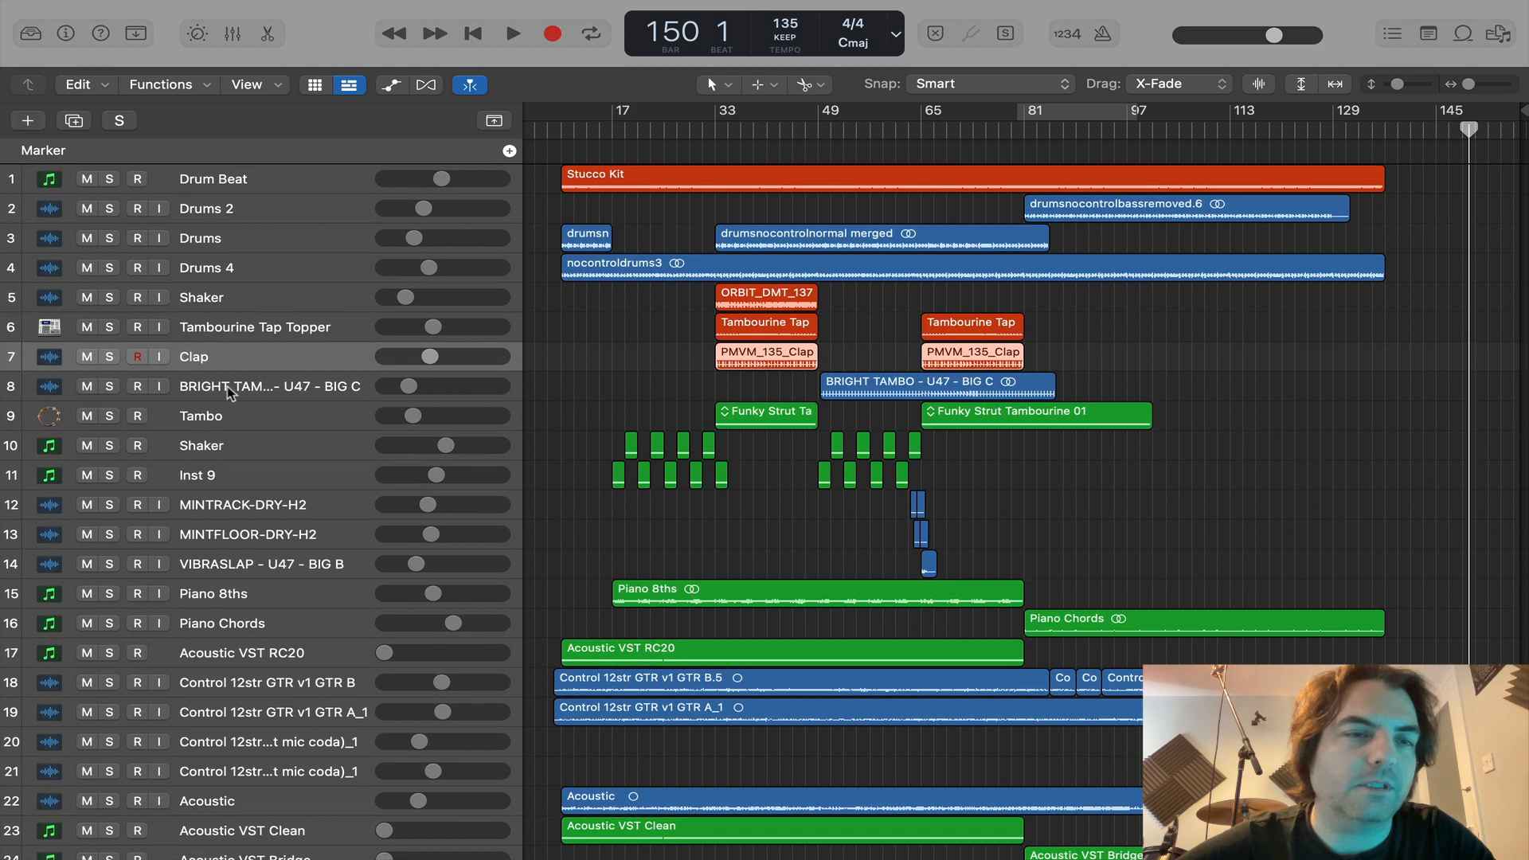
double_click(227, 386)
type("T")
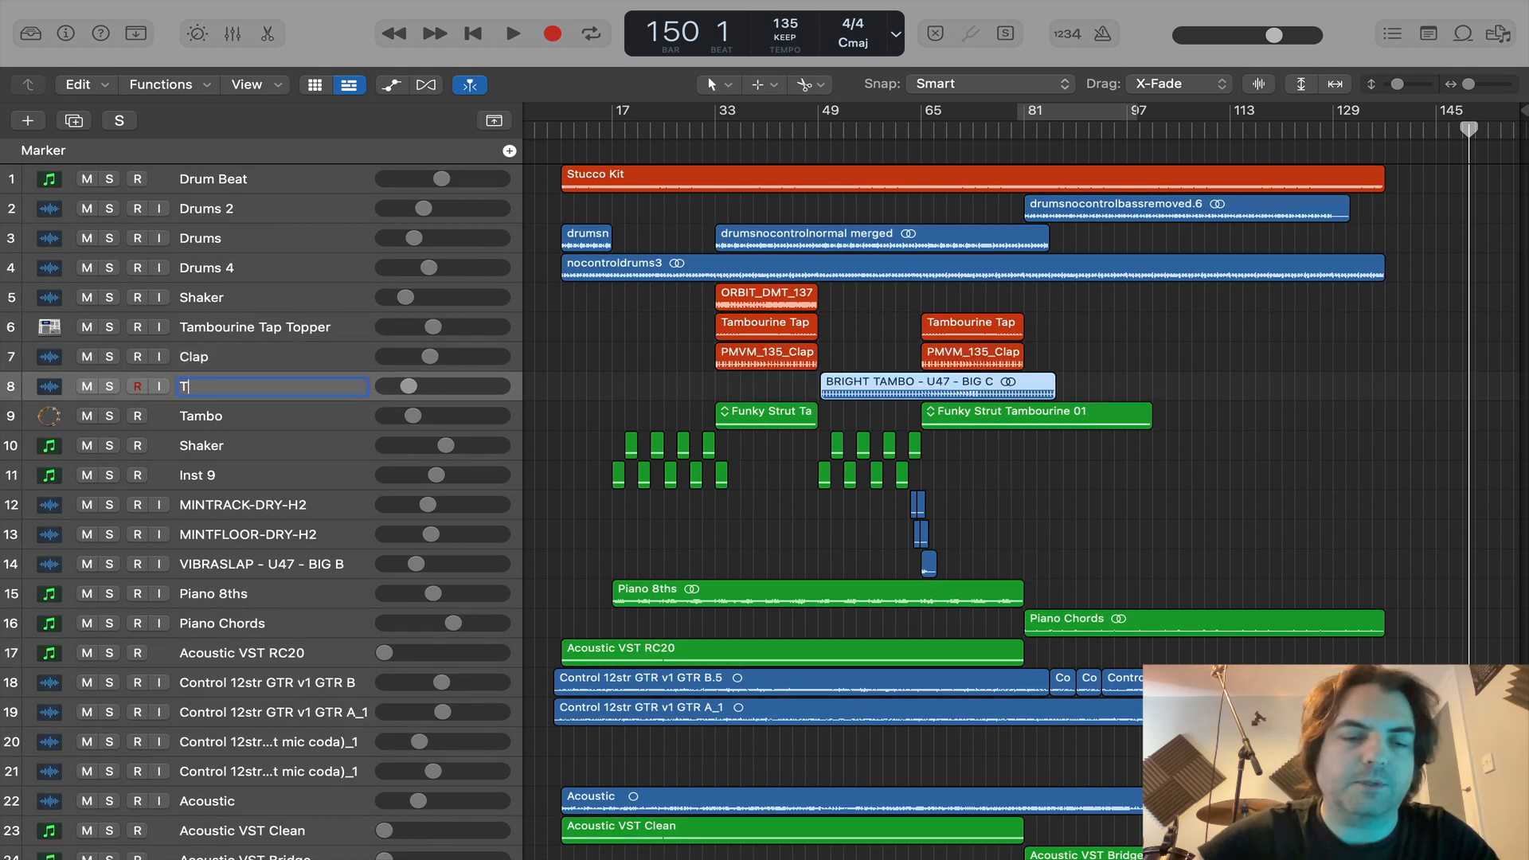
type("ambo")
left_click(1431, 454)
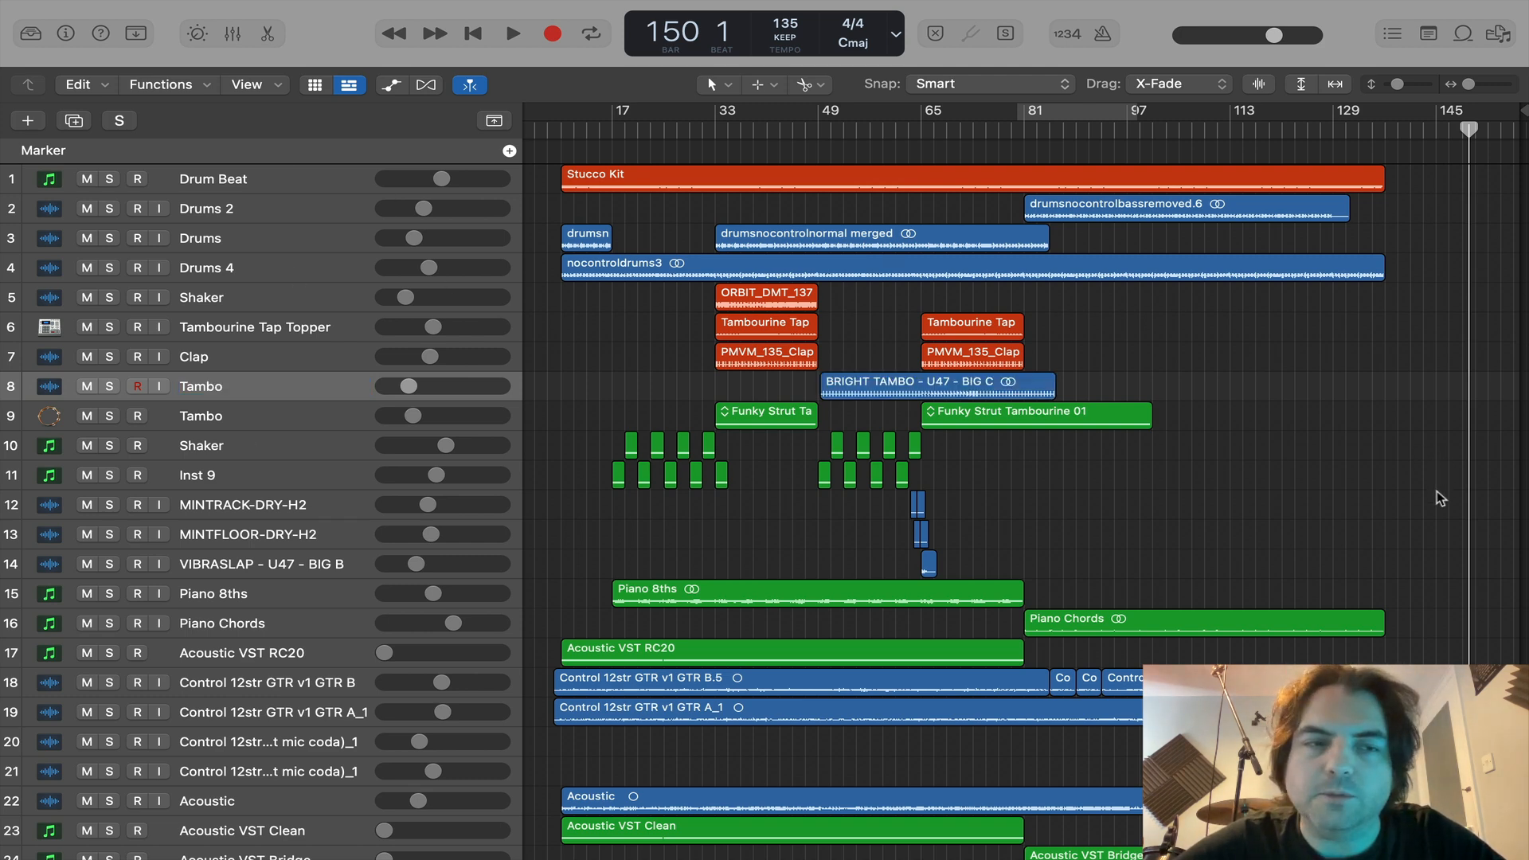
Step: Name all regions on the first twelve tracks, from Drum Beat to MINTRACK-DRY-H2, after their tracks
left_click_drag(1440, 498, 548, 187)
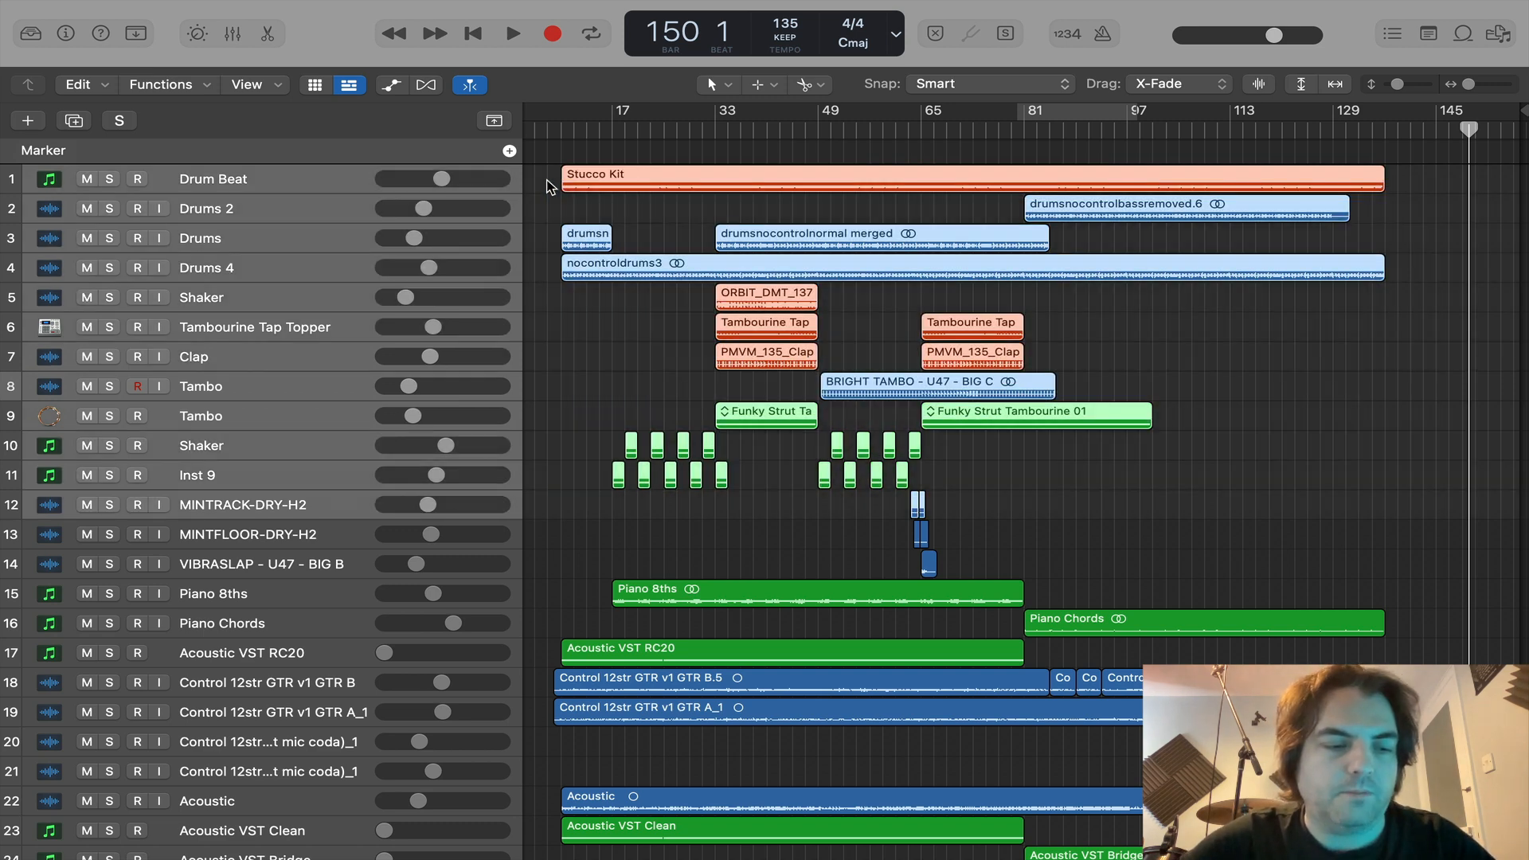
key("alt+shift+n")
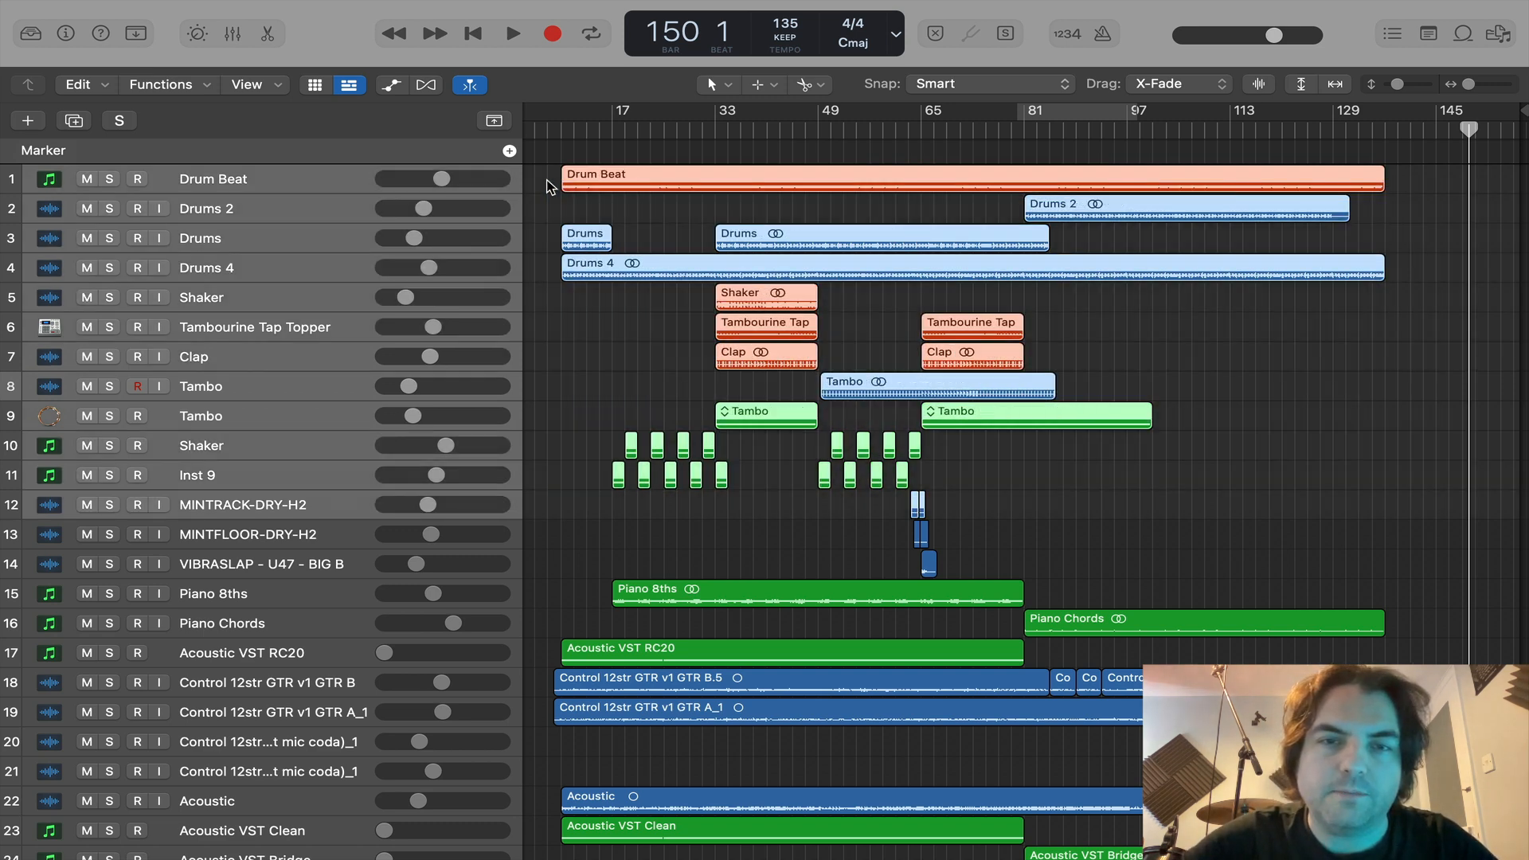
left_click(1227, 340)
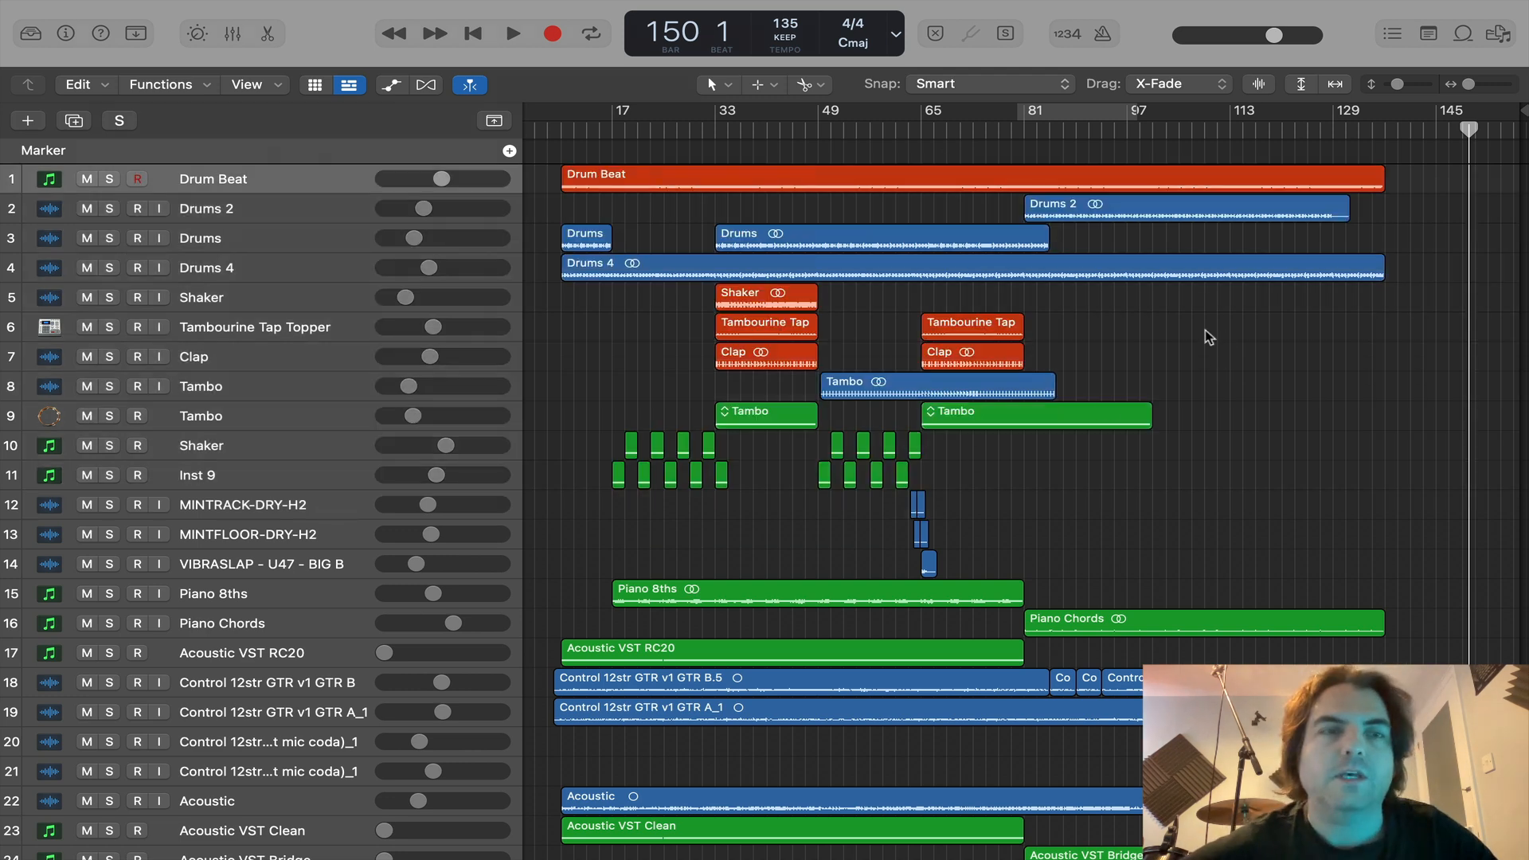
Step: Give the Drum Beat track the orange-brown drum kit icon from the Drums category
left_click(49, 182, "ctrl")
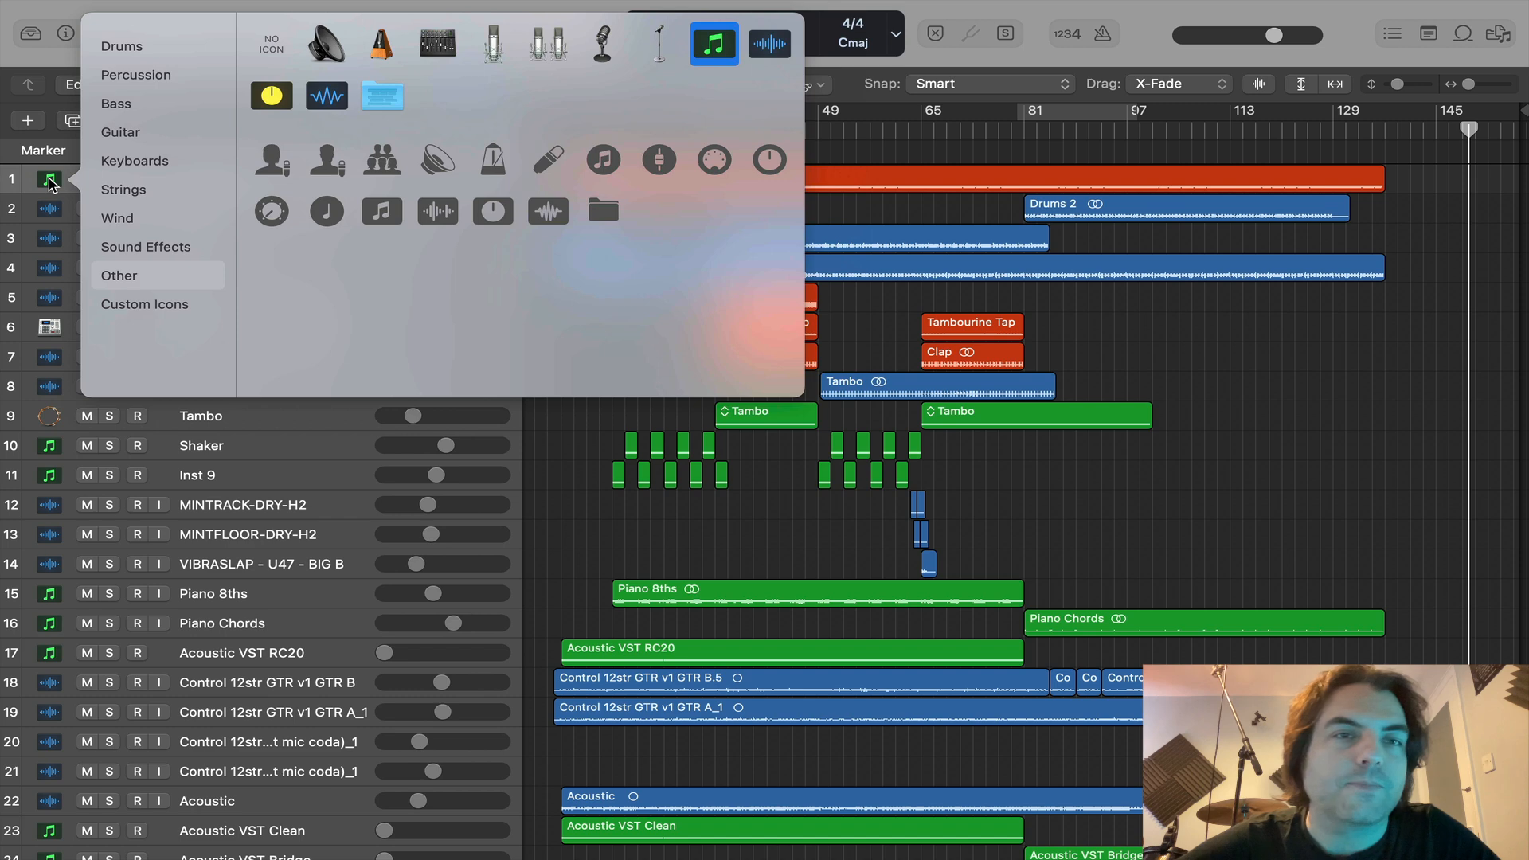
left_click(132, 51)
left_click(271, 43)
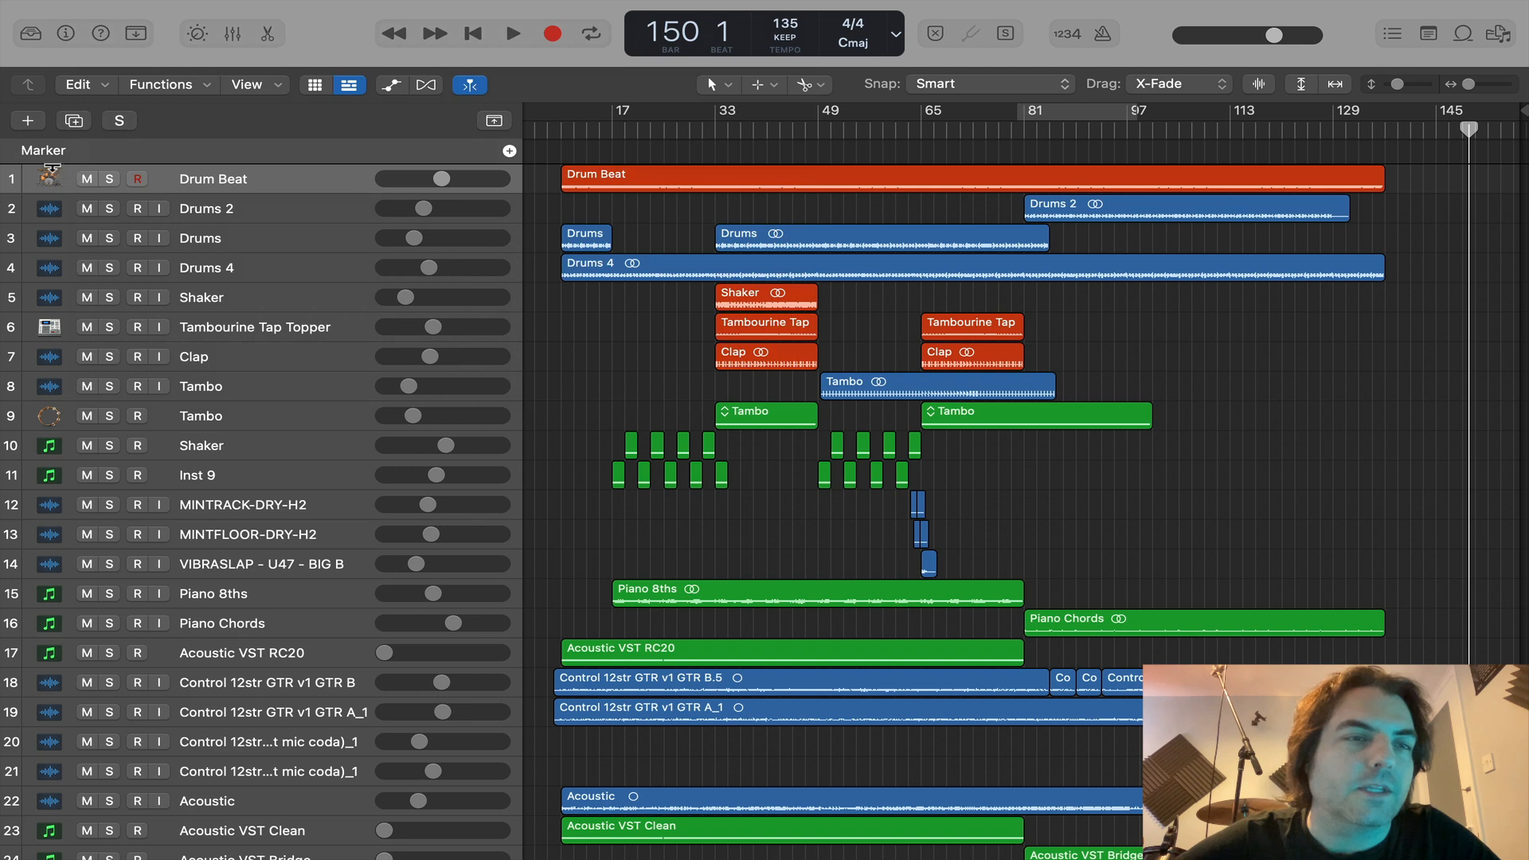
Step: Give the Drums 2 track the blue drum kit icon
key("super+Down")
key("super+Down")
key("super+Down")
key("super+Down")
key("super+Down")
key("super+Down")
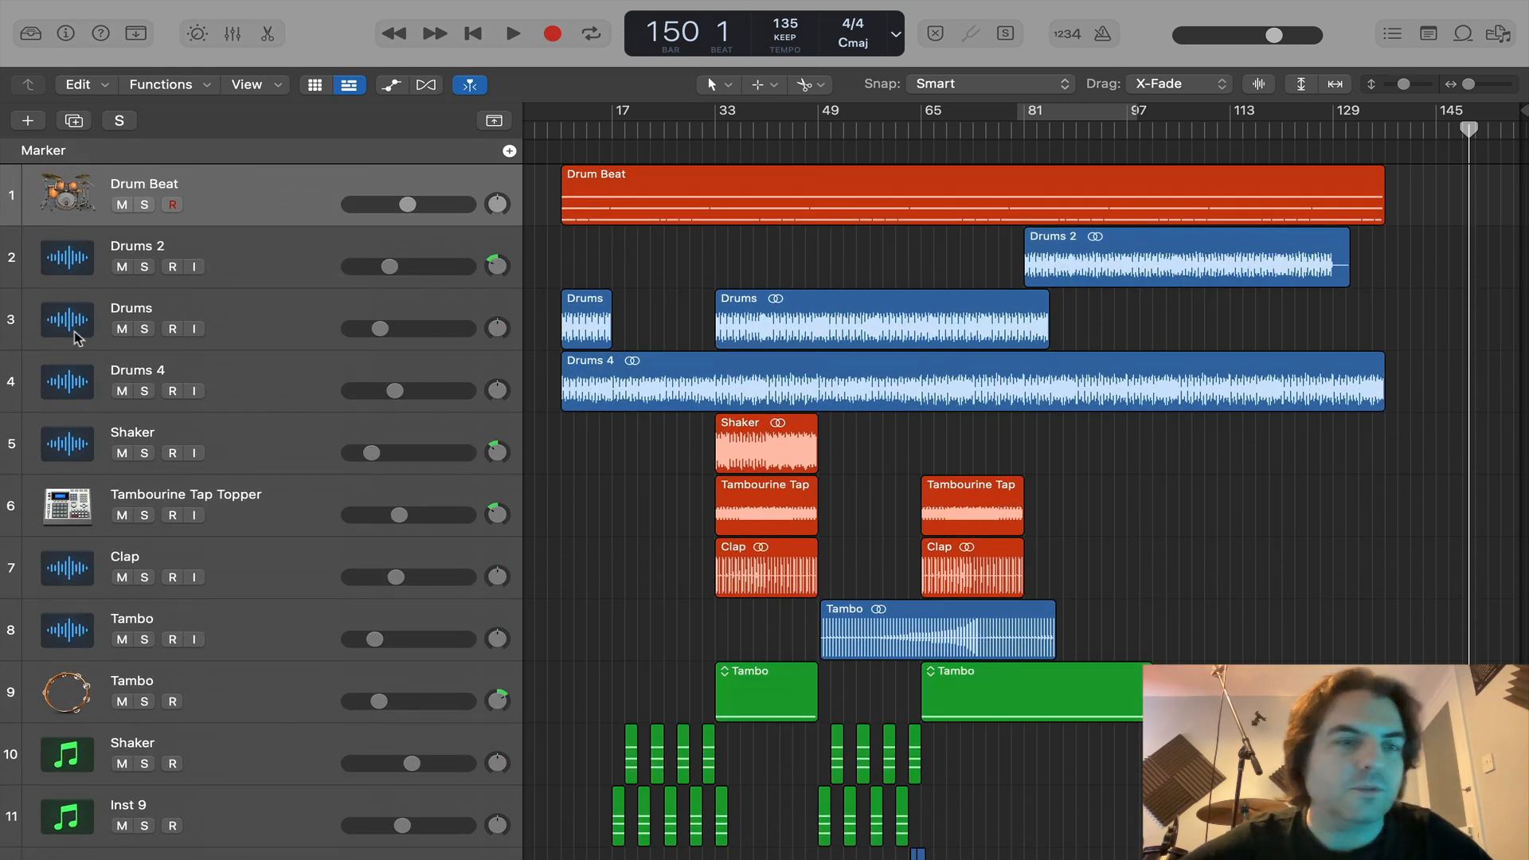
left_click(68, 266, "ctrl")
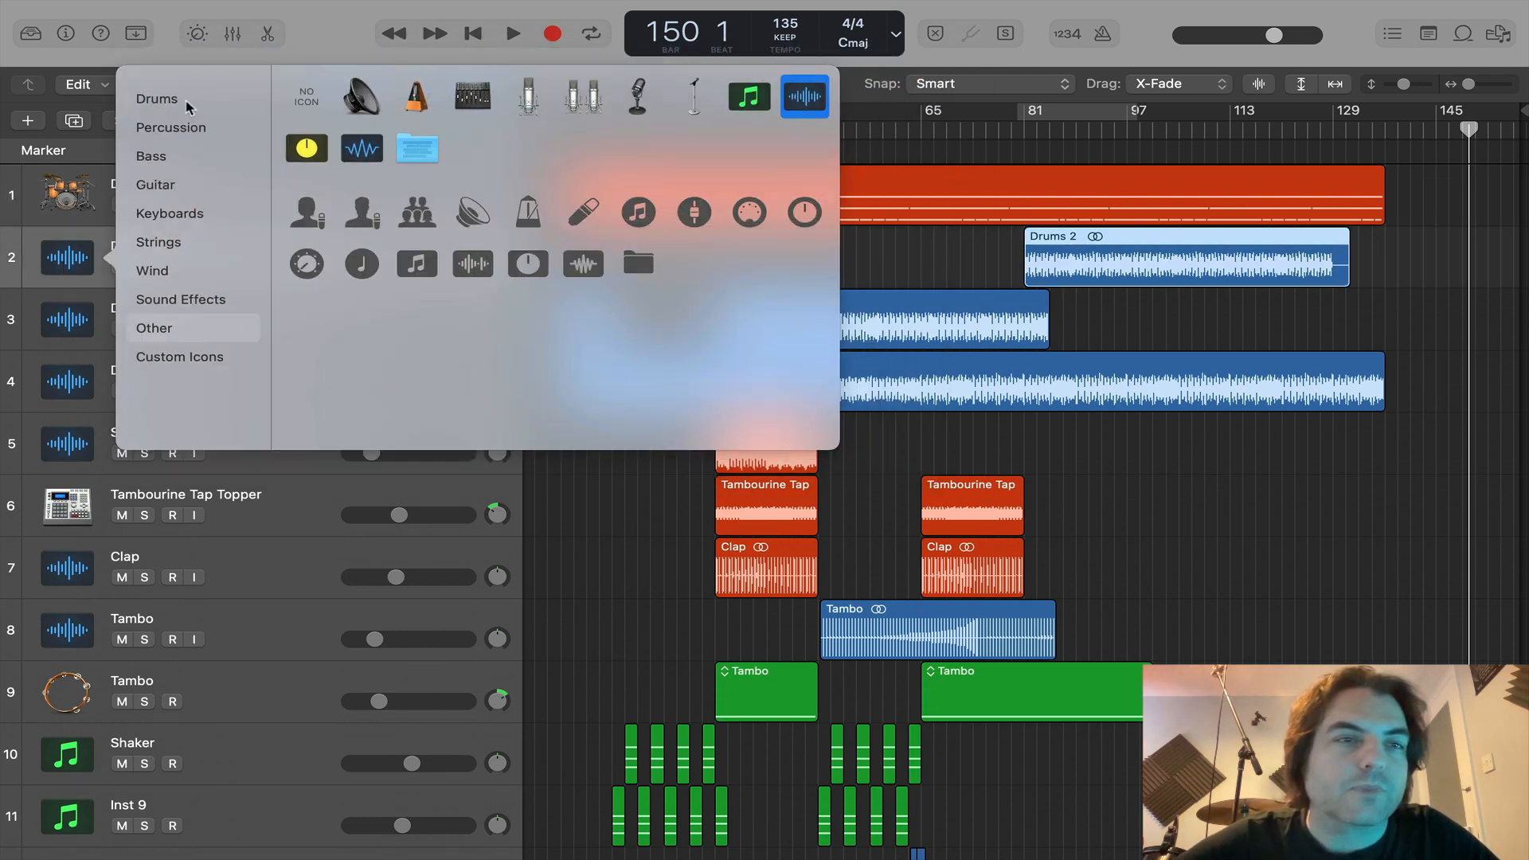
mouse_move(190, 107)
left_click(417, 97)
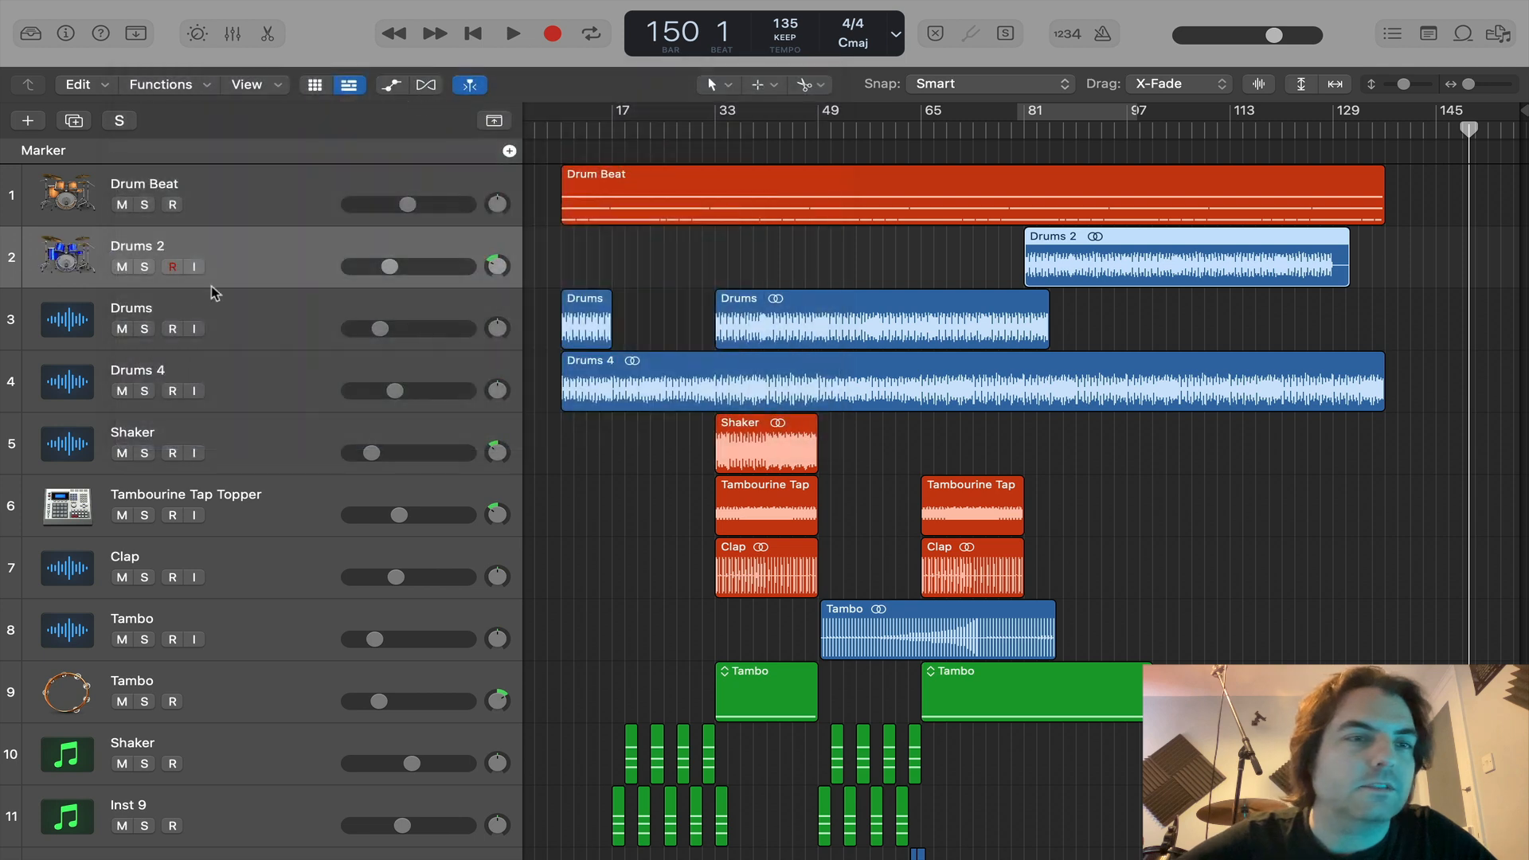
Step: Give the Drums track the red drum kit icon and the Drums 4 track the small silver-white drum kit icon
left_click(73, 325, "ctrl")
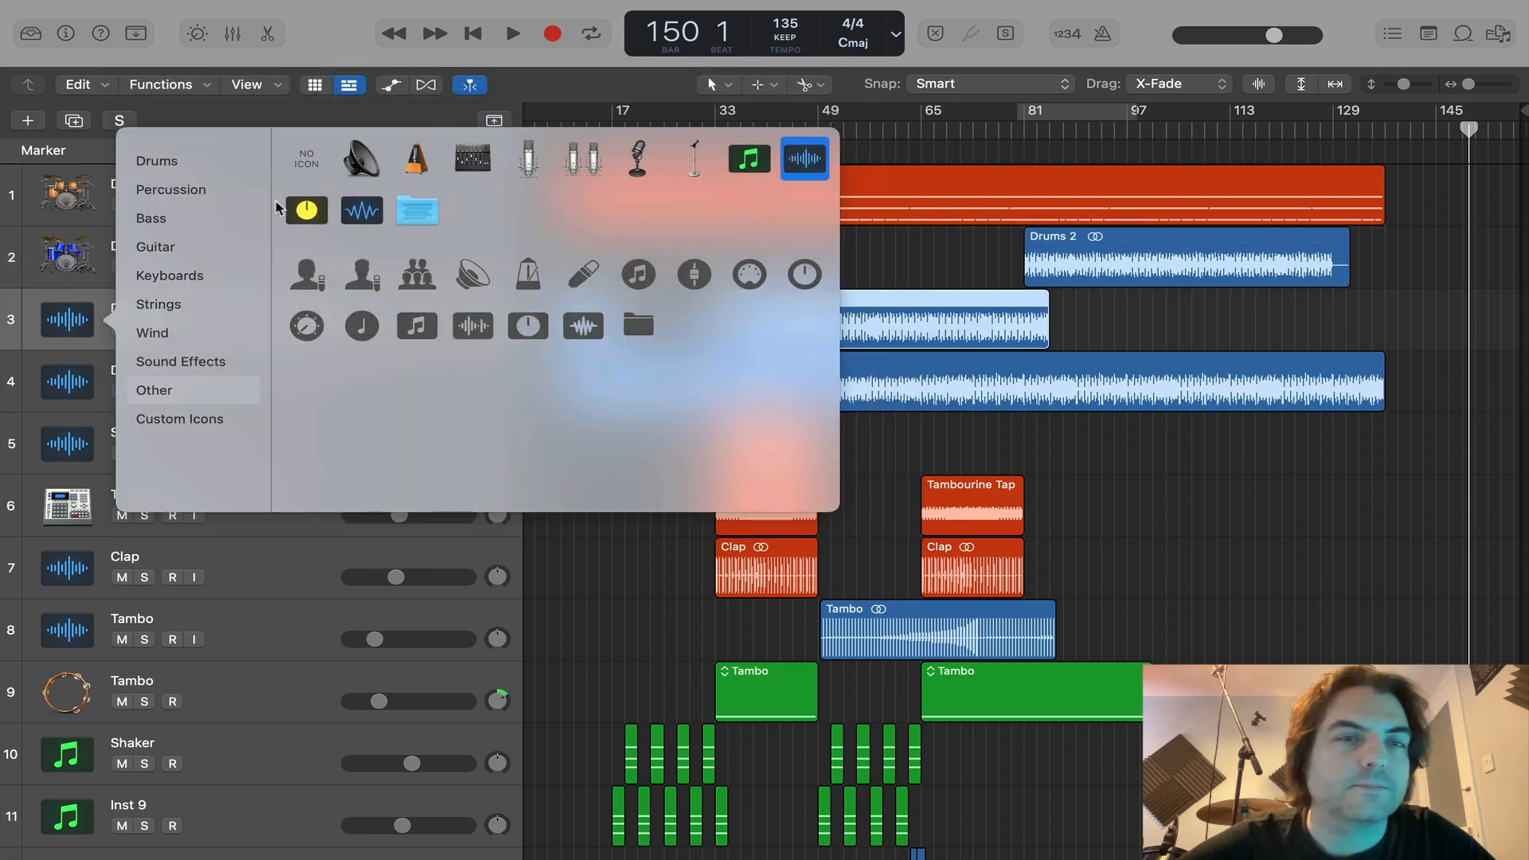
mouse_move(199, 168)
left_click(472, 158)
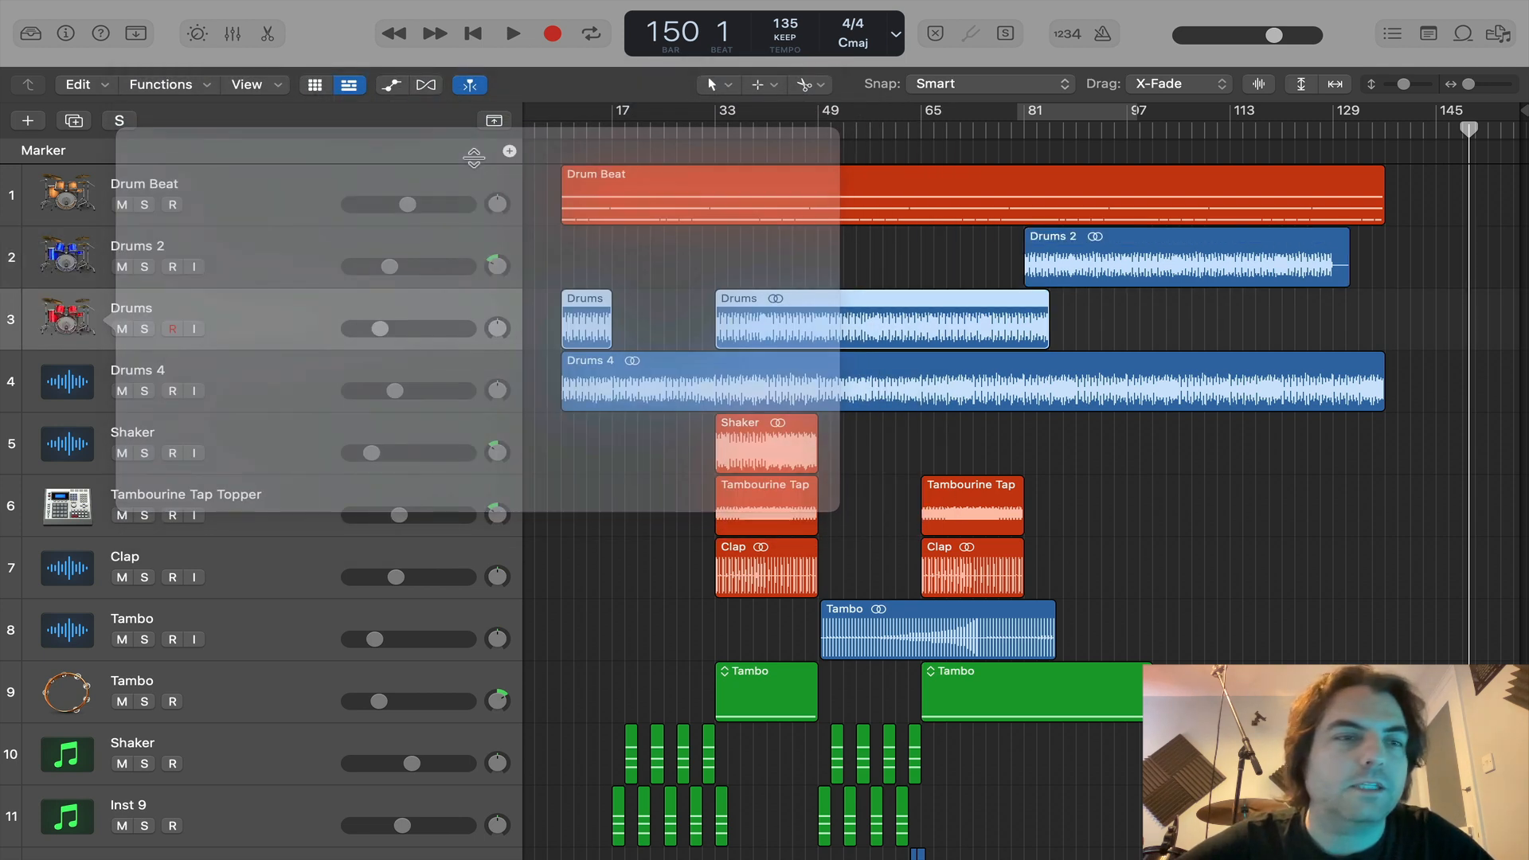
left_click(72, 384, "ctrl")
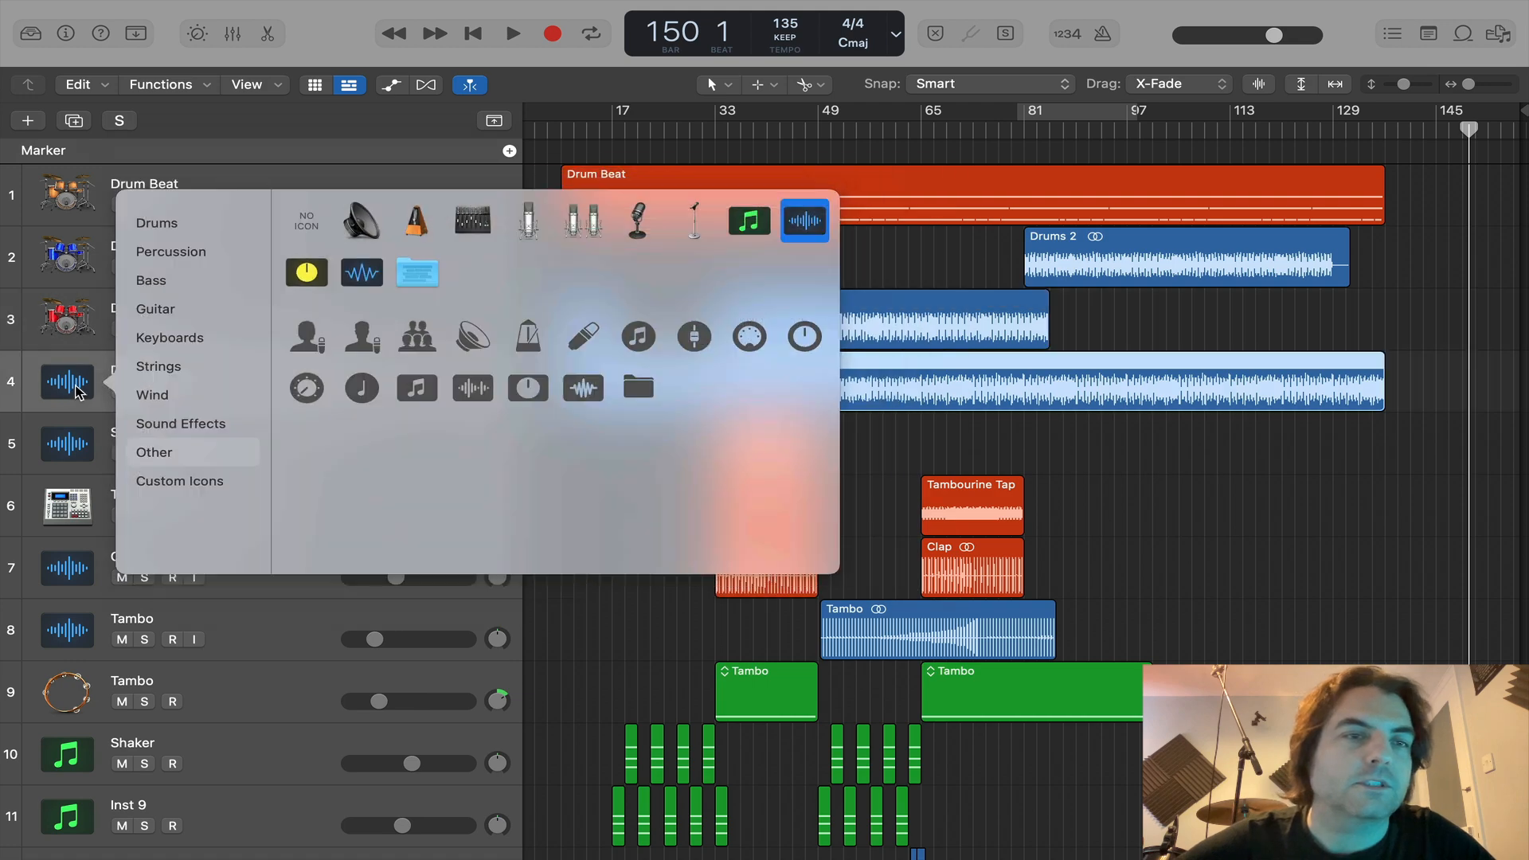
mouse_move(174, 231)
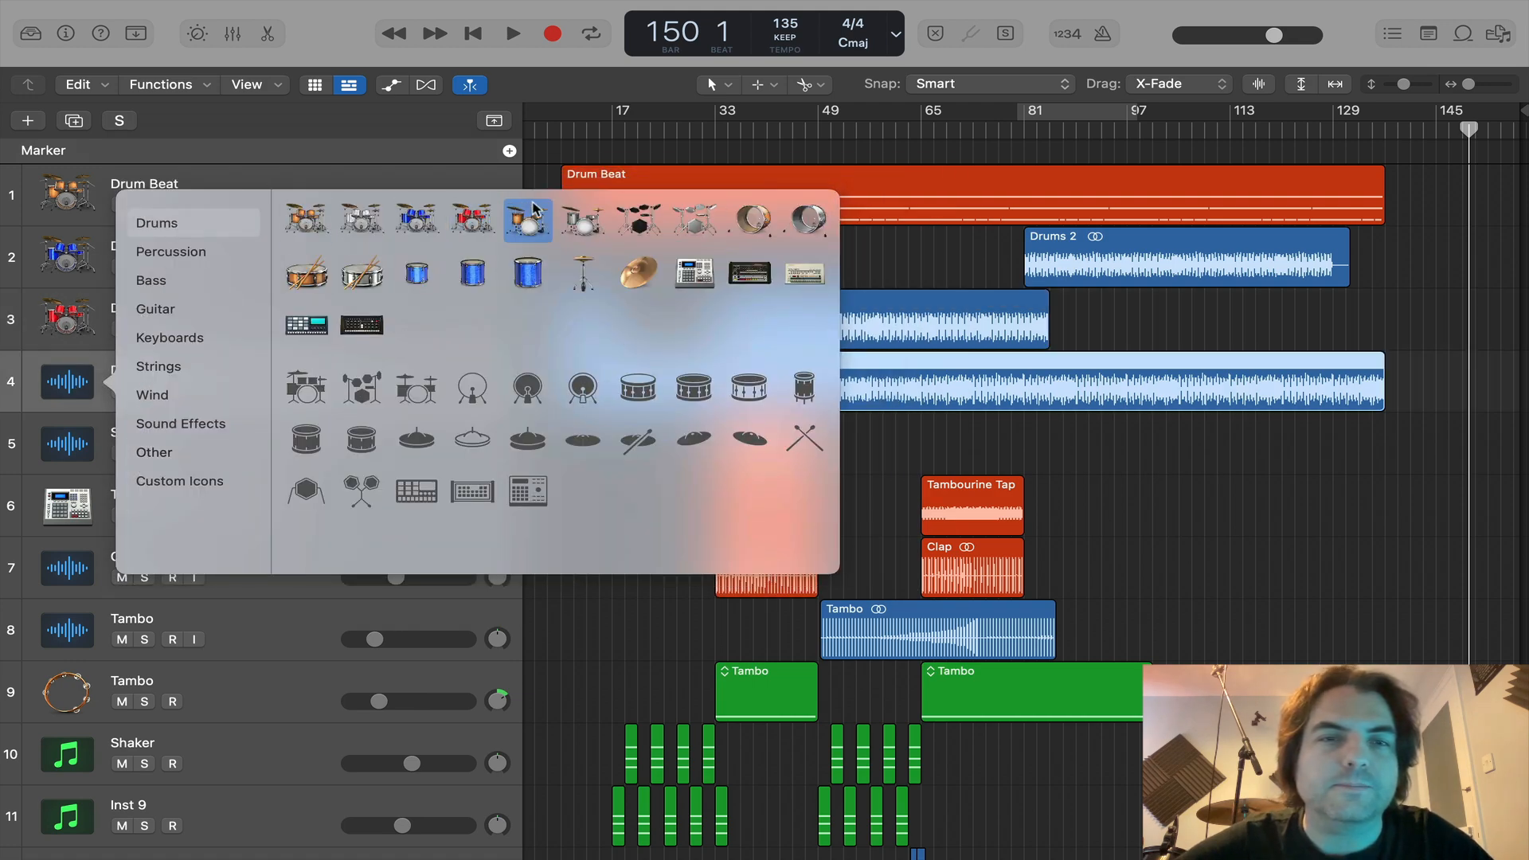
left_click(573, 219)
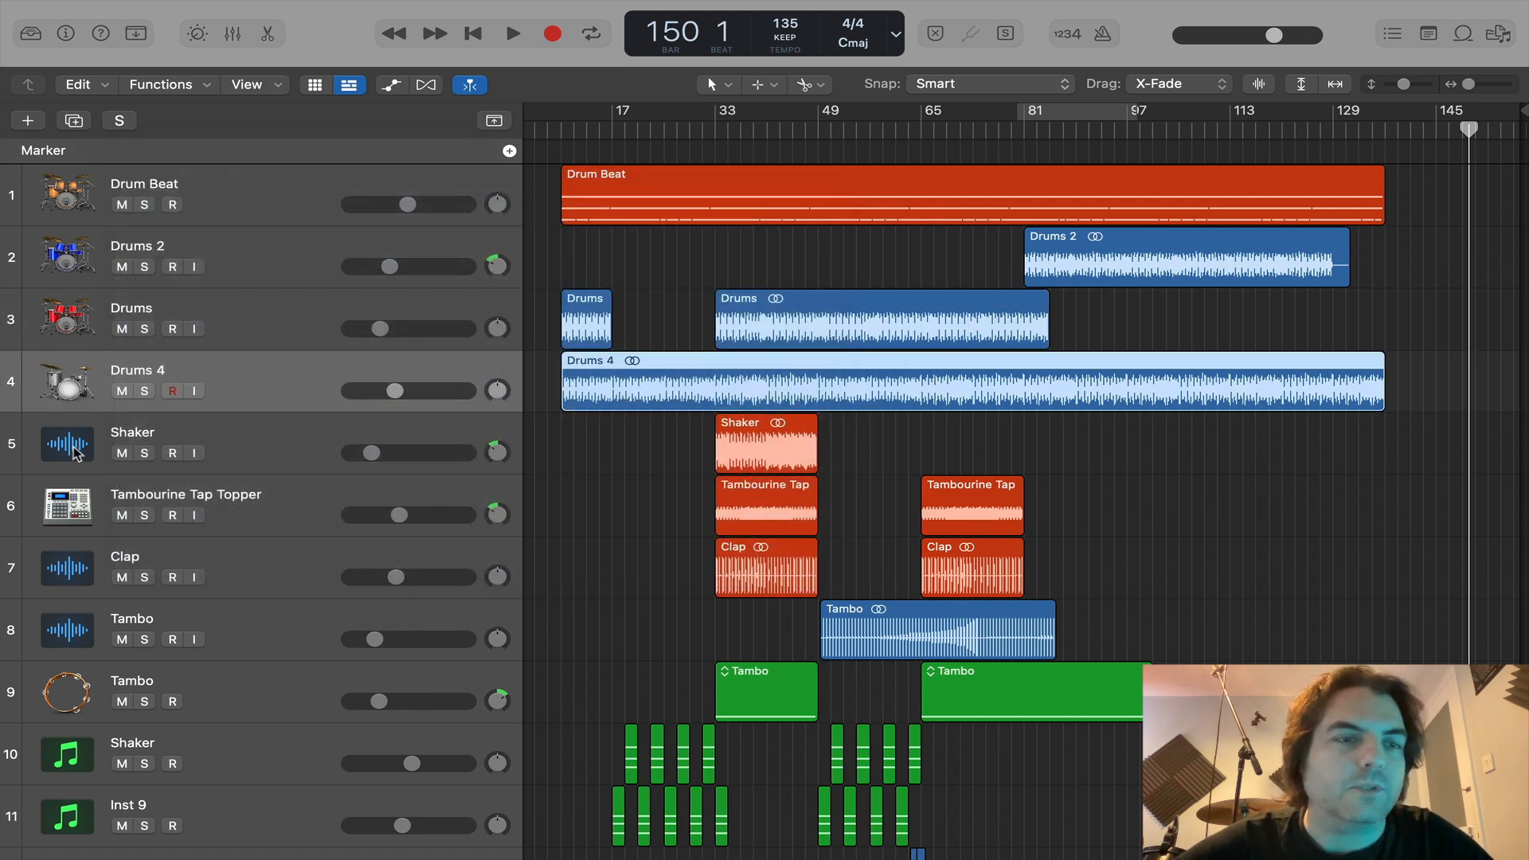
Step: Give the Shaker track directly below Drums 4 the maracas icon from the Percussion category
left_click(76, 452)
left_click(76, 452, "ctrl")
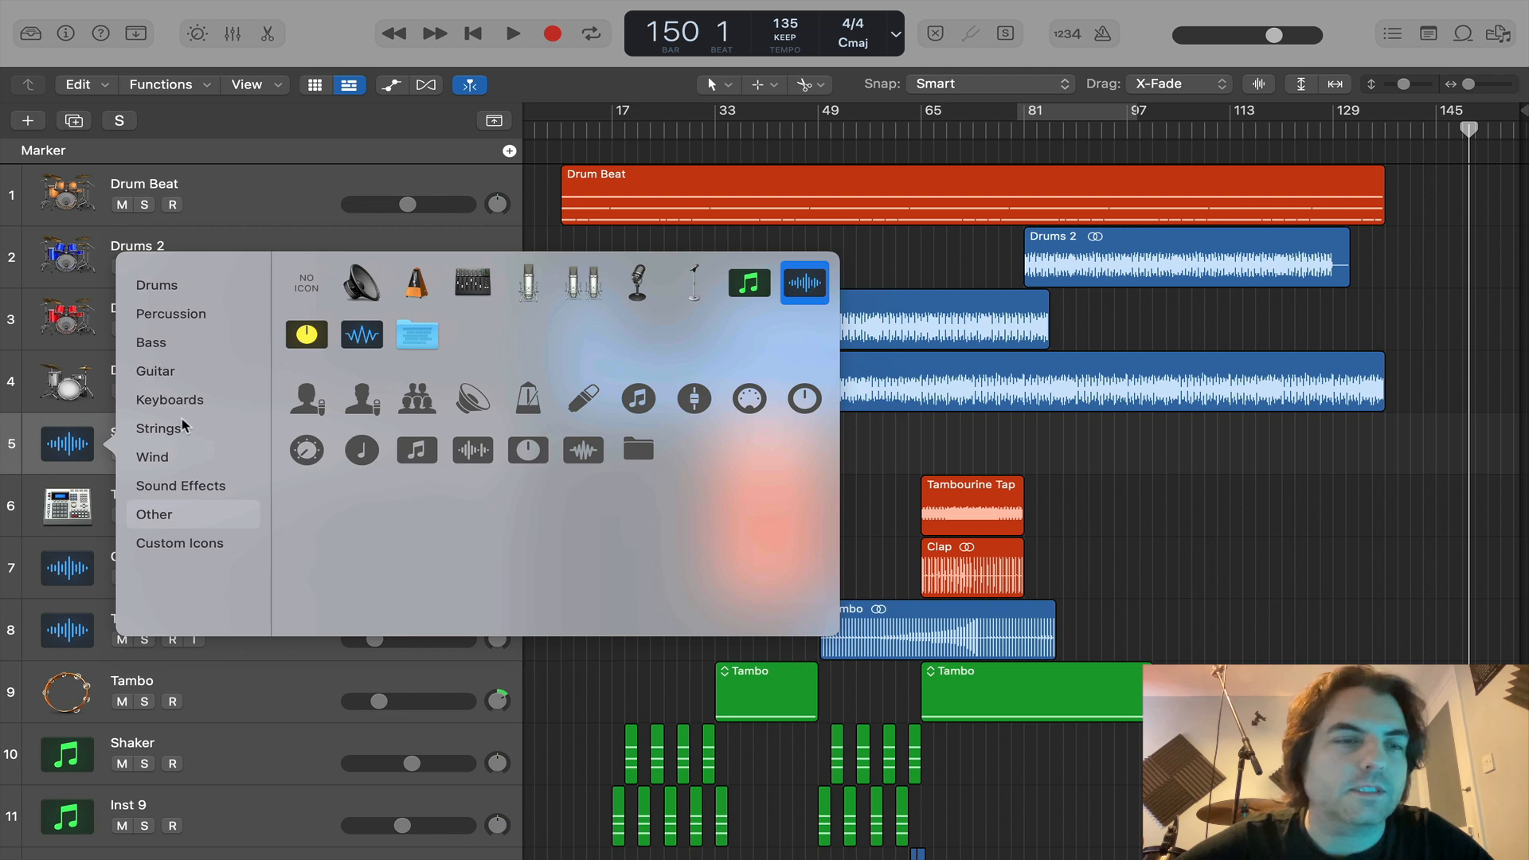
mouse_move(191, 325)
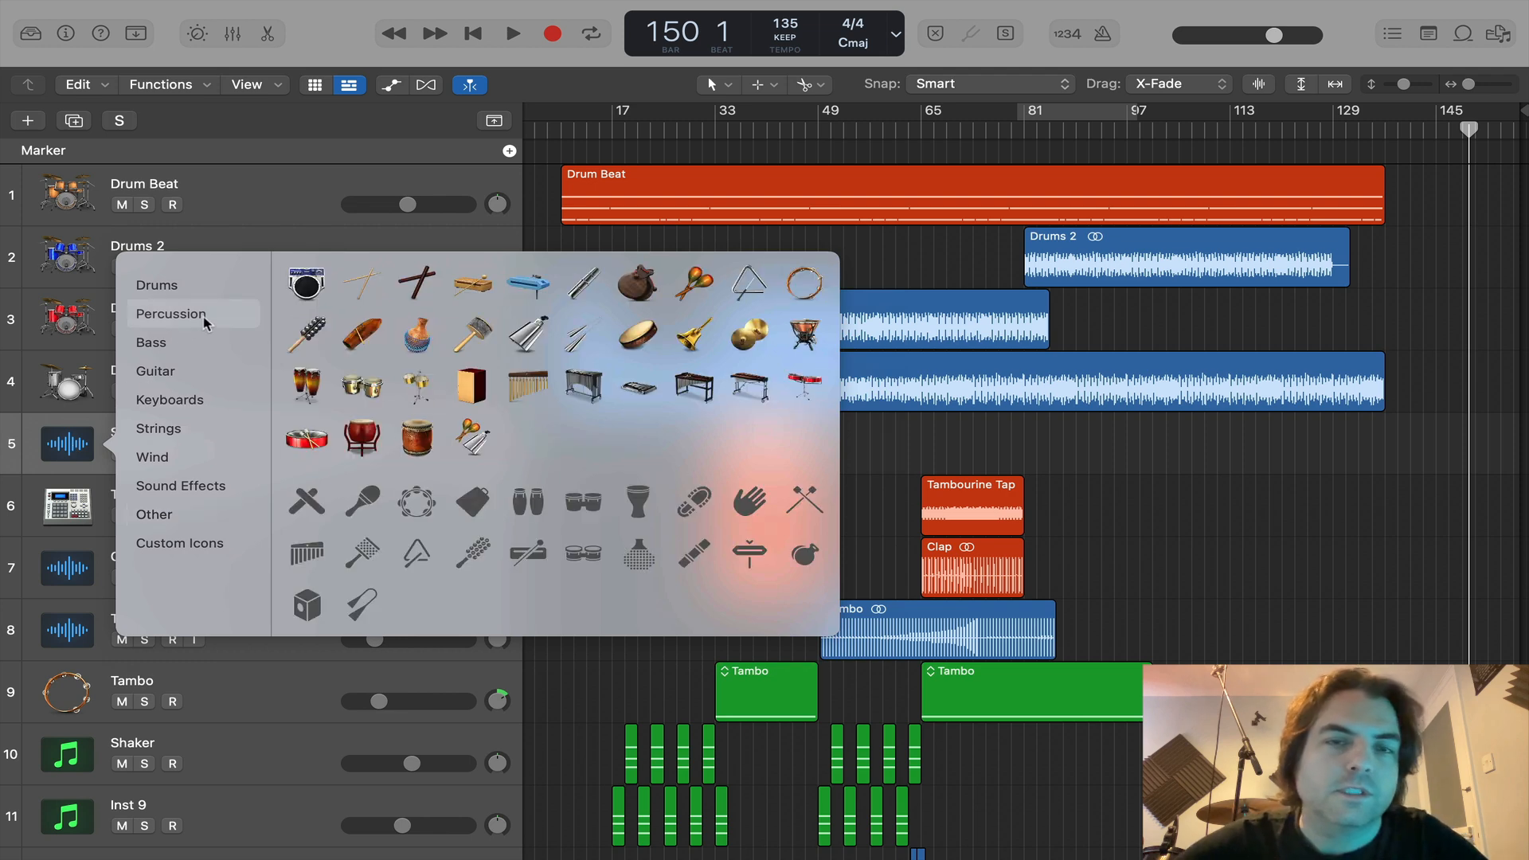
left_click(696, 284)
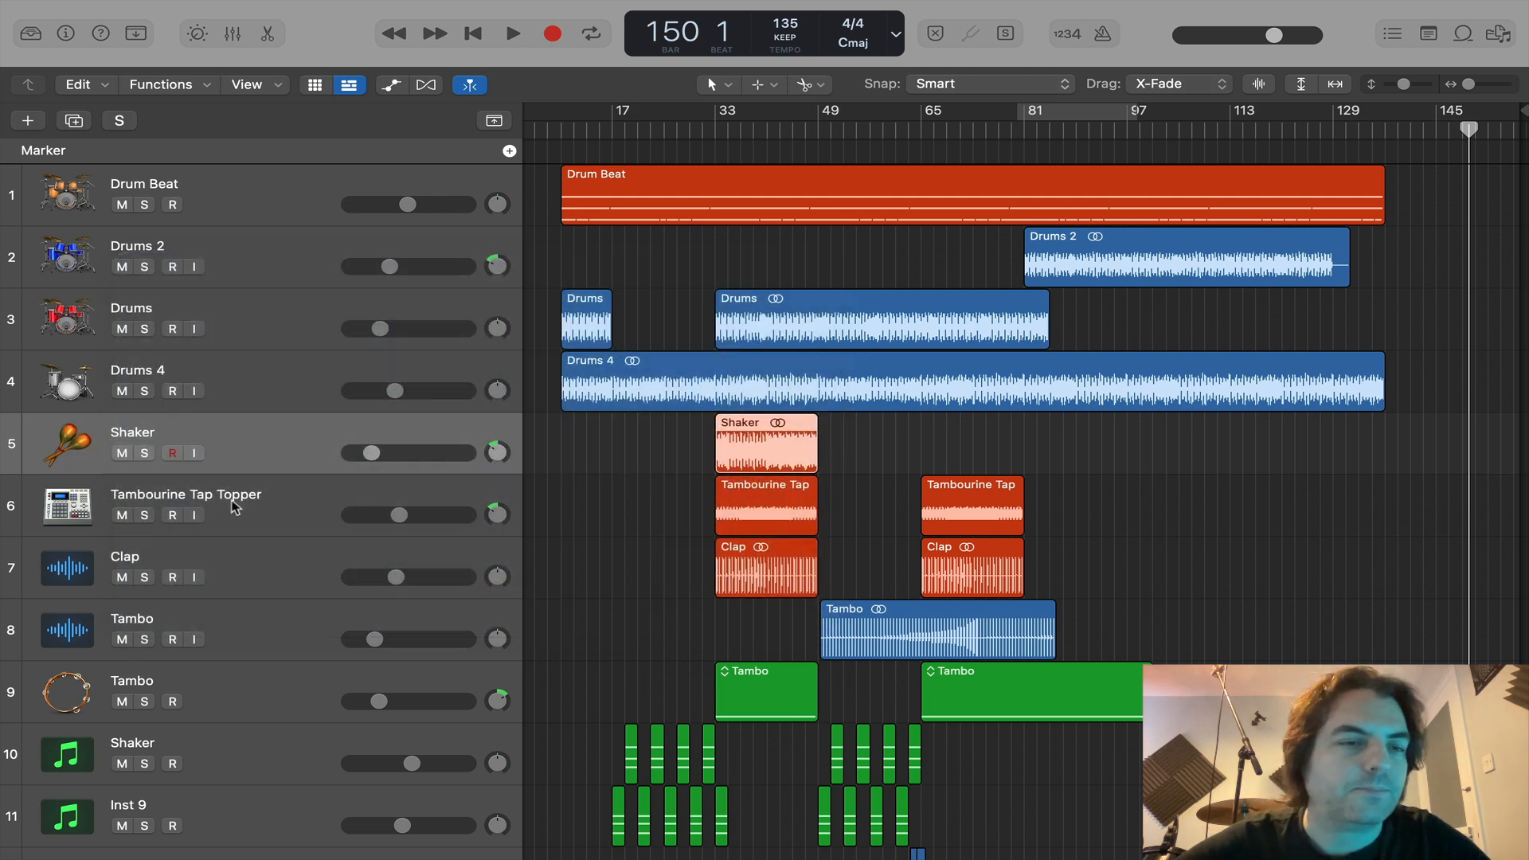
Step: Change the Tambourine Tap Topper track's icon to the tambourine from the Percussion category
left_click(74, 514)
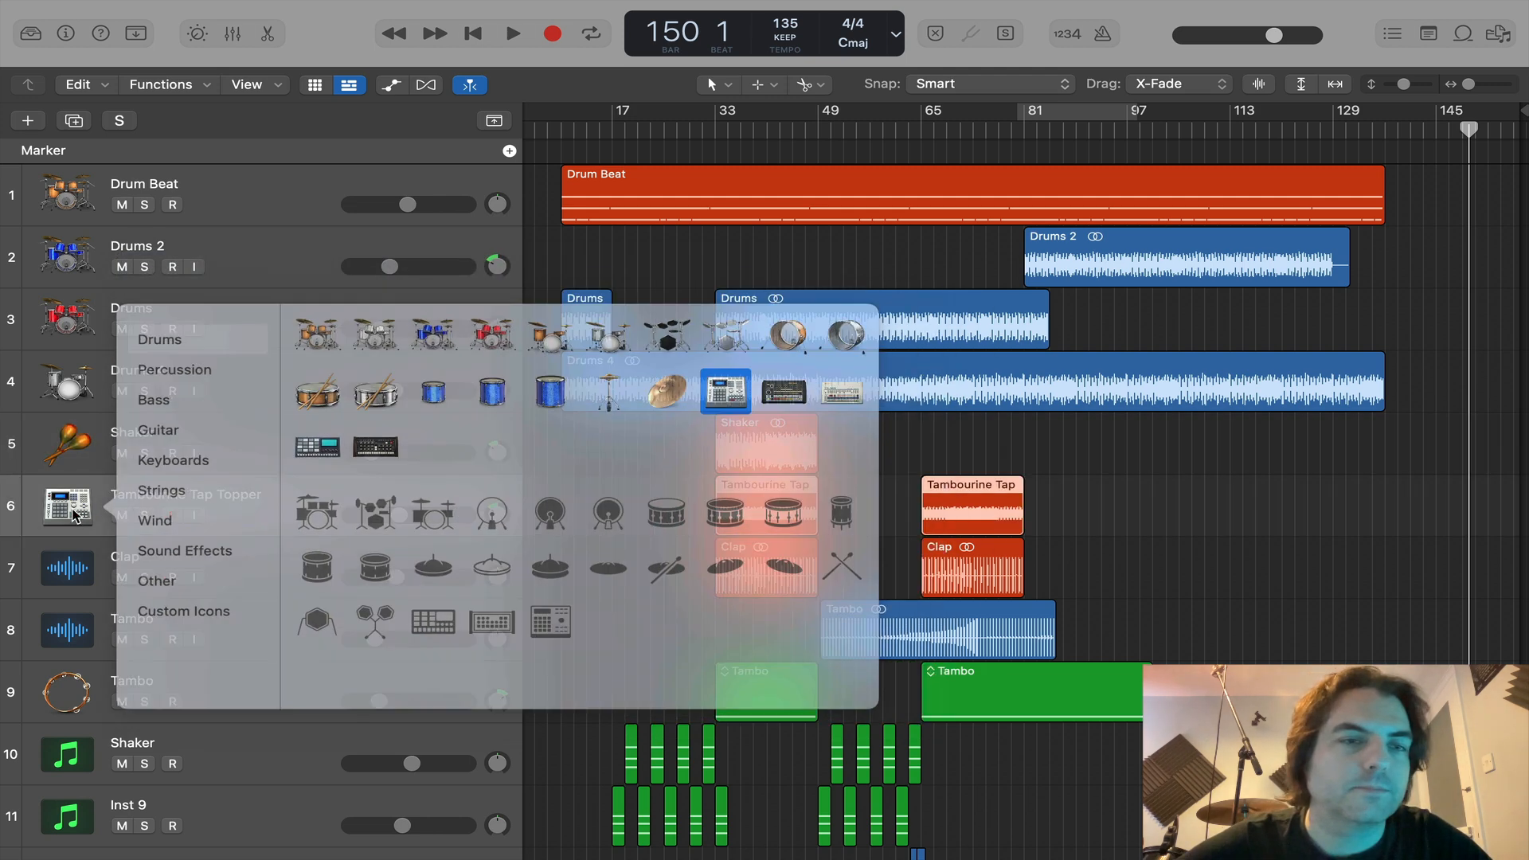
left_click(198, 385)
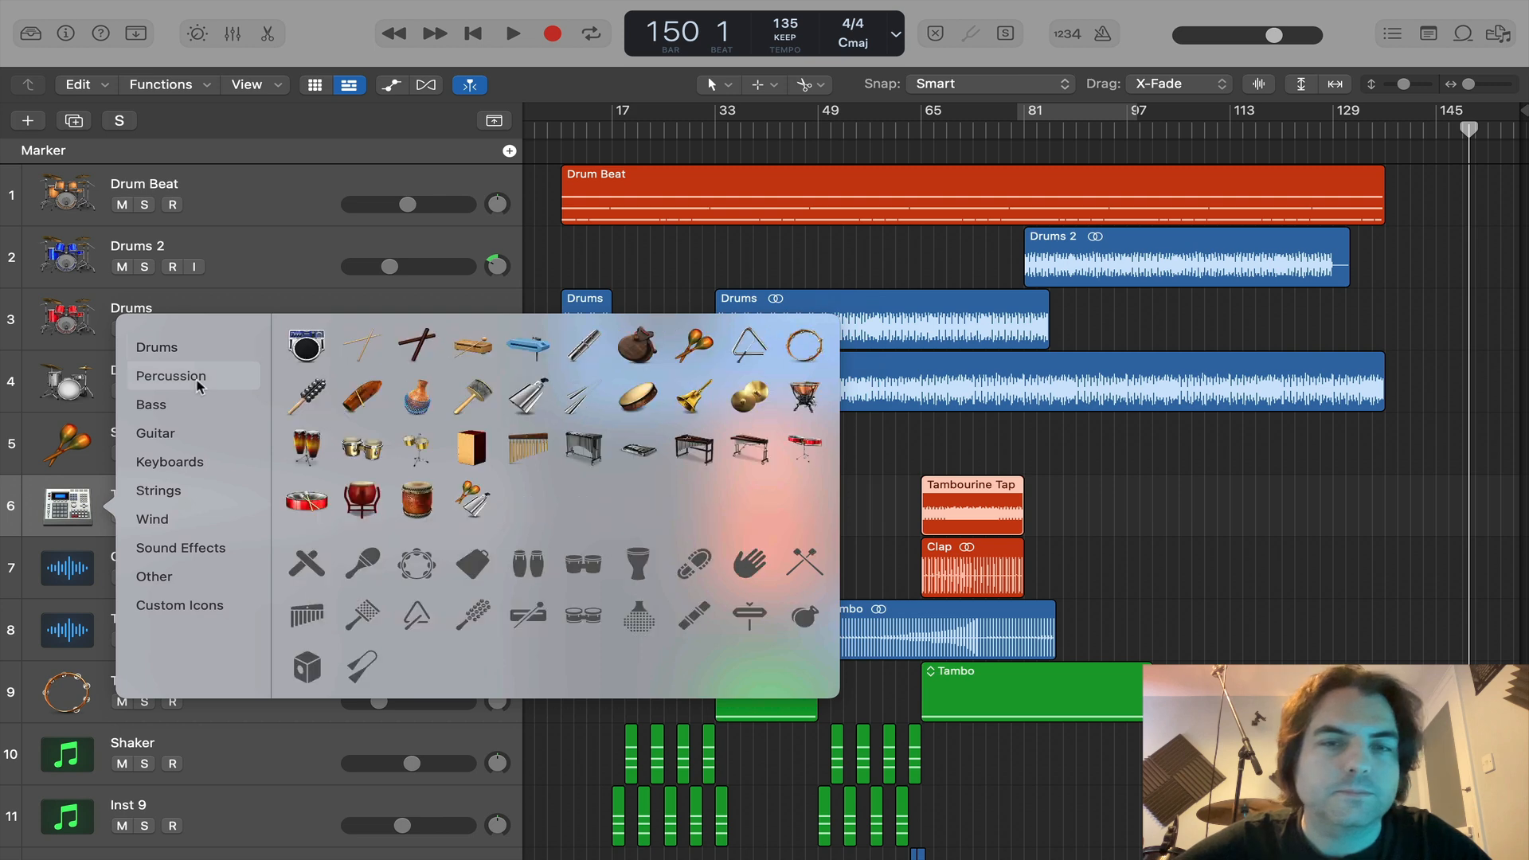
left_click(805, 346)
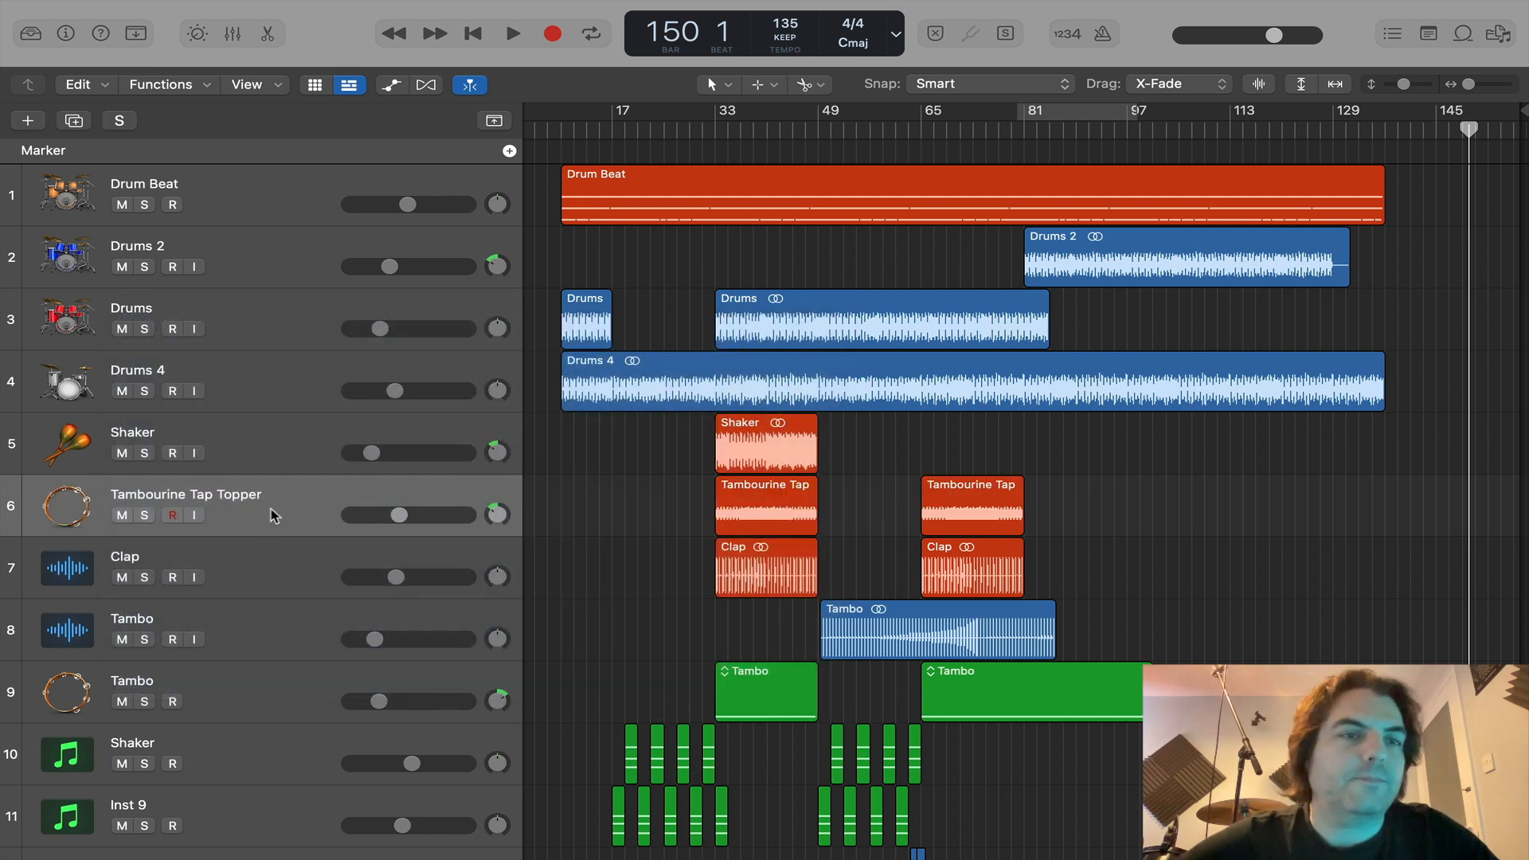
Step: Combine the four tracks from Drum Beat to Drums 4 into a Summing Stack
left_click(607, 199)
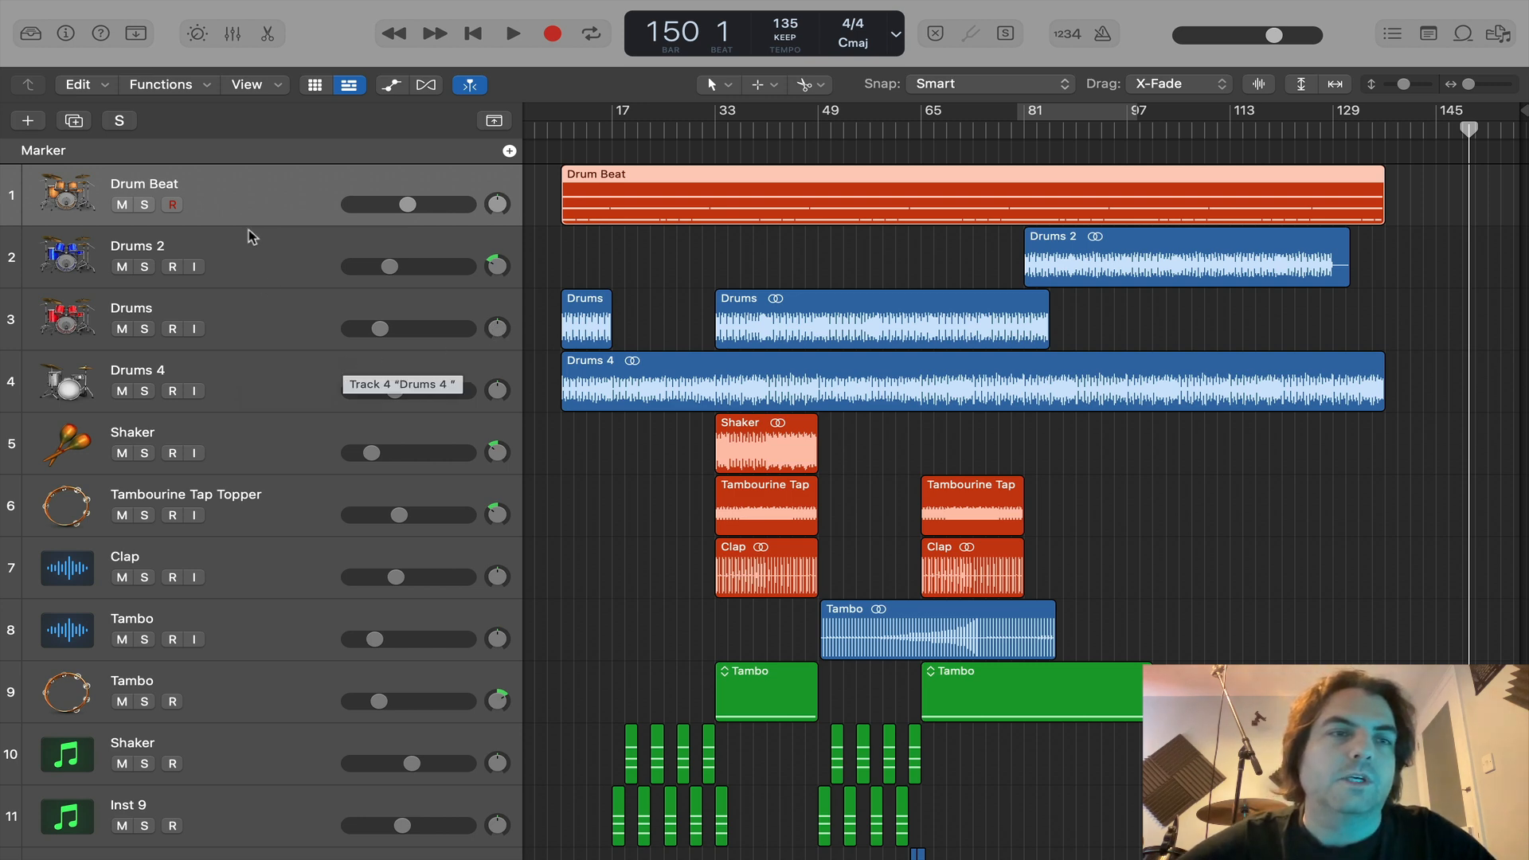
left_click(285, 198)
left_click(288, 384, "shift")
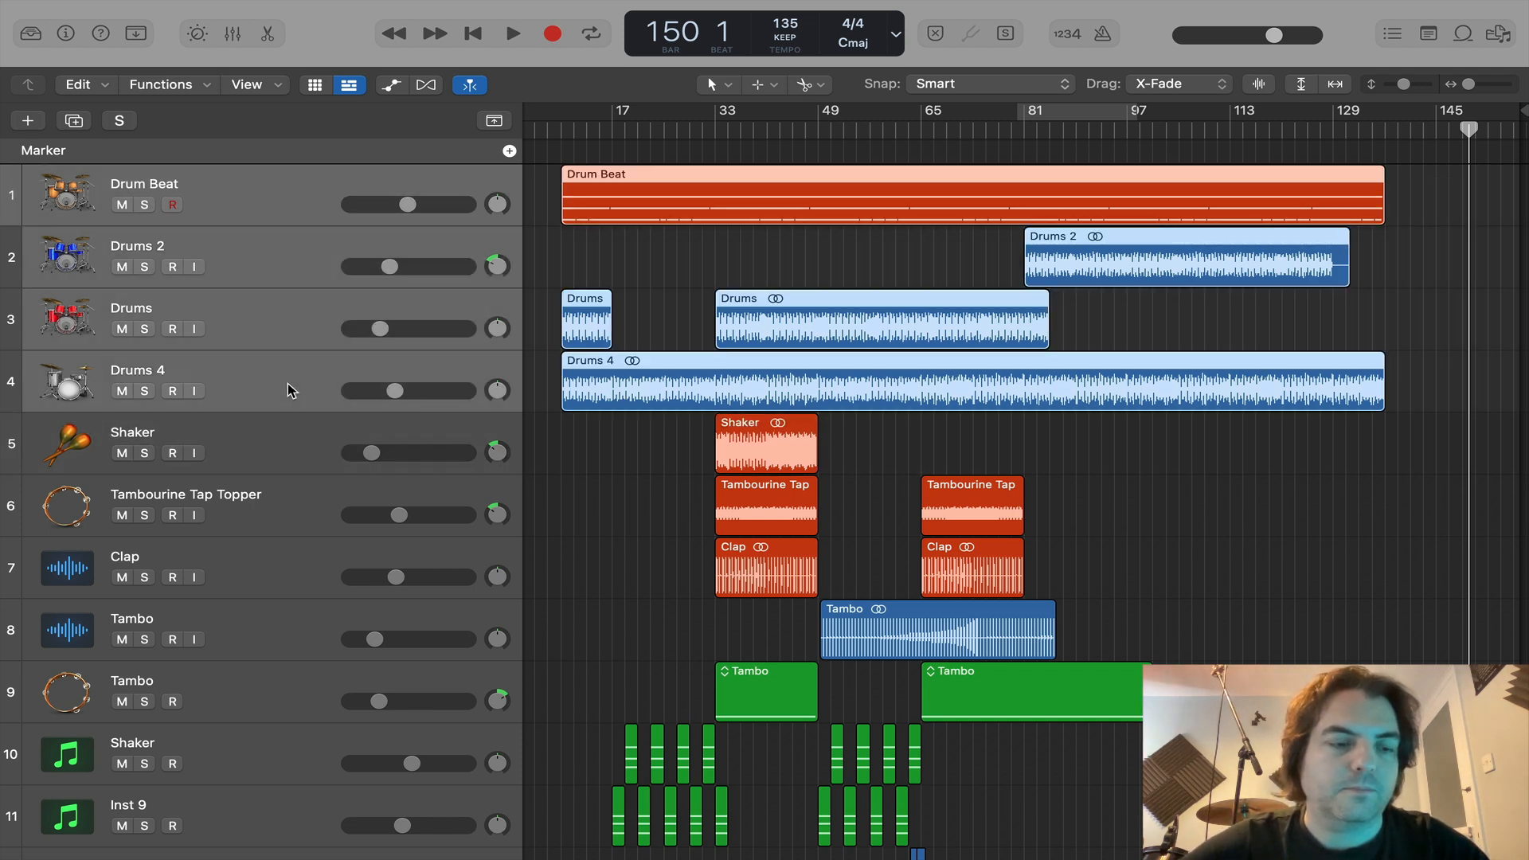
key("super+shift+d")
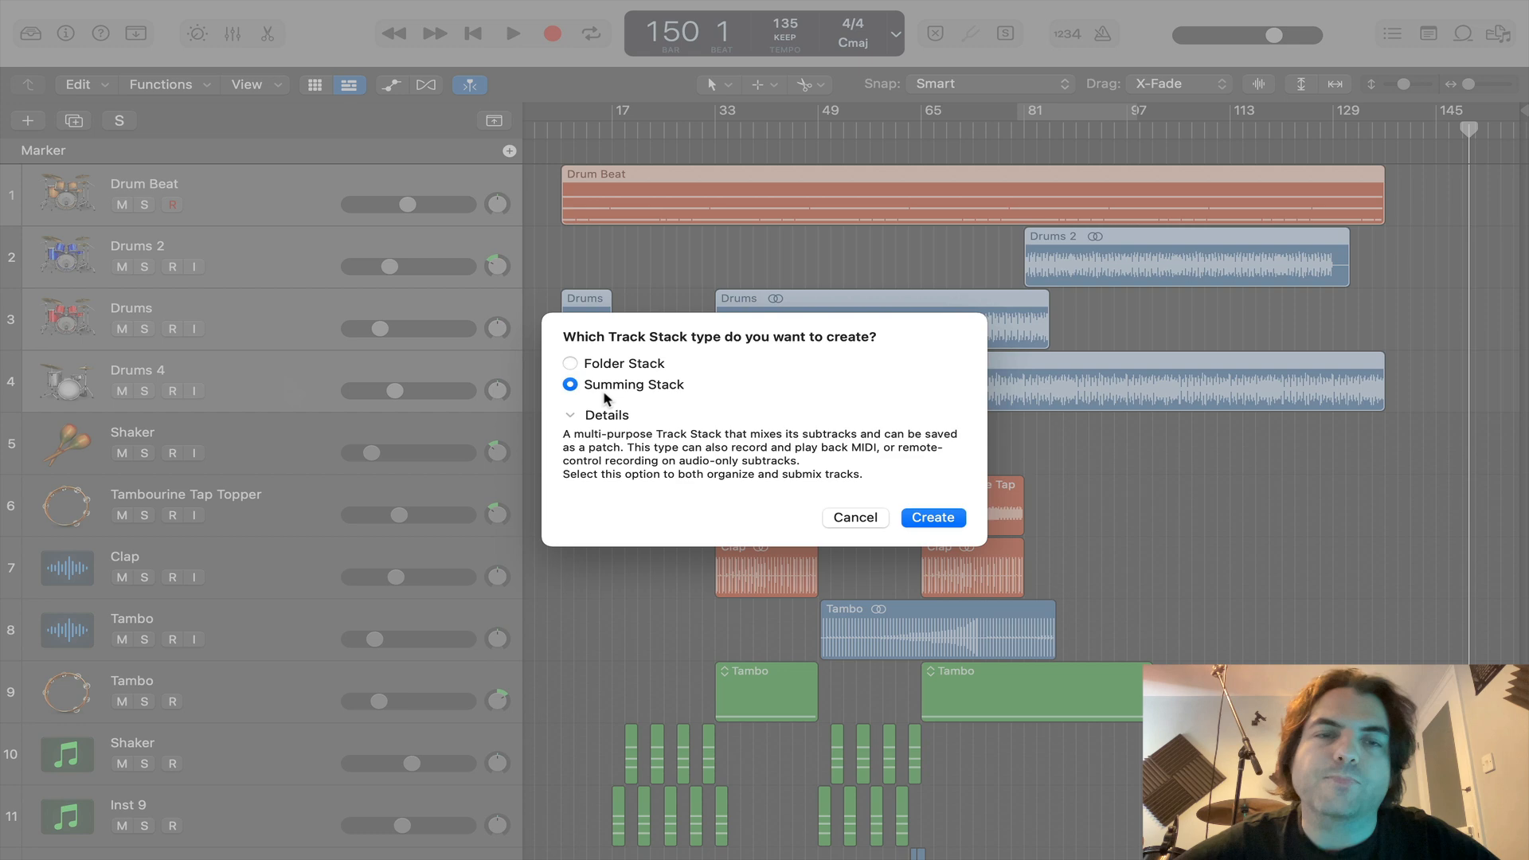
left_click(933, 518)
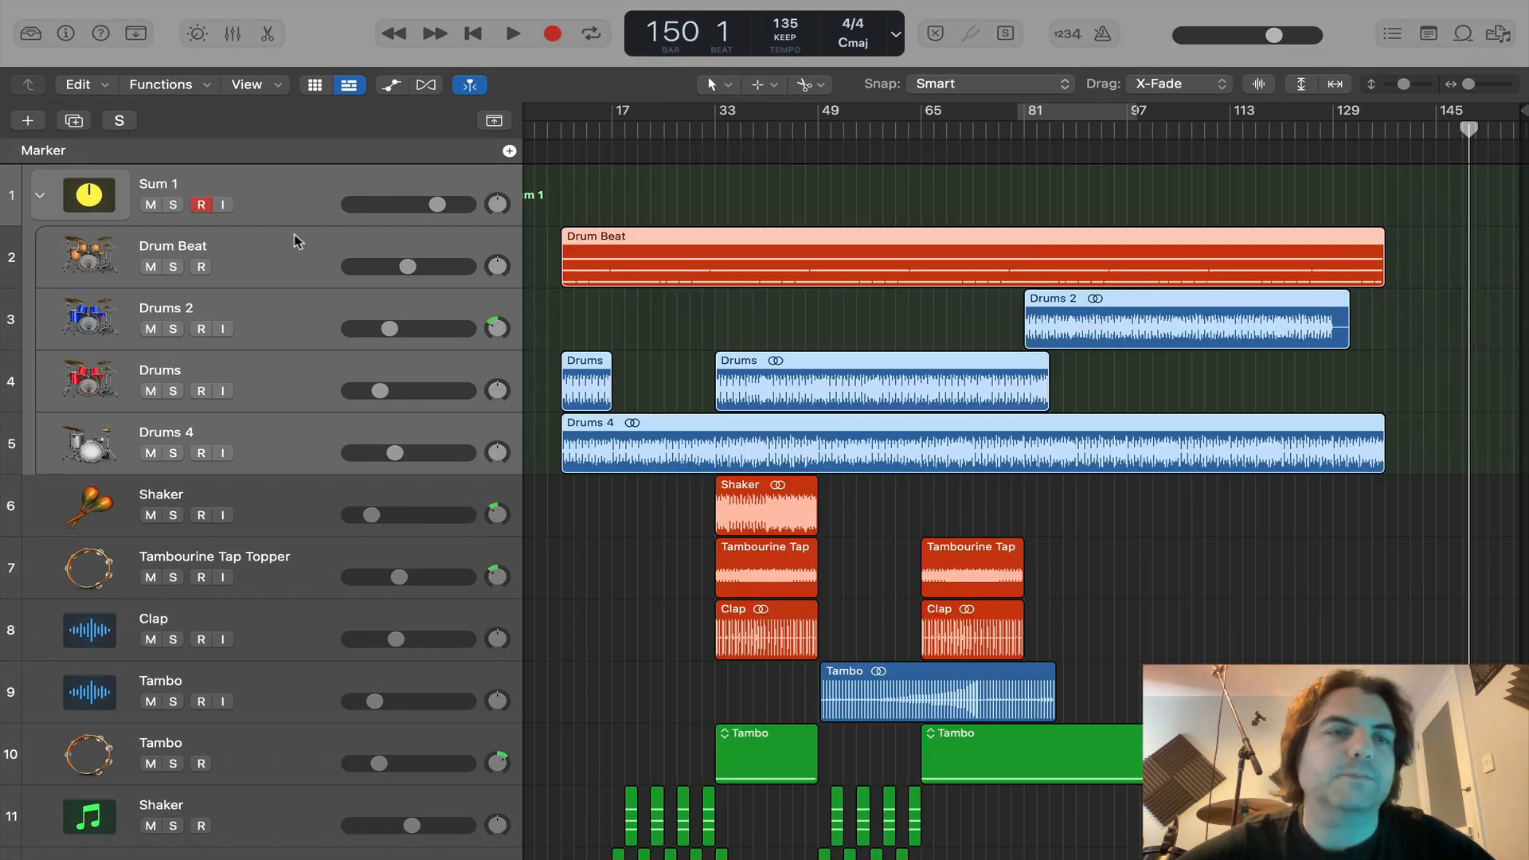
Step: Rename the new summing stack as Drums
double_click(168, 185)
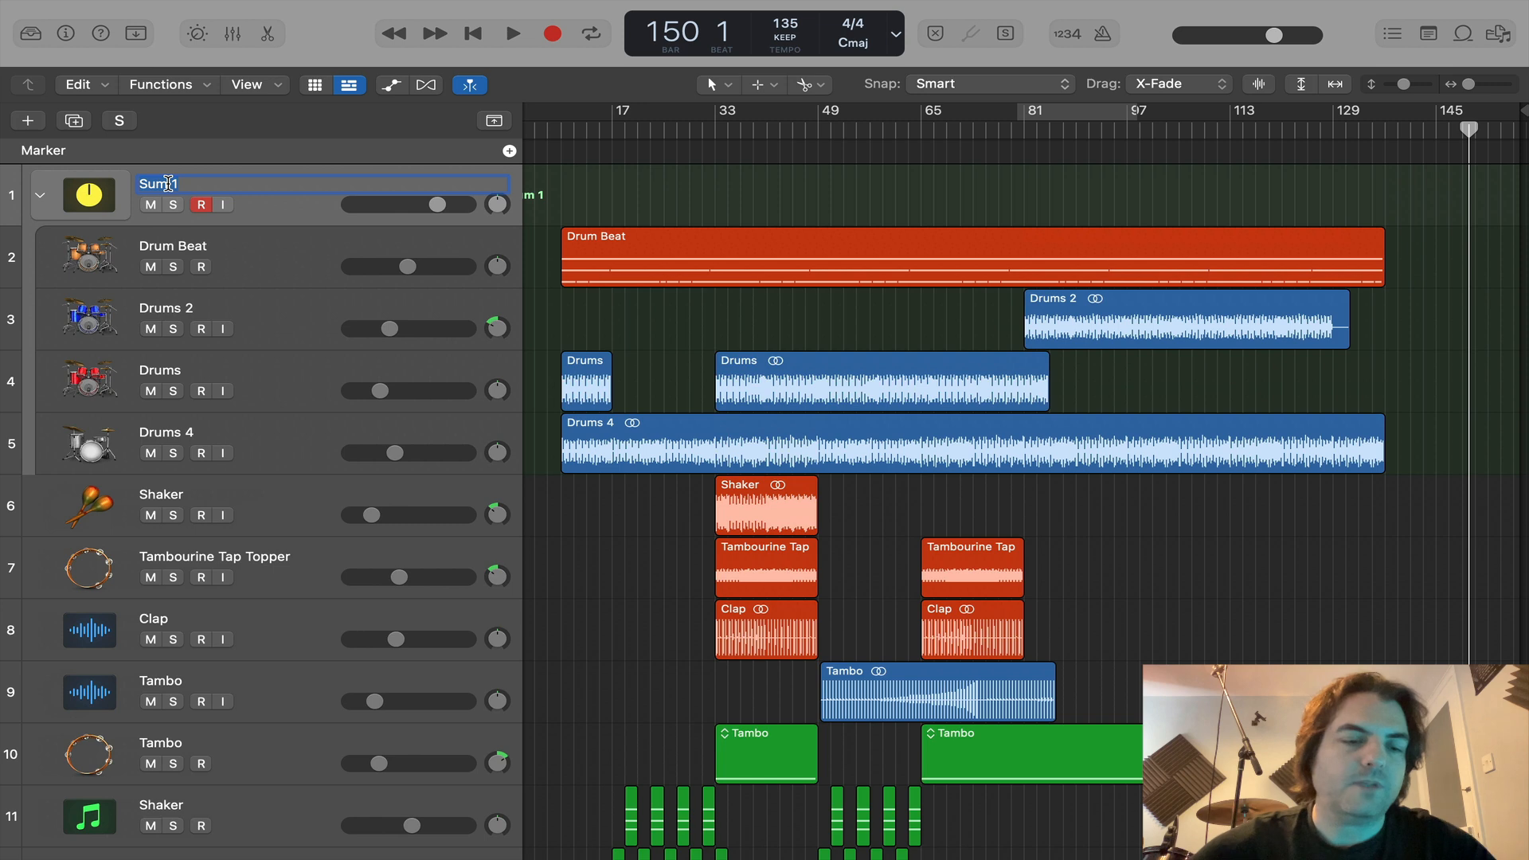
type("D")
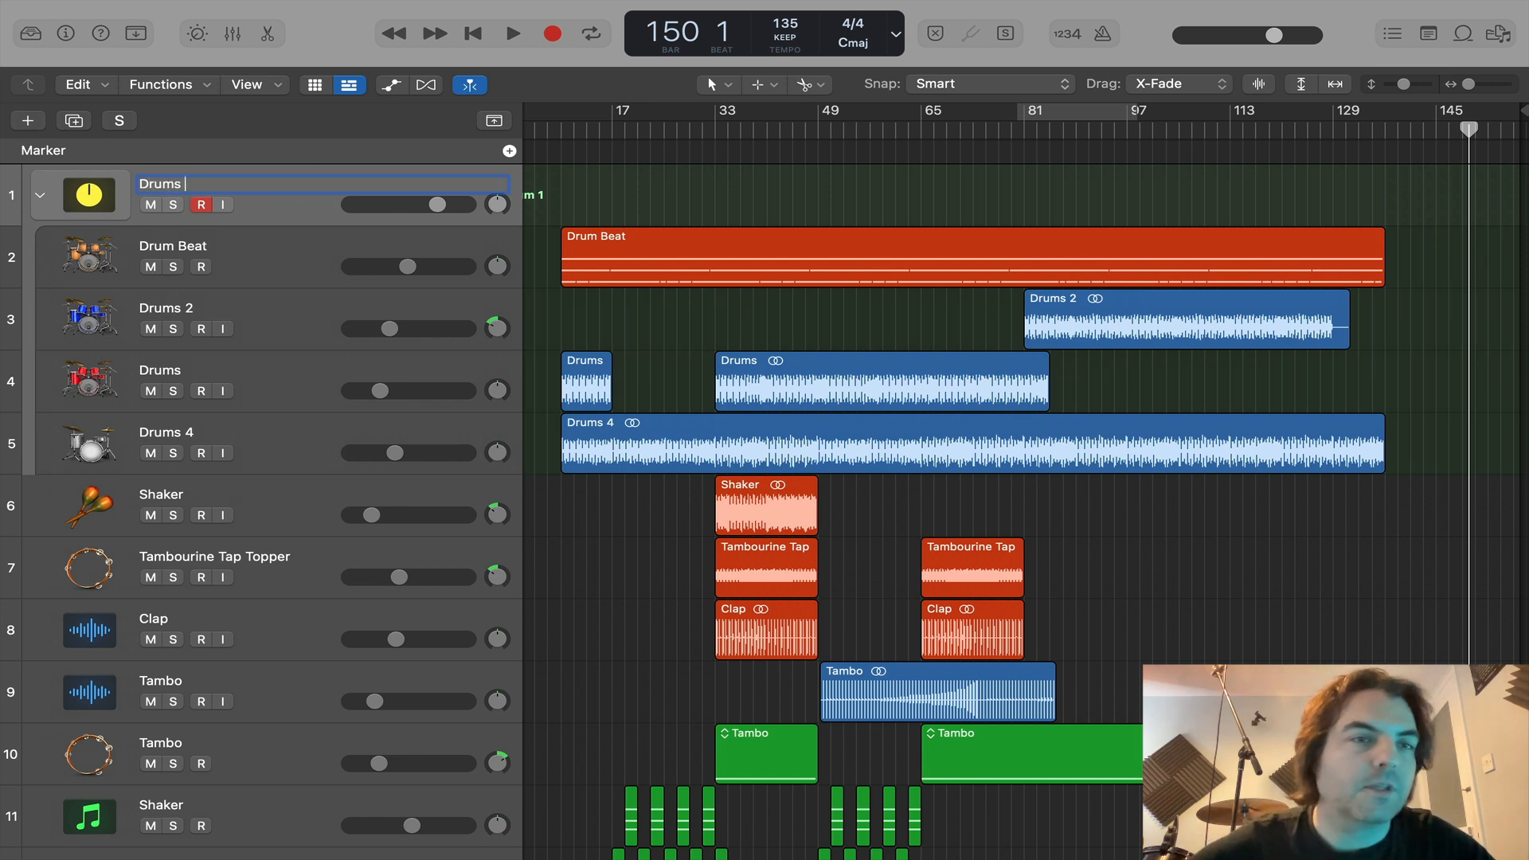
type("rums")
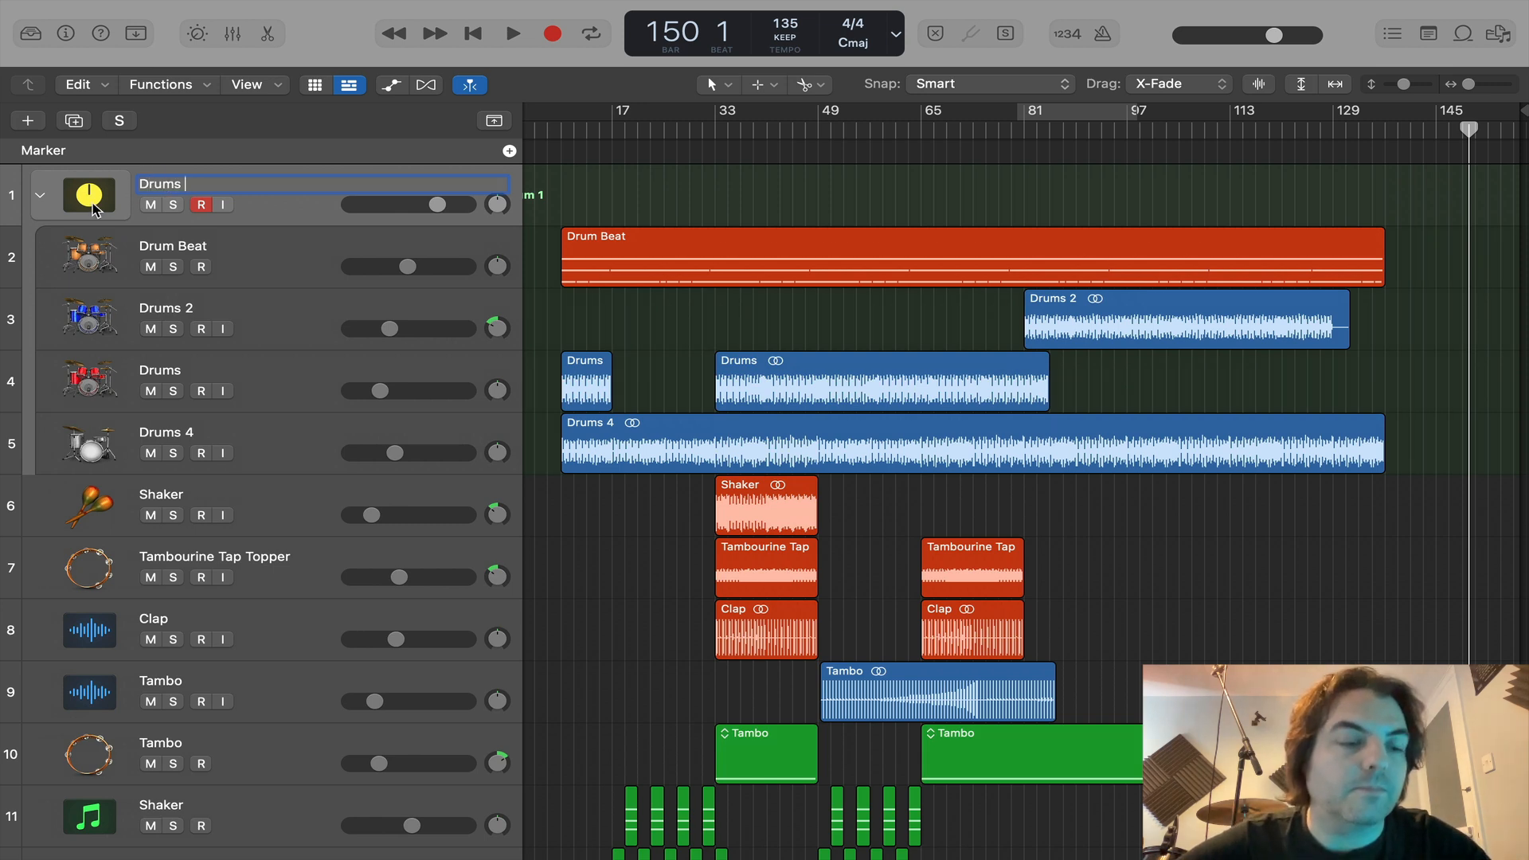
Step: Give the Drums summing stack the blue drum kit icon from the Drums category and collapse the stack
key("Return")
left_click(91, 199)
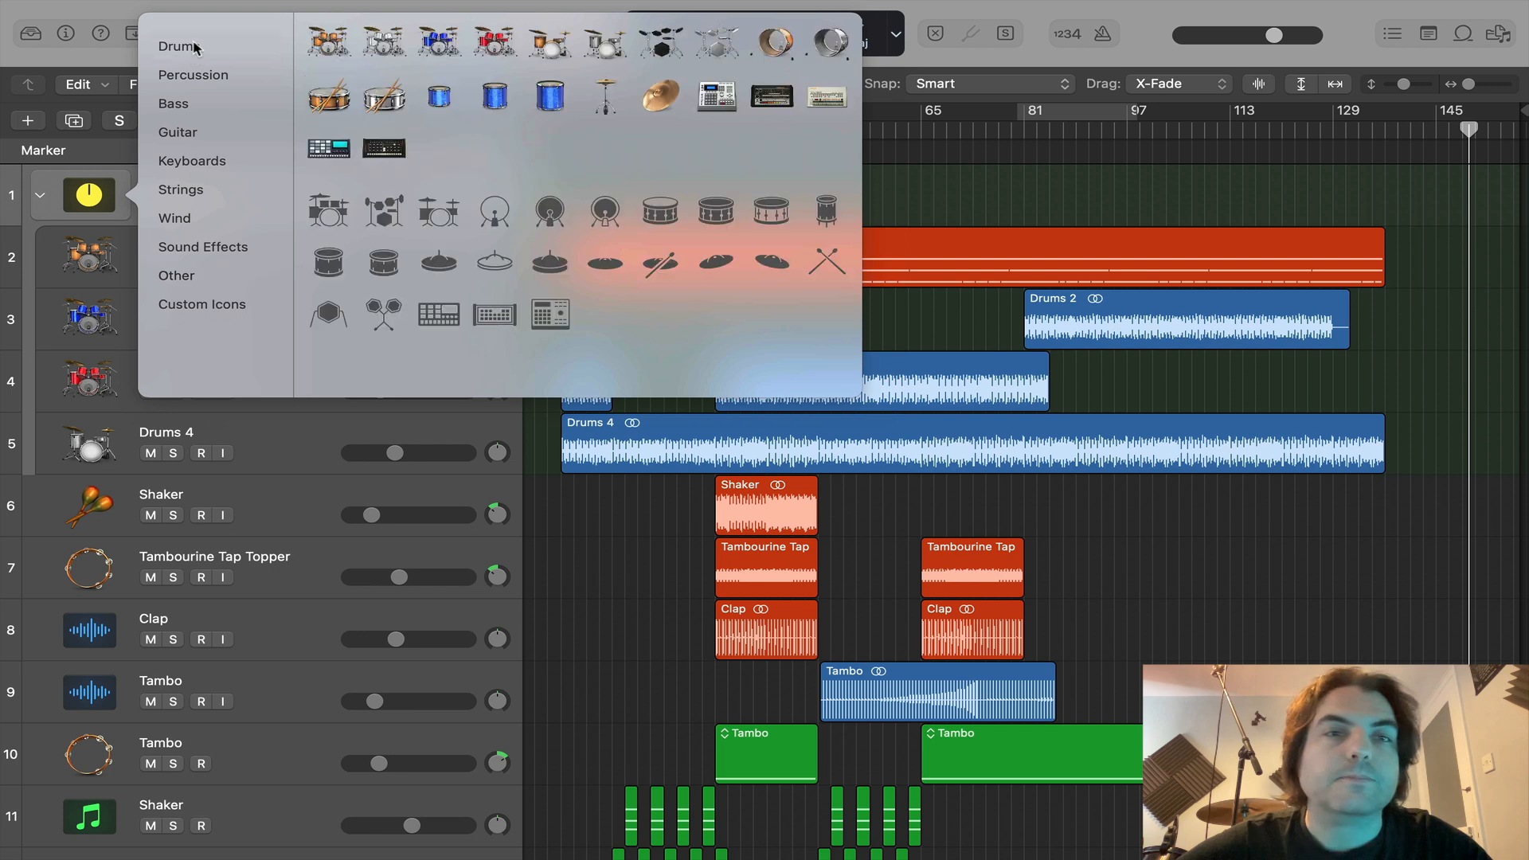
left_click(438, 41)
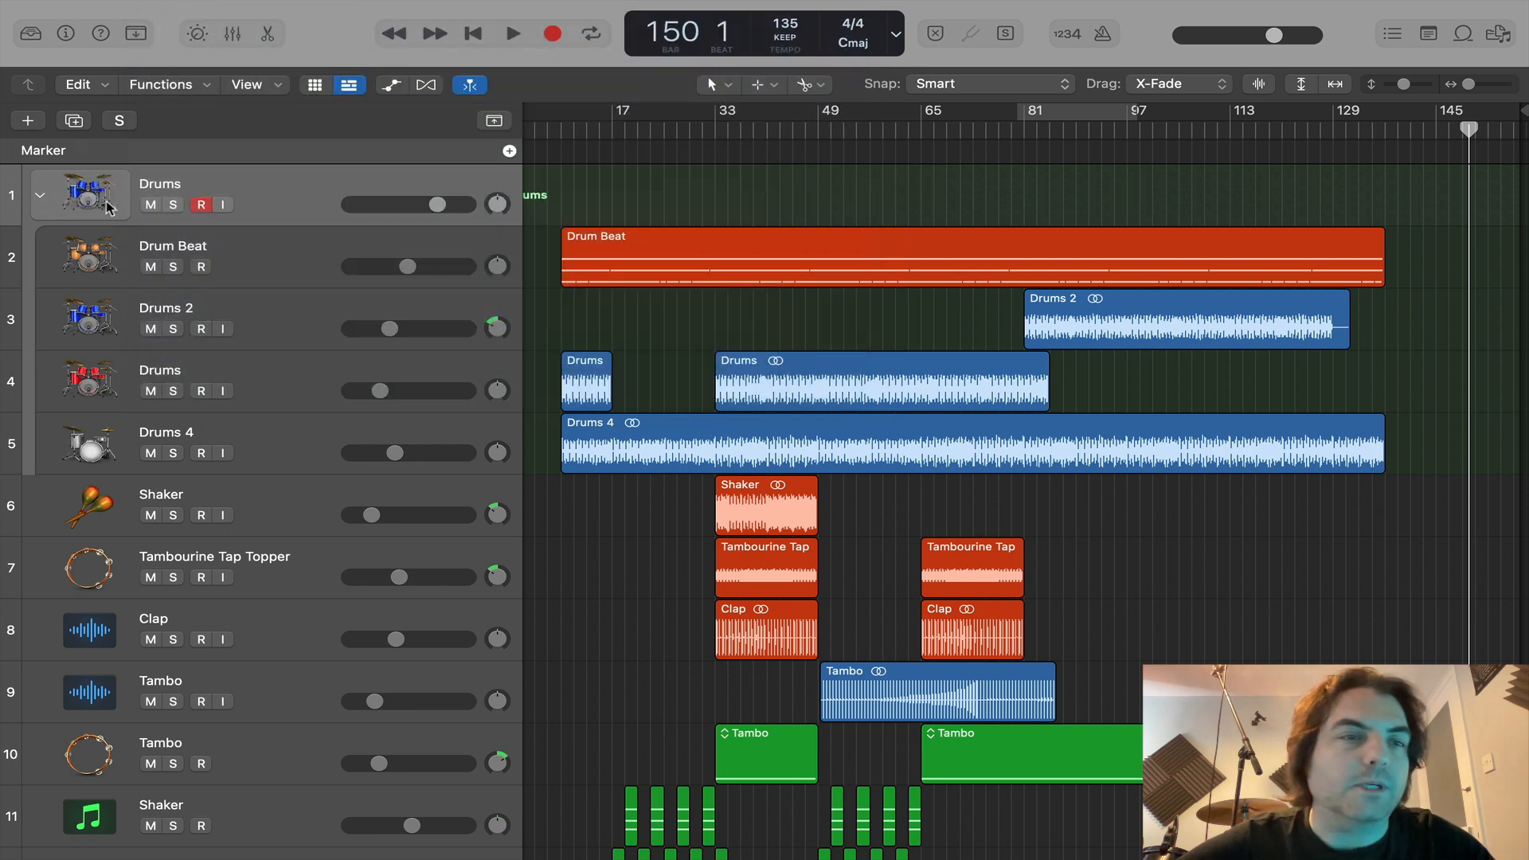
left_click(40, 197)
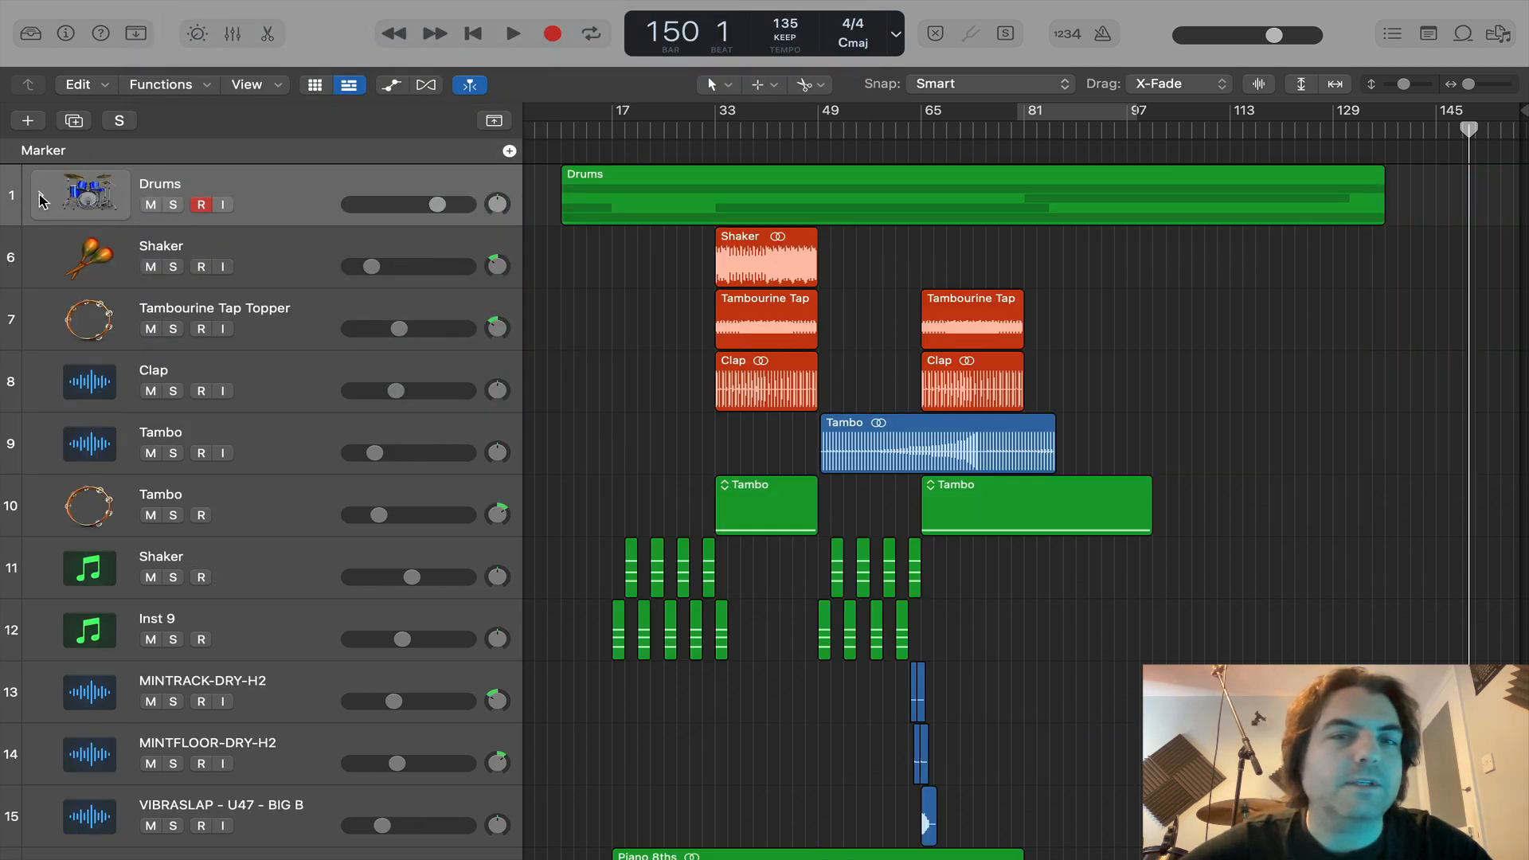
Step: Combine the tracks from Shaker, directly below the Drums stack, through VIBRASLAP - U47 - BIG B into a Summing Stack
left_click(280, 253)
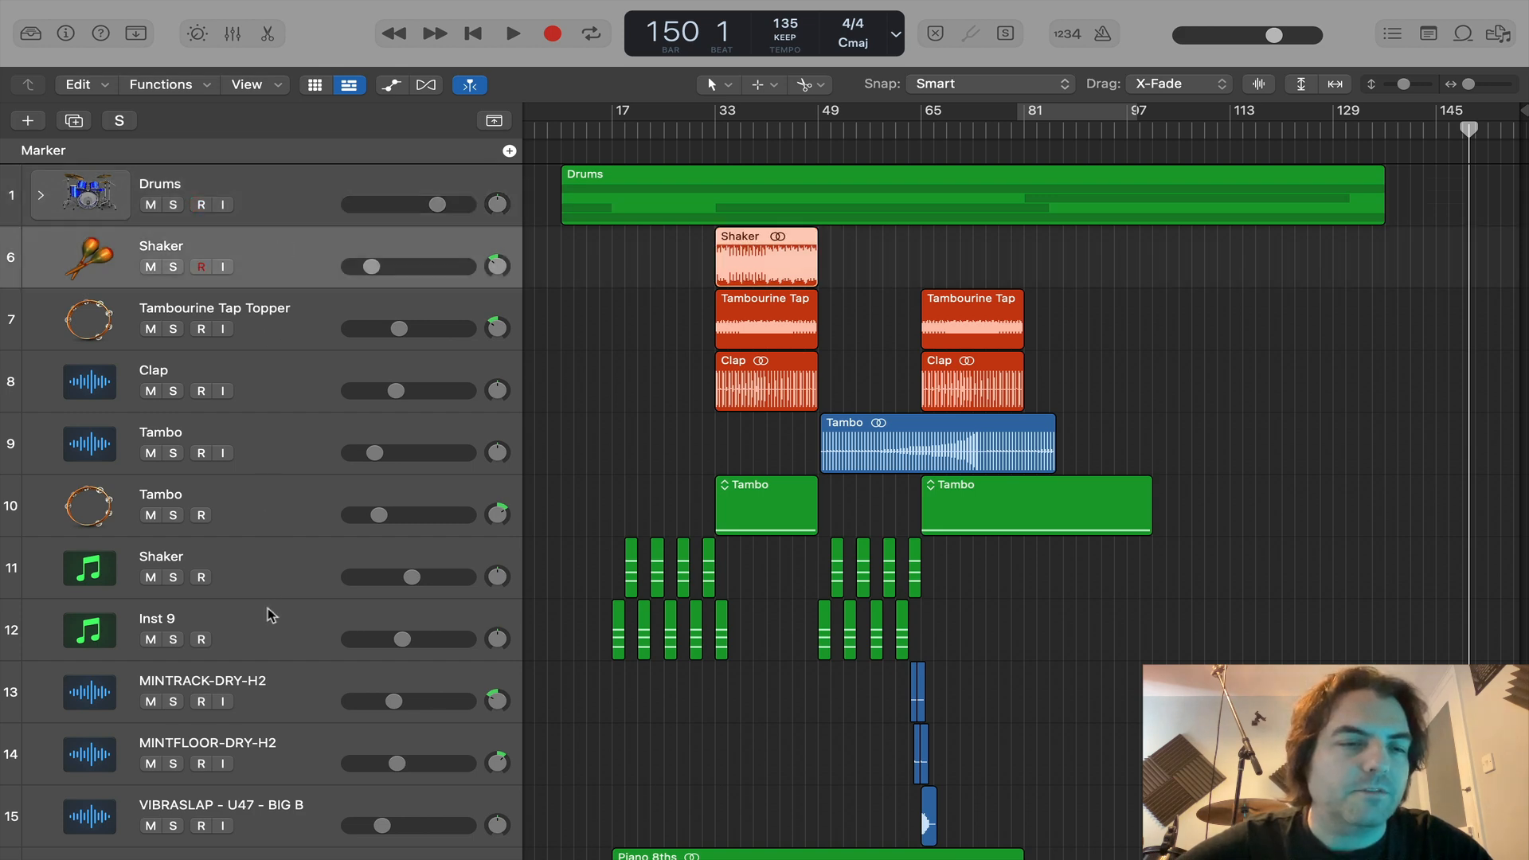
scroll(299, 811, "down", 3)
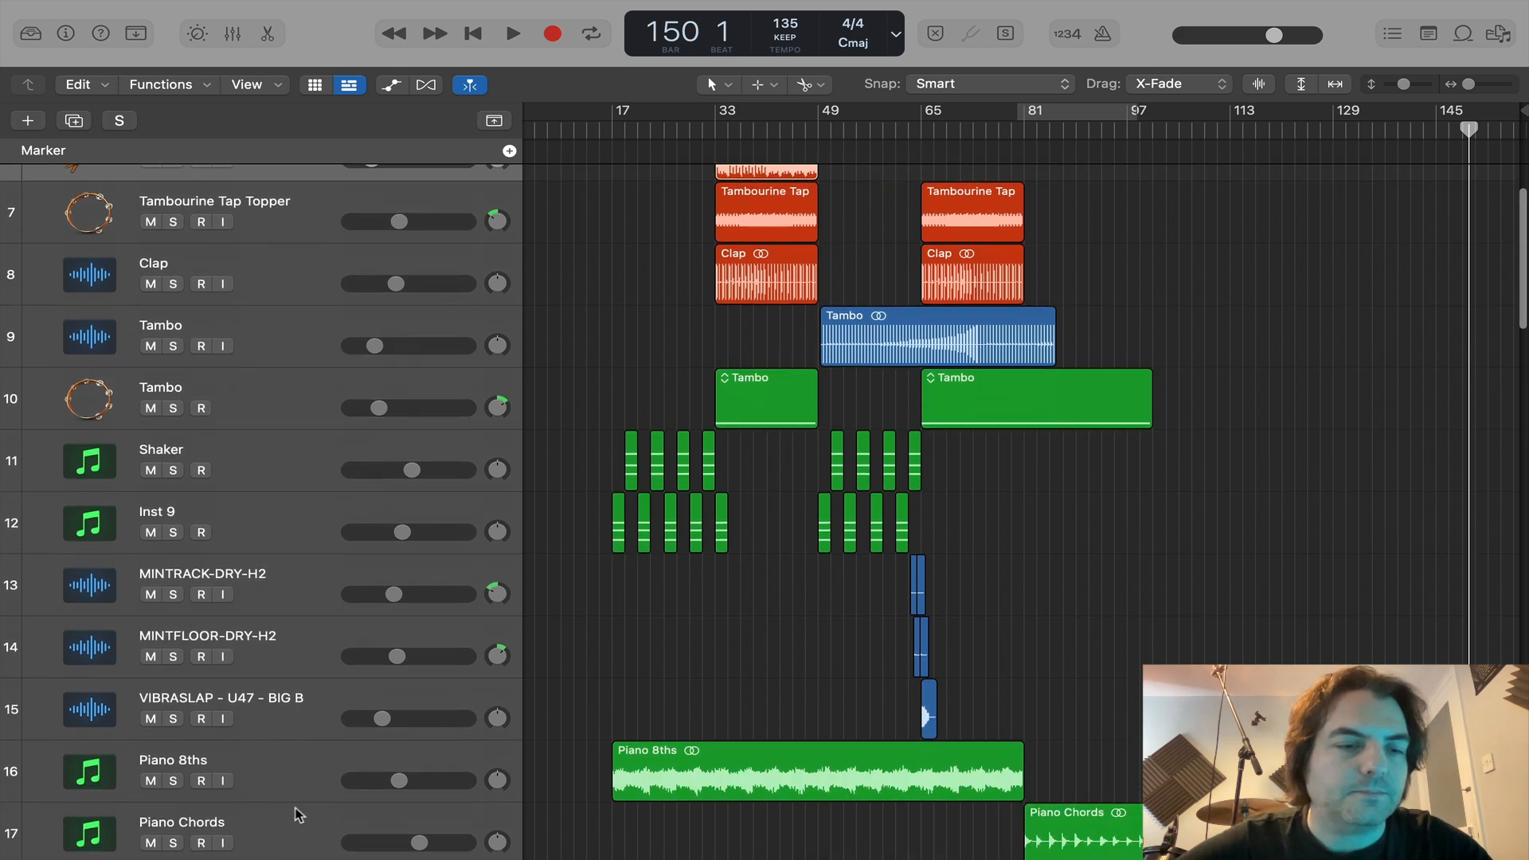
left_click(320, 692, "shift")
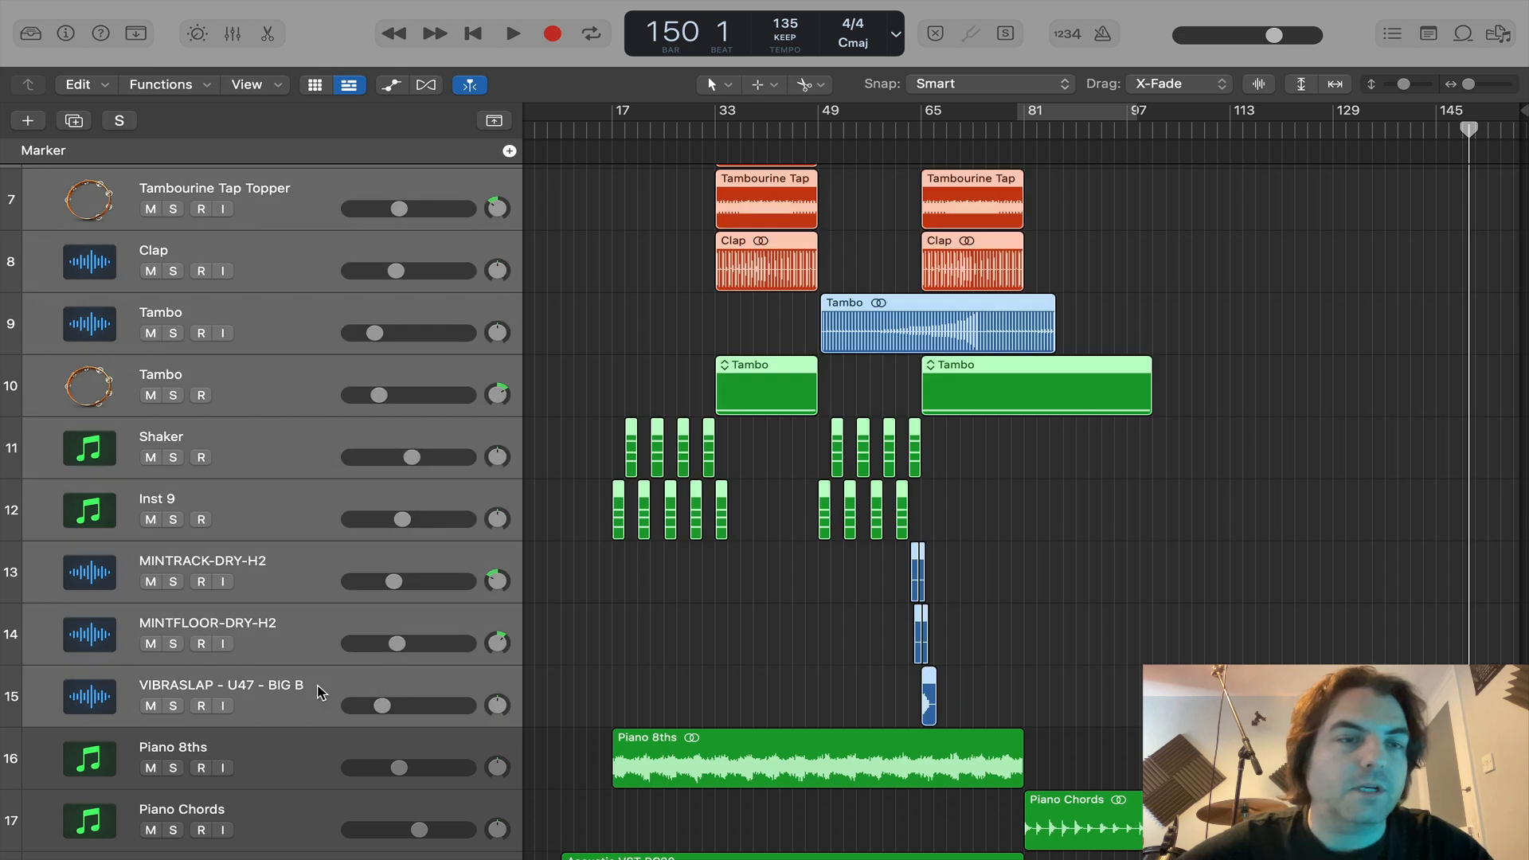
scroll(321, 692, "up", 2)
scroll(320, 692, "up", 2)
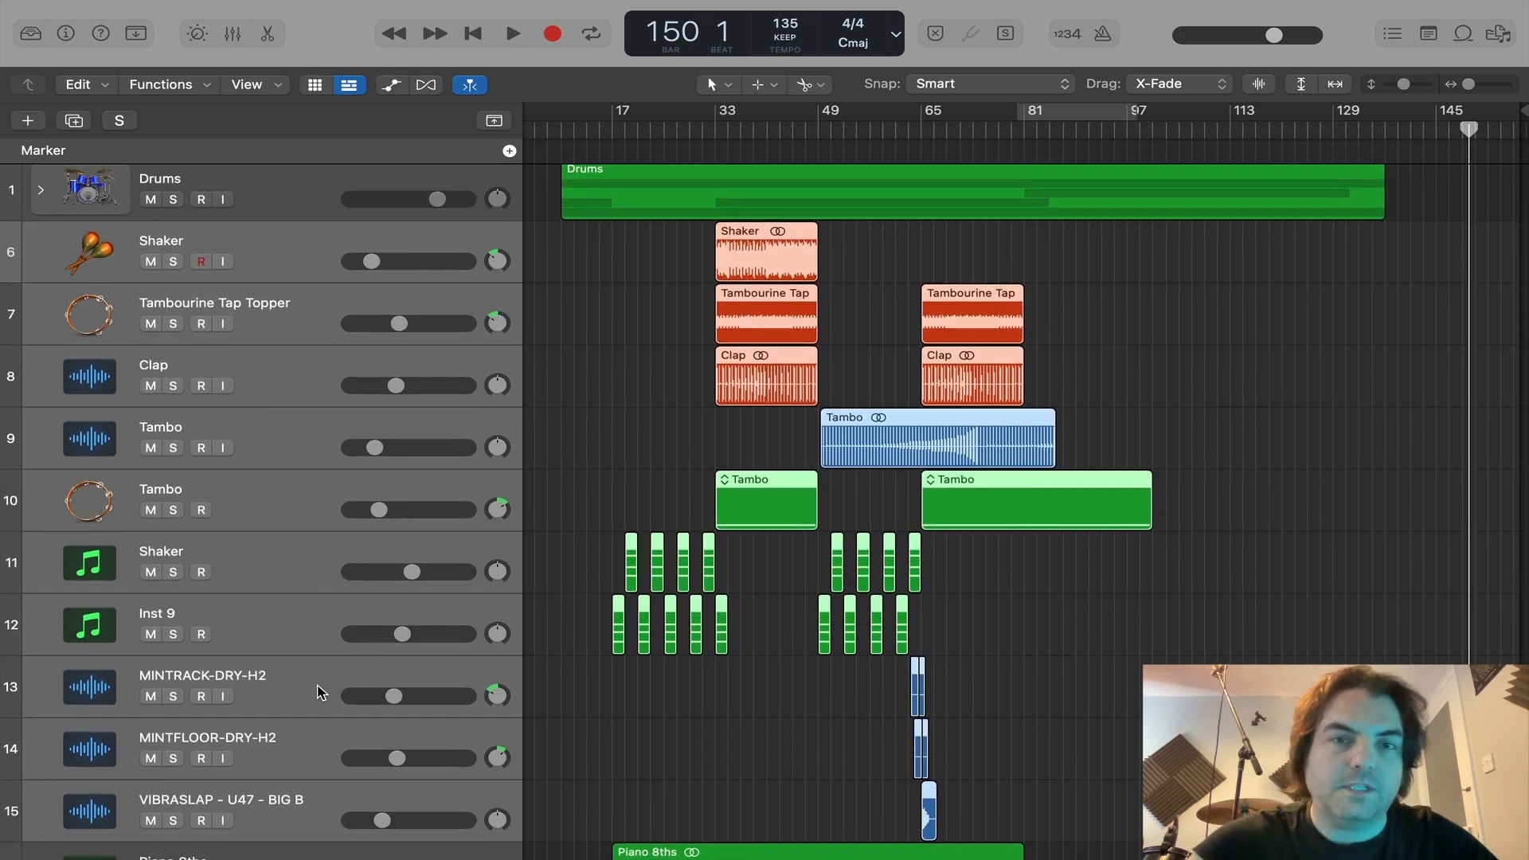
key("super+shift+d")
key("Return")
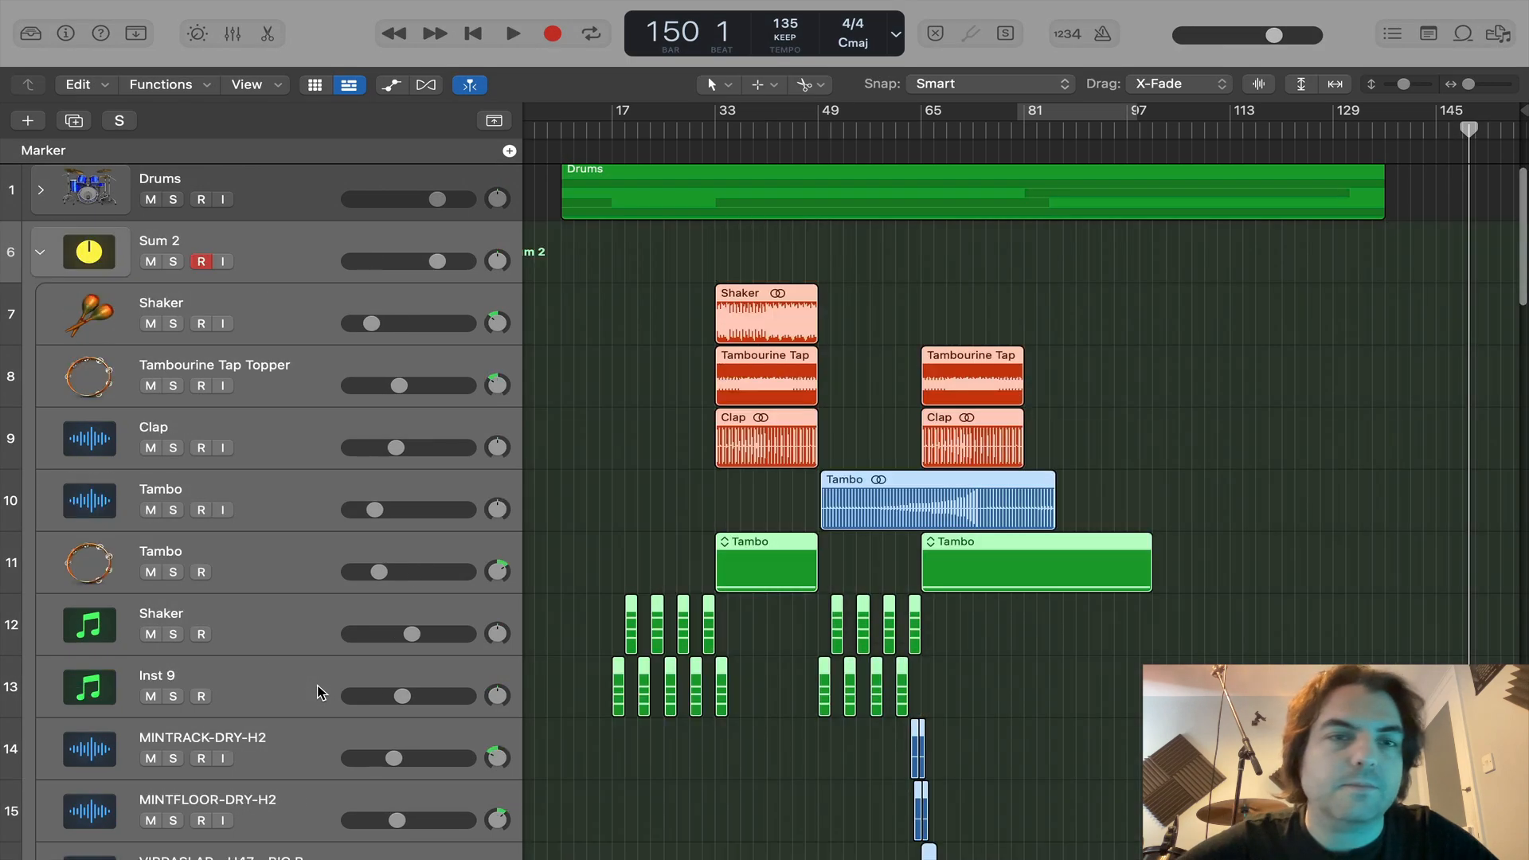
Step: Rename the new summing stack below Drums as Percussion
double_click(168, 239)
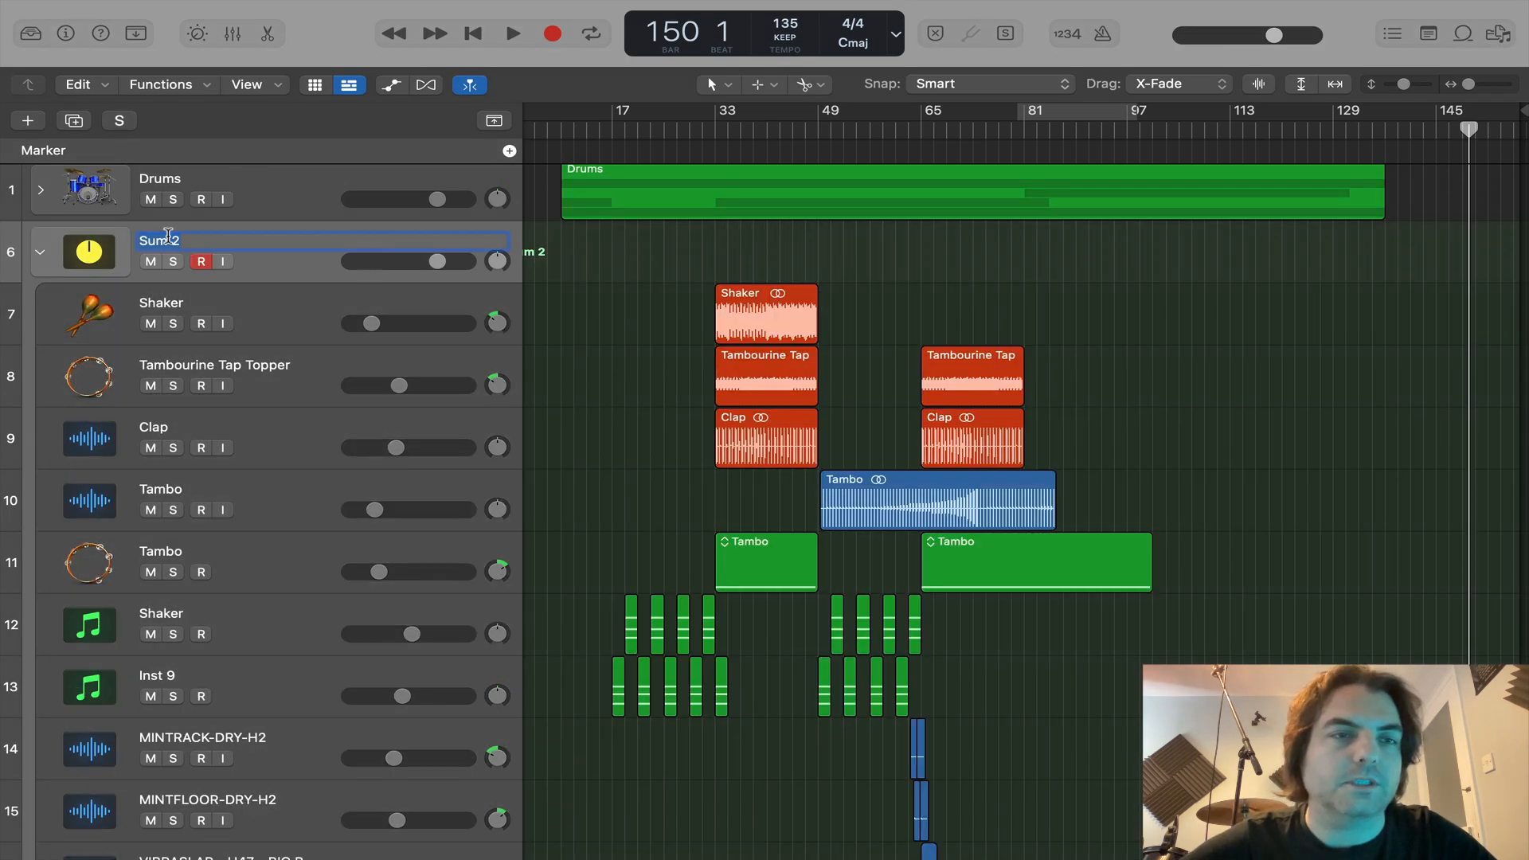
type("Per")
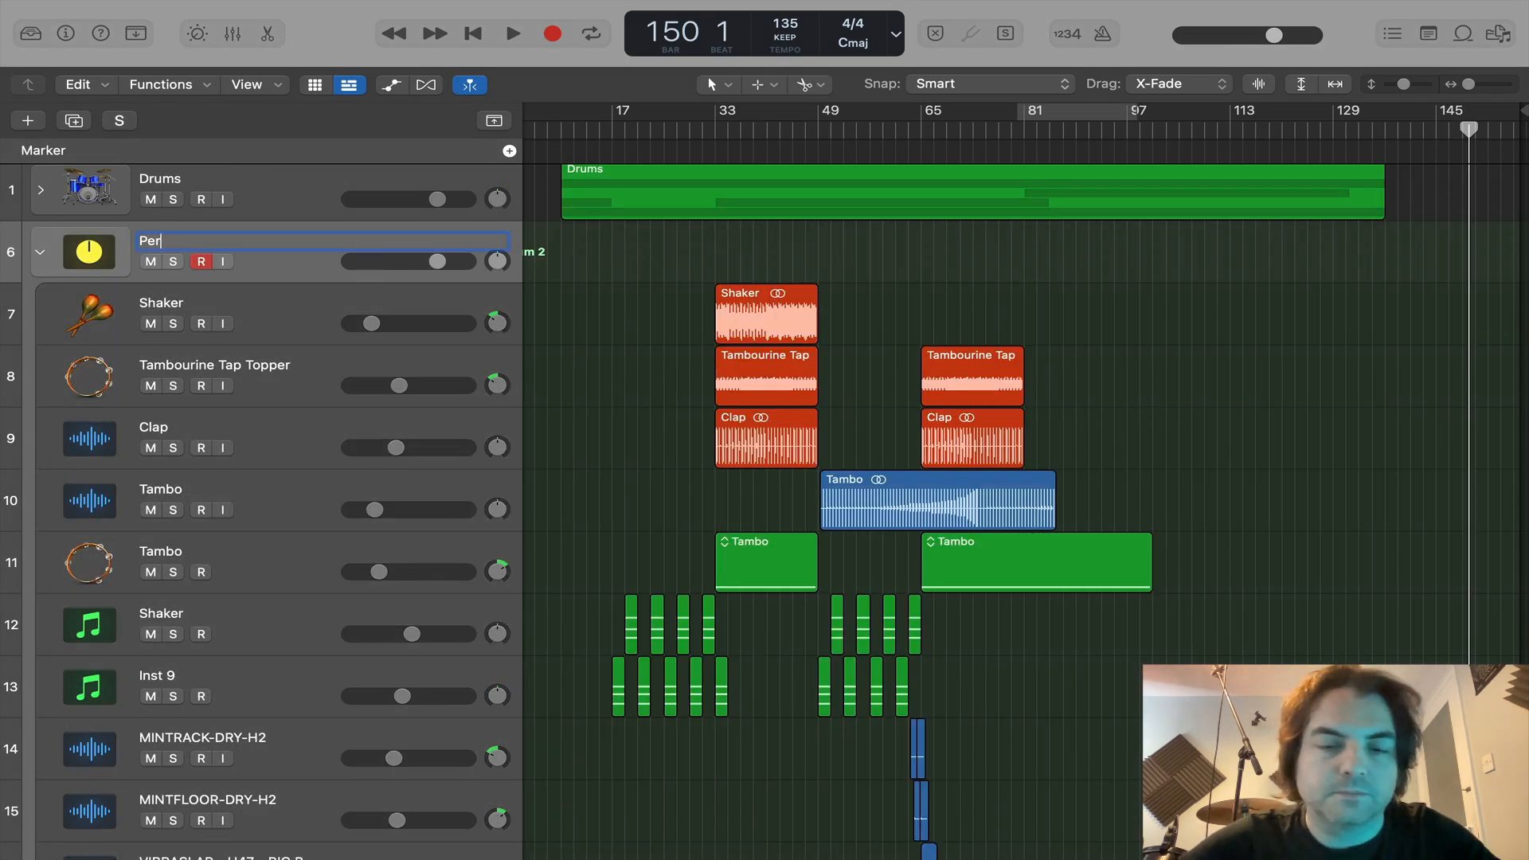
type("cussion")
key("Return")
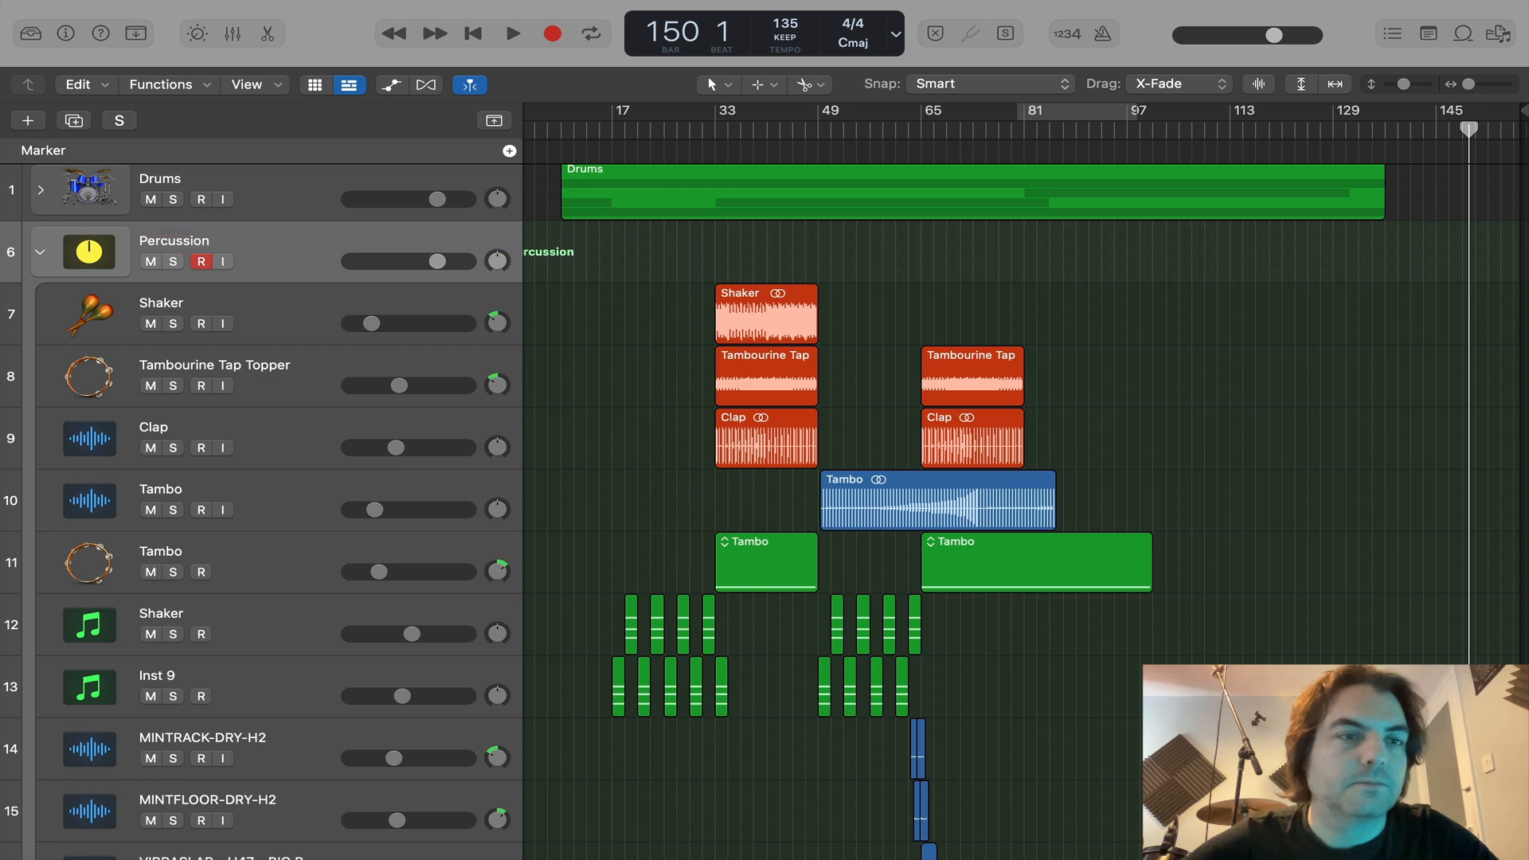
Step: Change the Percussion stack's icon to the congas from the Percussion category and collapse the stack
left_click(88, 253)
left_click(204, 124)
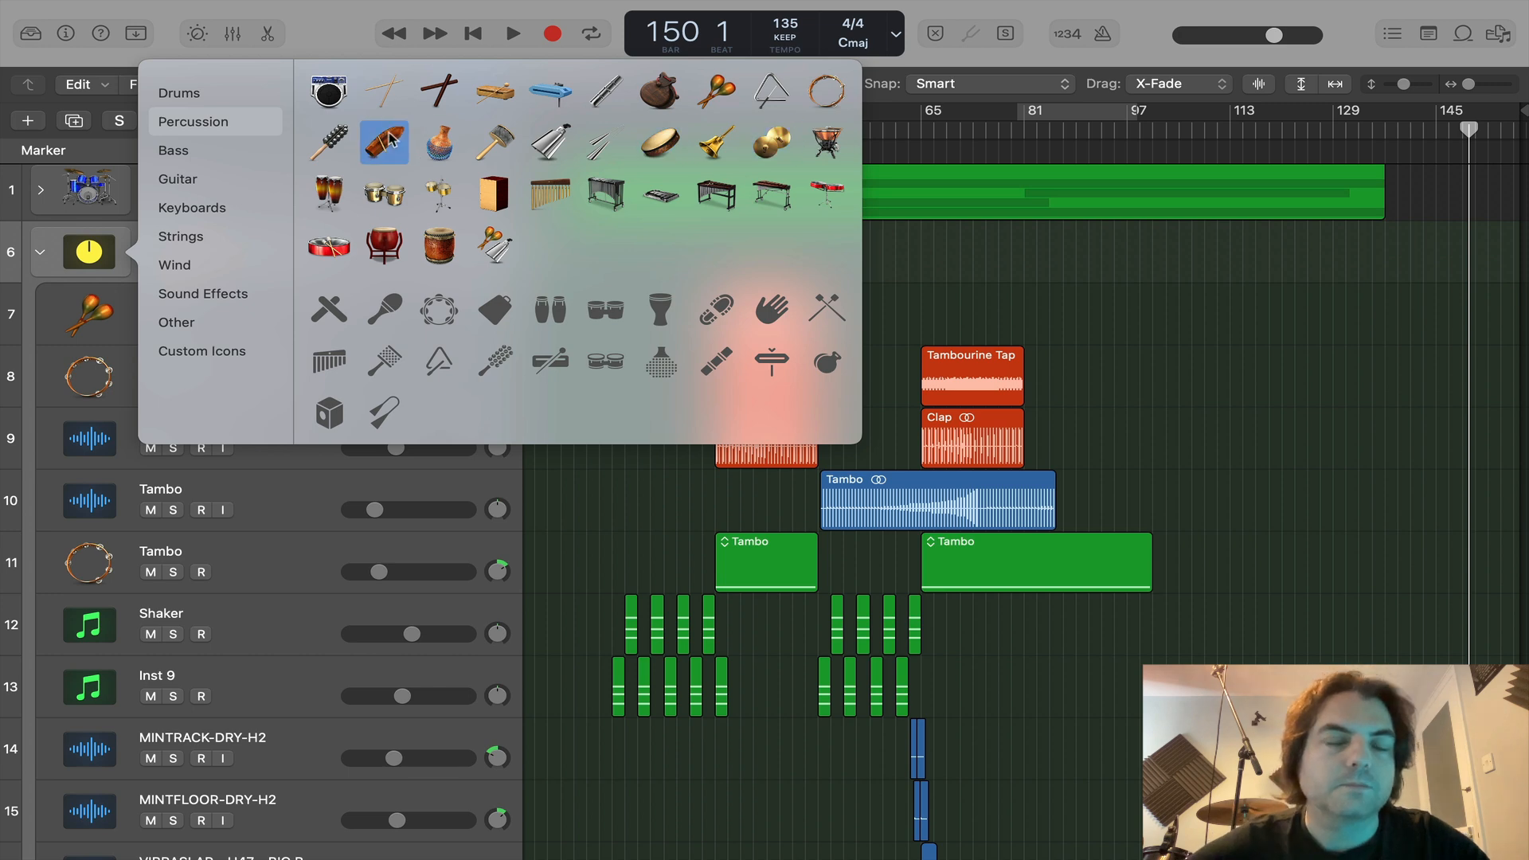
left_click(328, 193)
left_click(40, 253)
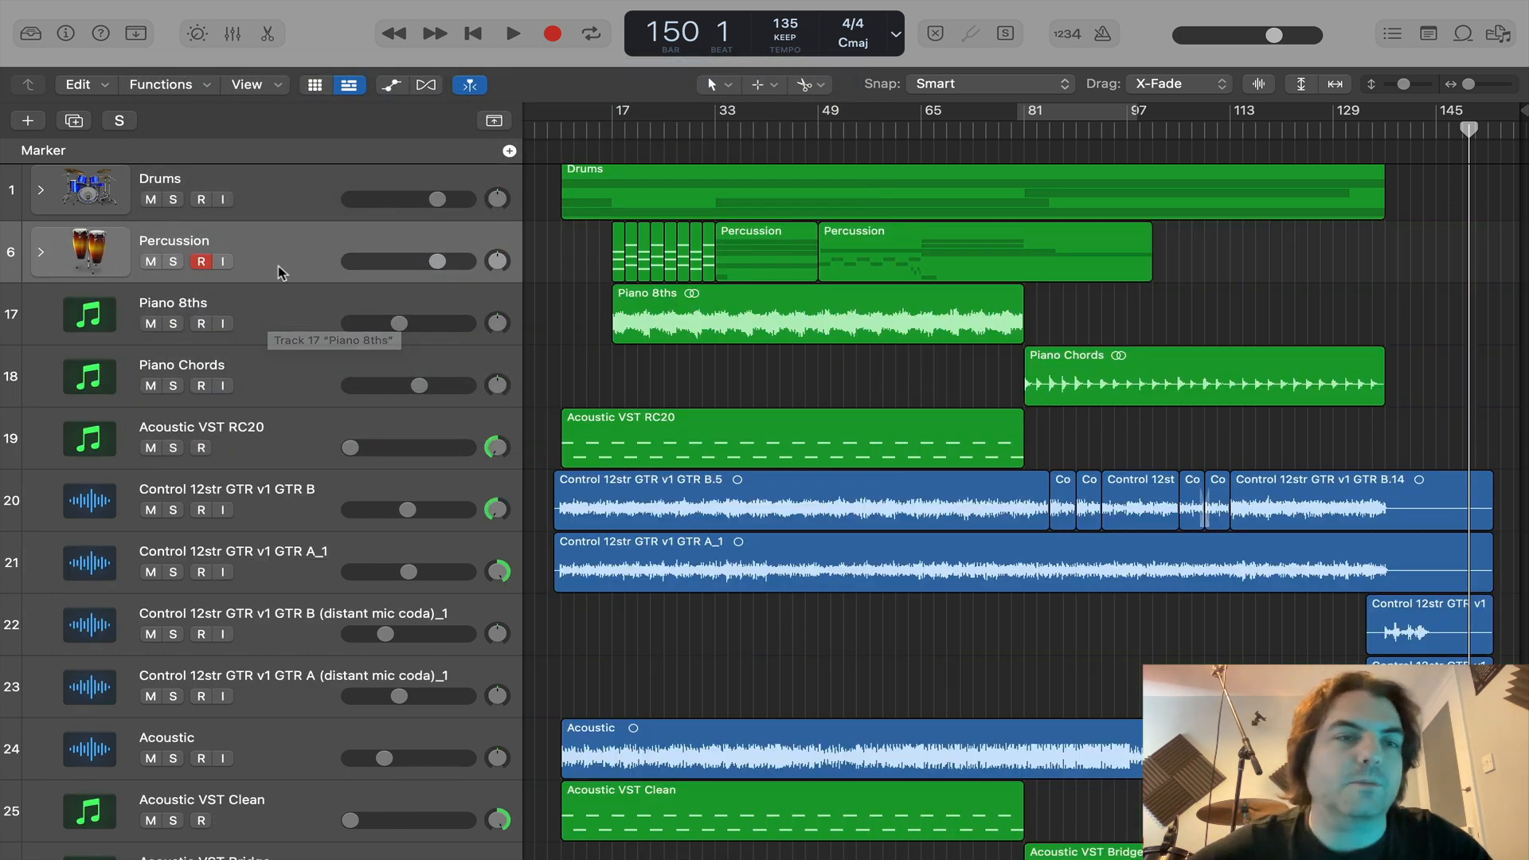
Step: Combine the Piano 8ths and Piano Chords tracks into a Summing Stack and name it Piano
left_click(276, 319)
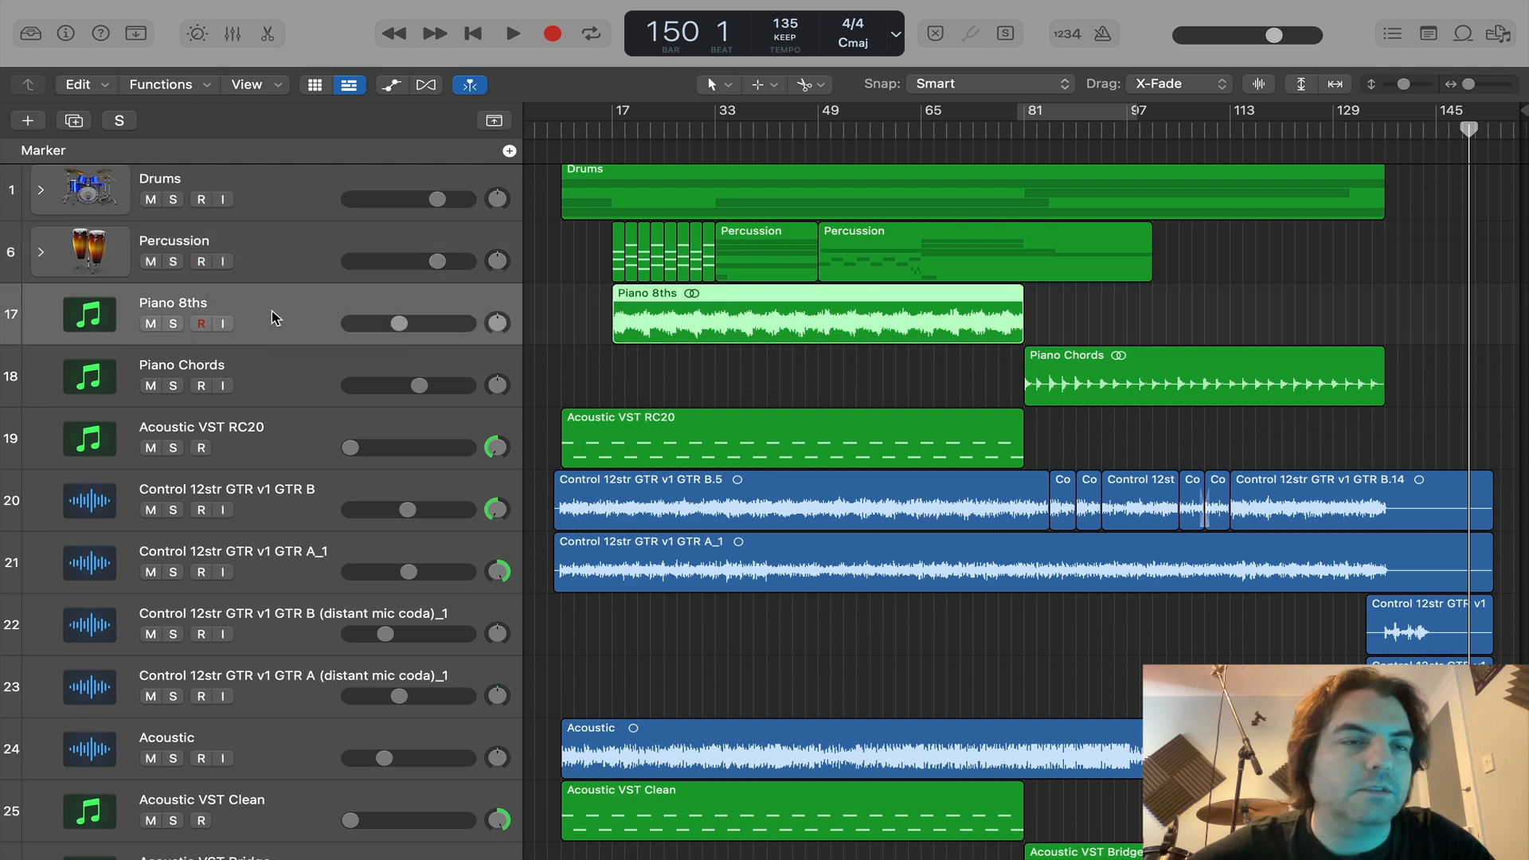
left_click(274, 372, "shift")
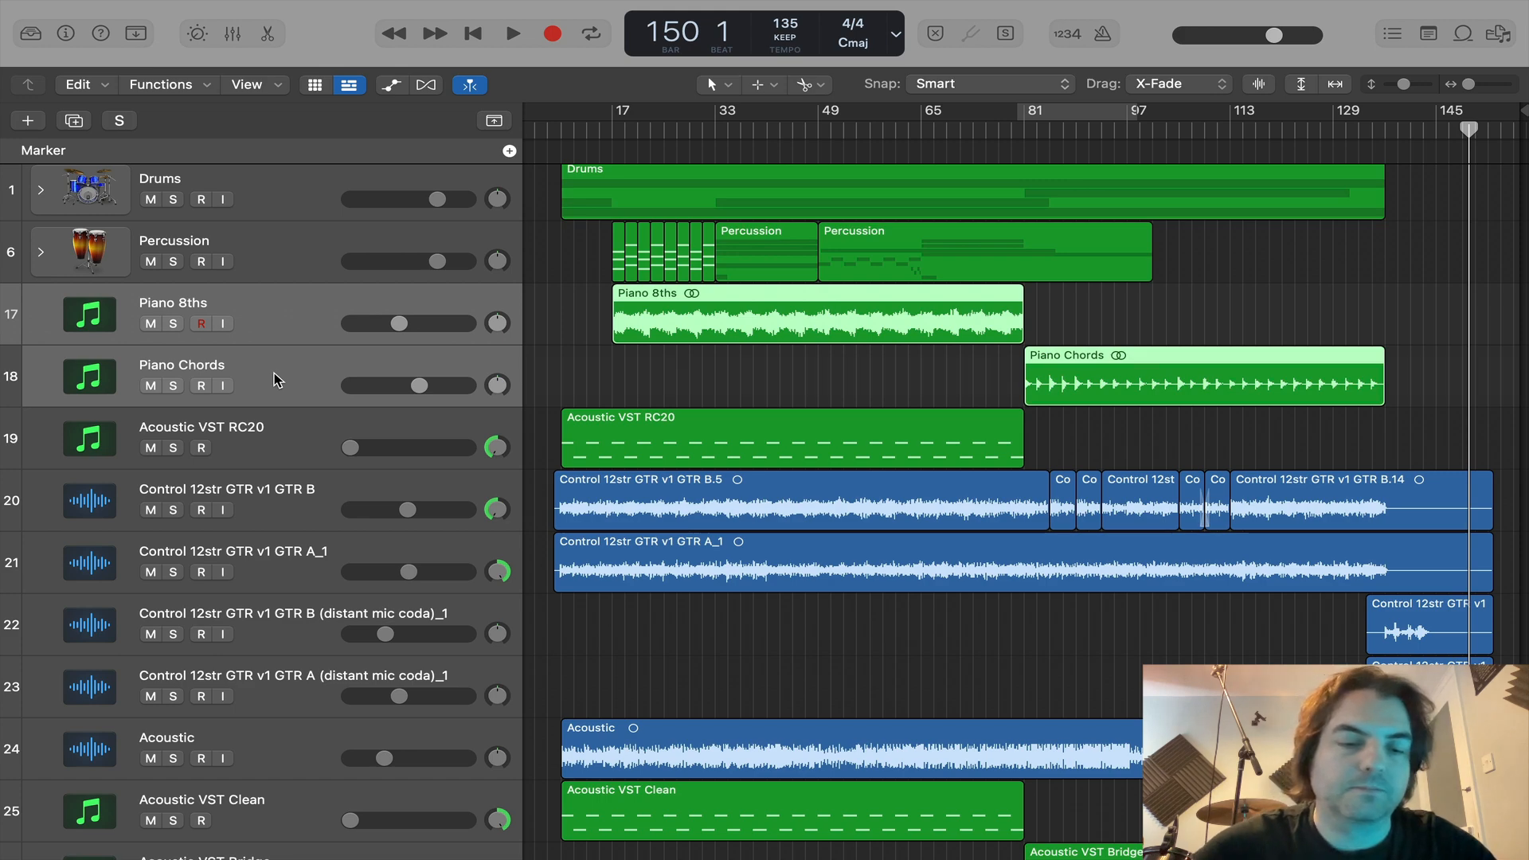
key("super+shift+d")
key("Return")
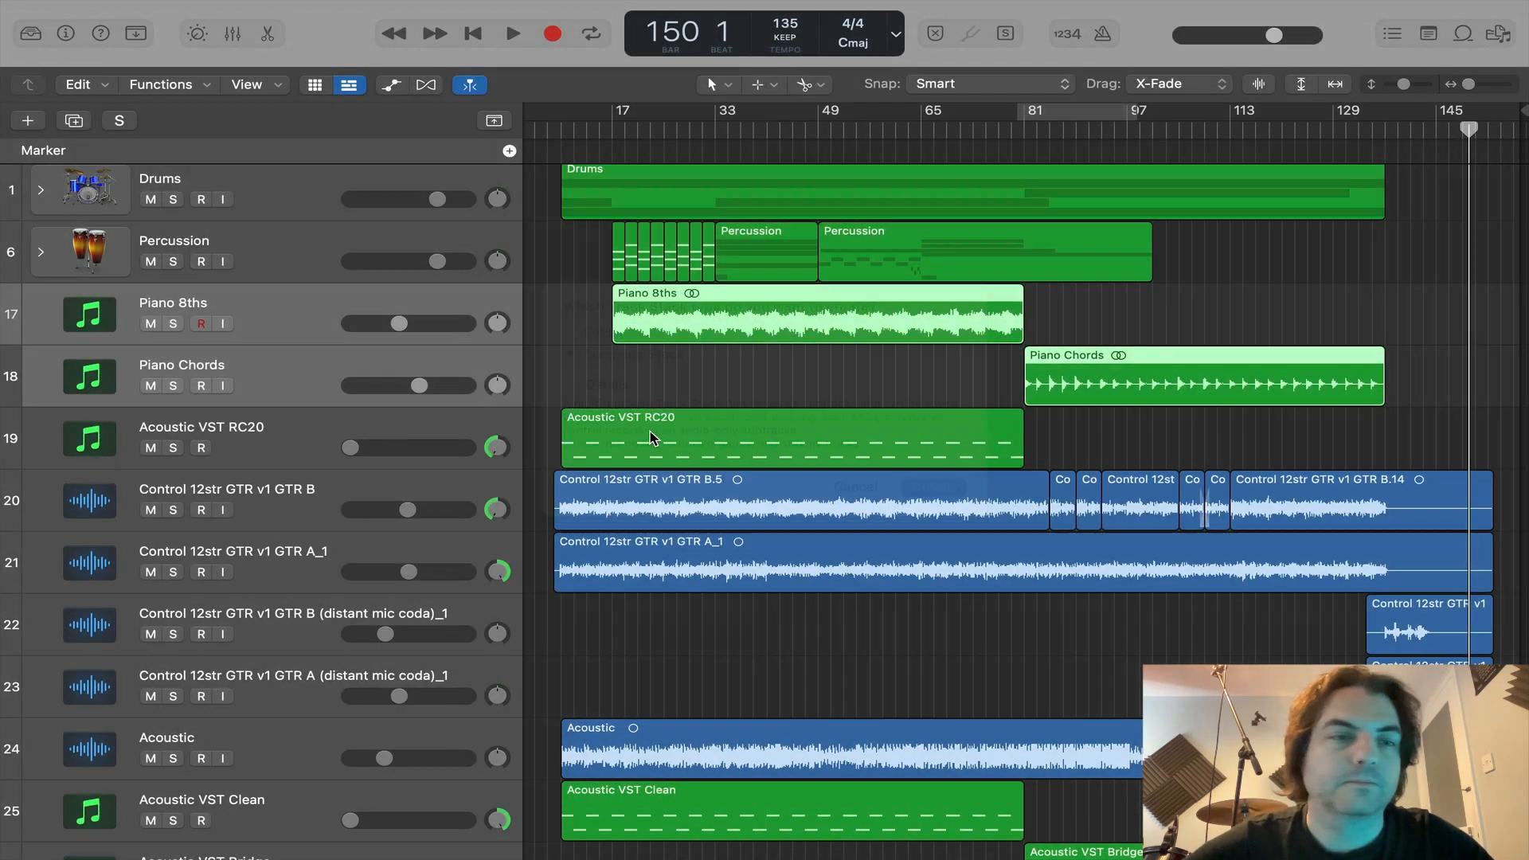
double_click(173, 301)
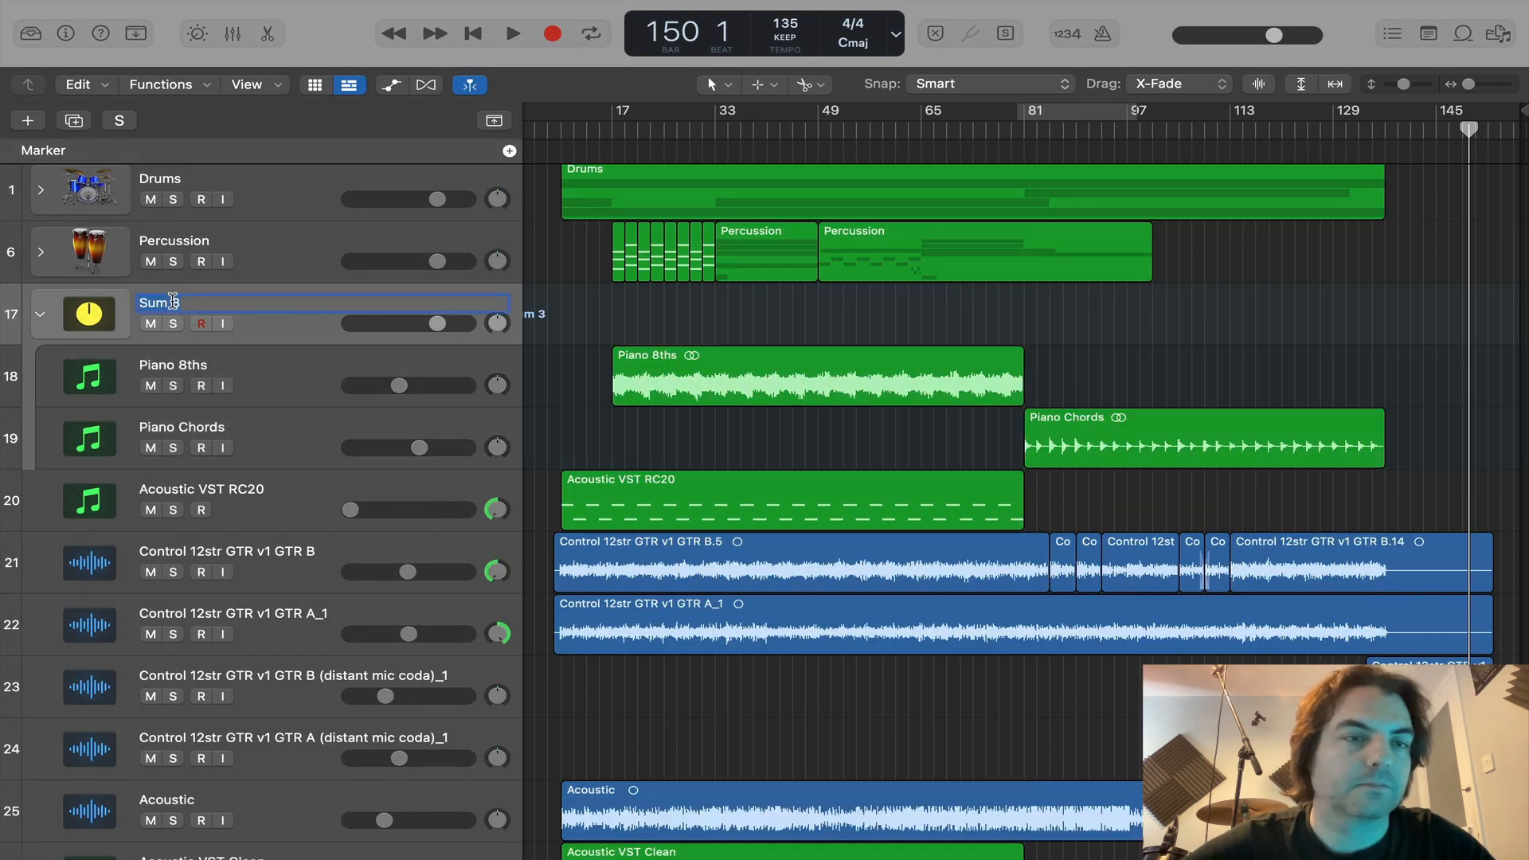
type("Piano")
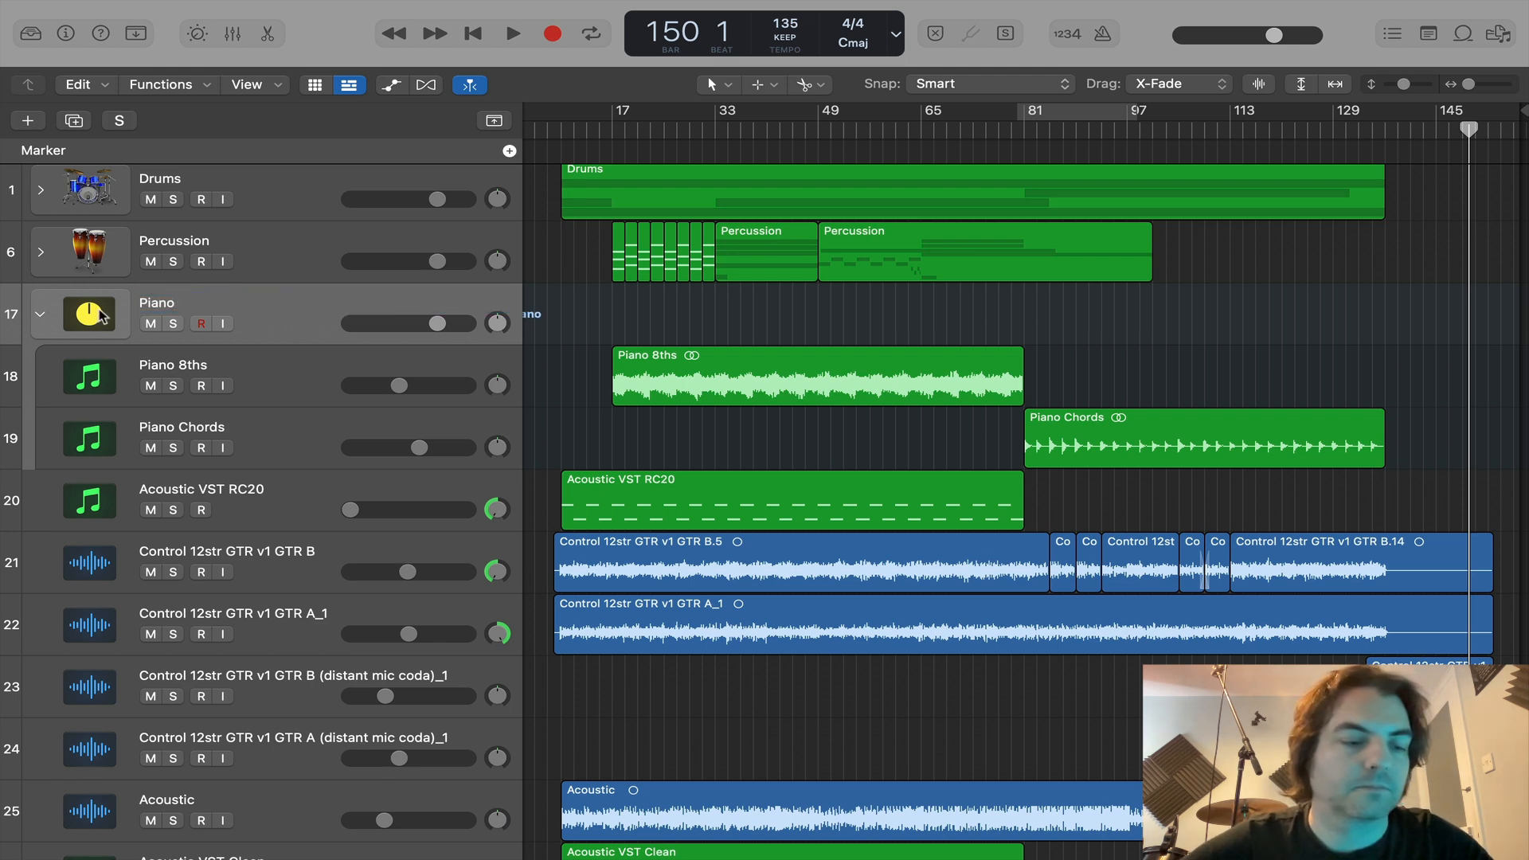
Step: Give the Piano stack the black grand piano icon from the Keyboards category and collapse the stack
right_click(102, 316)
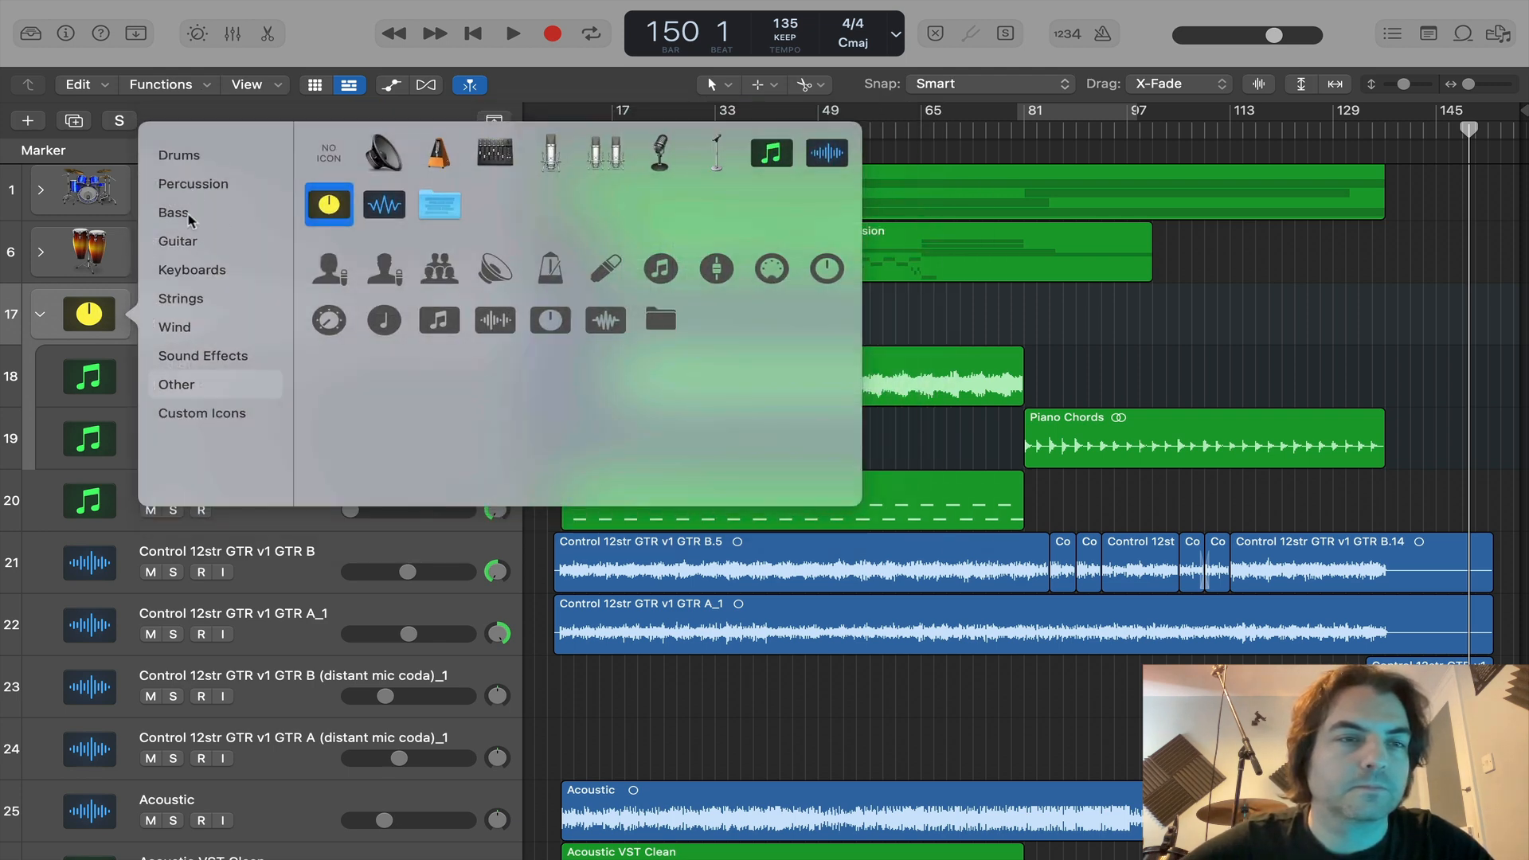
left_click(200, 272)
left_click(330, 157)
left_click(41, 315)
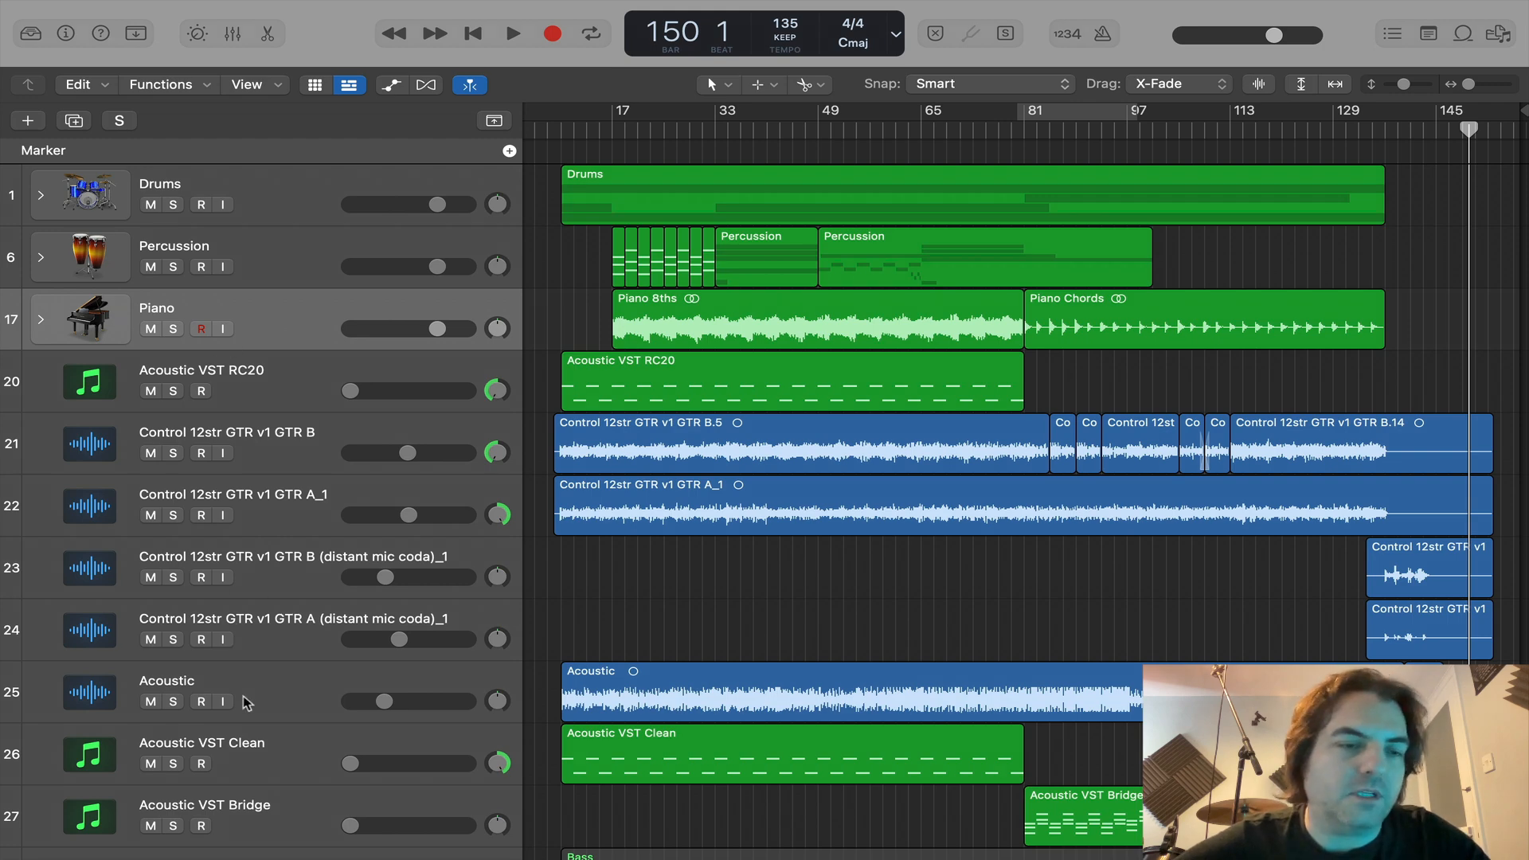
scroll(243, 695, "down", 10)
scroll(242, 695, "down", 3)
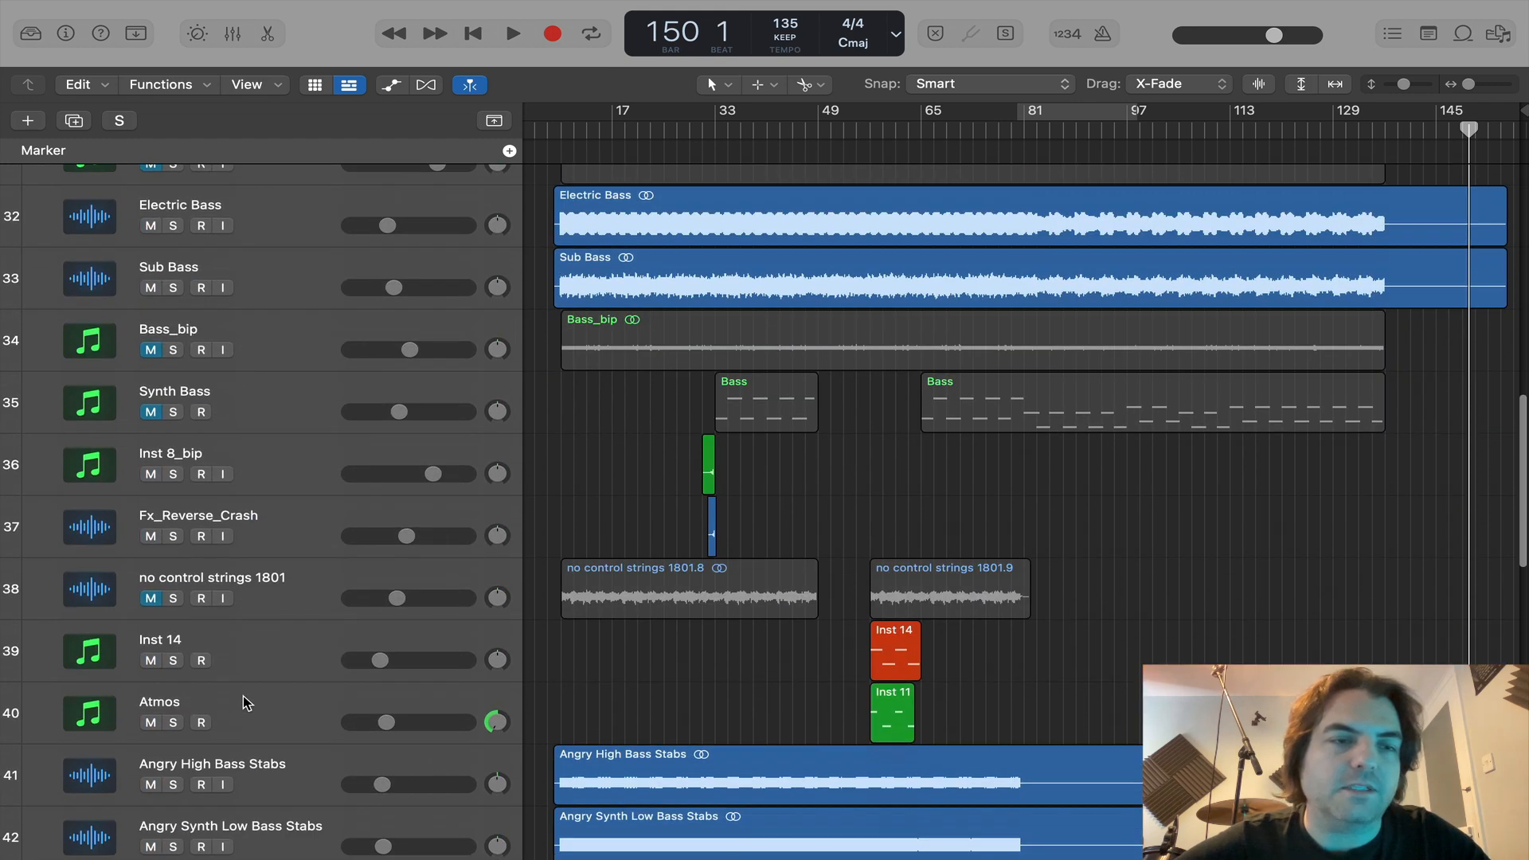
scroll(242, 695, "up", 15)
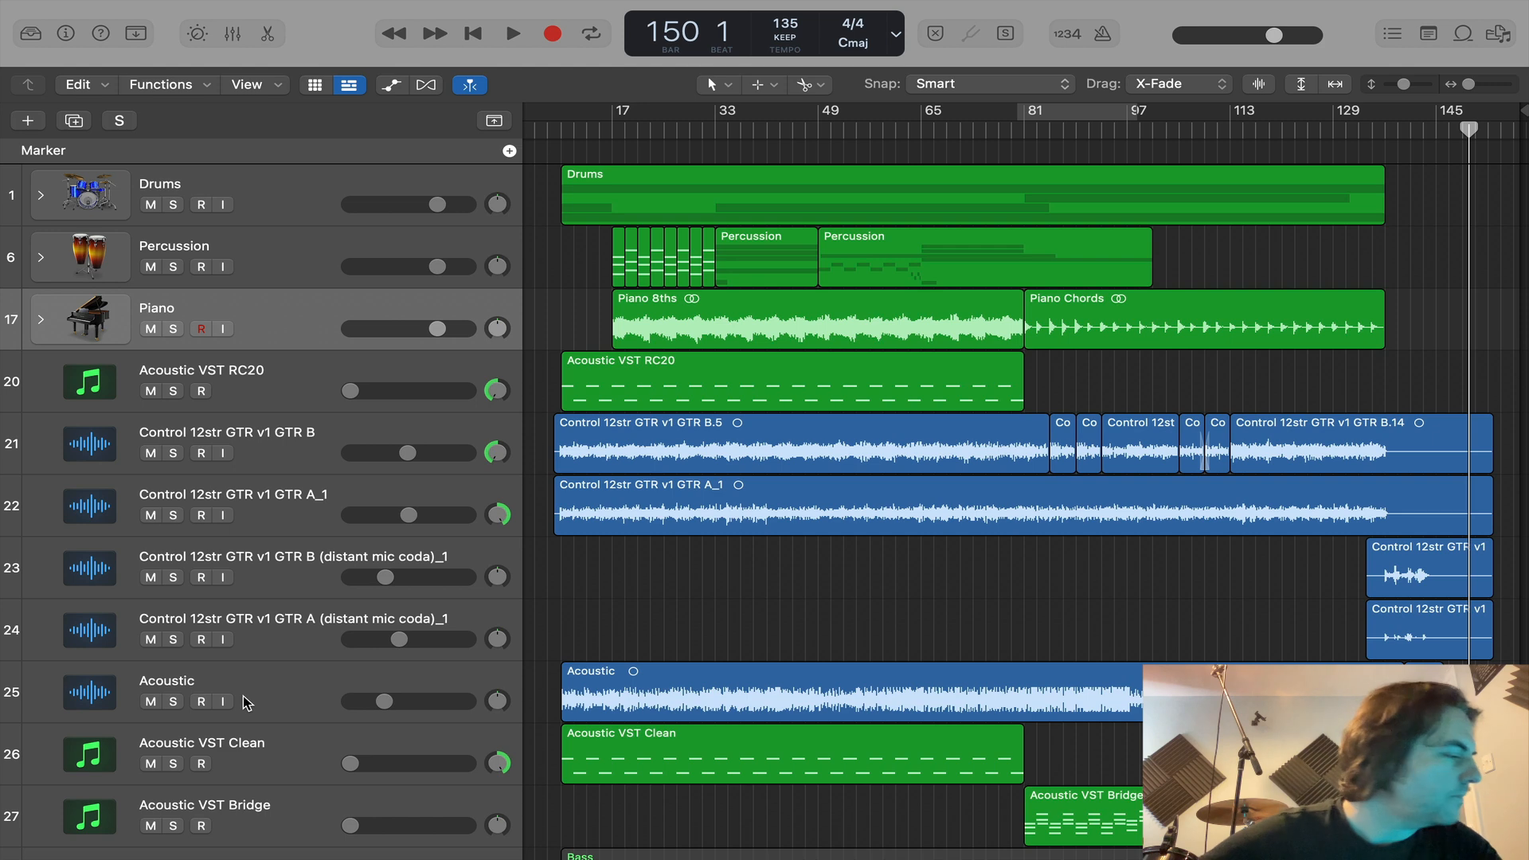
Step: Expand the Drums stack and recolour all regions on its four tracks to the bright indigo blue
left_click(41, 195)
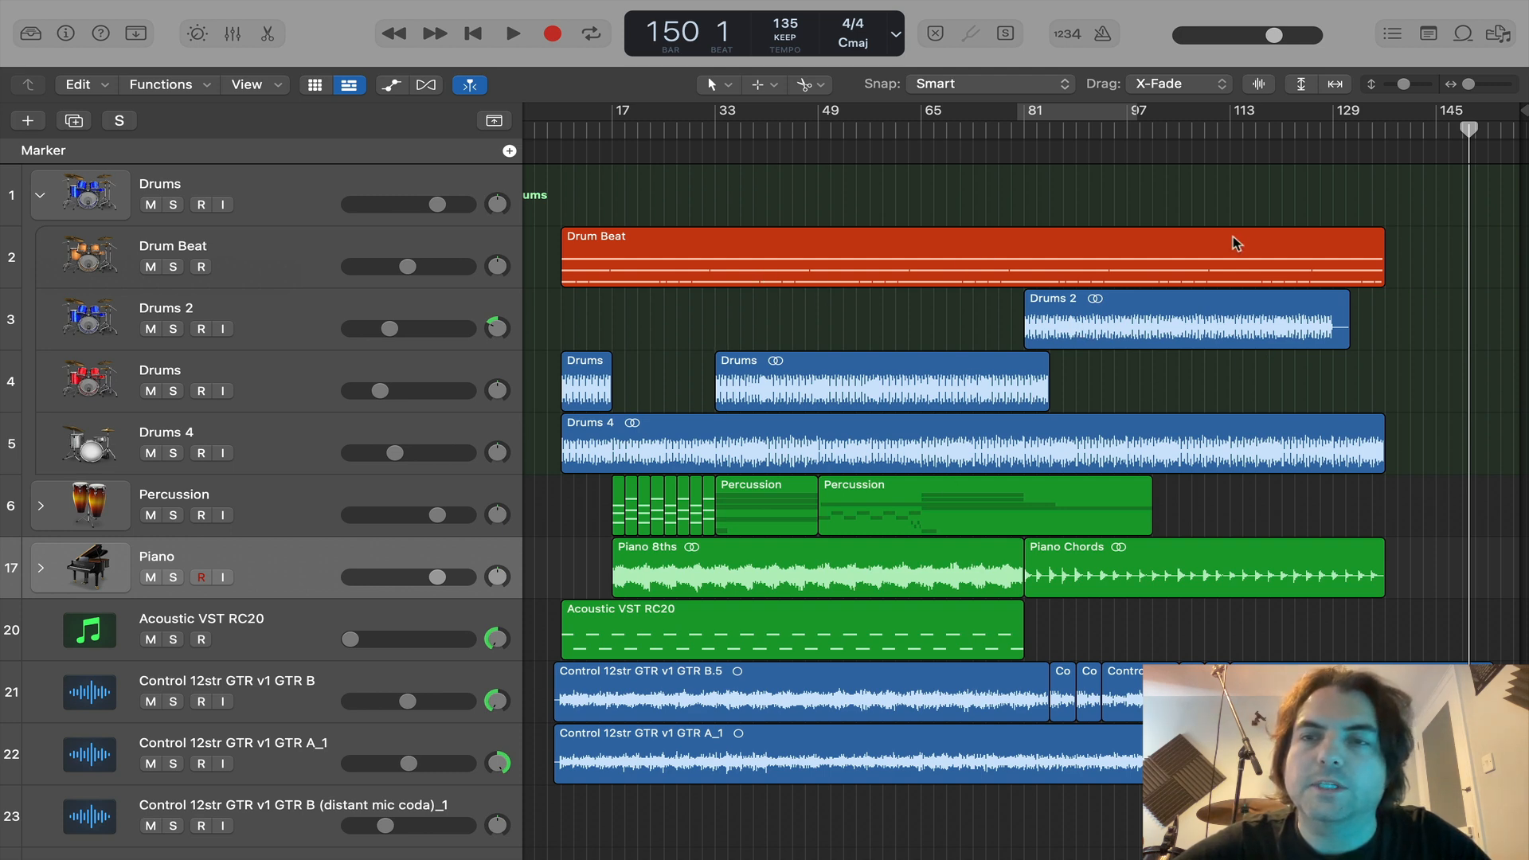
left_click_drag(1408, 437, 583, 249)
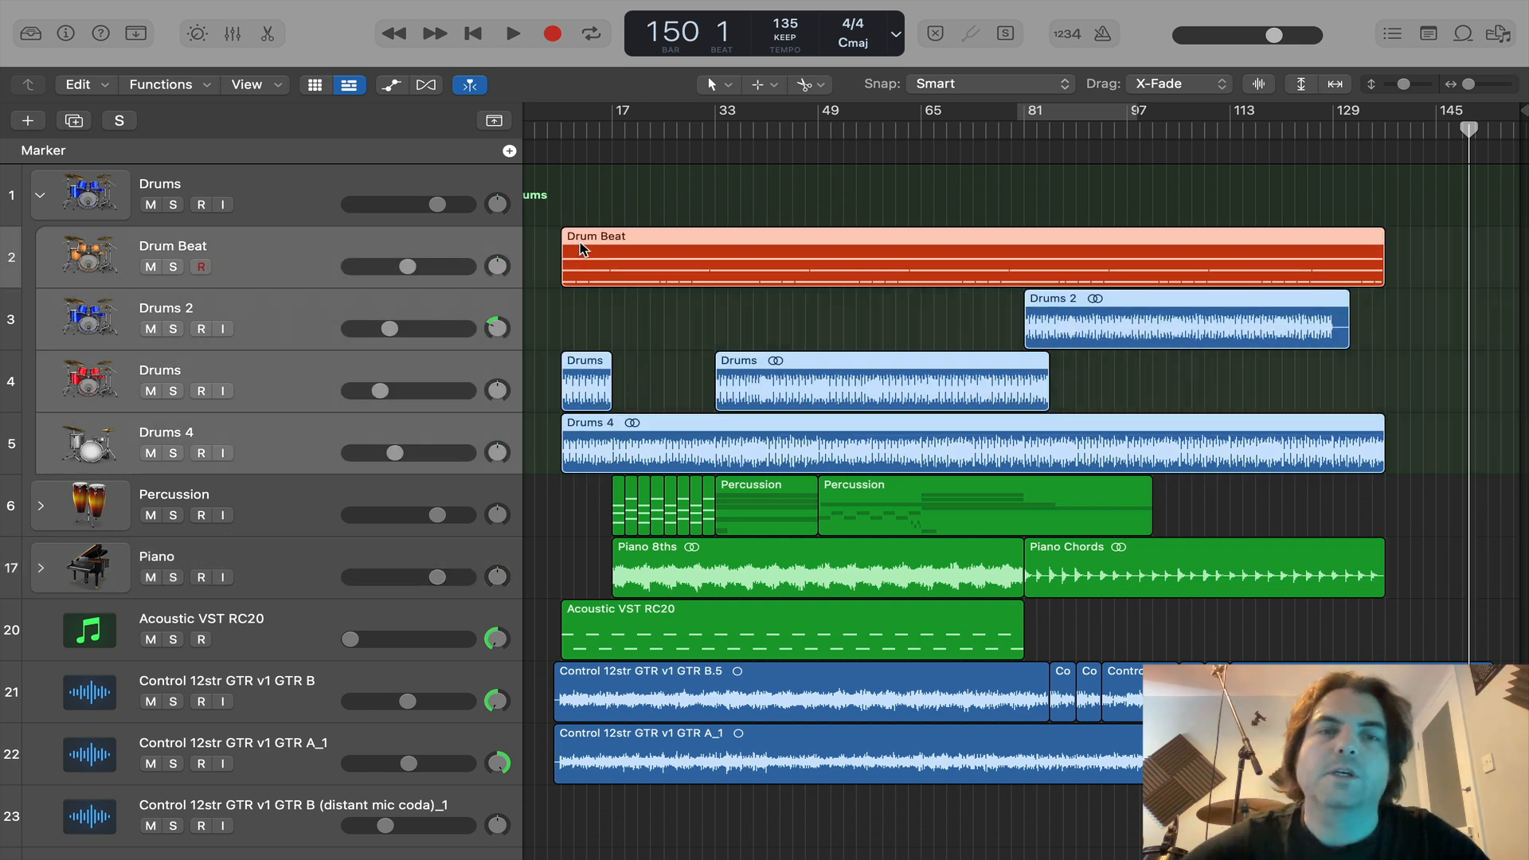
key("alt+c")
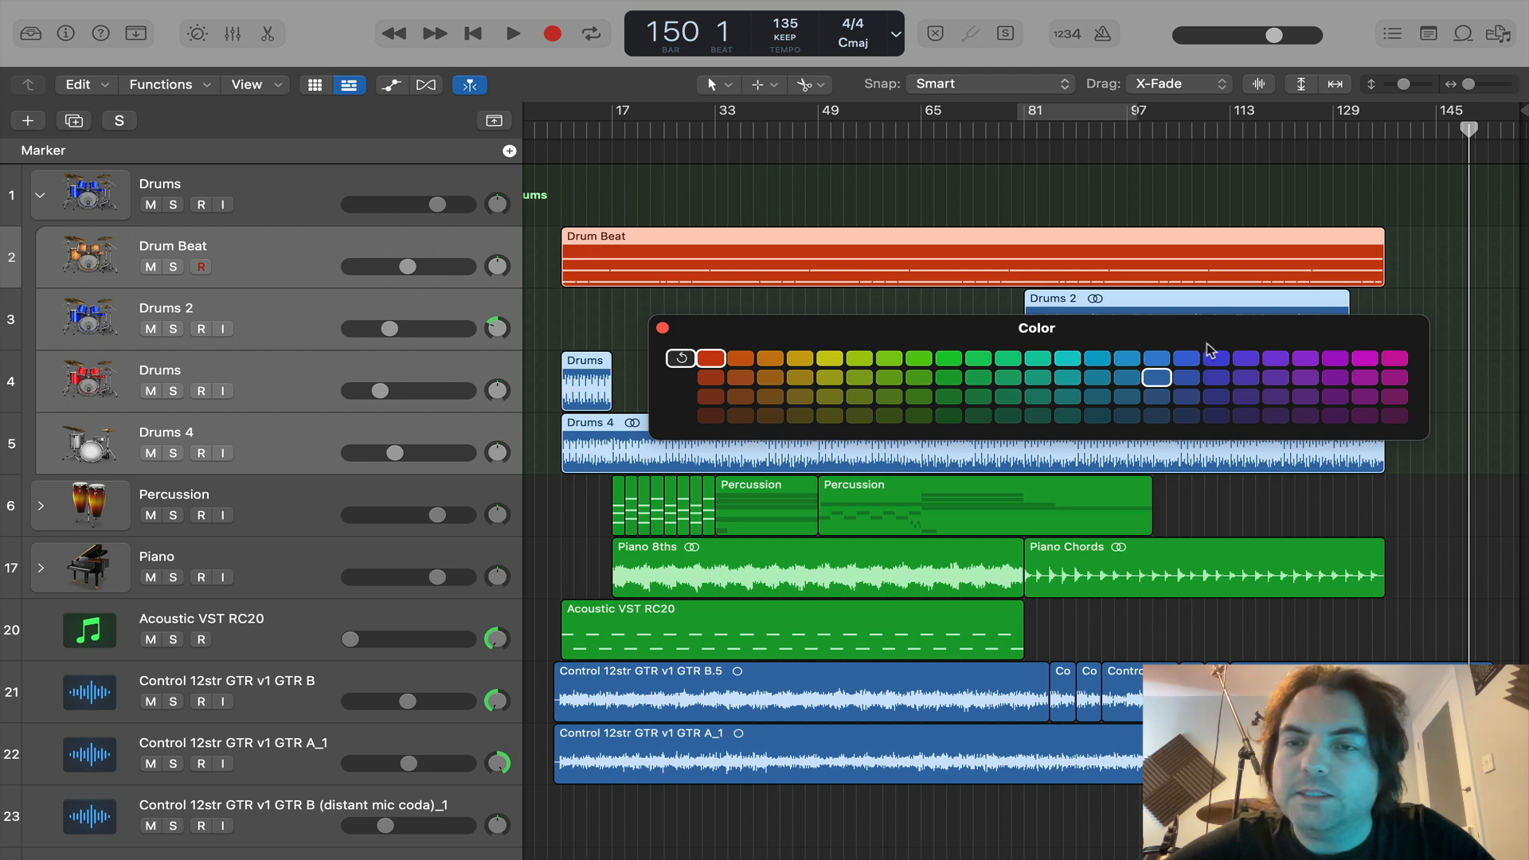
left_click(1224, 362)
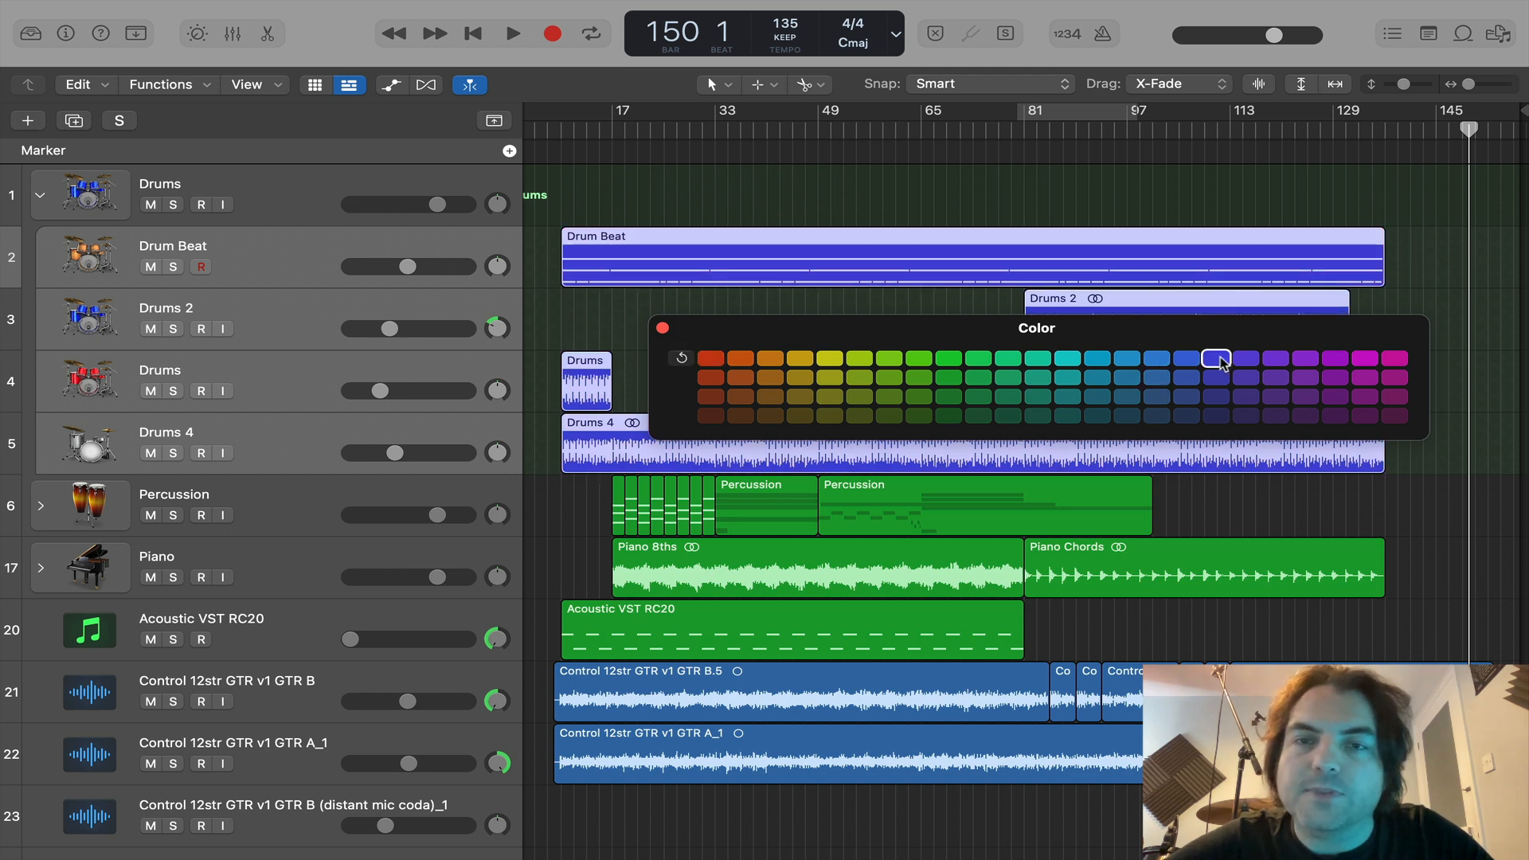
left_click(662, 328)
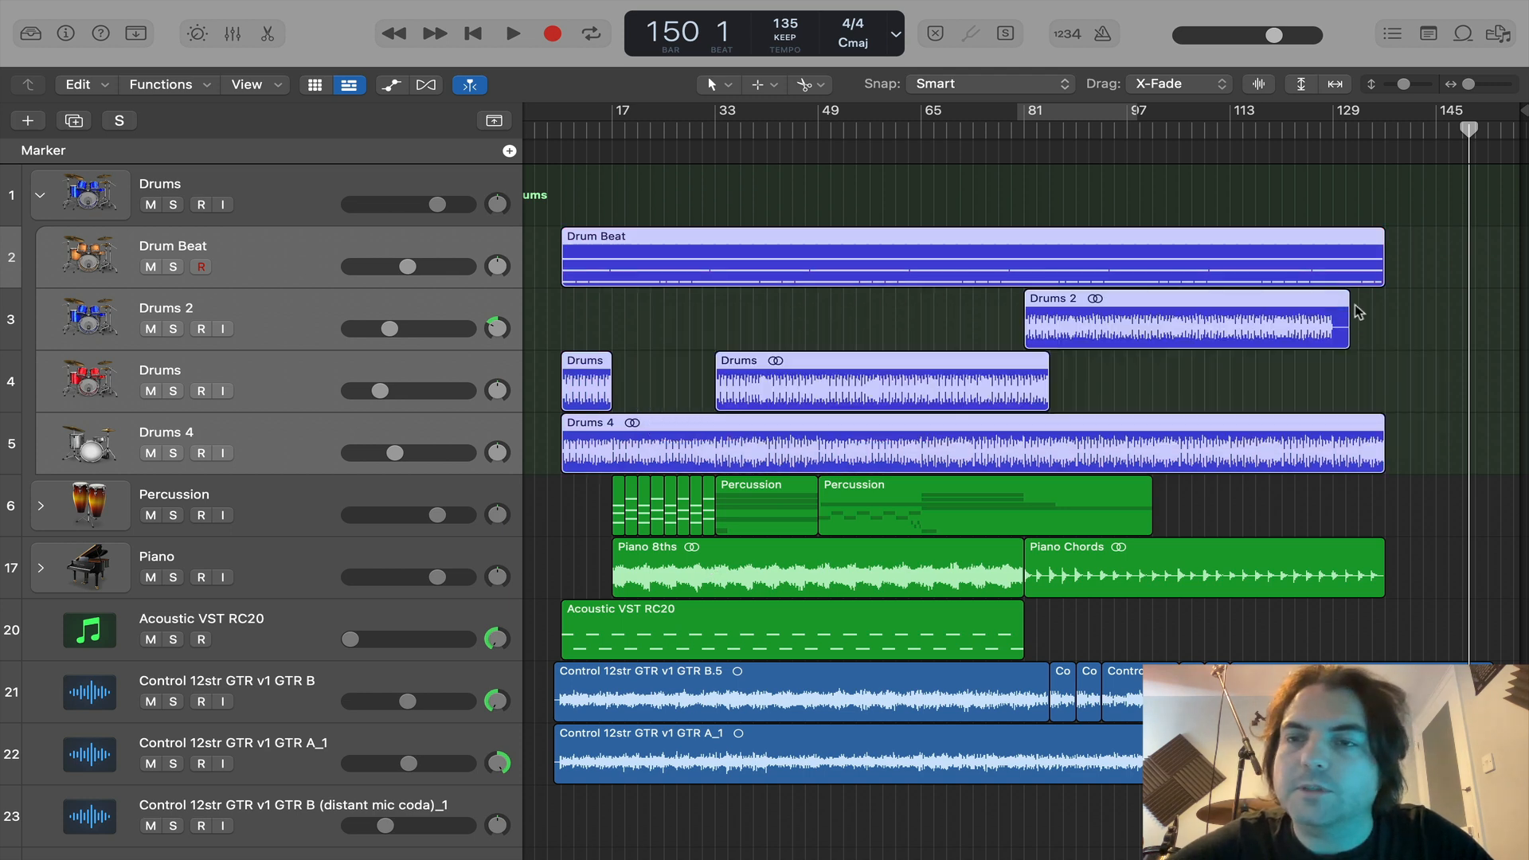
left_click(1415, 320)
Step: Expand the Percussion stack and recolour all the regions on its tracks to bright yellow
scroll(1331, 390, "down", 4)
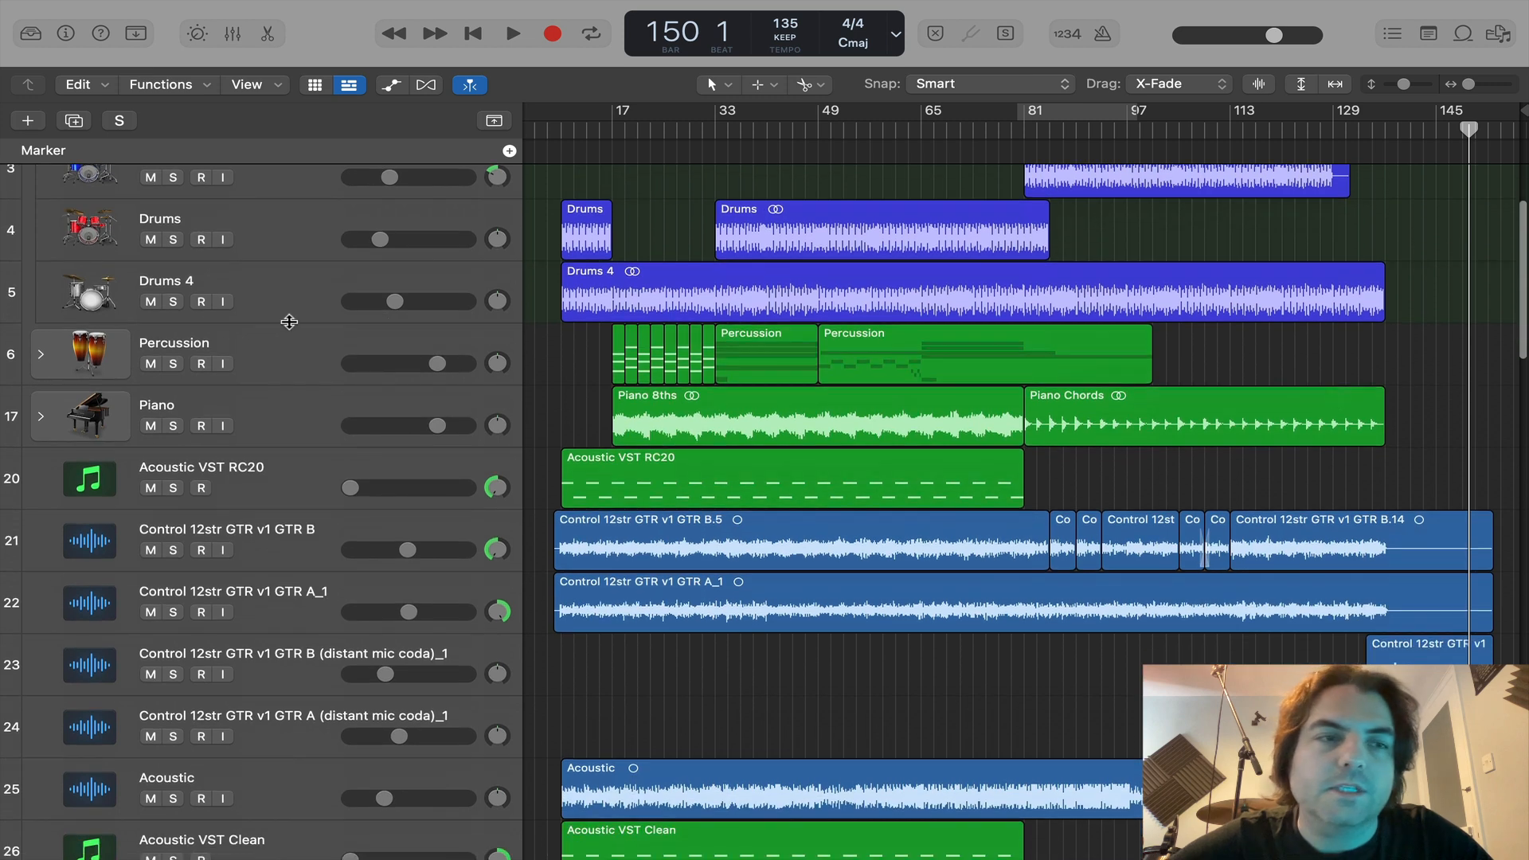
left_click(52, 362)
left_click(41, 355)
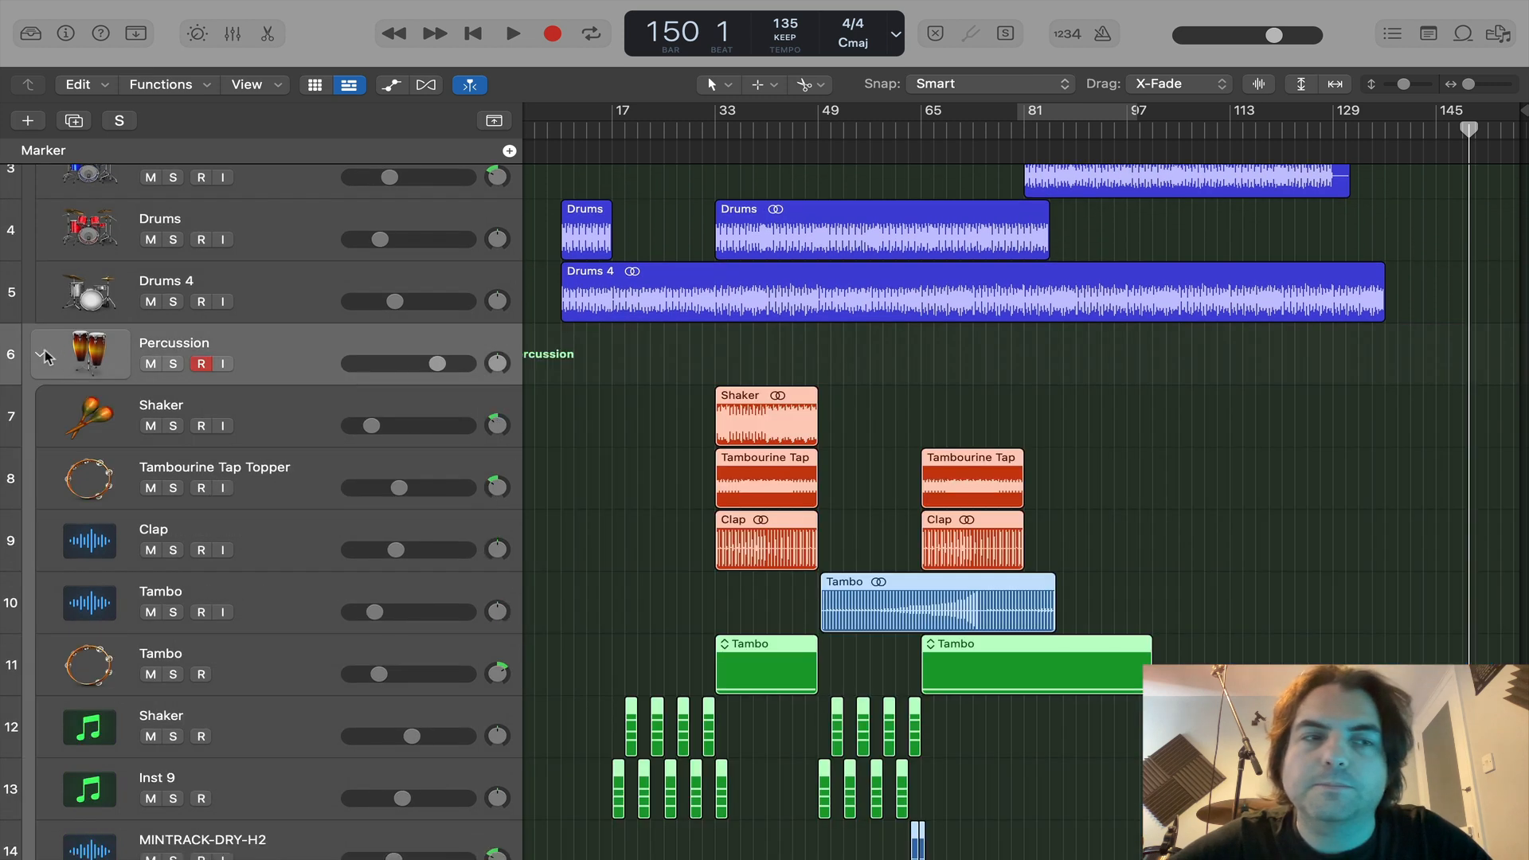
scroll(1105, 713, "down", 6)
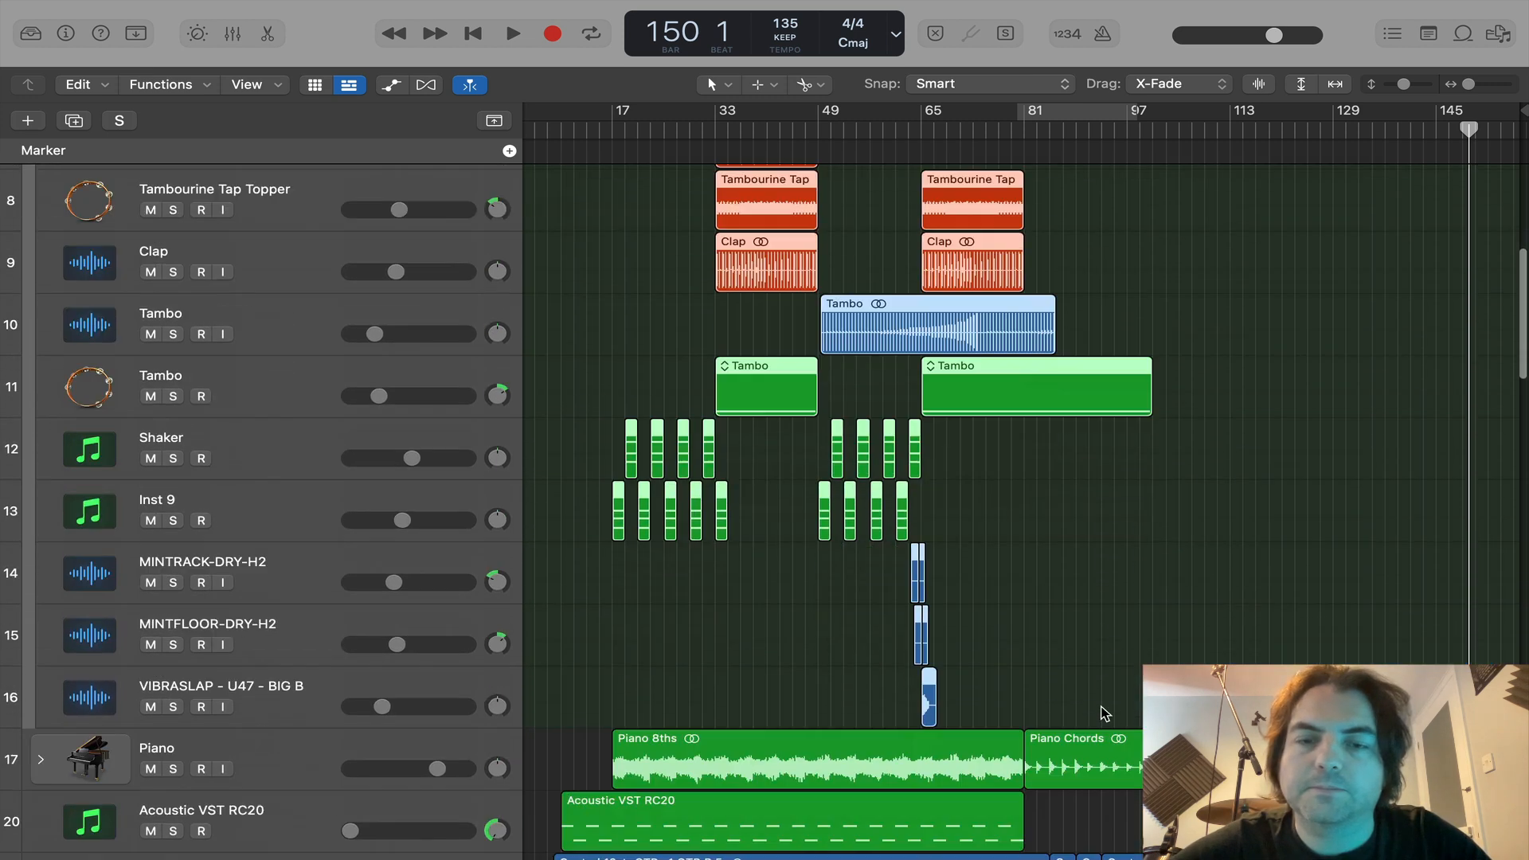
left_click_drag(1354, 717, 586, 317)
key("alt+c")
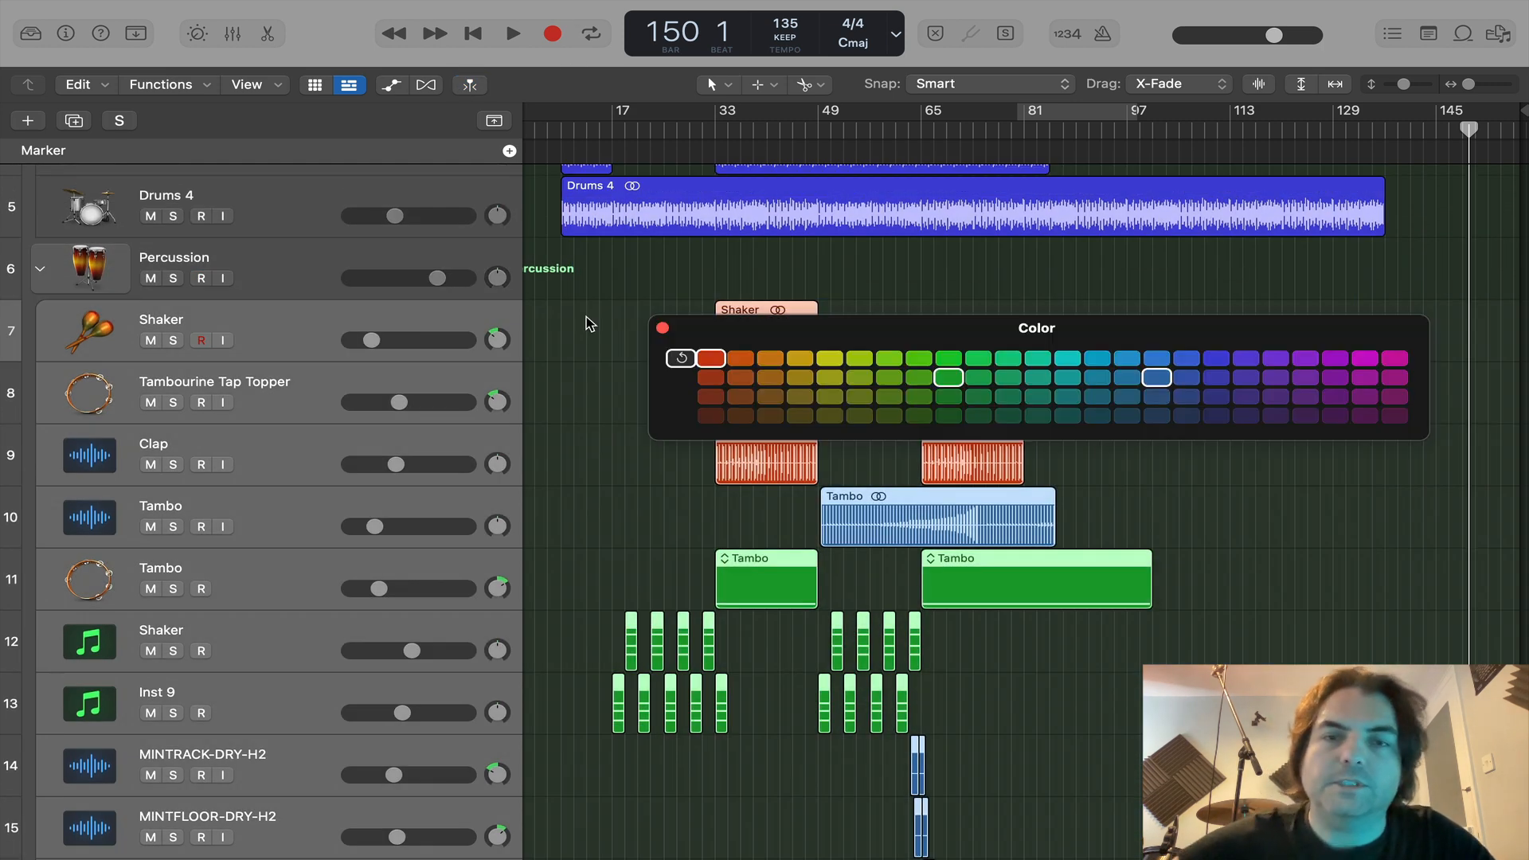
left_click(829, 358)
left_click(662, 328)
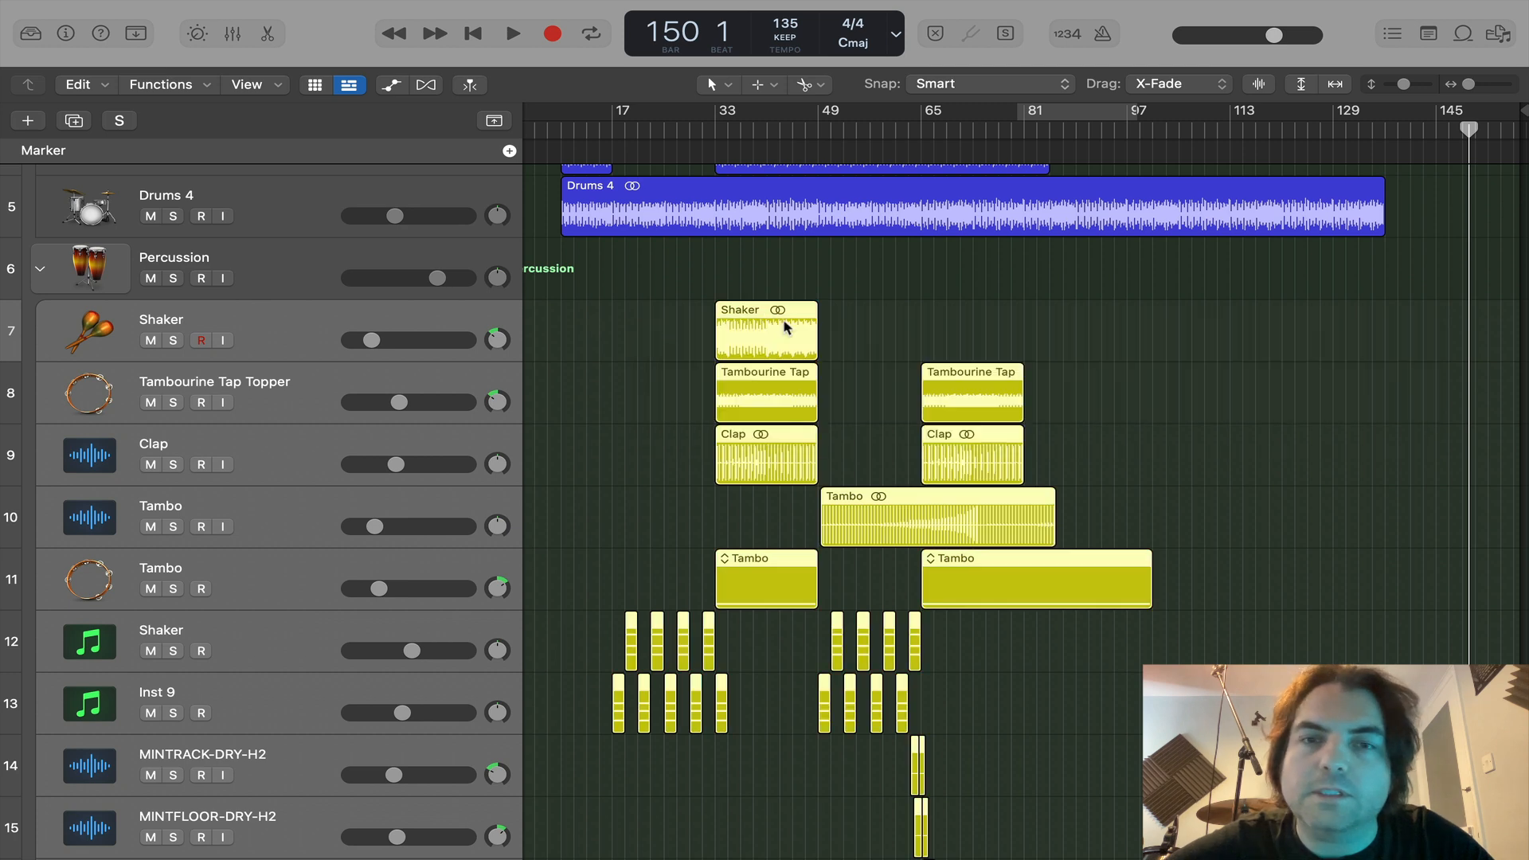
left_click(908, 314)
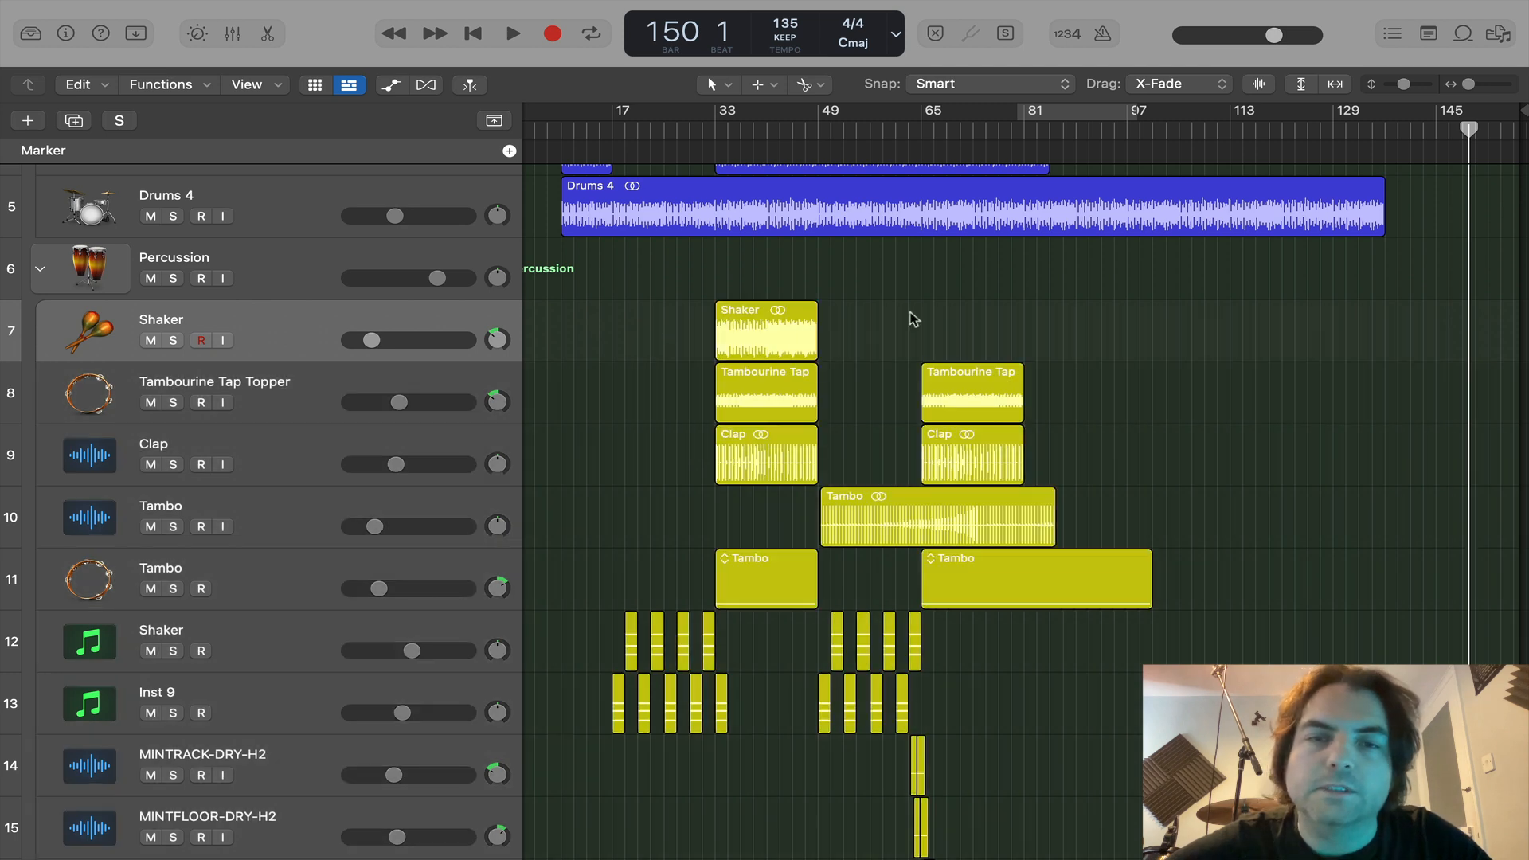
Step: Collapse the Percussion and Drums track stacks
left_click(40, 271)
scroll(44, 279, "up", 5)
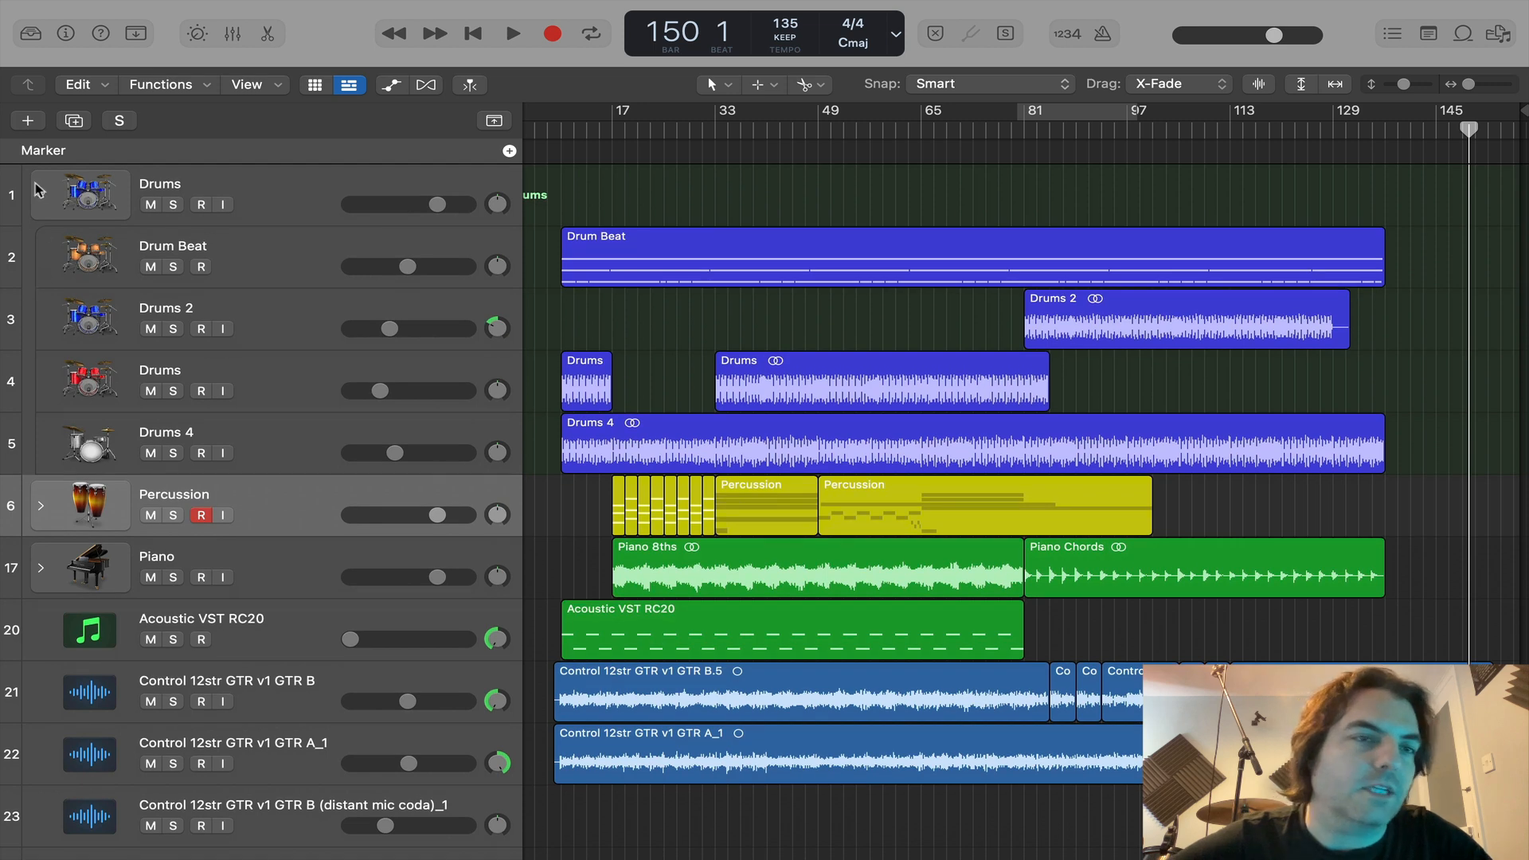
left_click(40, 199)
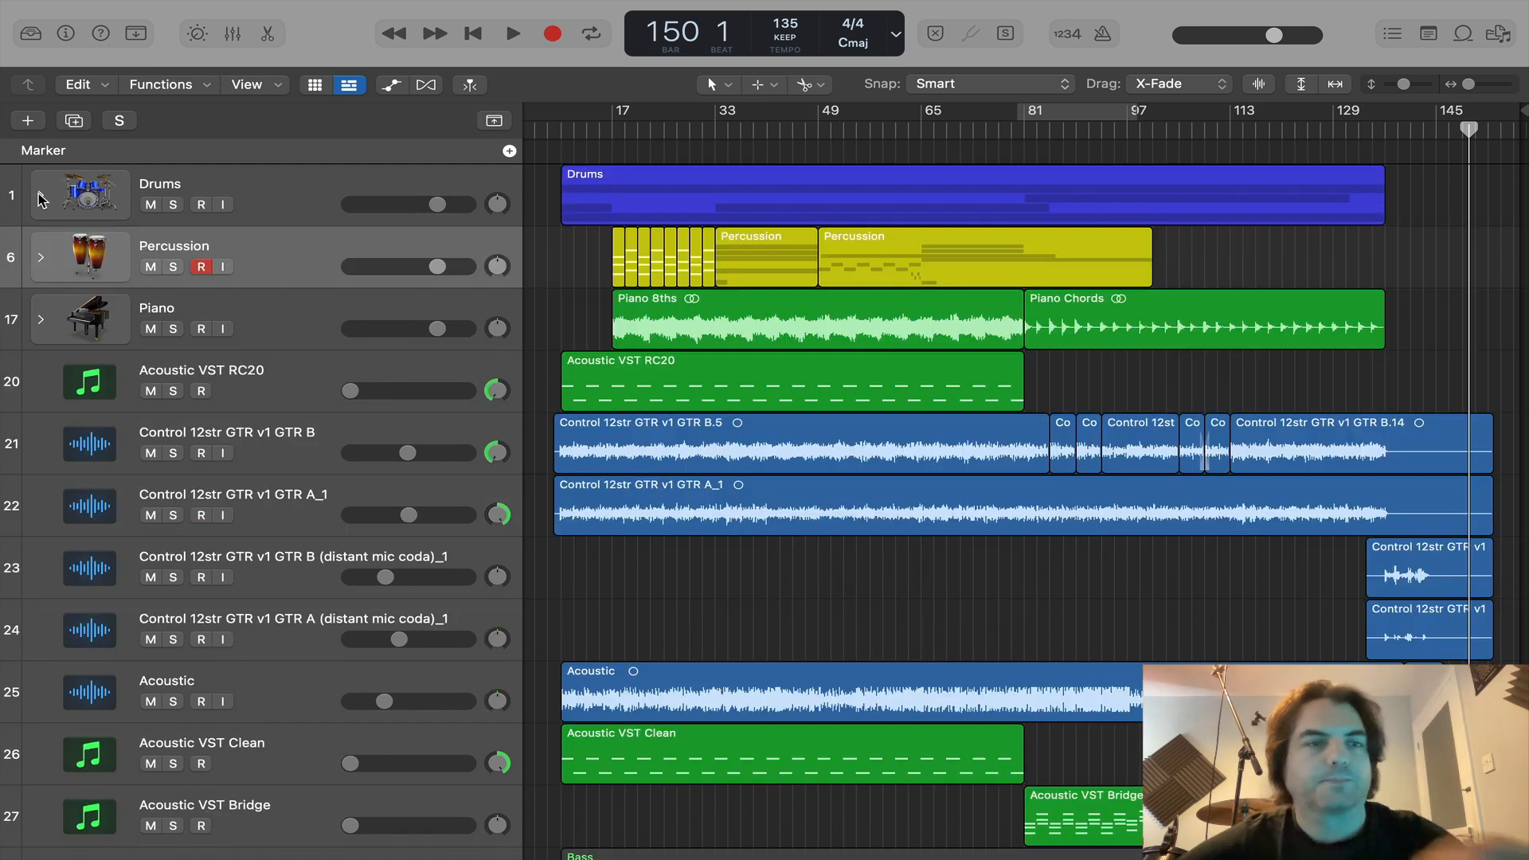
Step: Expand the Drums and Percussion stacks to review their recoloured tracks, and collapse both again
left_click(40, 198)
left_click(39, 198)
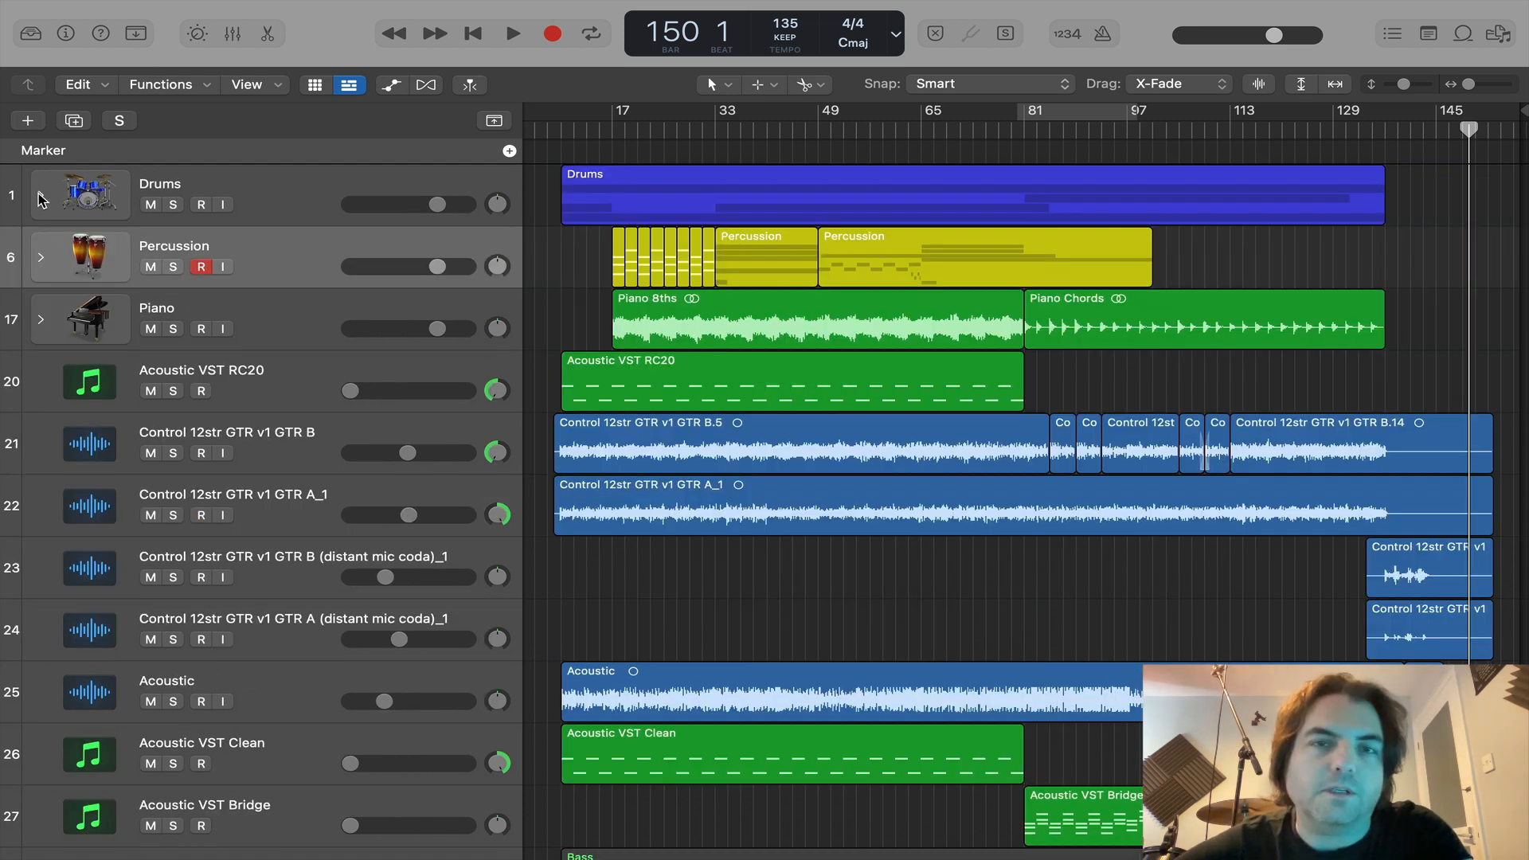
left_click(41, 260)
left_click(42, 260)
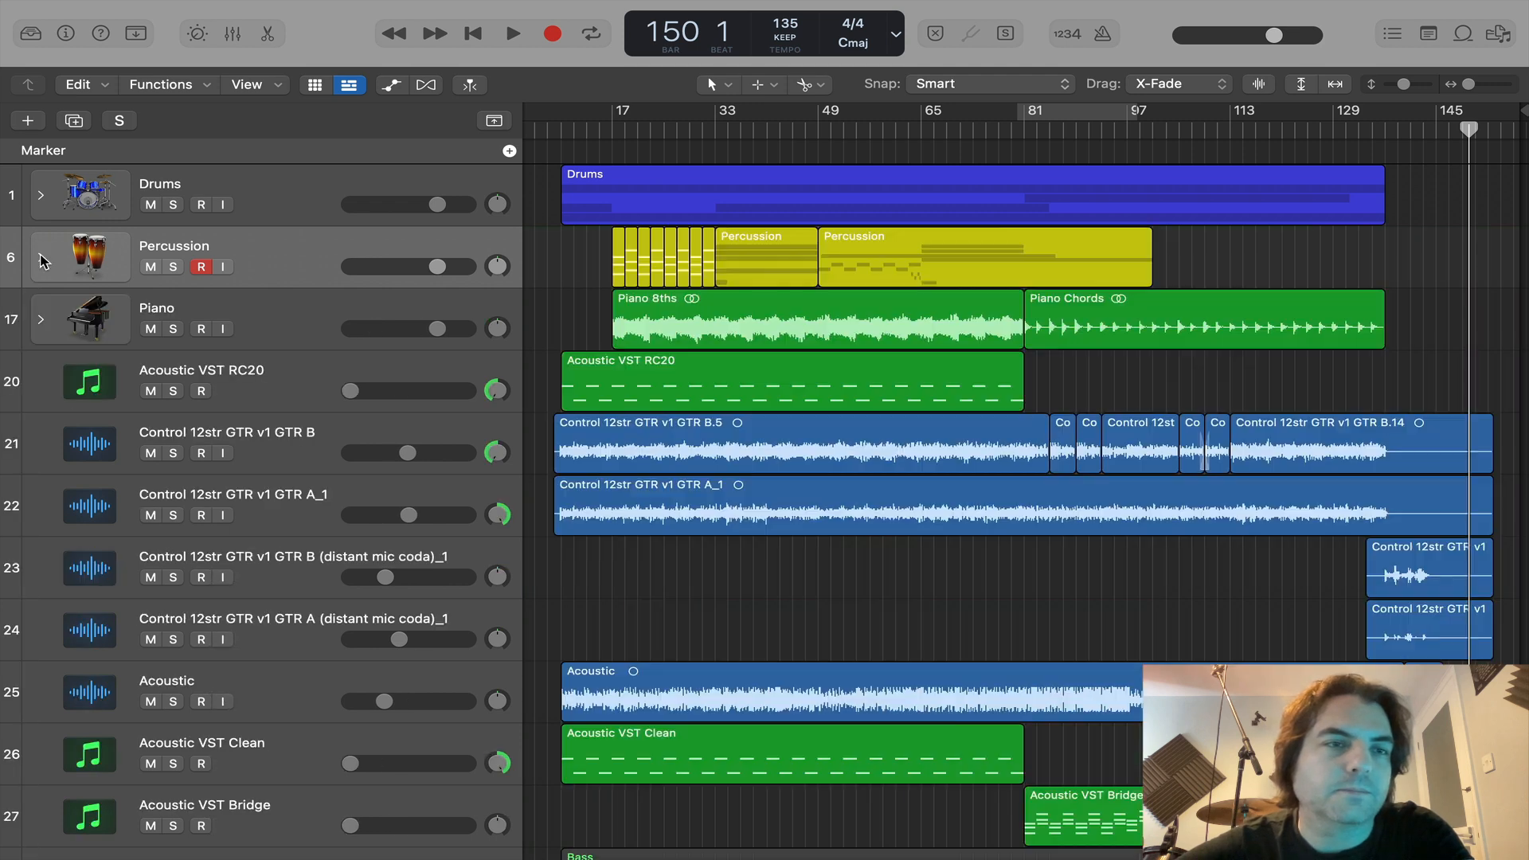
left_click(43, 325)
left_click(44, 325)
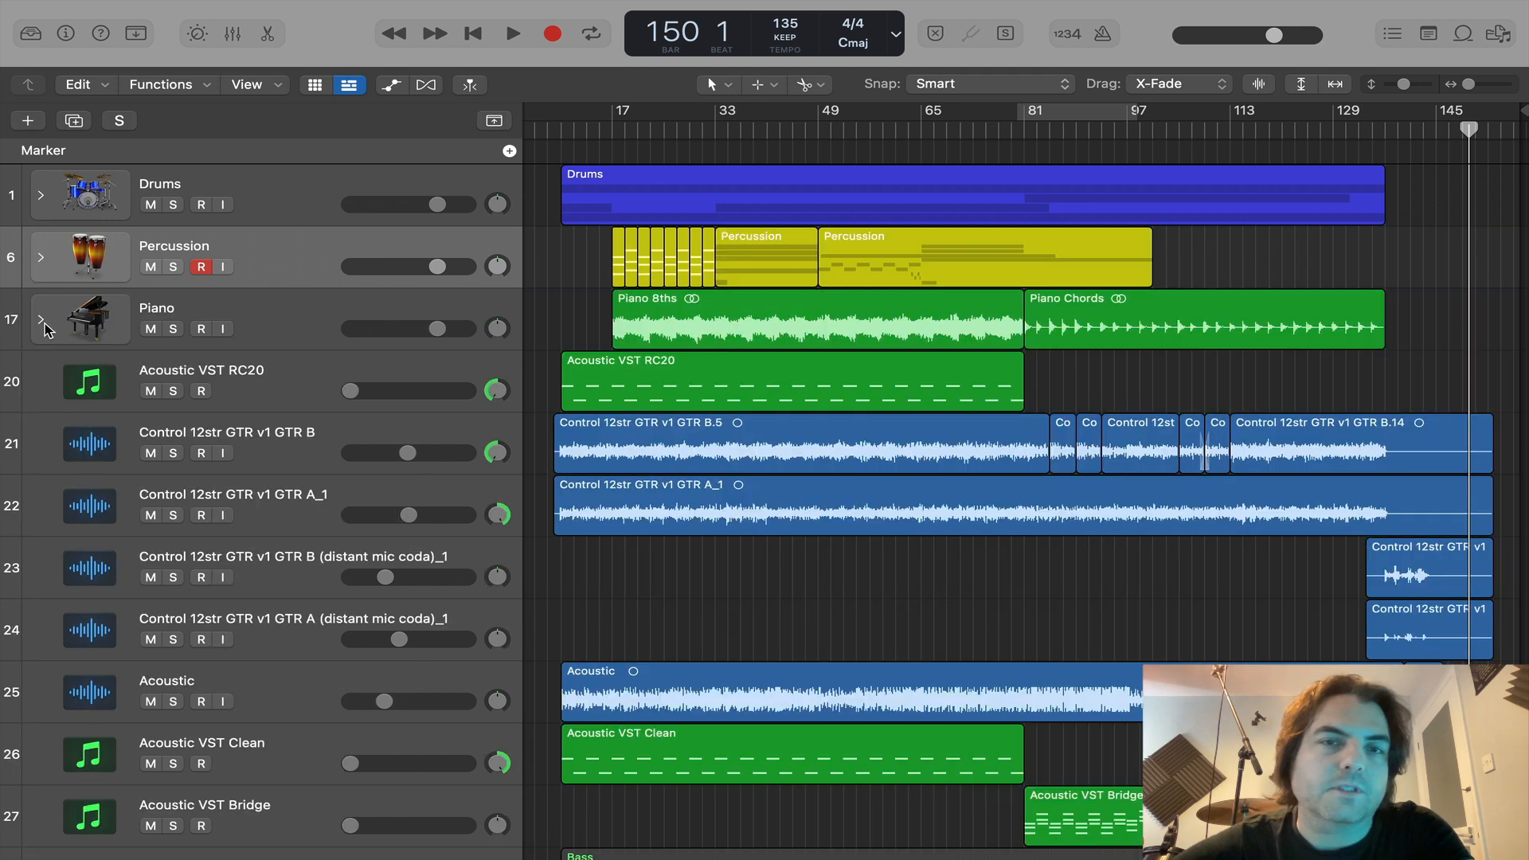
left_click(40, 198)
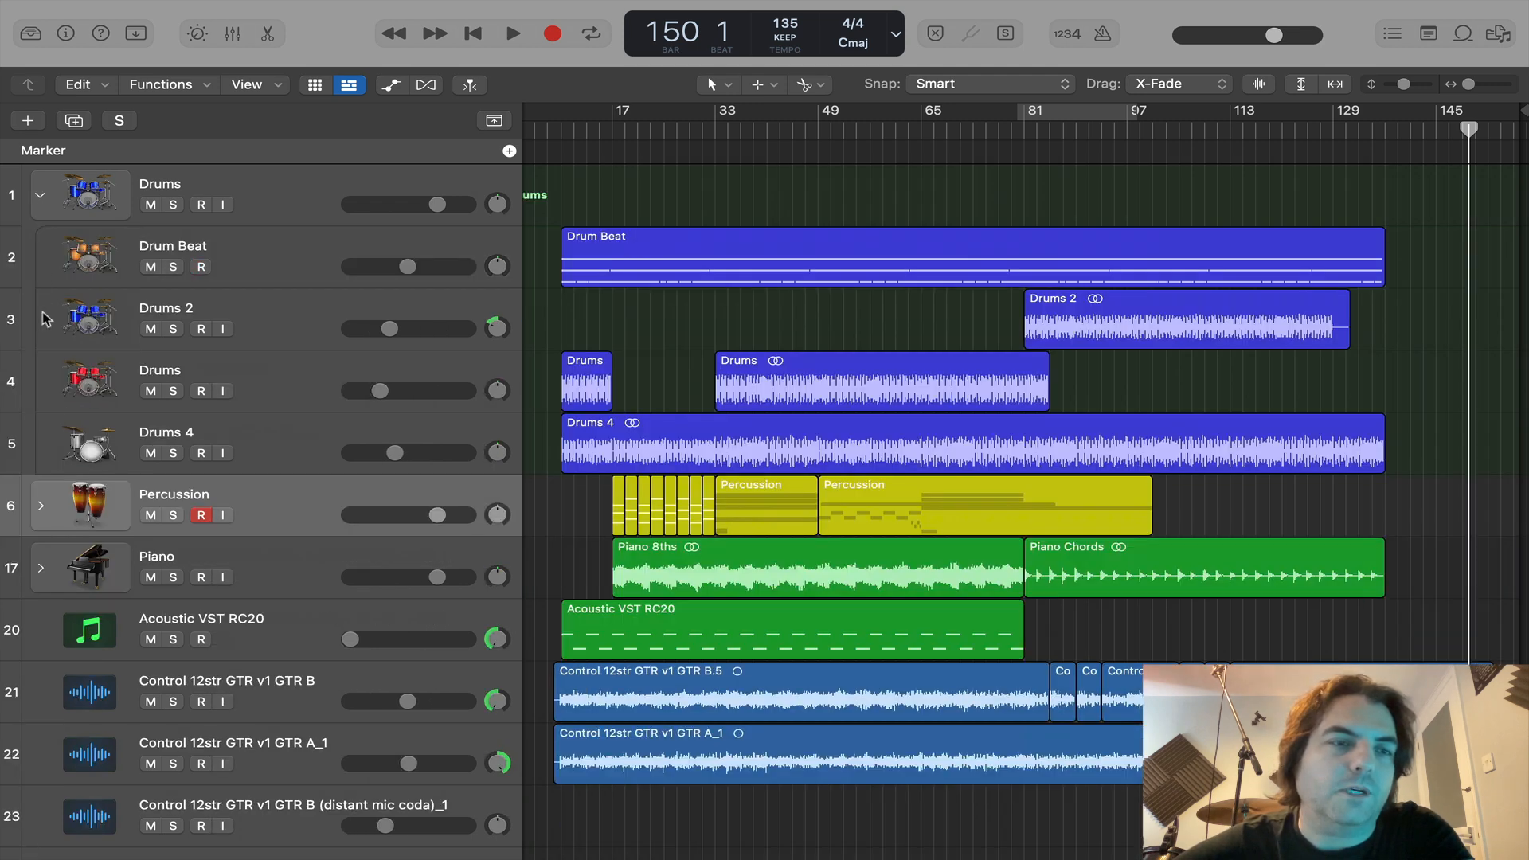
left_click(41, 506)
scroll(46, 626, "down", 7)
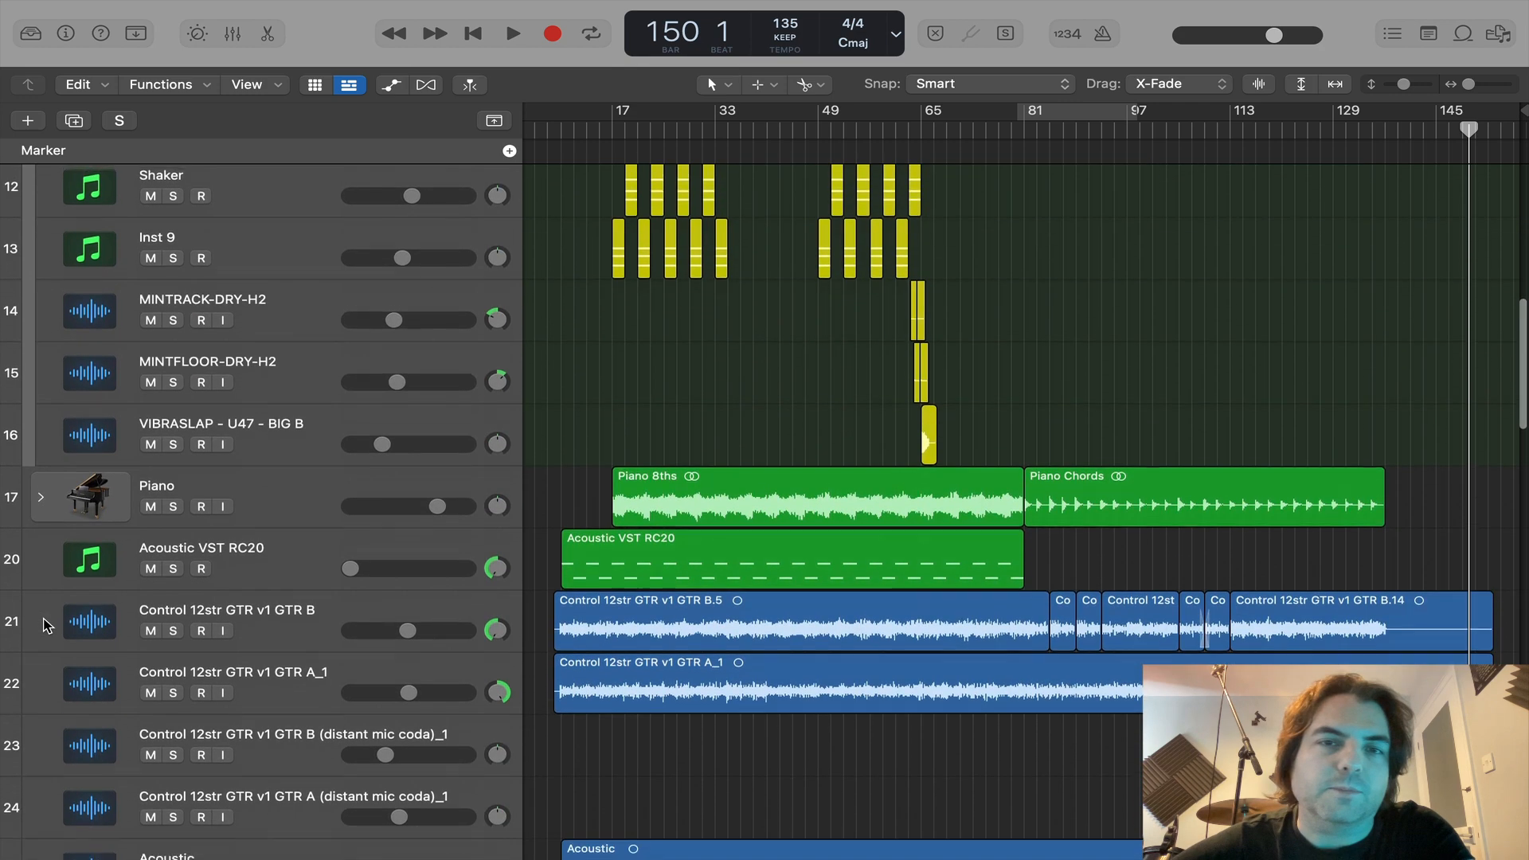
scroll(45, 398, "up", 15)
left_click(41, 196)
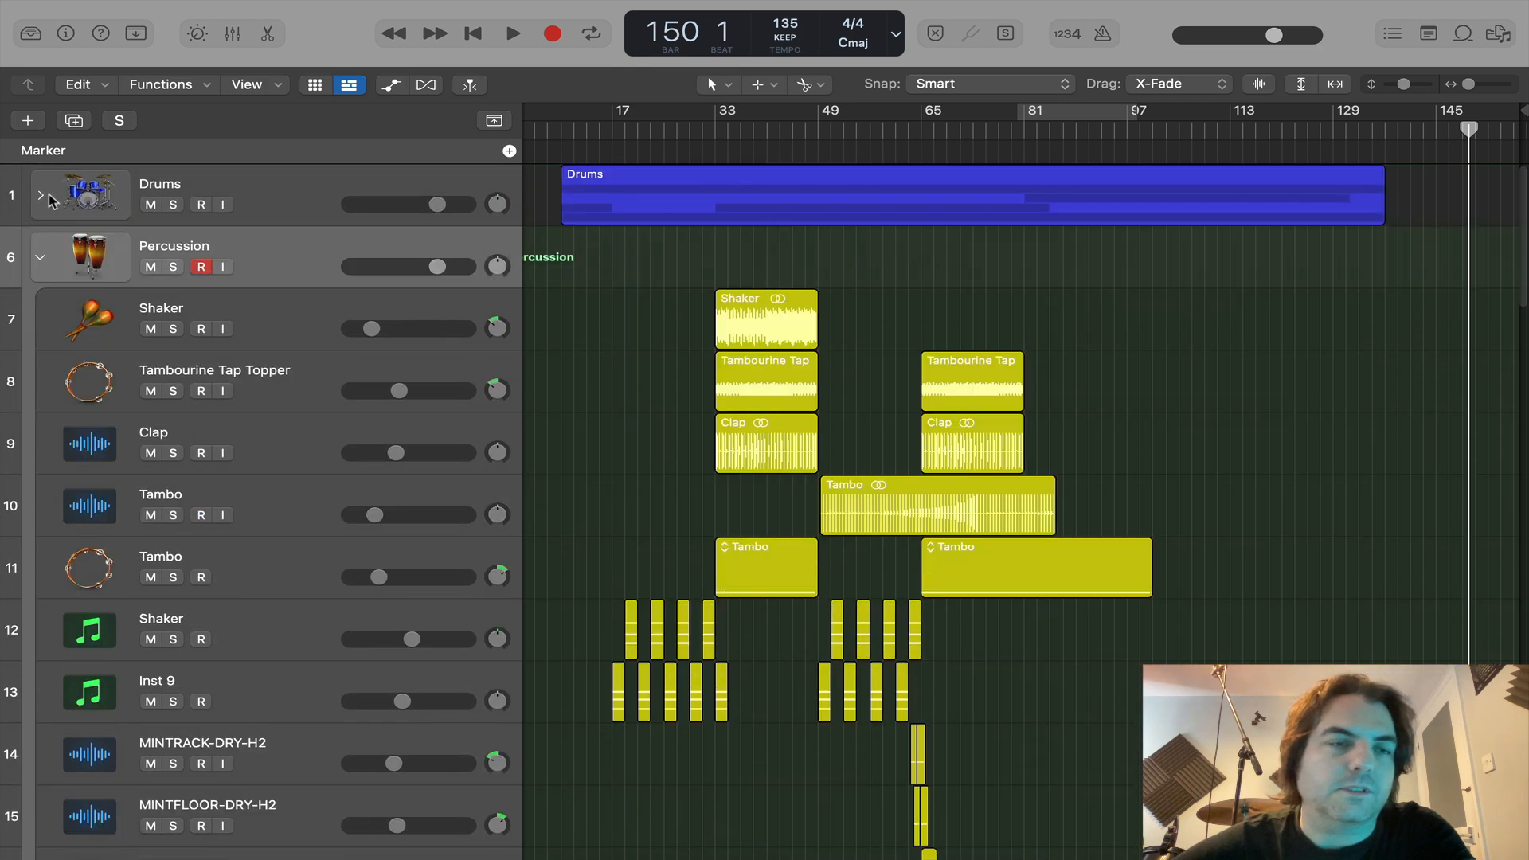
left_click(41, 258)
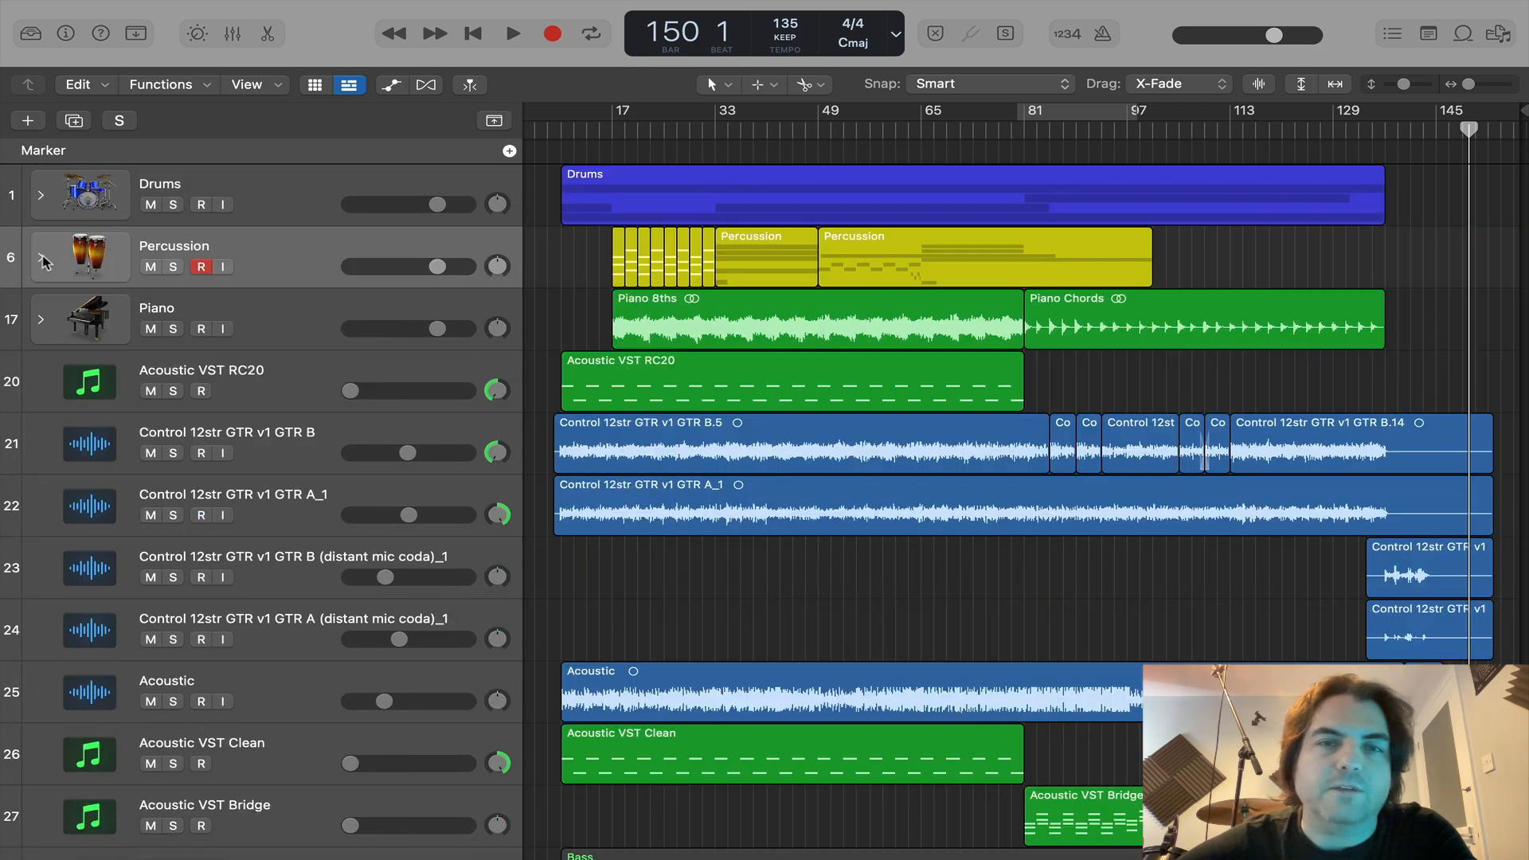
Step: Set the cycle range to bars 9–17 at the start of the song
left_click(726, 402)
left_click_drag(562, 124, 612, 121)
left_click_drag(613, 119, 614, 120)
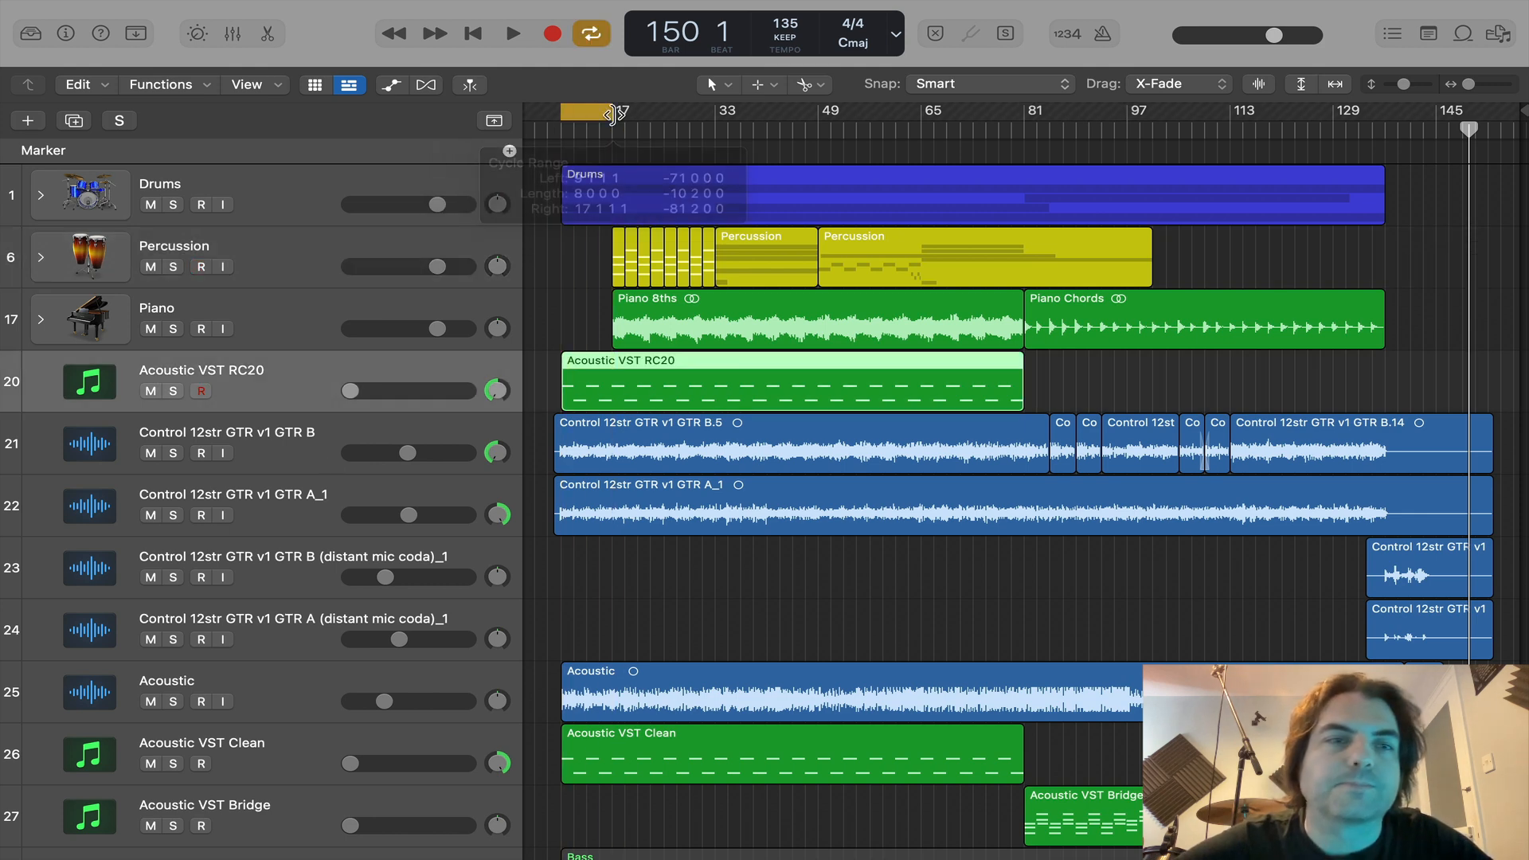
key("super+Right")
key("super+Right")
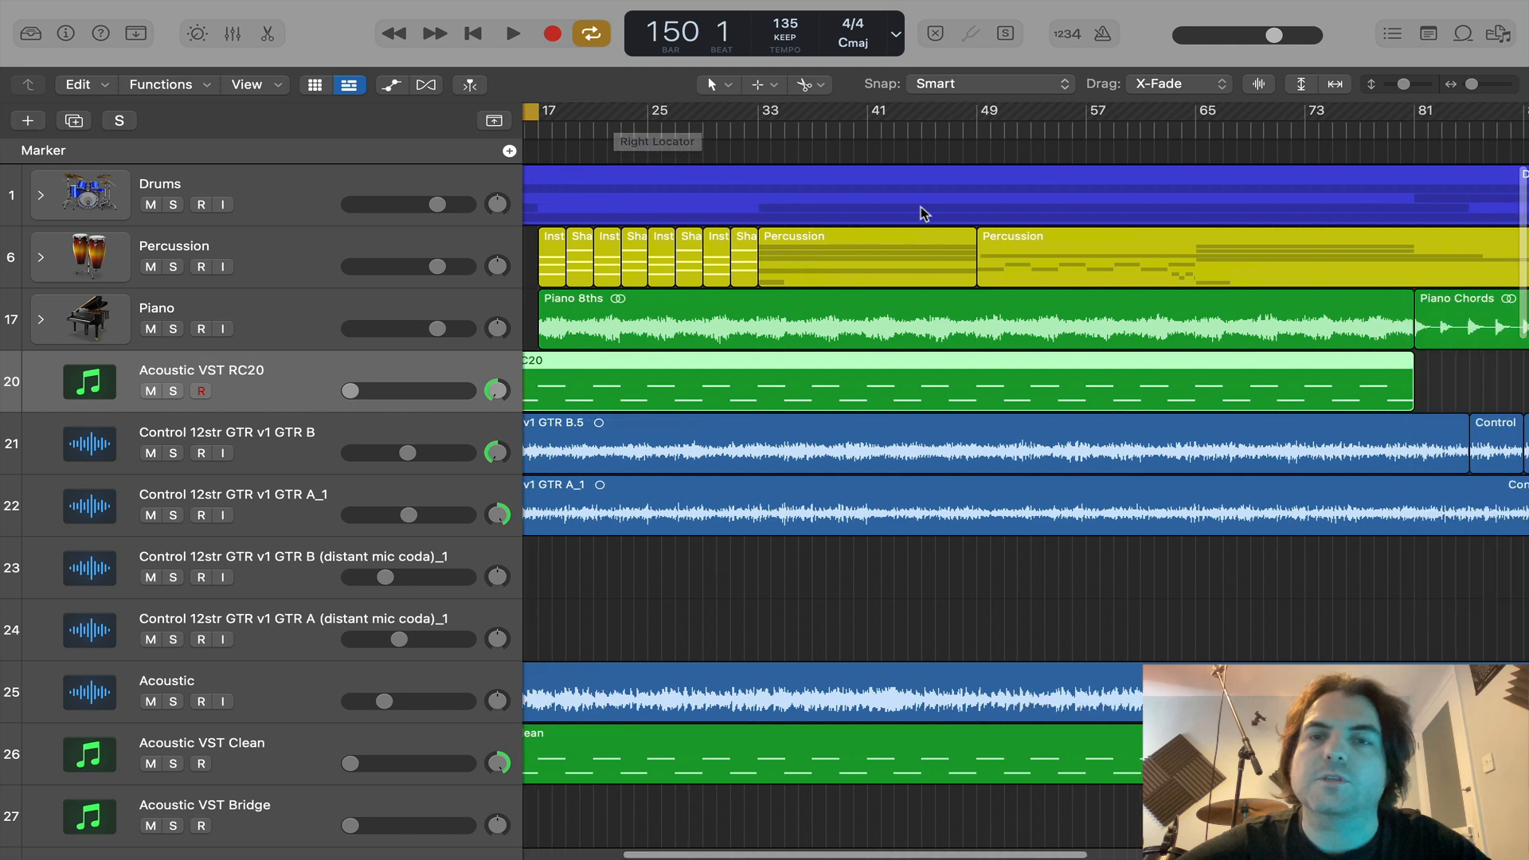
key("super+Left")
key("super+Left")
Step: Place the playhead at bar 9 and add a marker there
left_click(1070, 123)
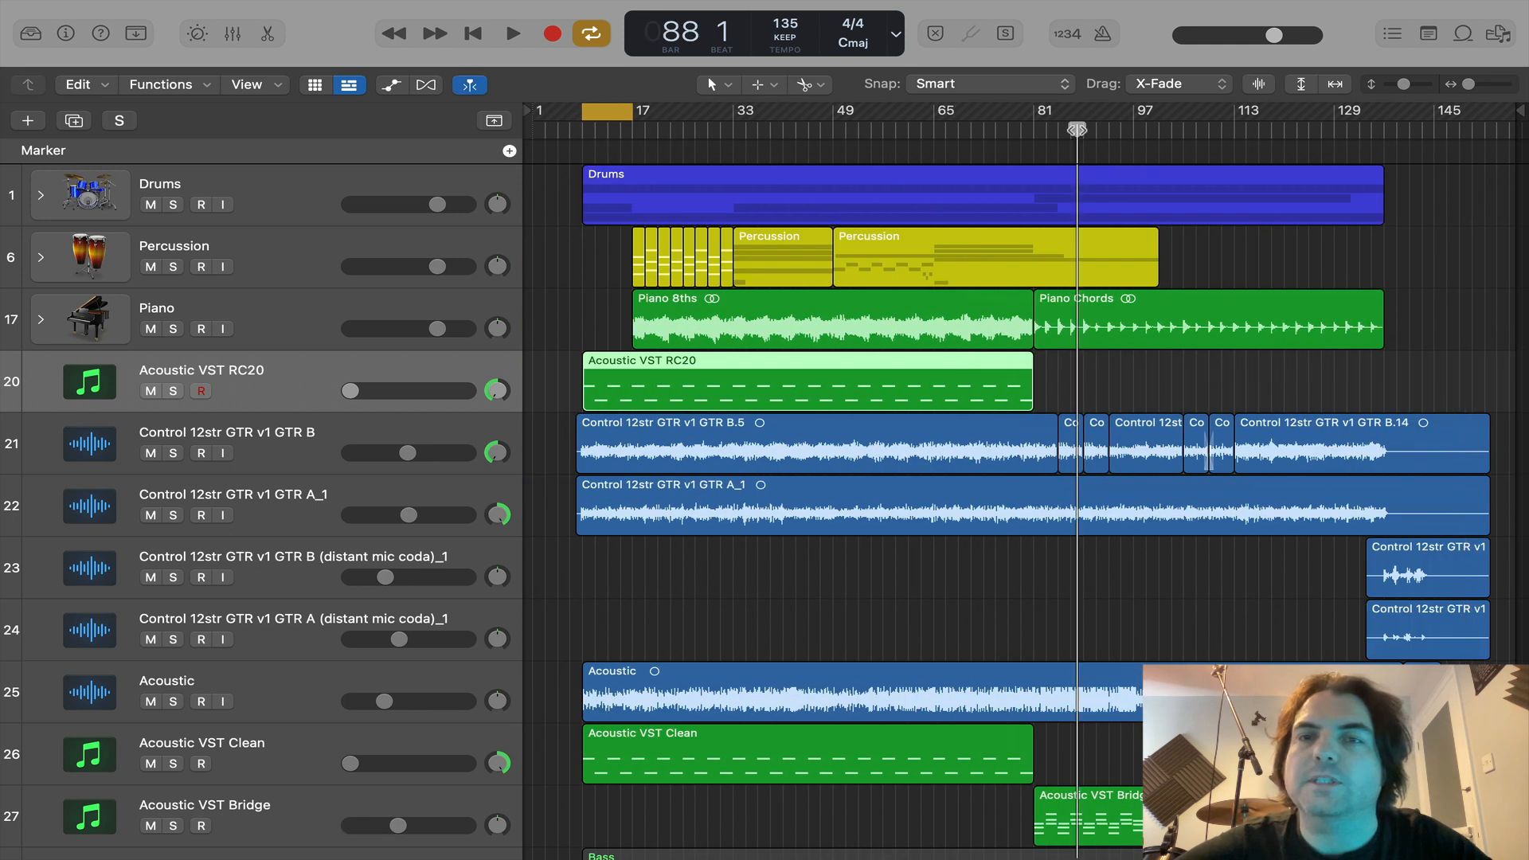
left_click(582, 129)
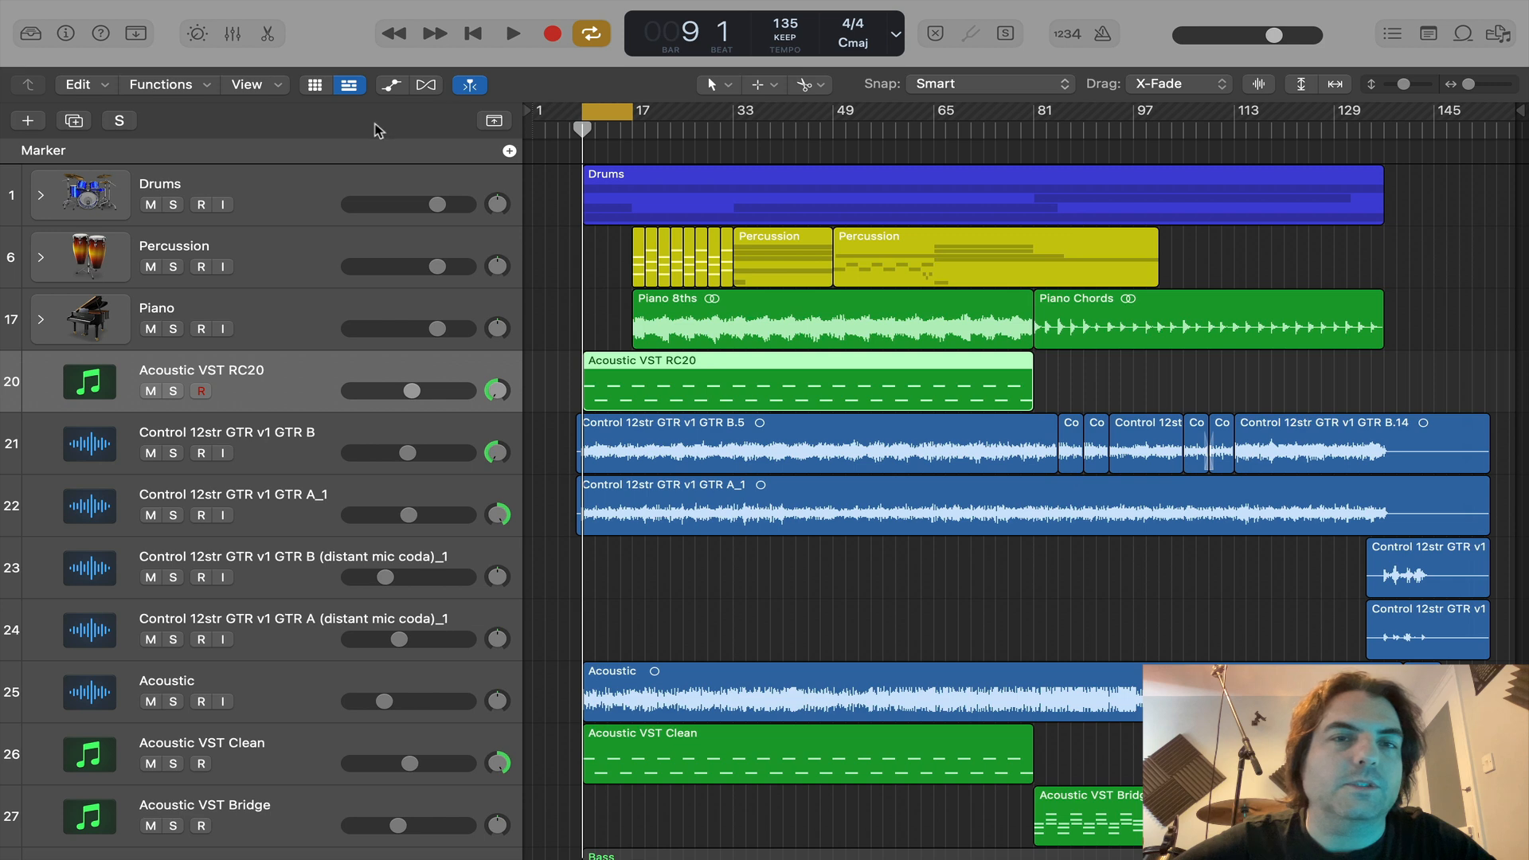
left_click(494, 121)
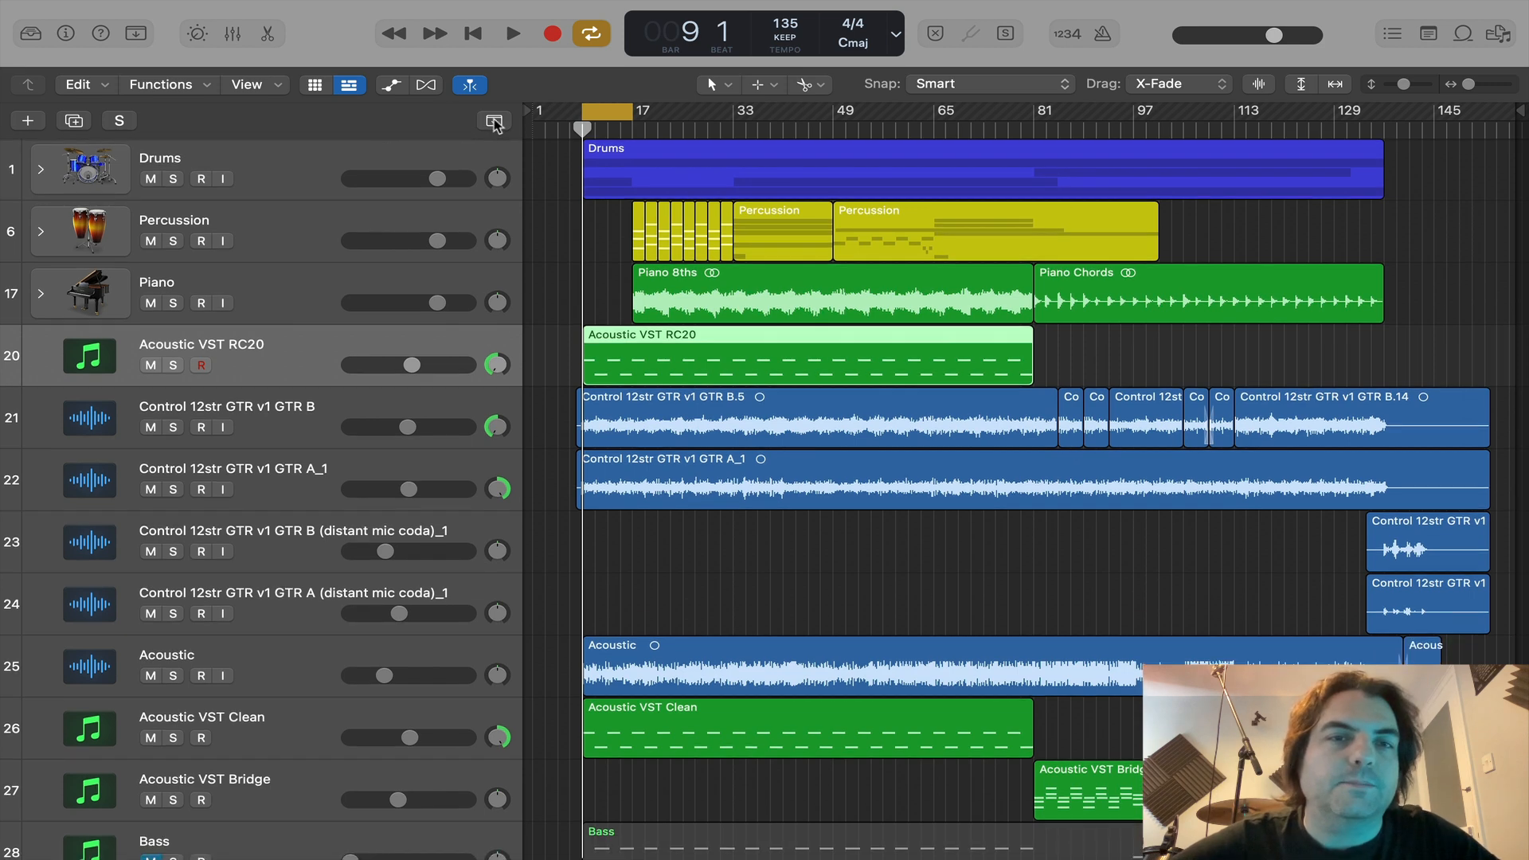
left_click(493, 121)
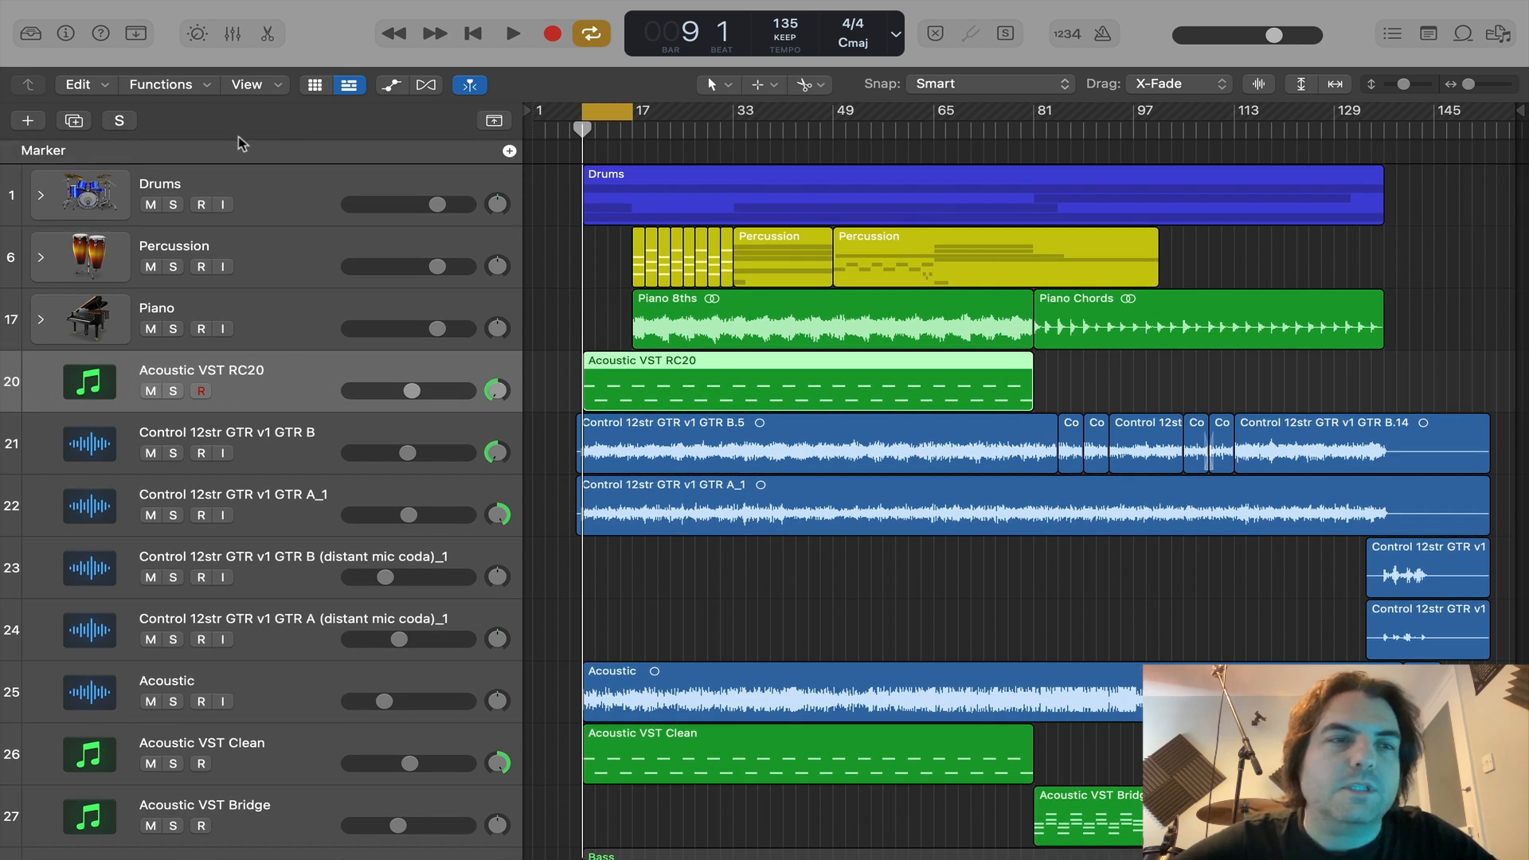
left_click(509, 152)
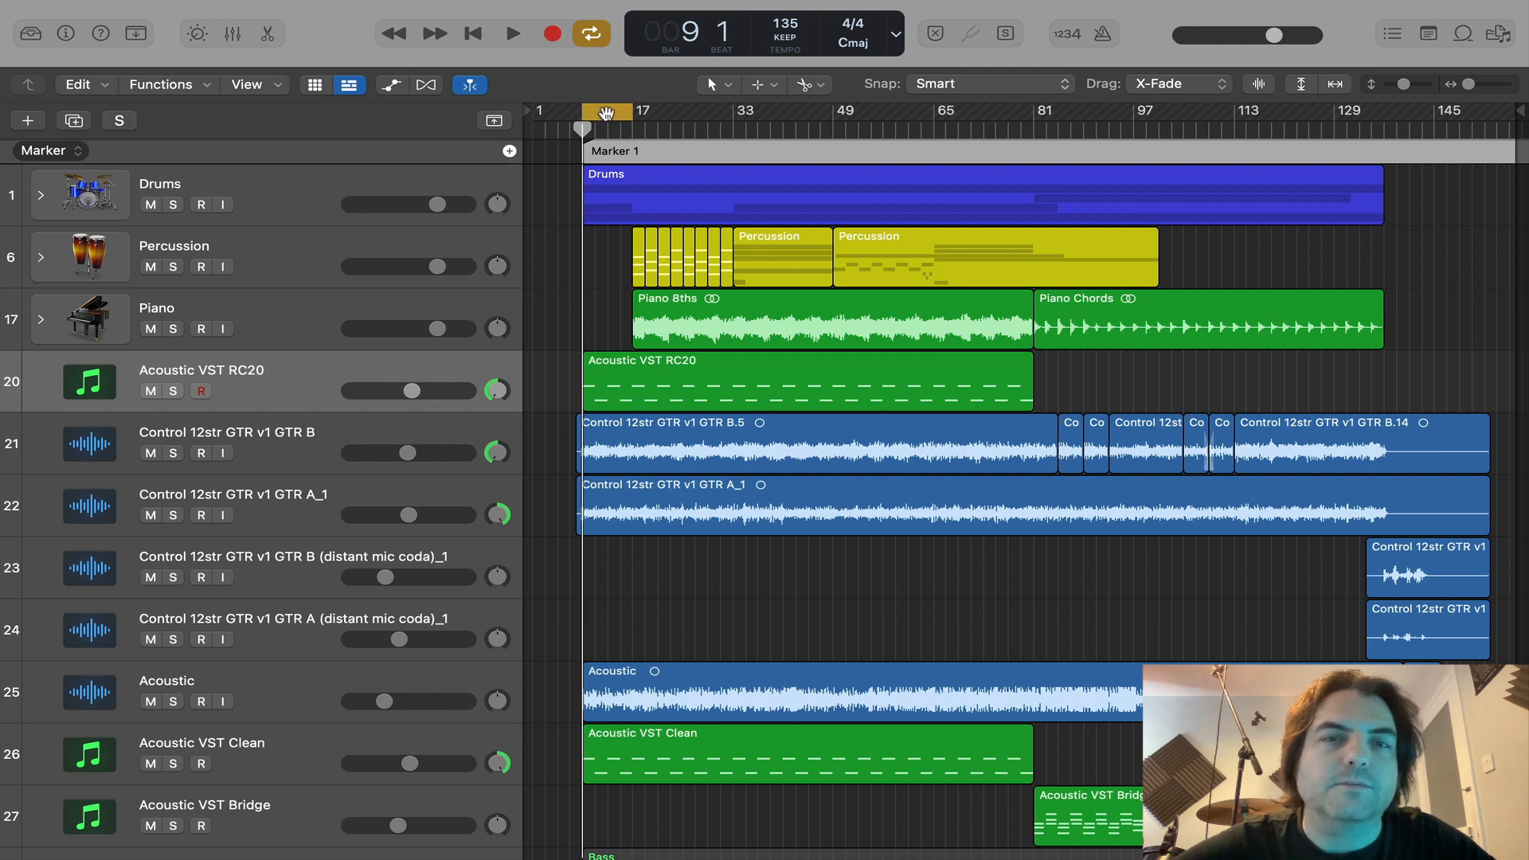
Step: Limit the marker to the cycle range from bar 9 to bar 17 and name it Intro
left_click_drag(605, 113, 607, 159)
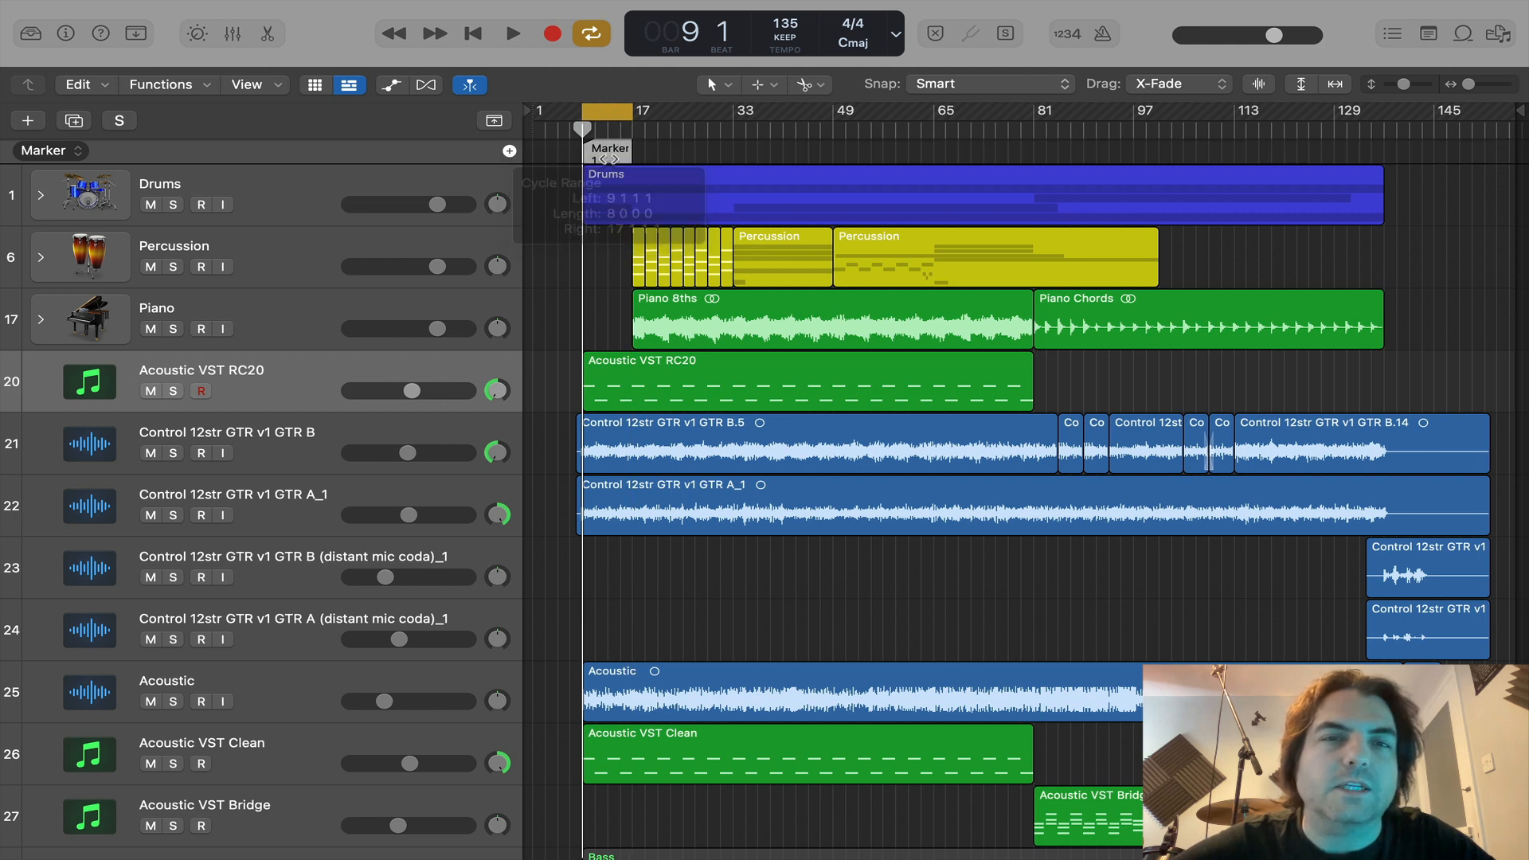
double_click(613, 148)
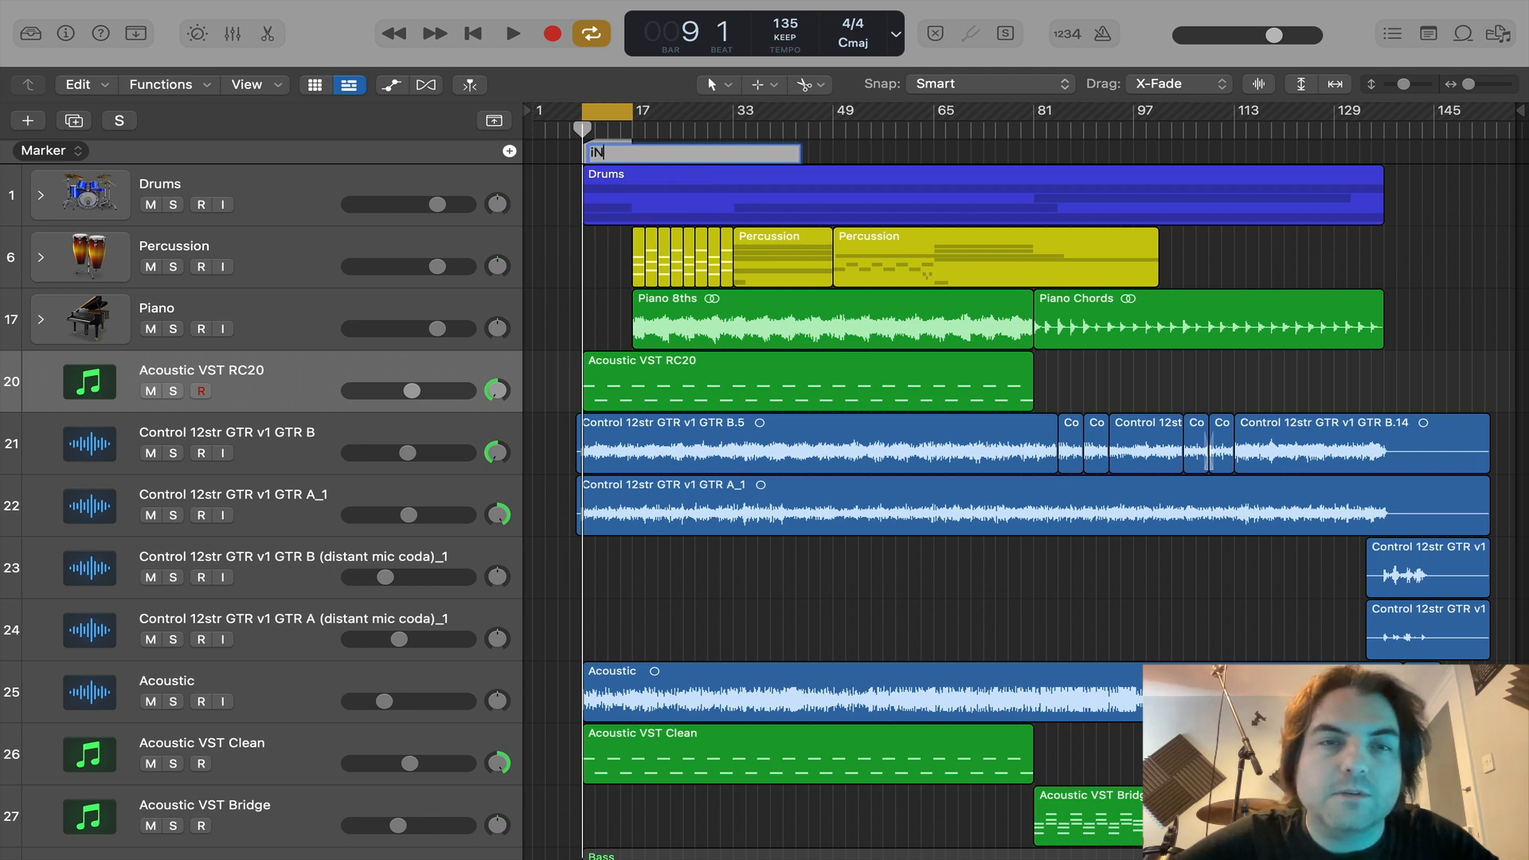
type("Intro")
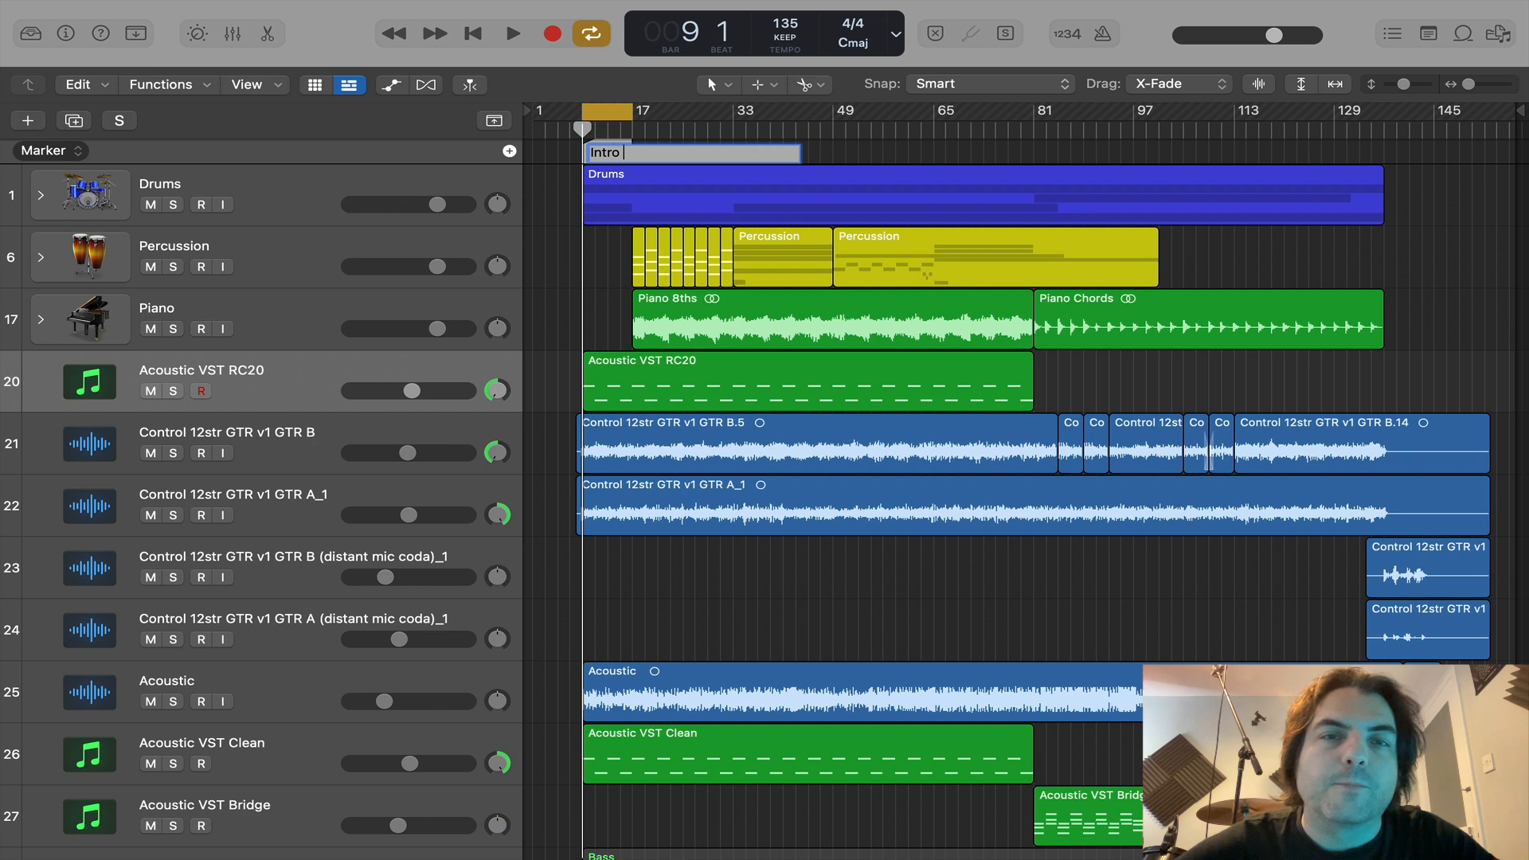
key("Return")
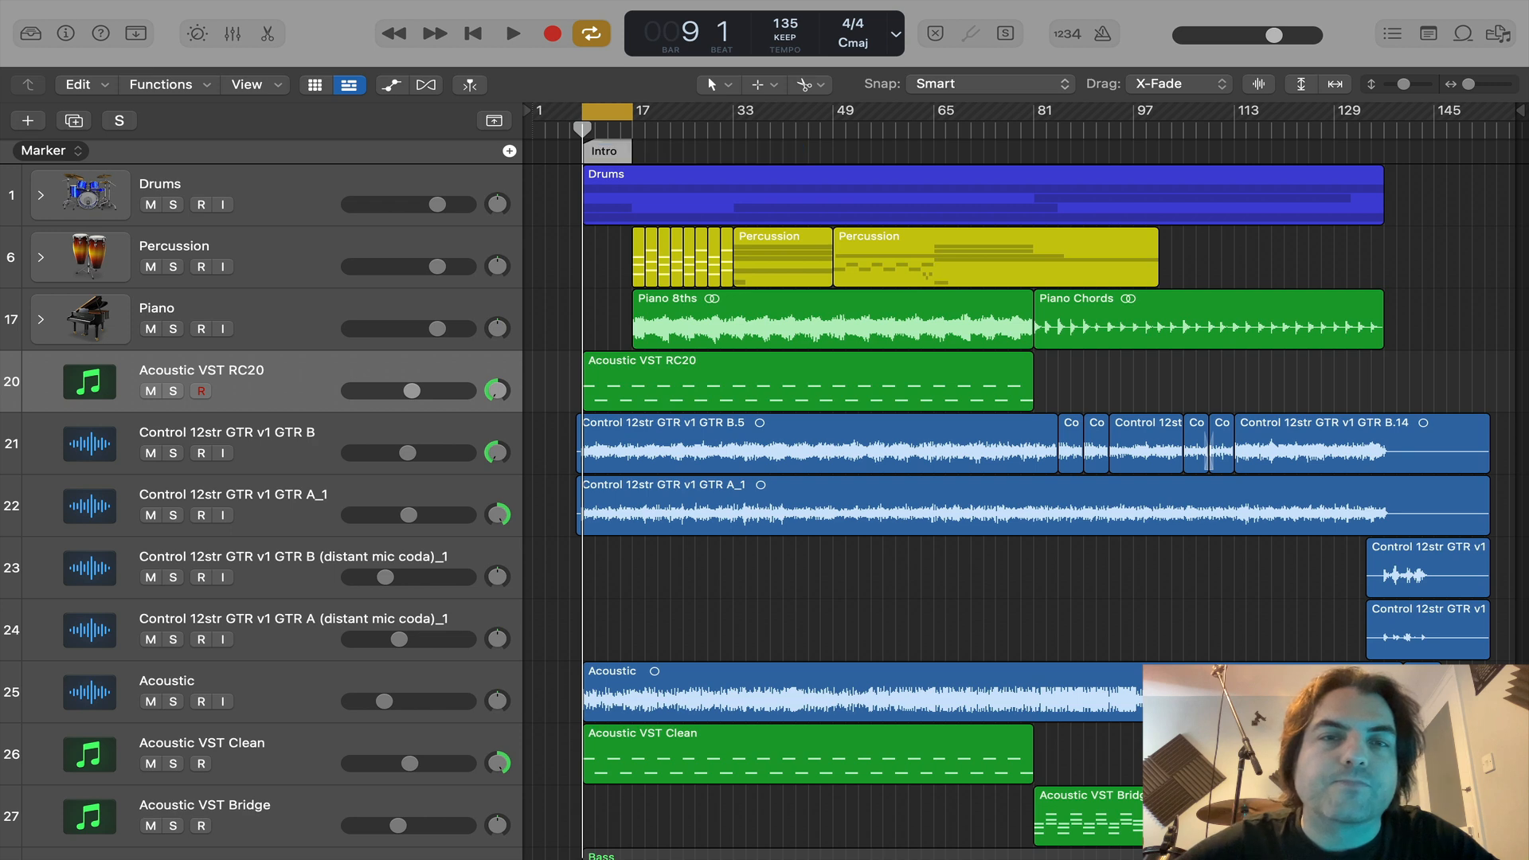
Step: Move the cycle range to bars 17–33 and create a marker named V1 from it
mouse_move(625, 111)
left_mouse_down()
mouse_move(731, 113)
mouse_move(701, 140)
mouse_move(713, 146)
left_mouse_up()
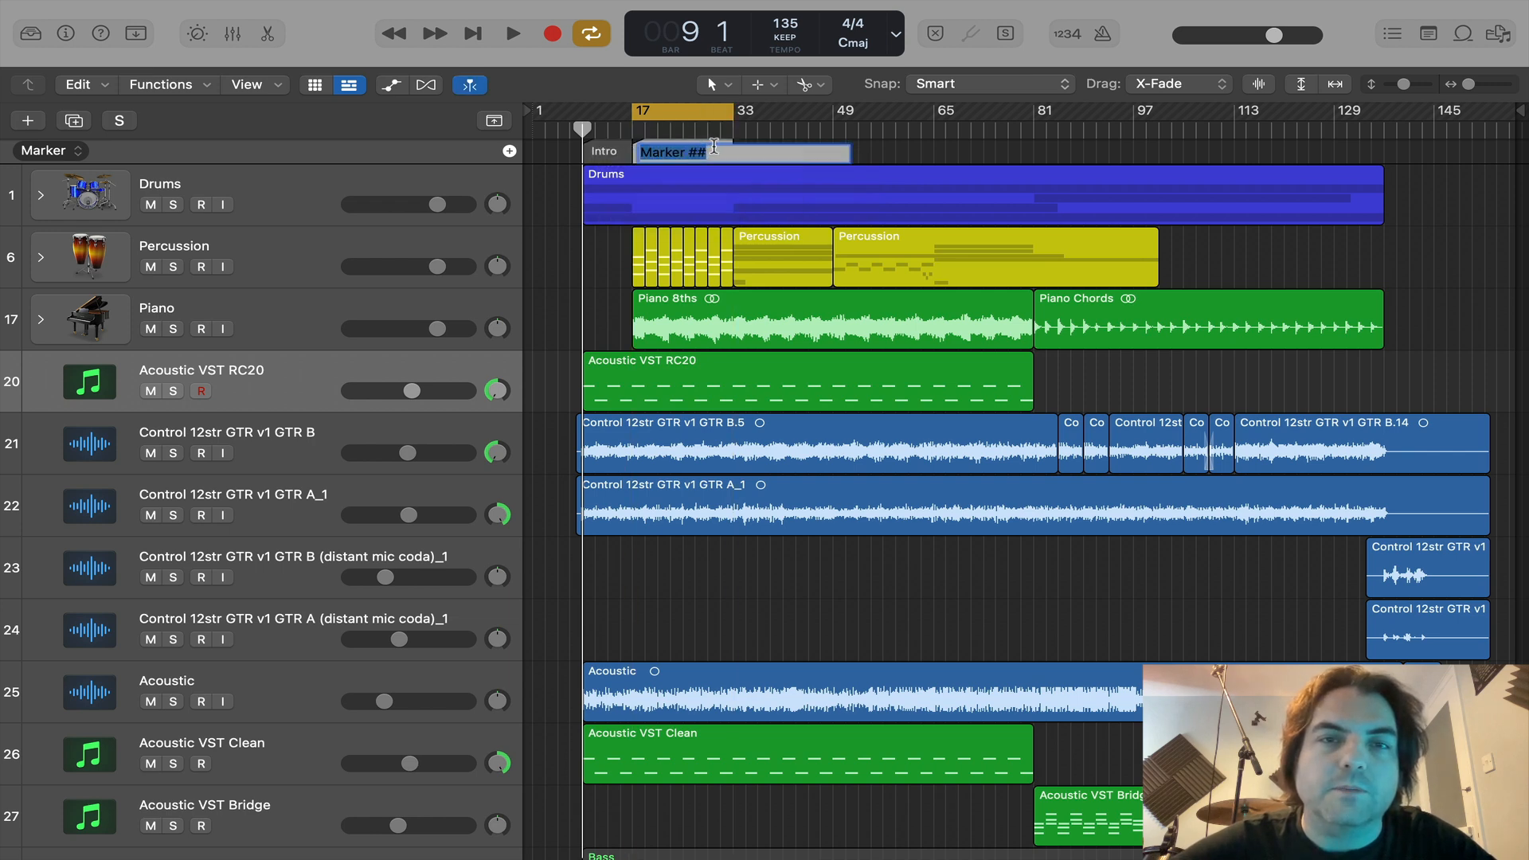
type("V")
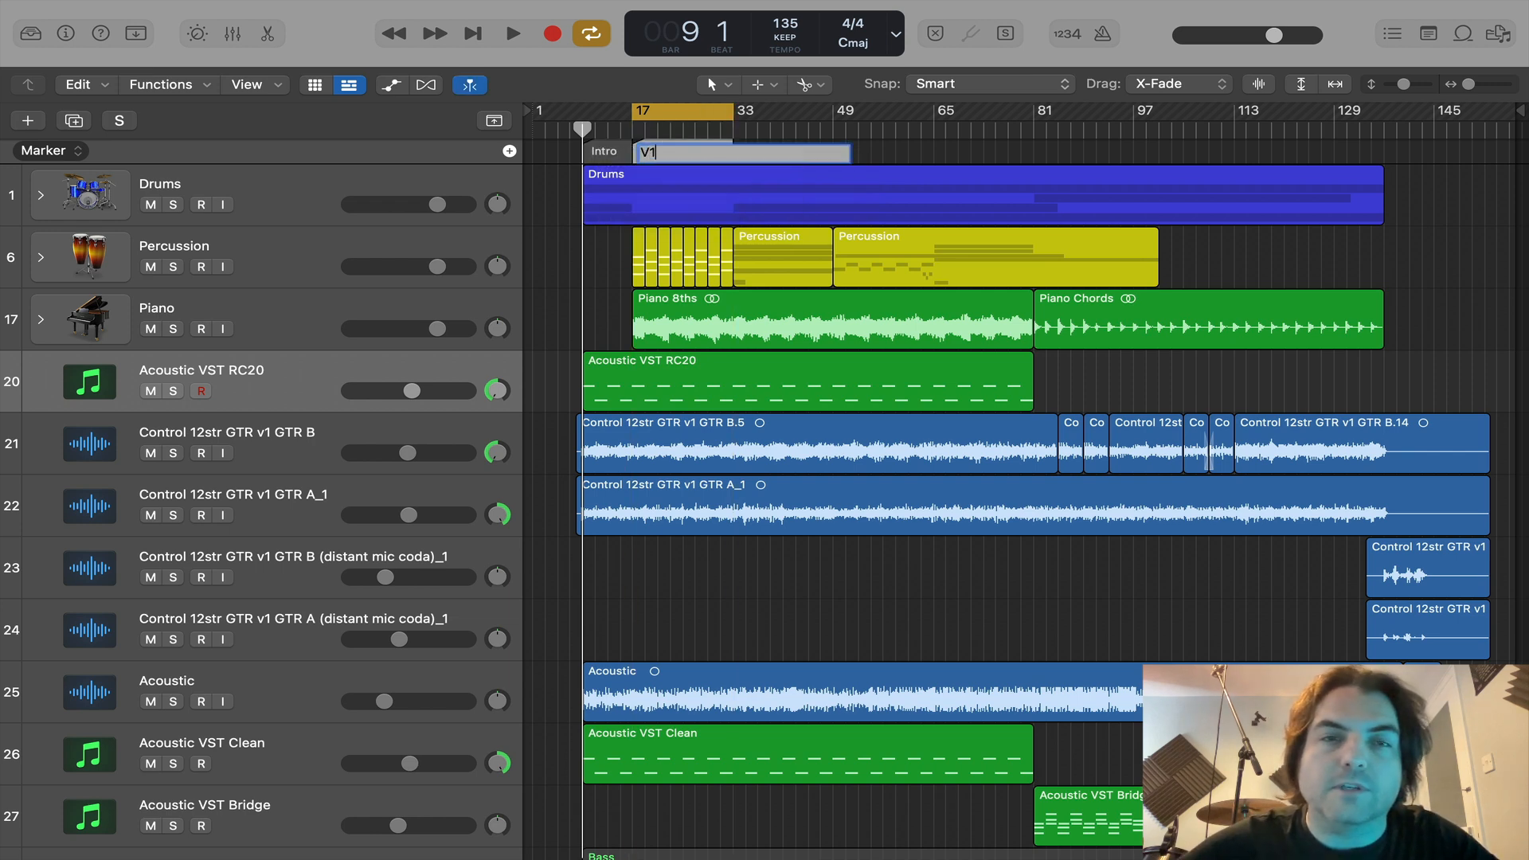
type("1")
key("Return")
Step: Move the cycle range to bars 33–49 and create a marker named C1 from it
mouse_move(690, 120)
left_mouse_down()
mouse_move(790, 119)
mouse_move(792, 144)
left_mouse_up()
type("C")
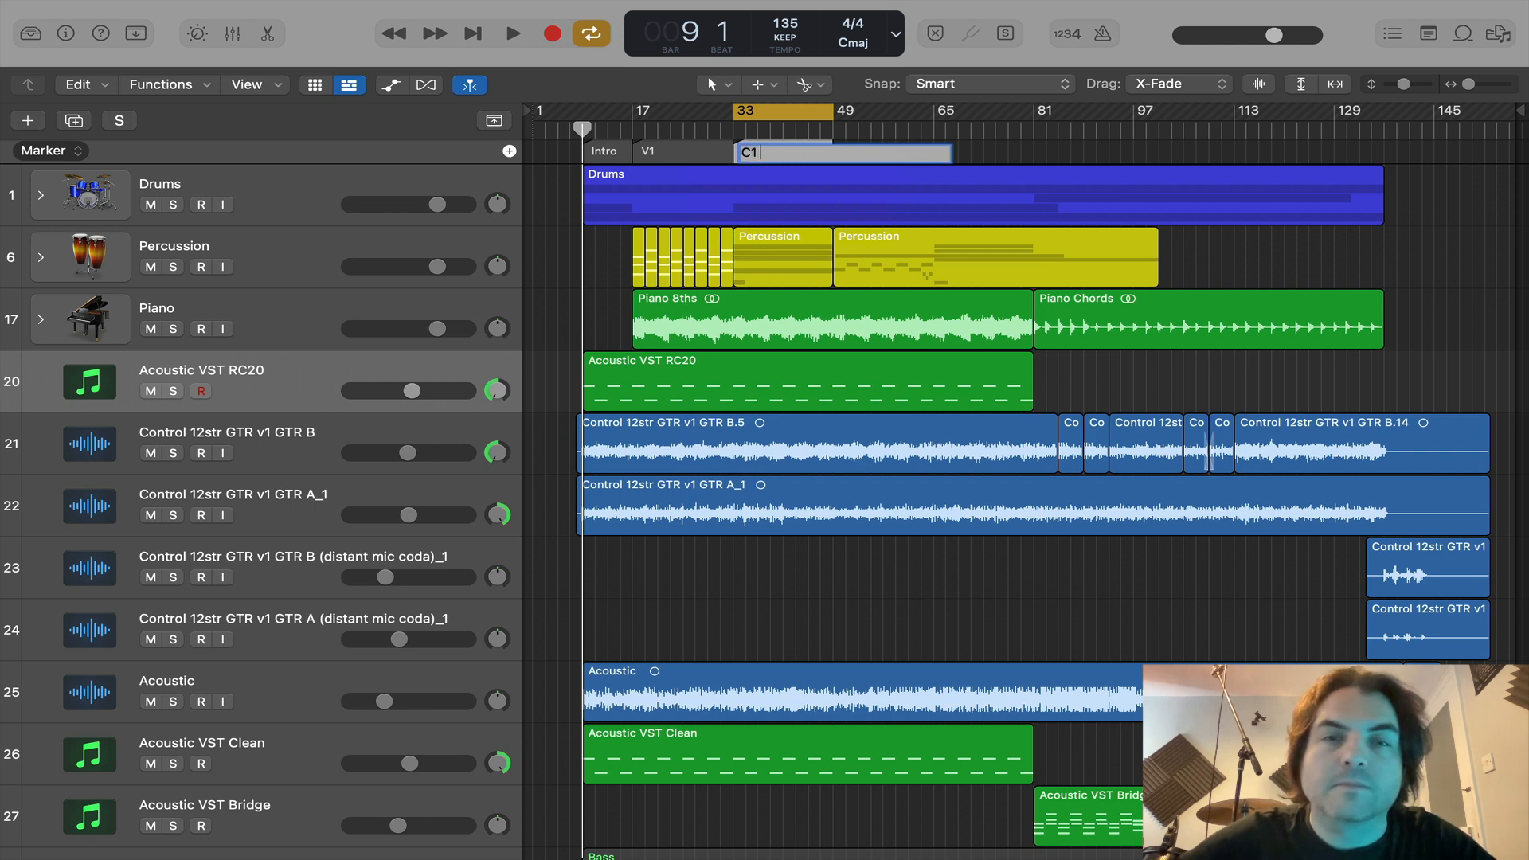
type("1")
key("Return")
Step: Move the cycle range to bars 49–65 and create a marker named v2 from it
mouse_move(801, 116)
left_mouse_down()
mouse_move(904, 118)
mouse_move(895, 141)
left_mouse_up()
type("V")
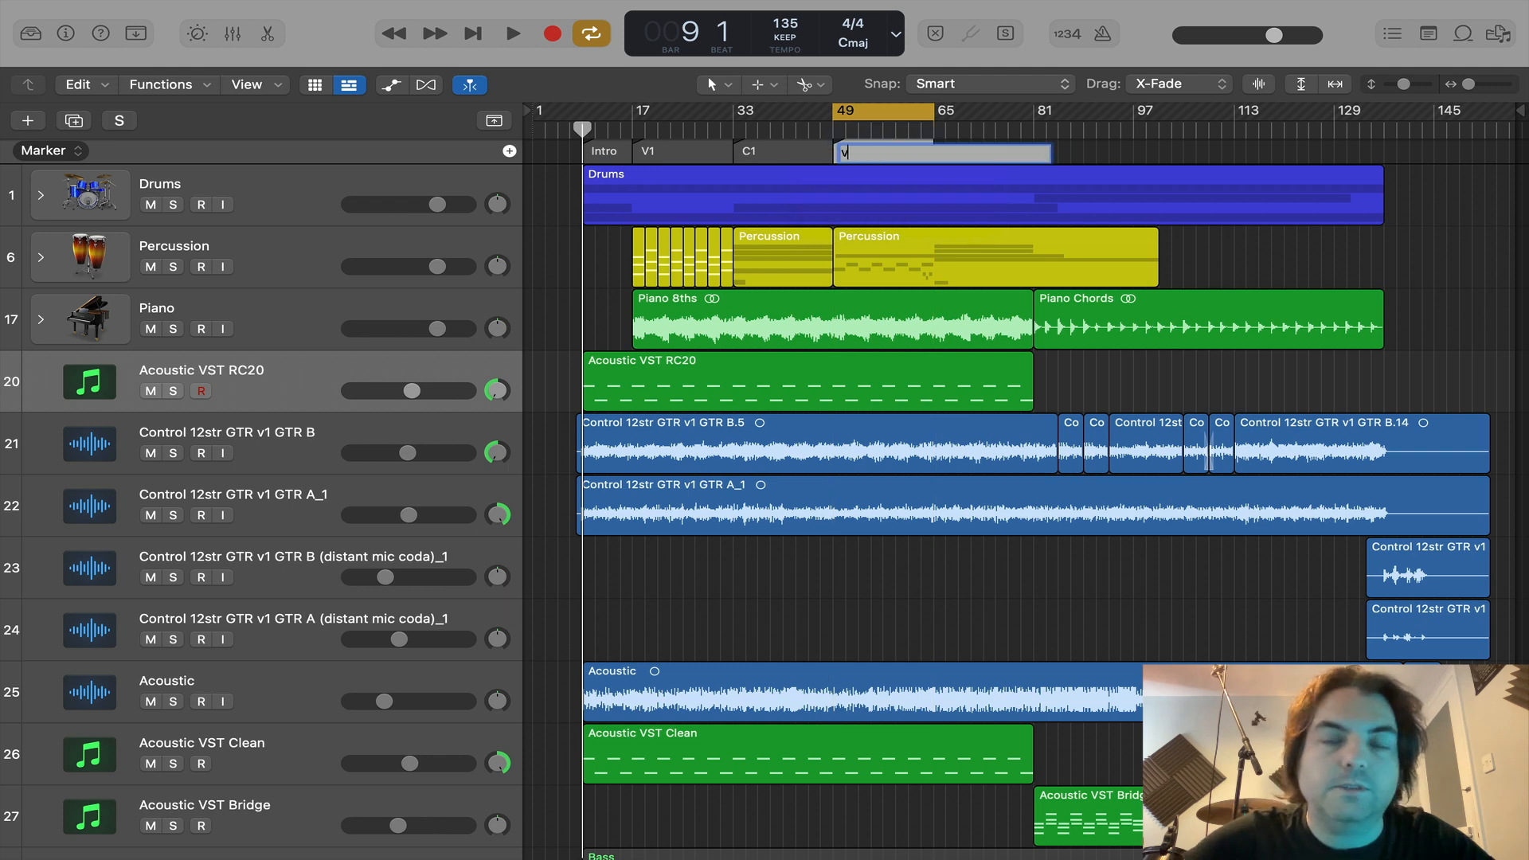
key("Return")
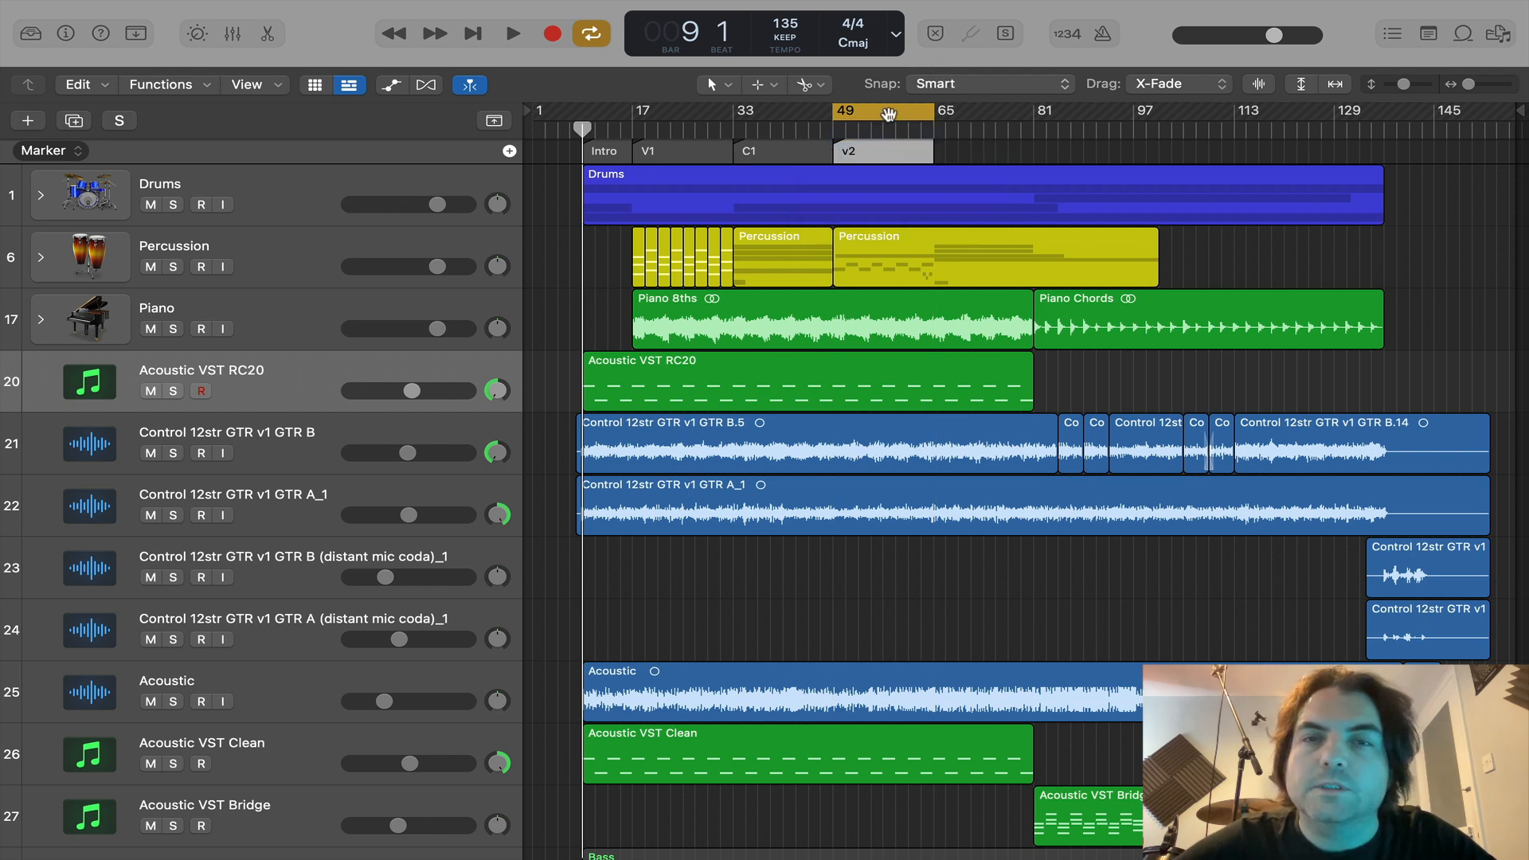
Step: Move the cycle range to bars 65–81 and step the playhead through the marked sections, returning it to bar 9
mouse_move(890, 118)
left_mouse_down()
mouse_move(1009, 118)
mouse_move(988, 118)
left_mouse_up()
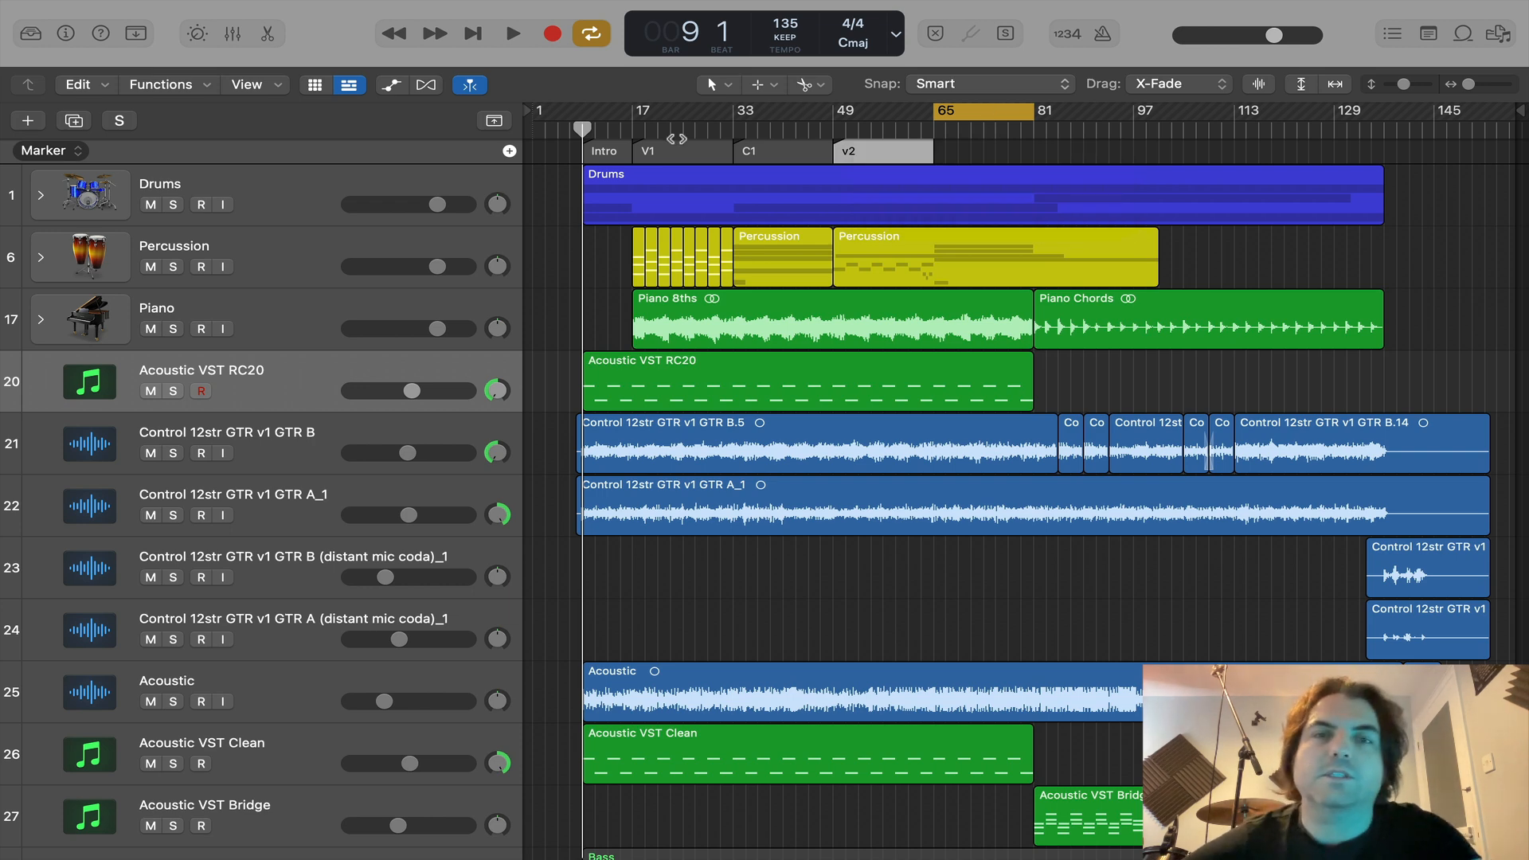
left_click(740, 127)
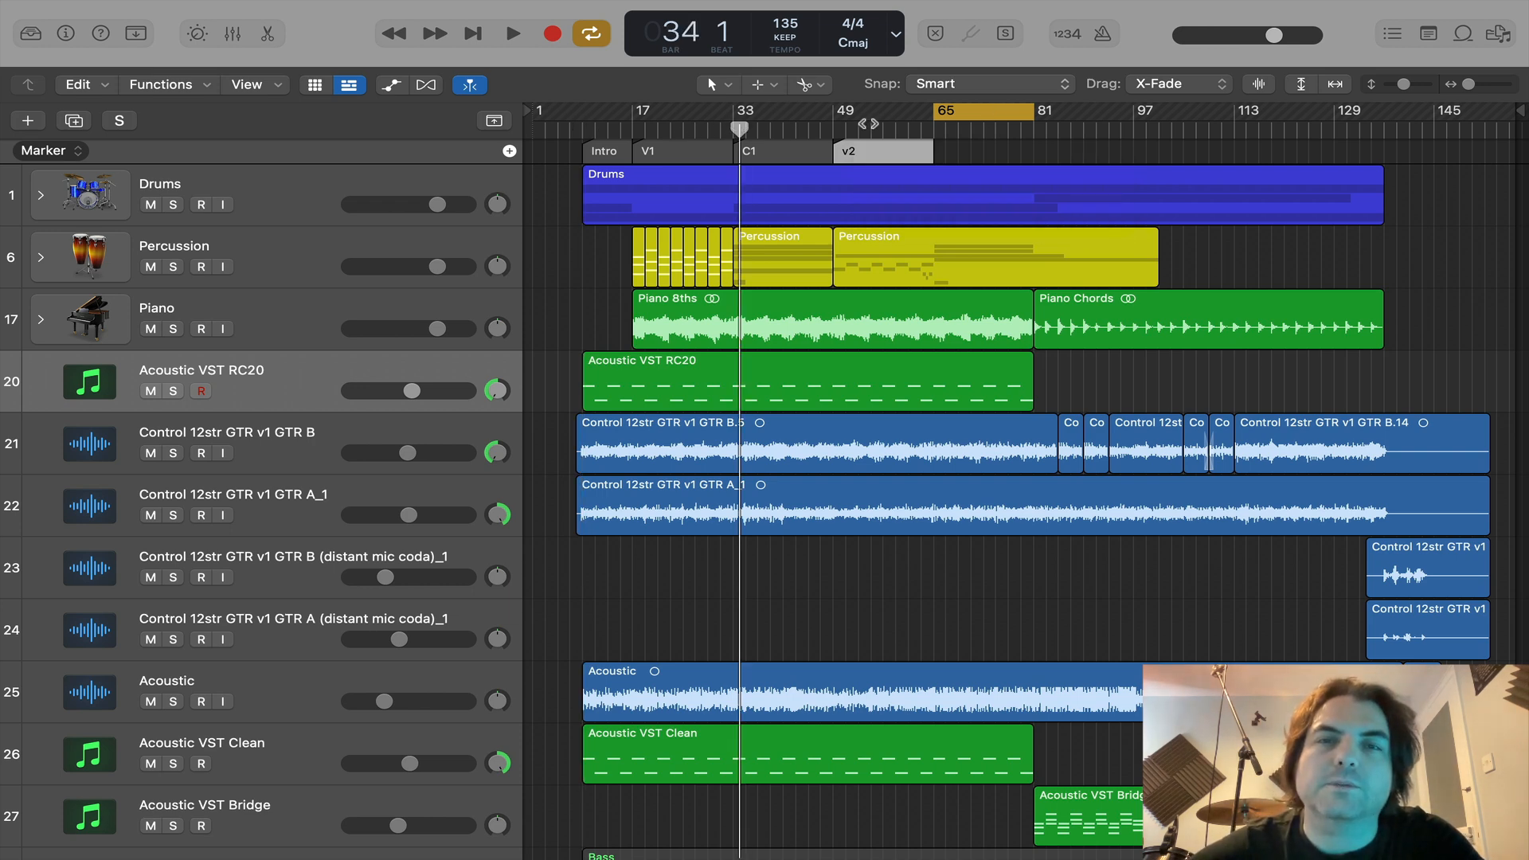
left_click(834, 128)
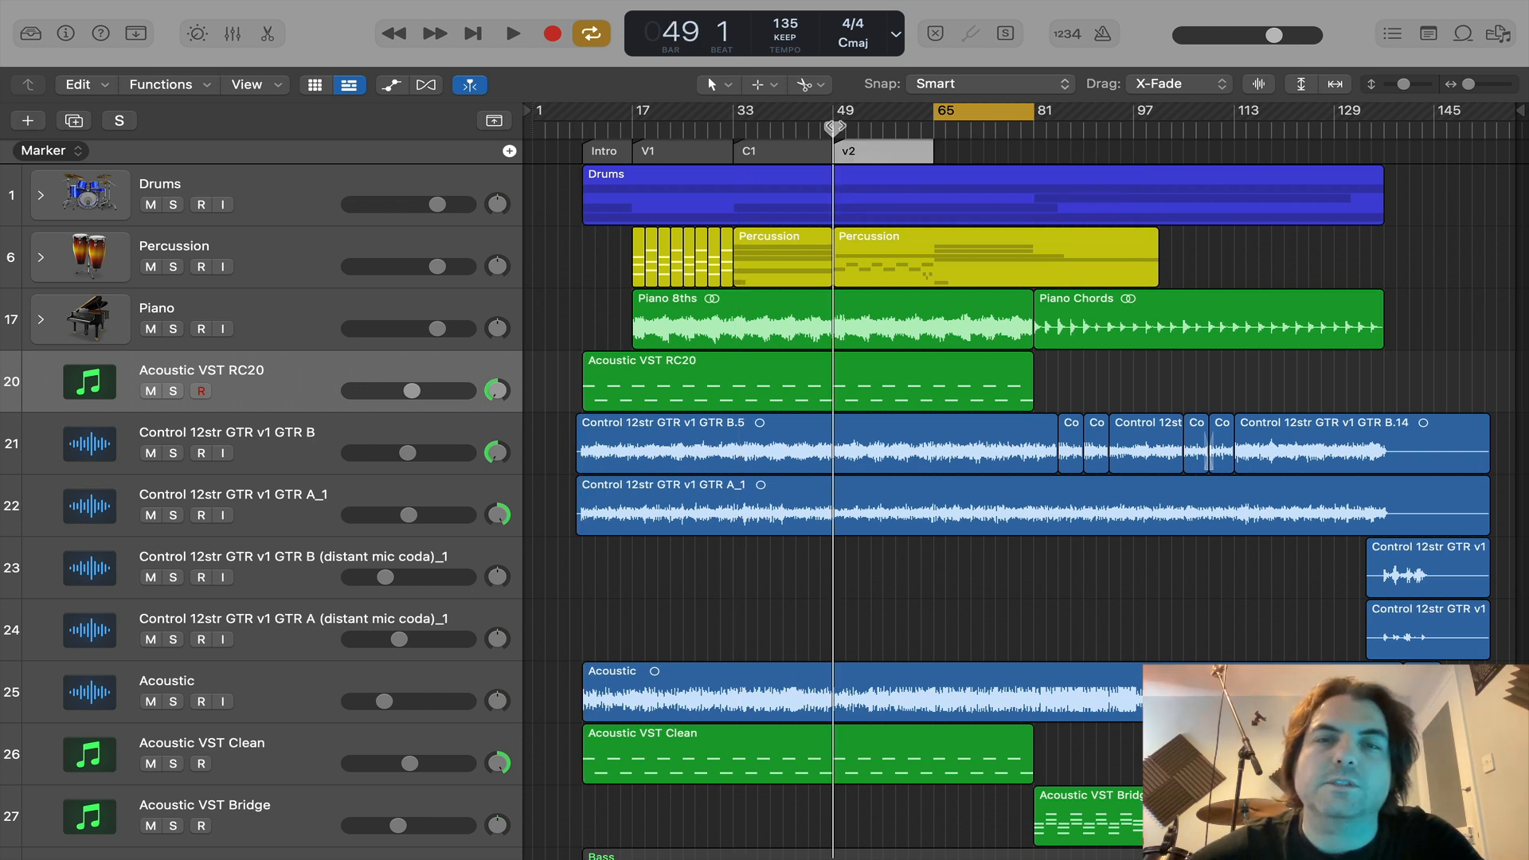
left_click(639, 137)
left_click(583, 132)
key("super+Right")
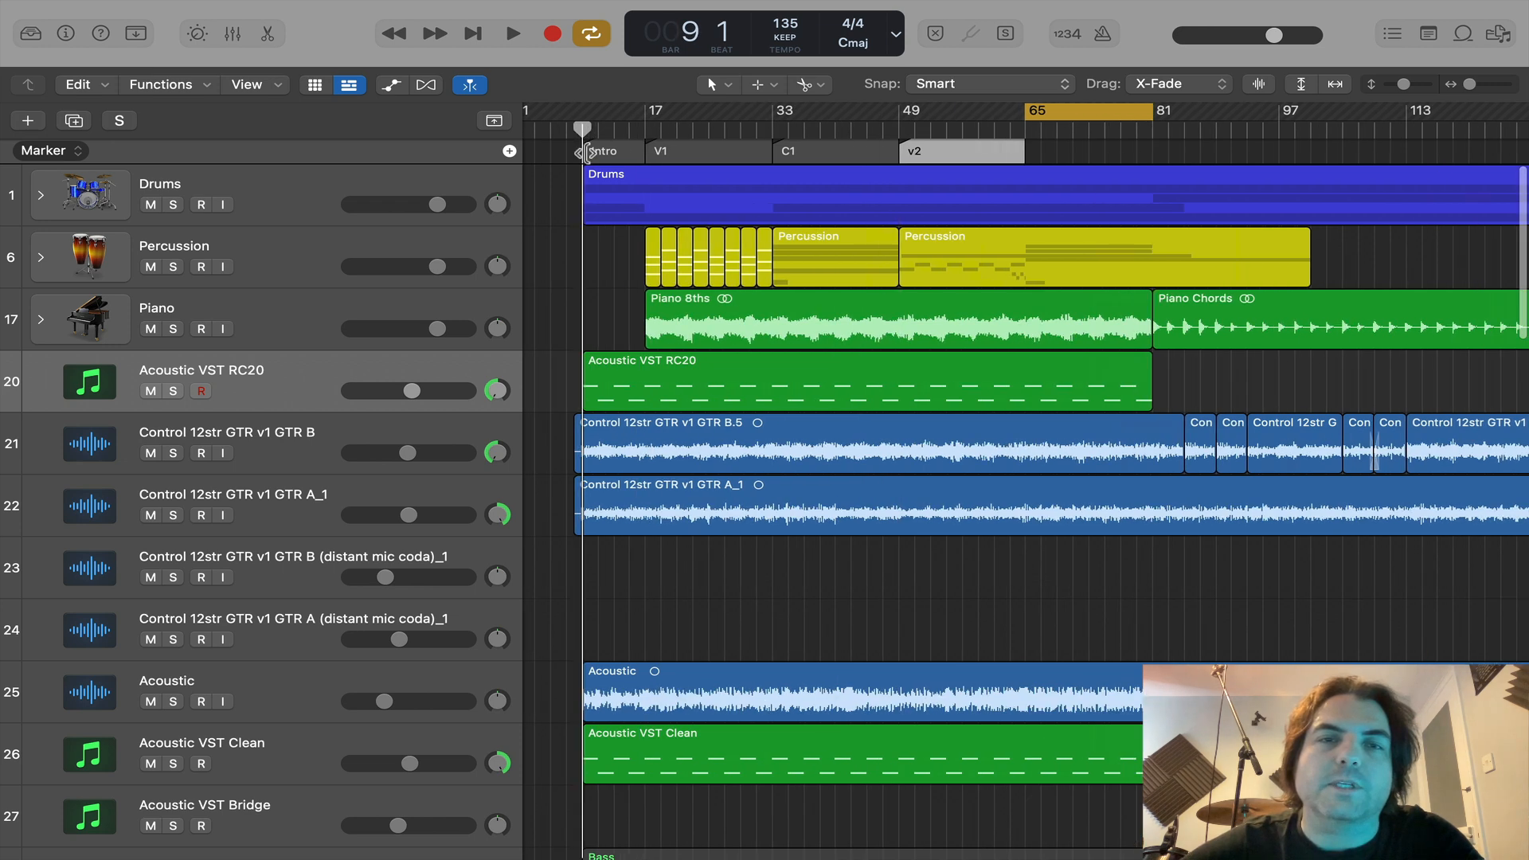
Step: Turn off cycle mode and colour the Intro, V1 and v2 markers bright red
left_click(1145, 109)
left_click(613, 153)
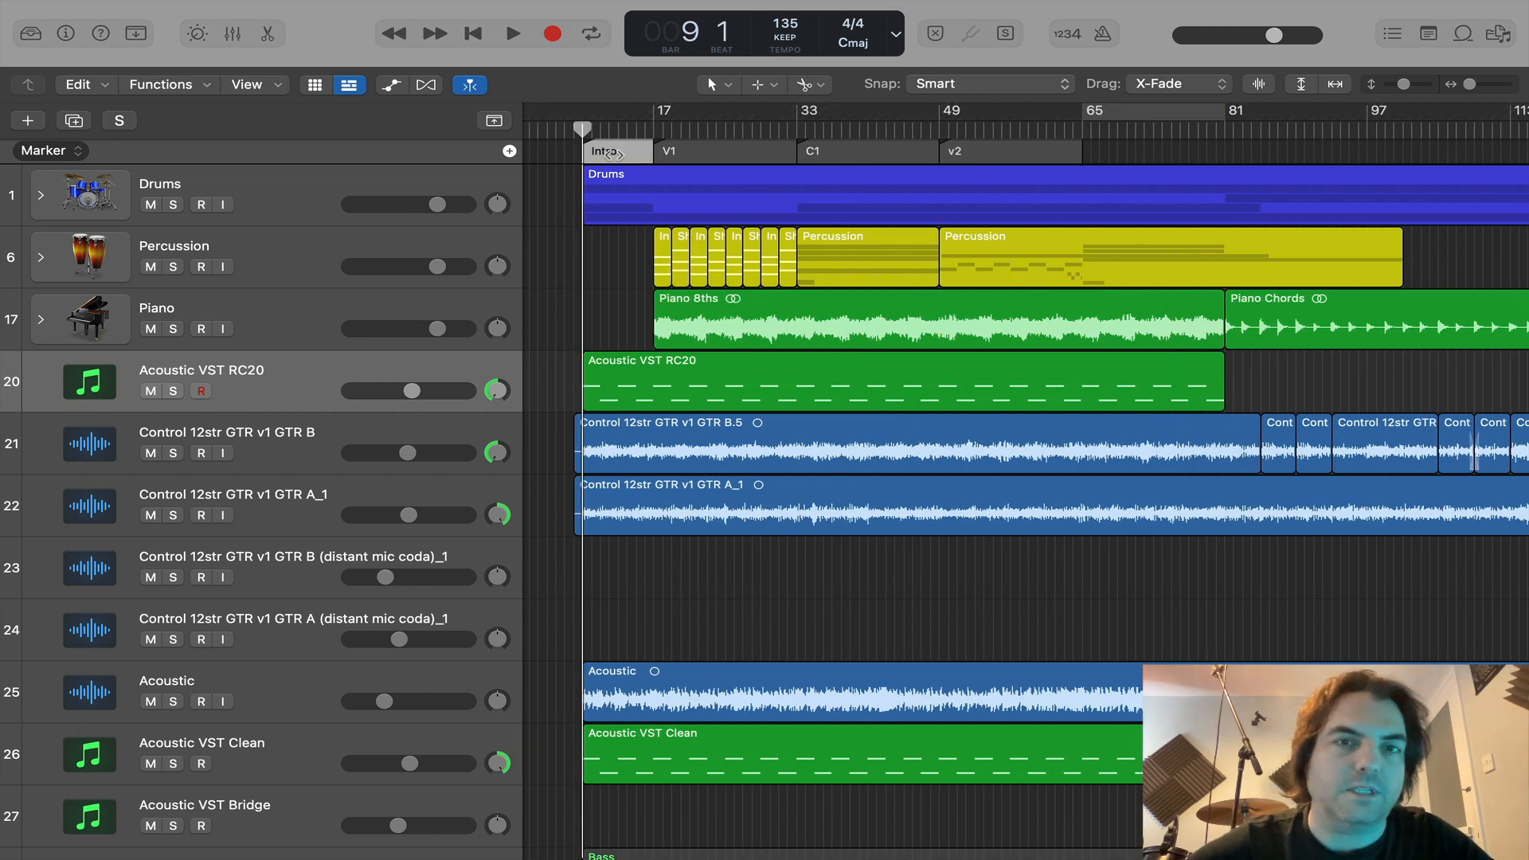
key("alt+c")
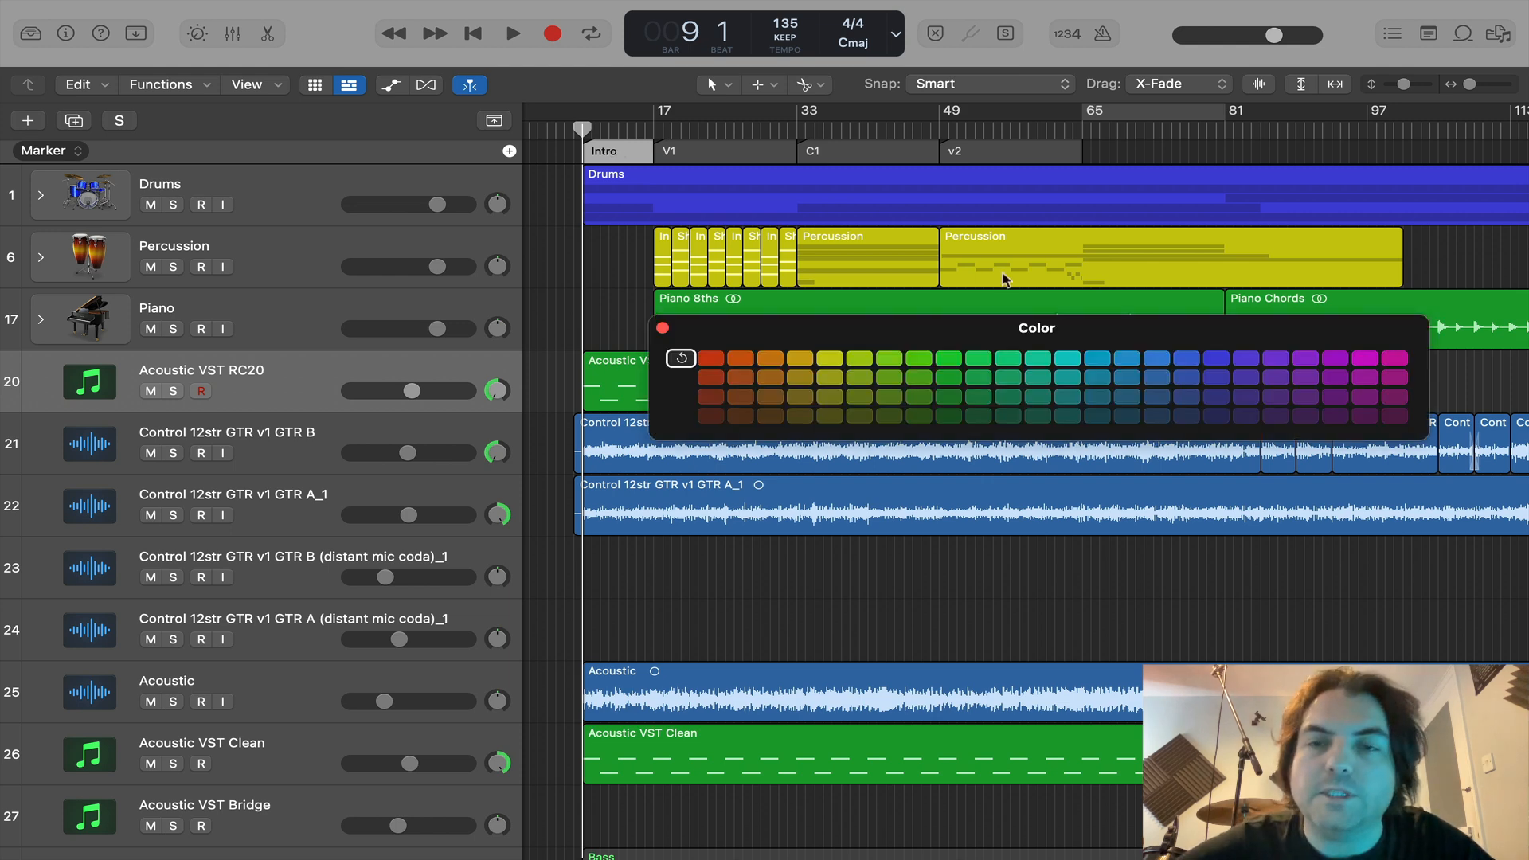
left_click(712, 359)
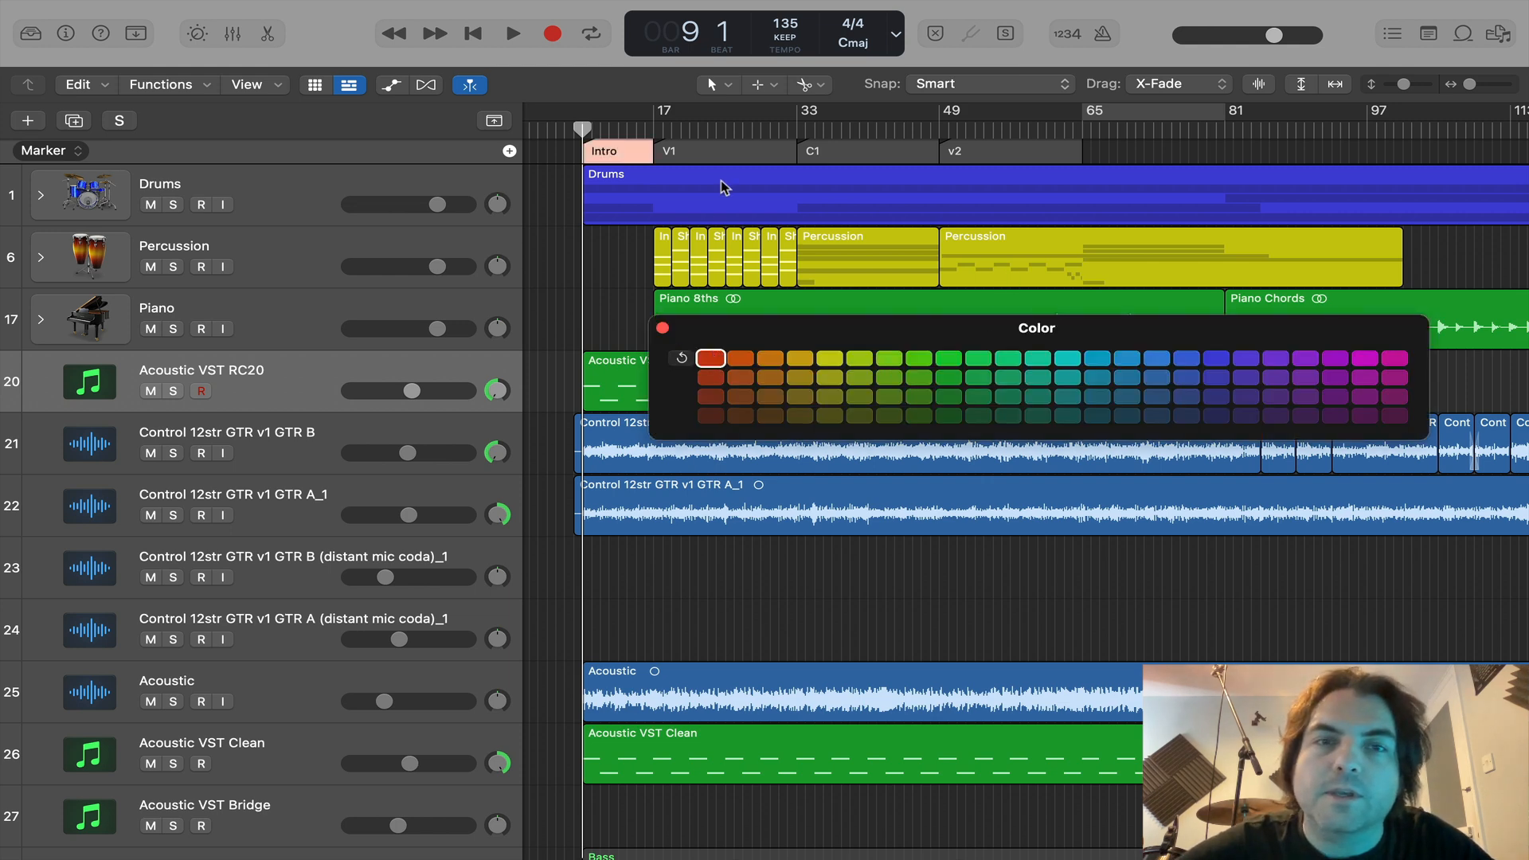
left_click(720, 156)
left_click(711, 359)
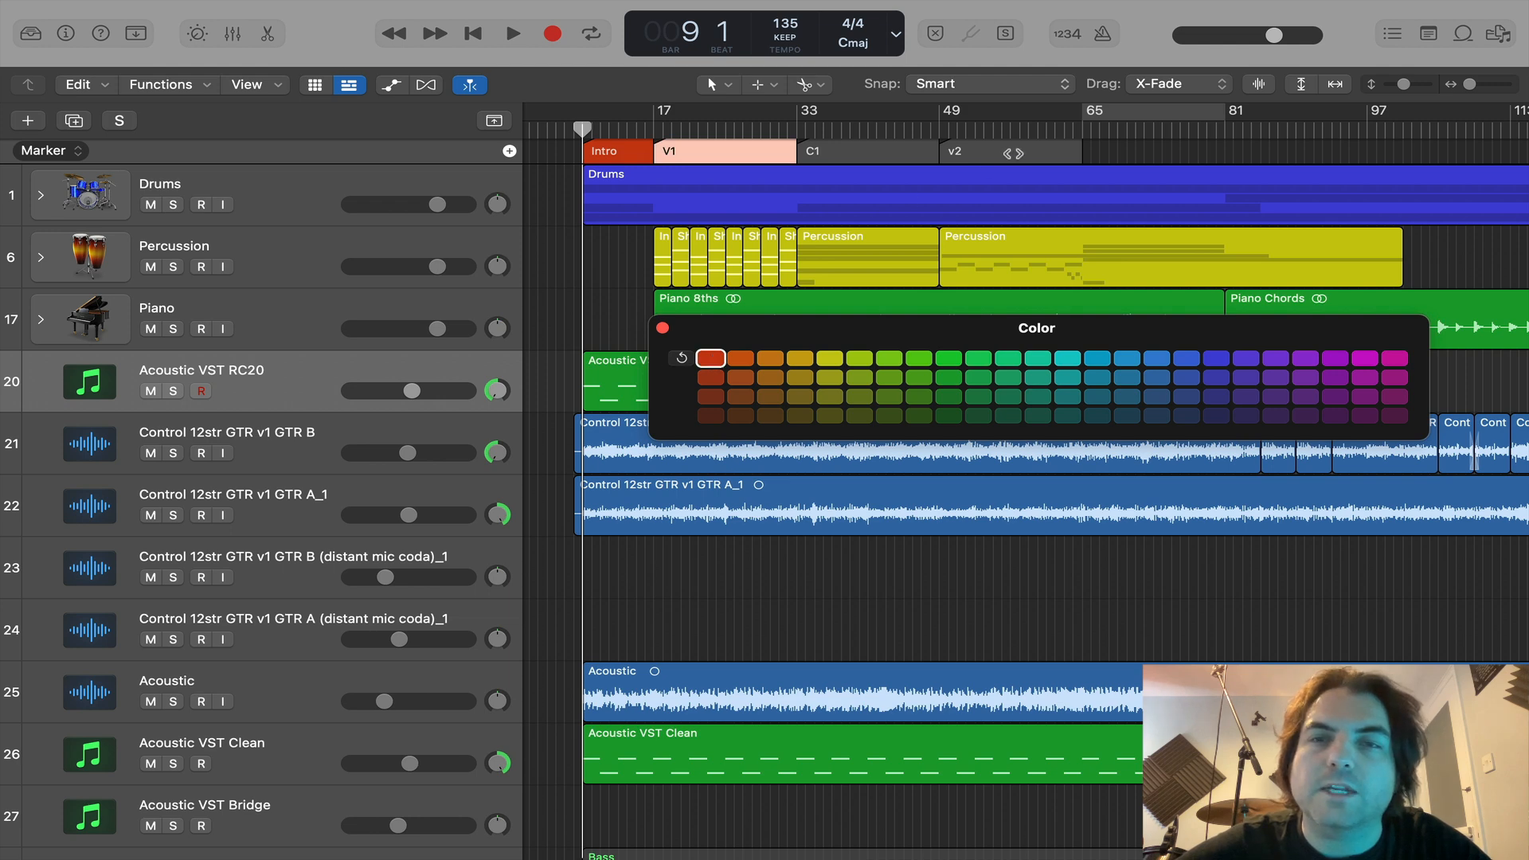
left_click(1016, 152)
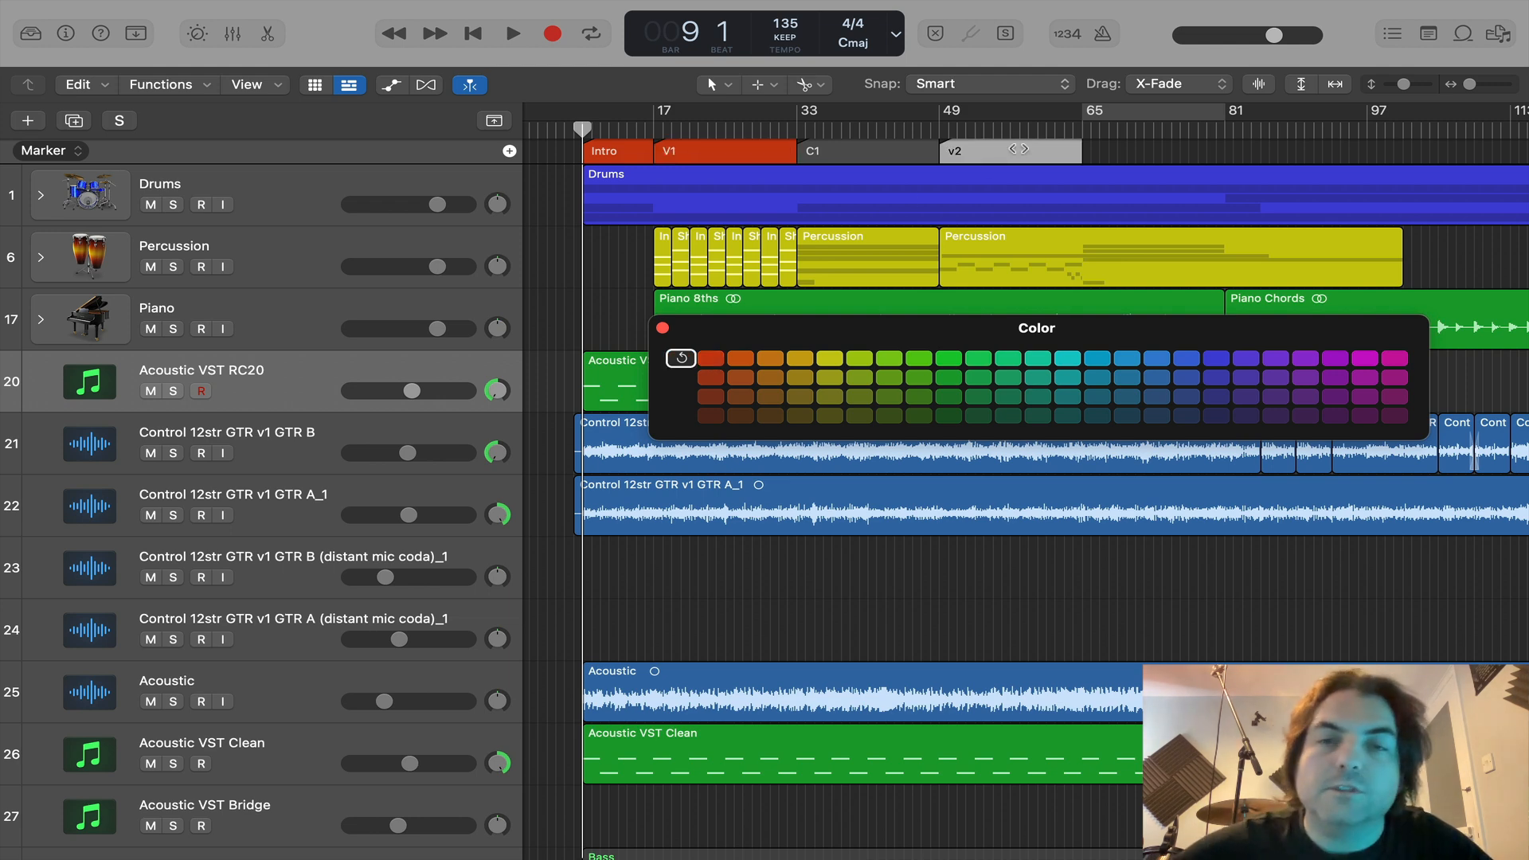
left_click(717, 356)
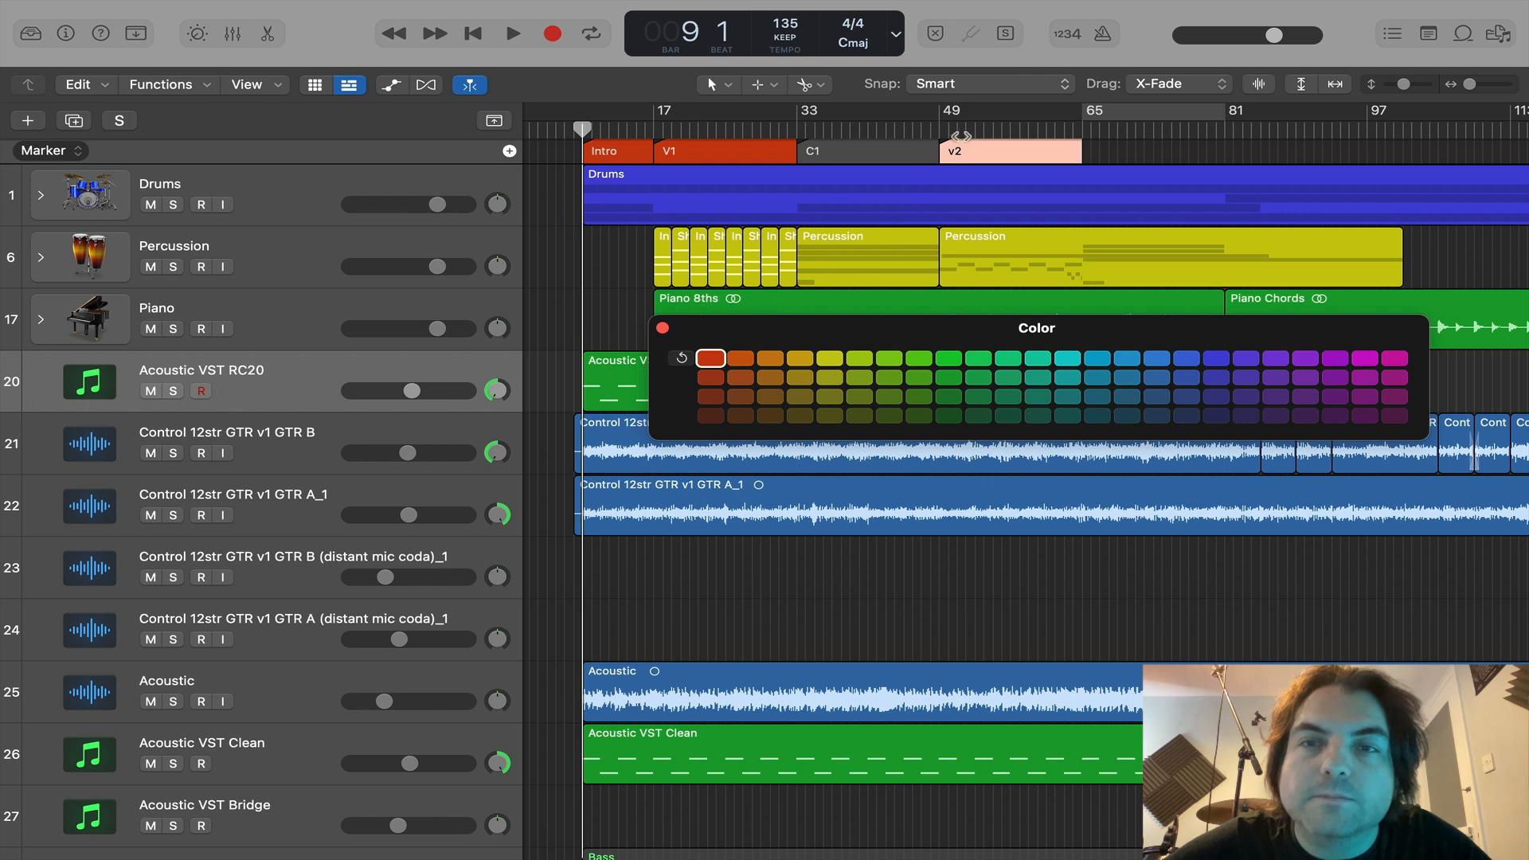
Step: Colour the C1 marker bright yellow
left_click(1123, 153)
left_click(867, 150)
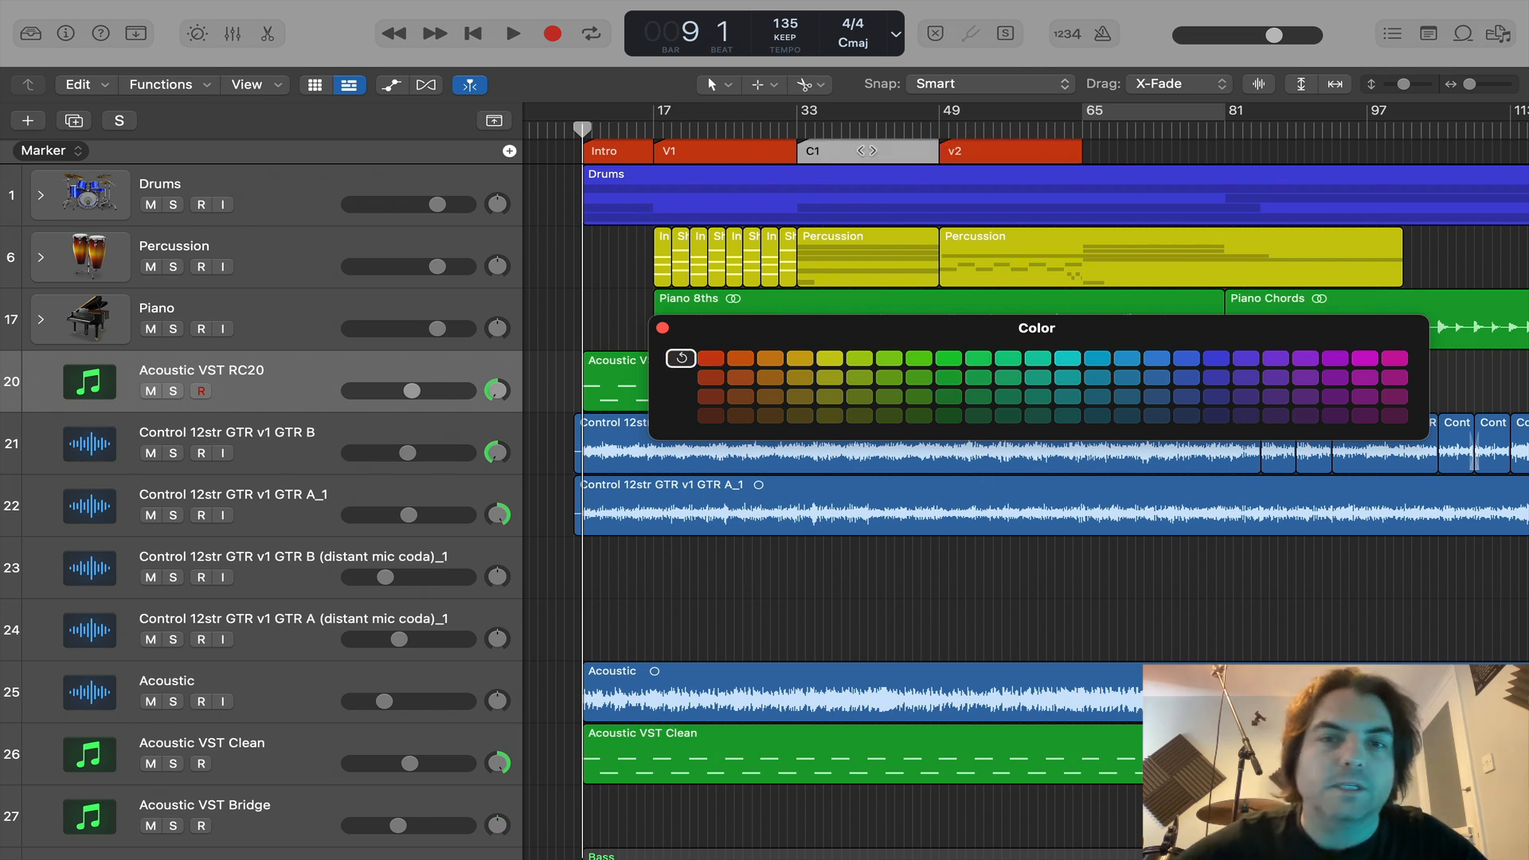
left_click(829, 358)
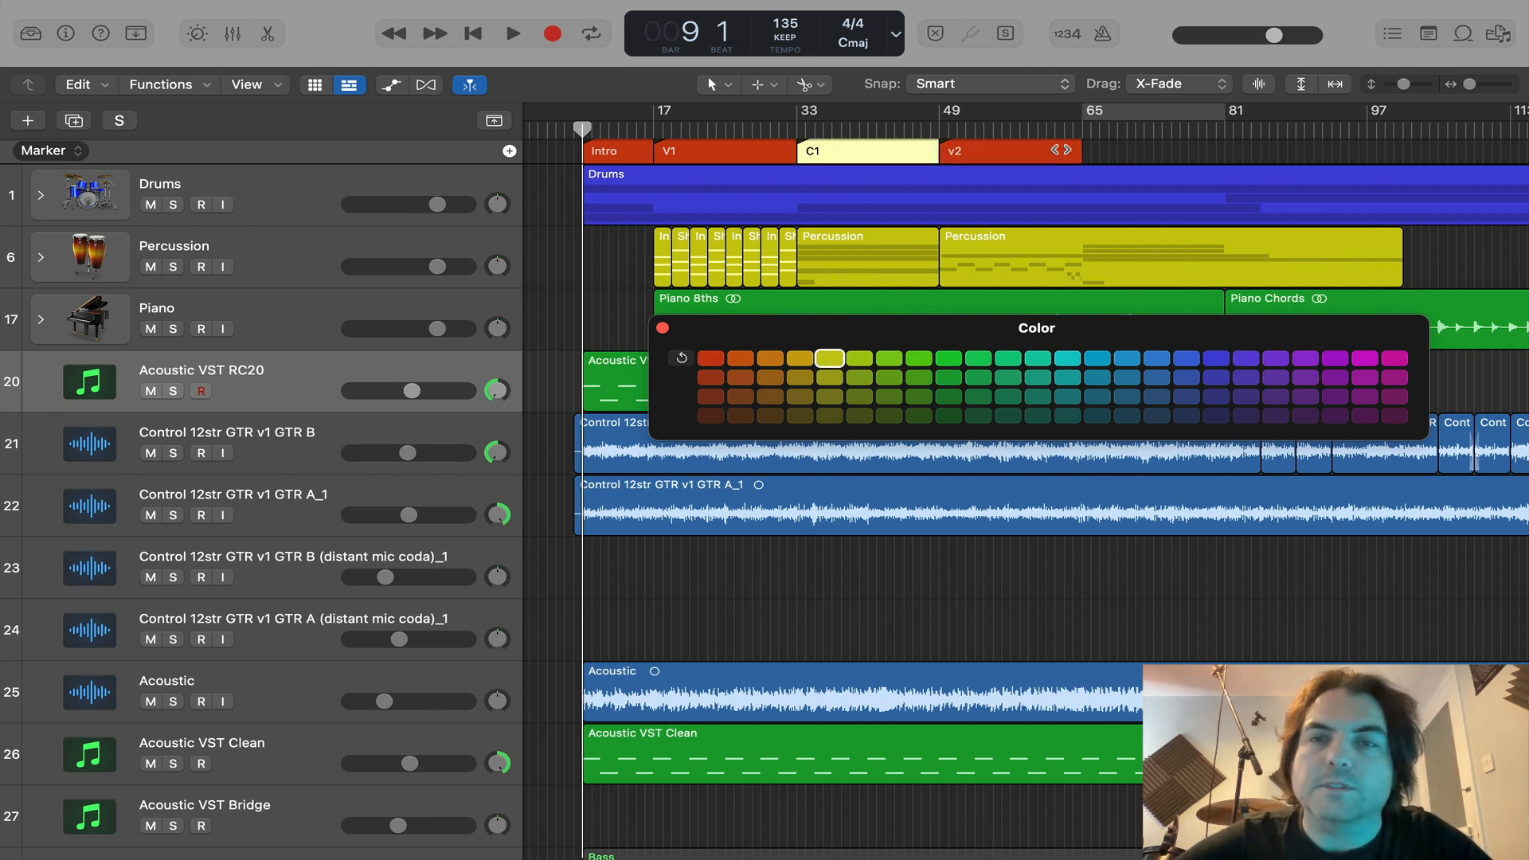
Step: Turn on cycle mode for bars 65–81 and create a marker named C2 from that range
left_click(1133, 112)
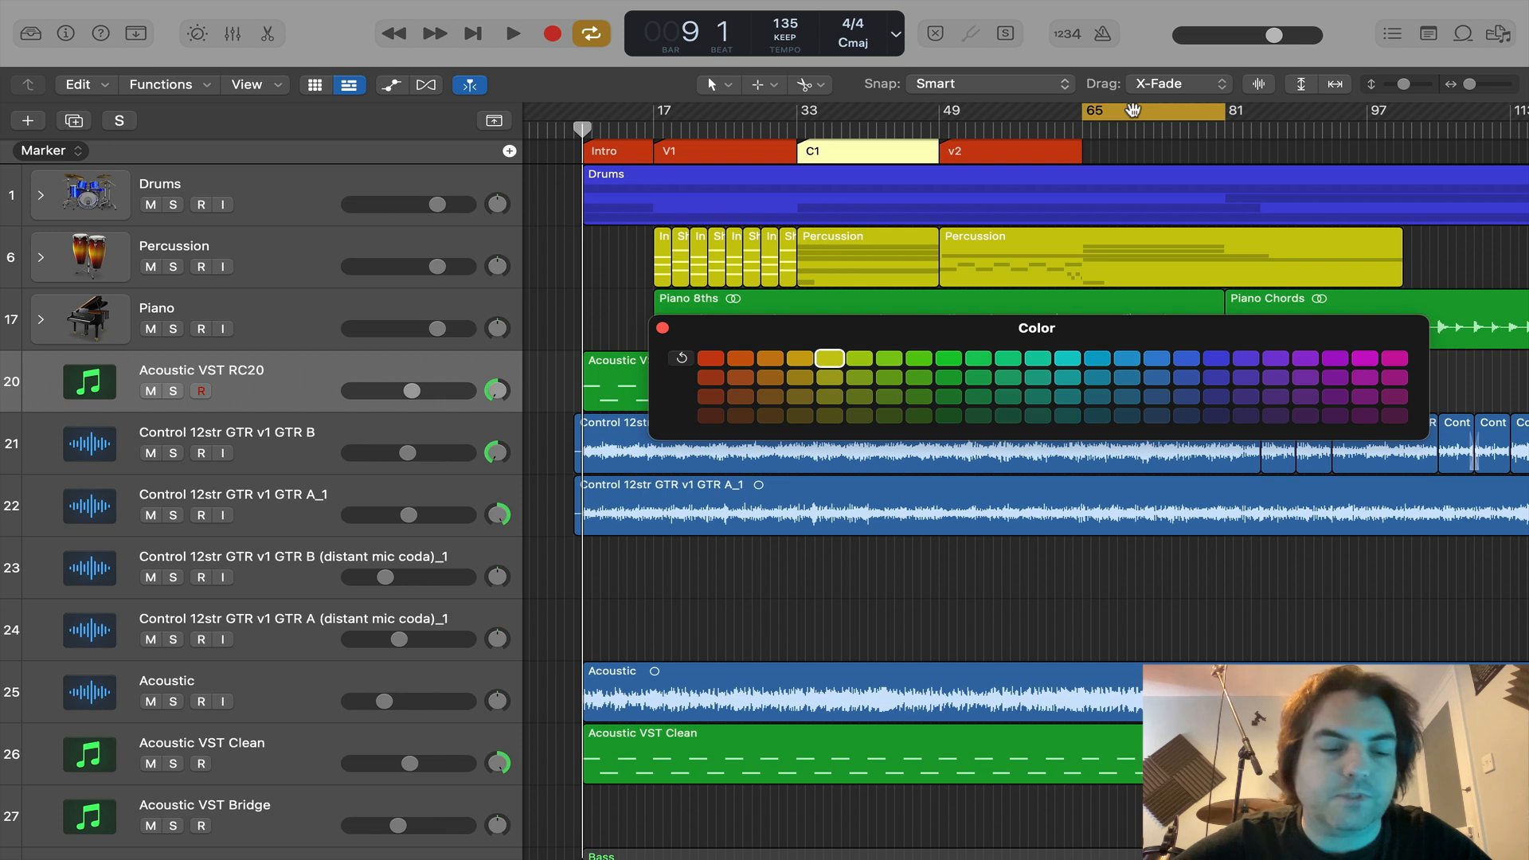
left_click_drag(1133, 110, 1134, 151)
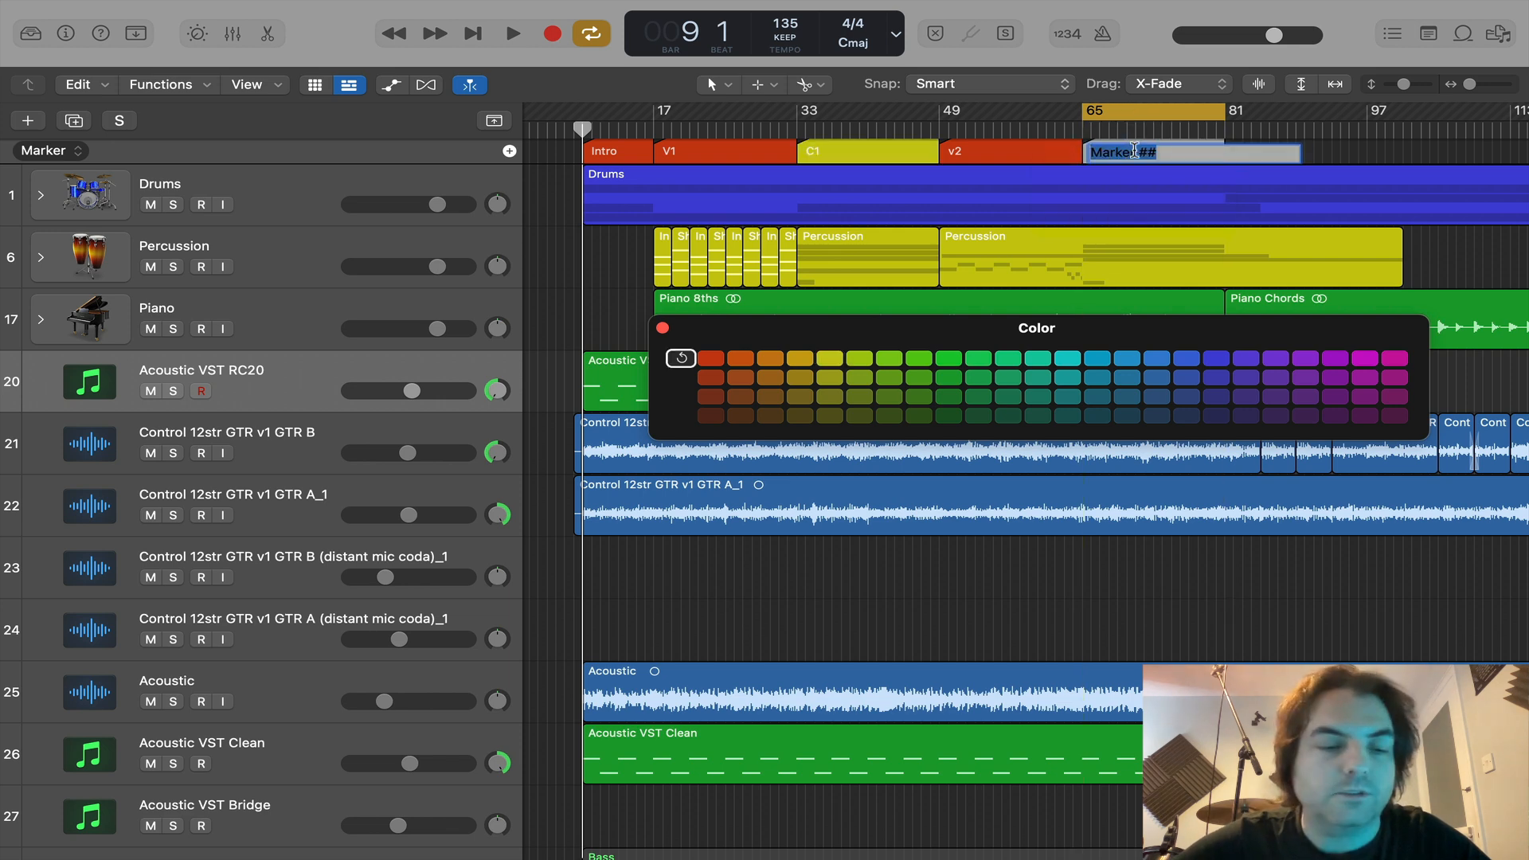
type("C2")
key("Return")
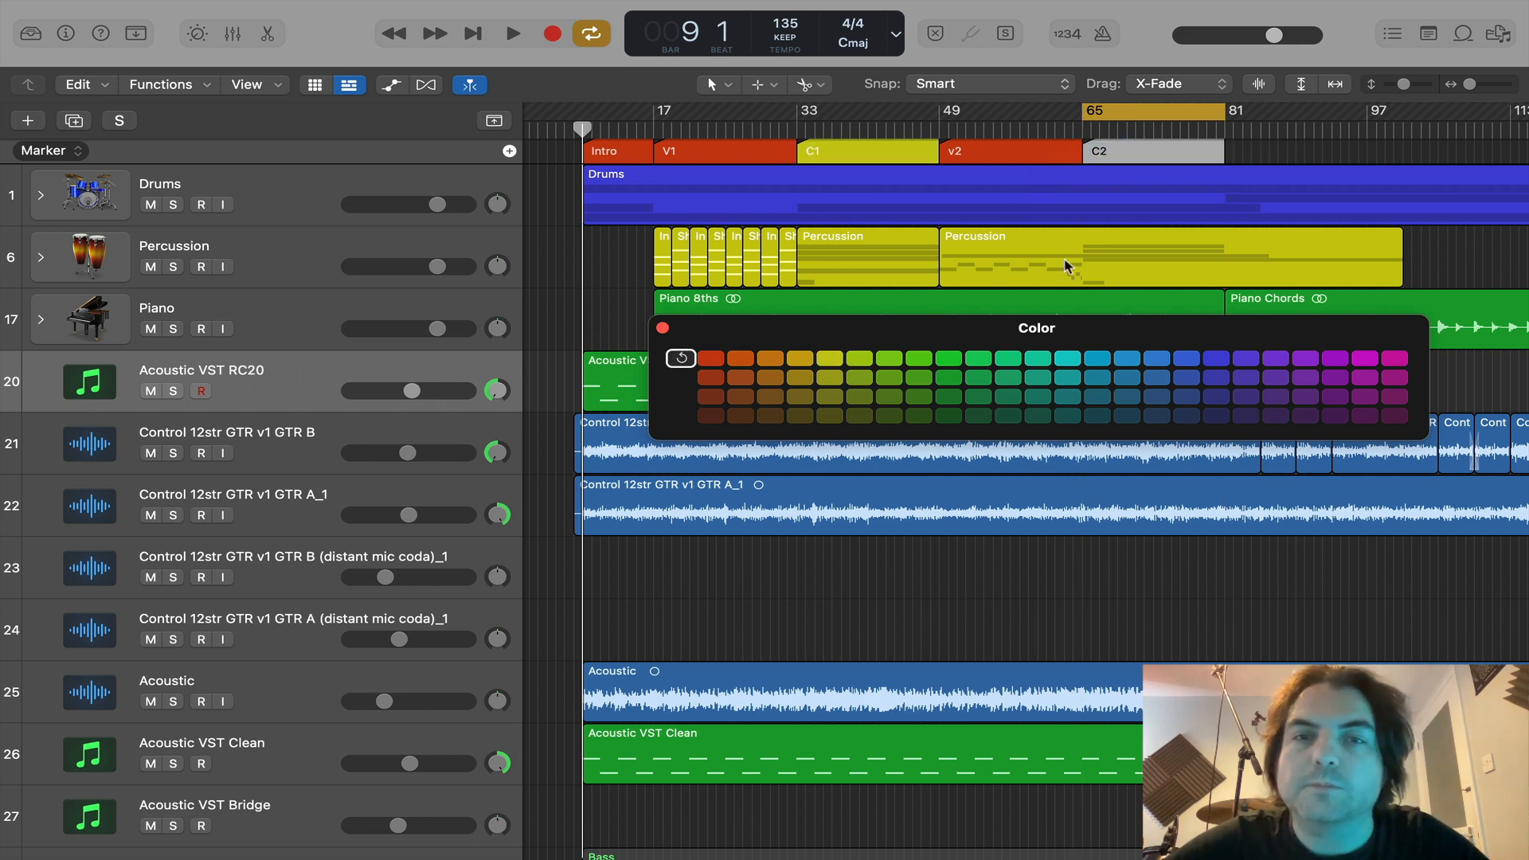
Step: Colour the C2 marker the same bright yellow as C1 and turn off cycle mode
left_click(862, 150)
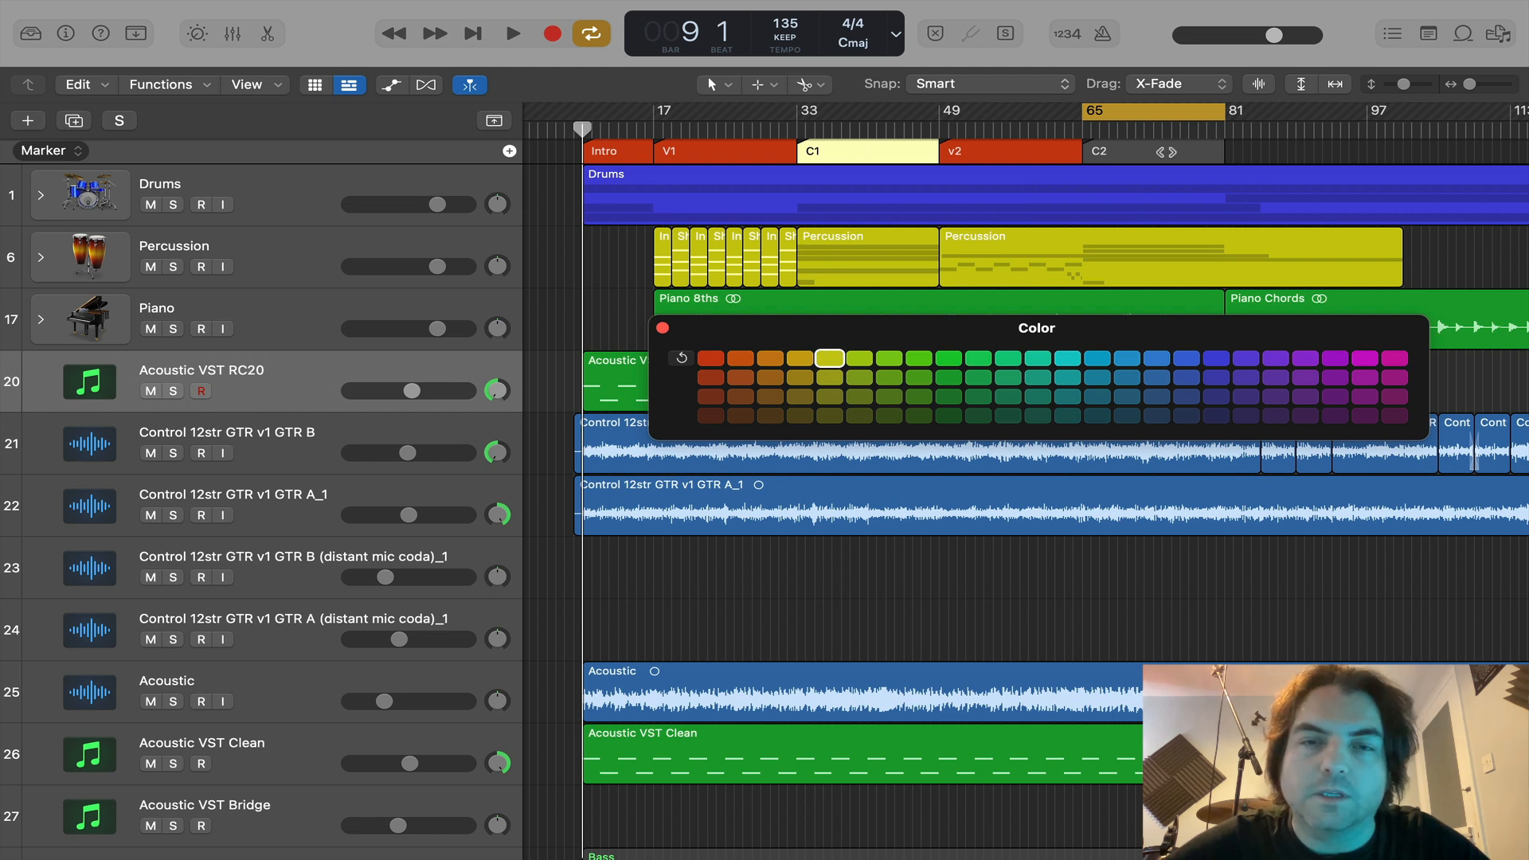
left_click(1166, 151)
left_click(832, 360)
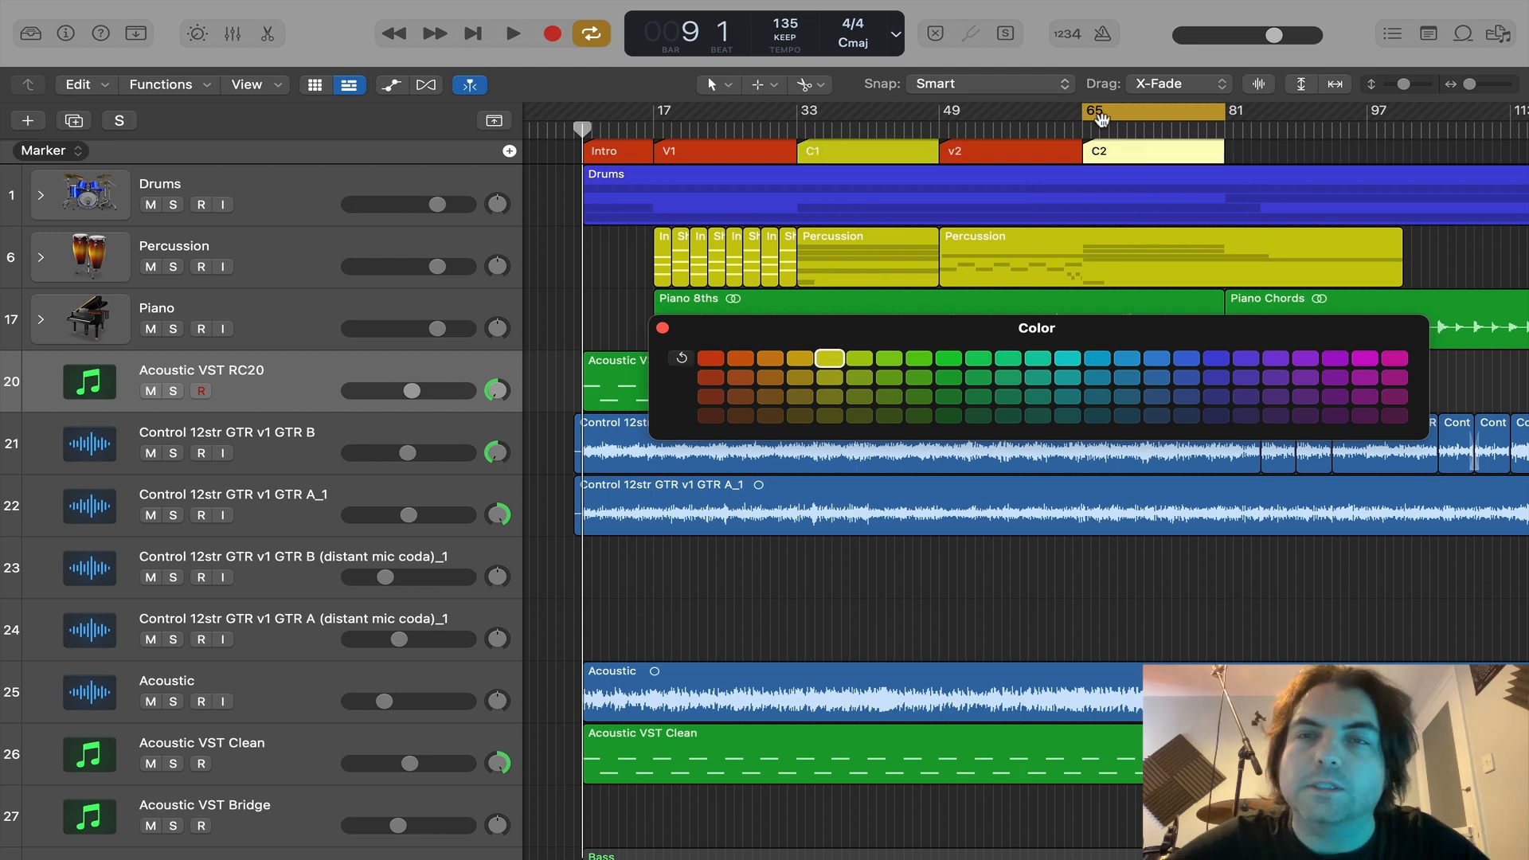
left_click(1121, 119)
Step: Recolour the Intro marker bright magenta-pink and close the colour palette
left_click(609, 152)
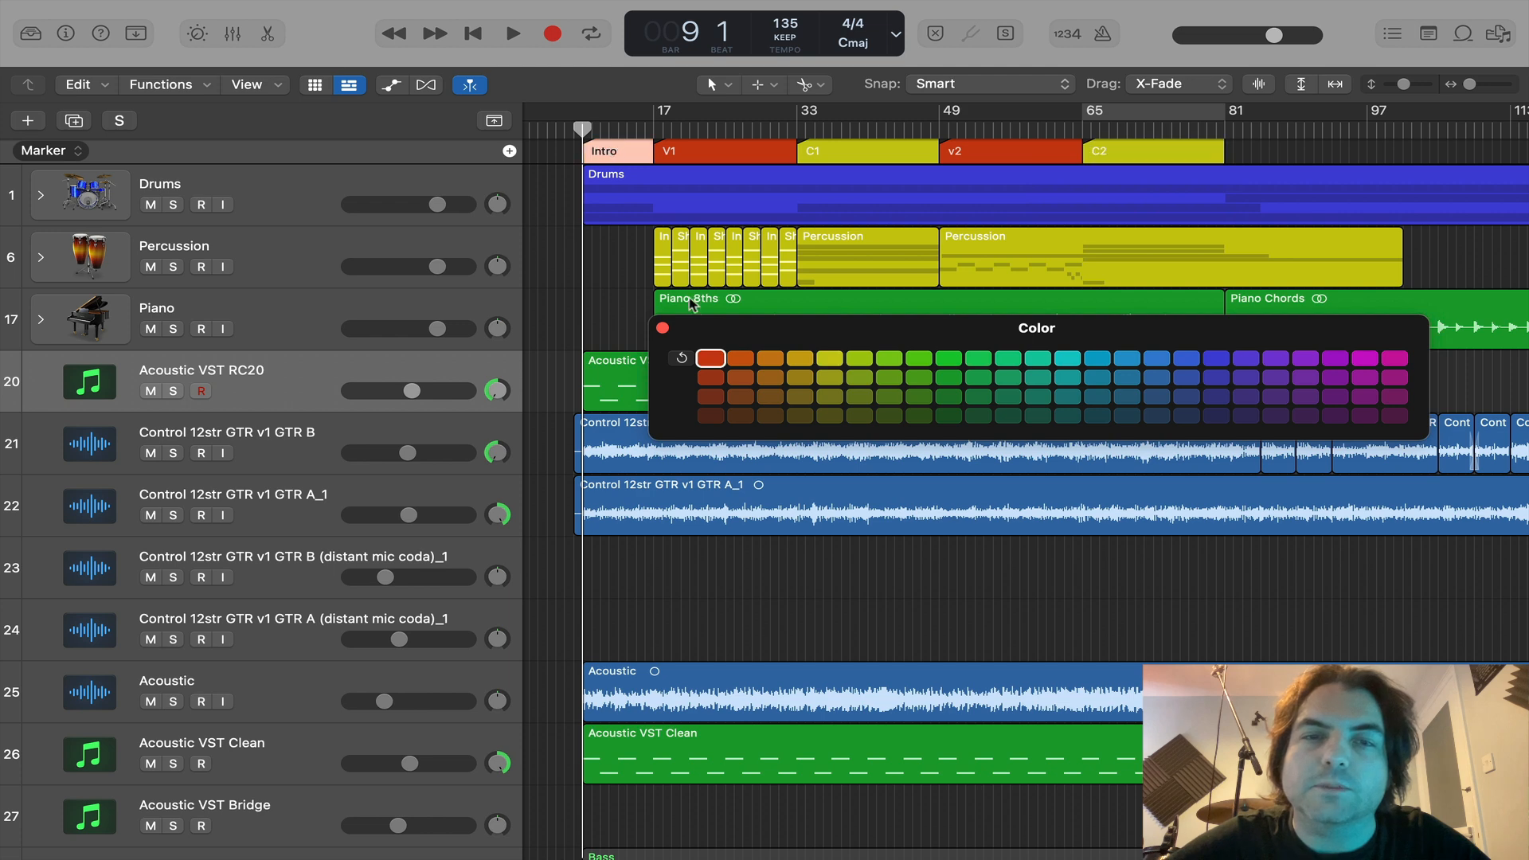
left_click(1395, 359)
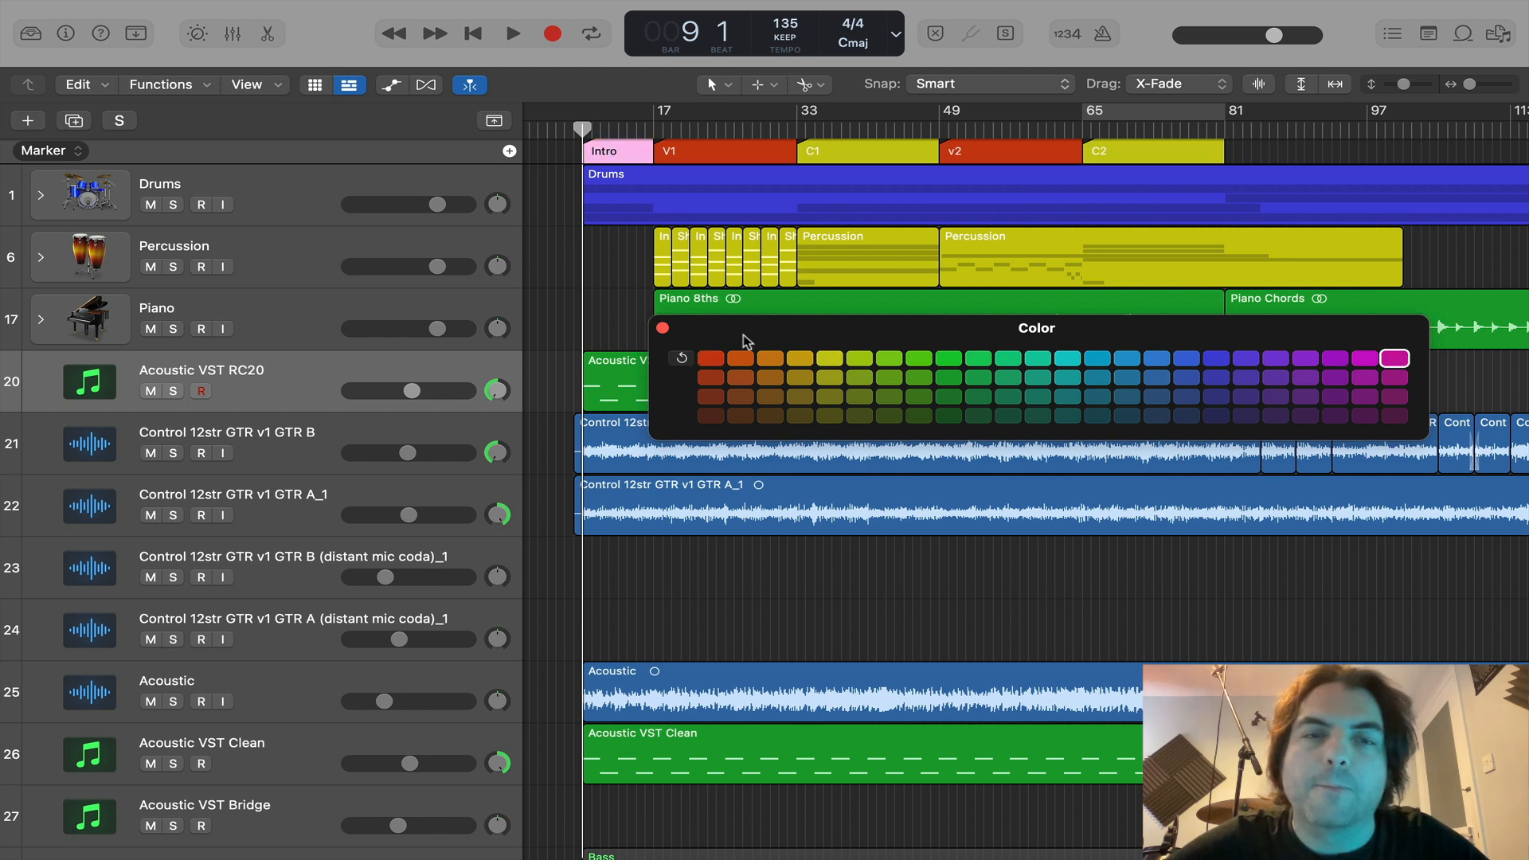
left_click(599, 271)
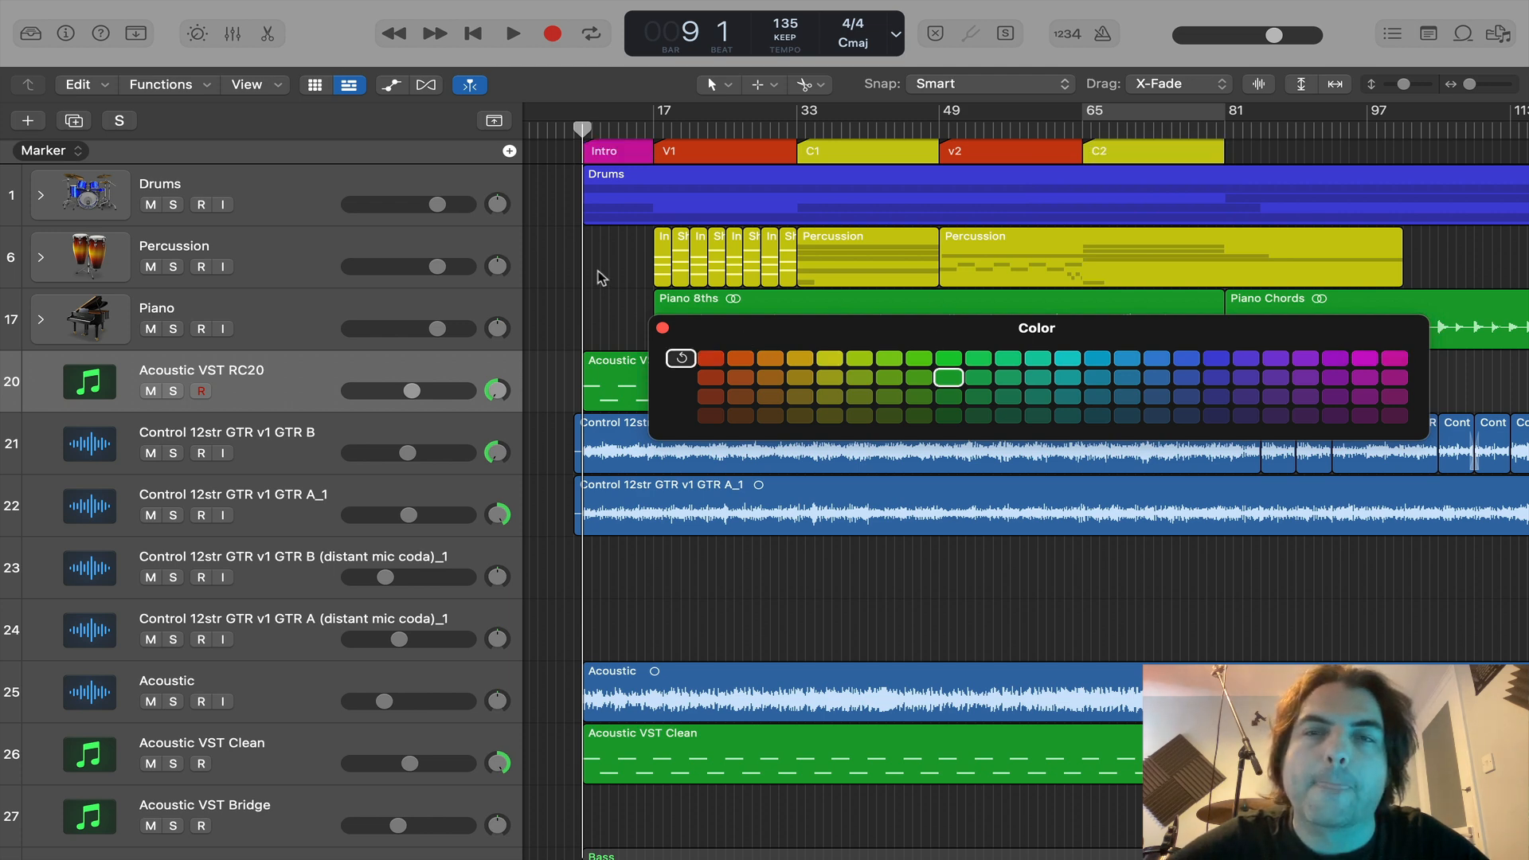
left_click(662, 328)
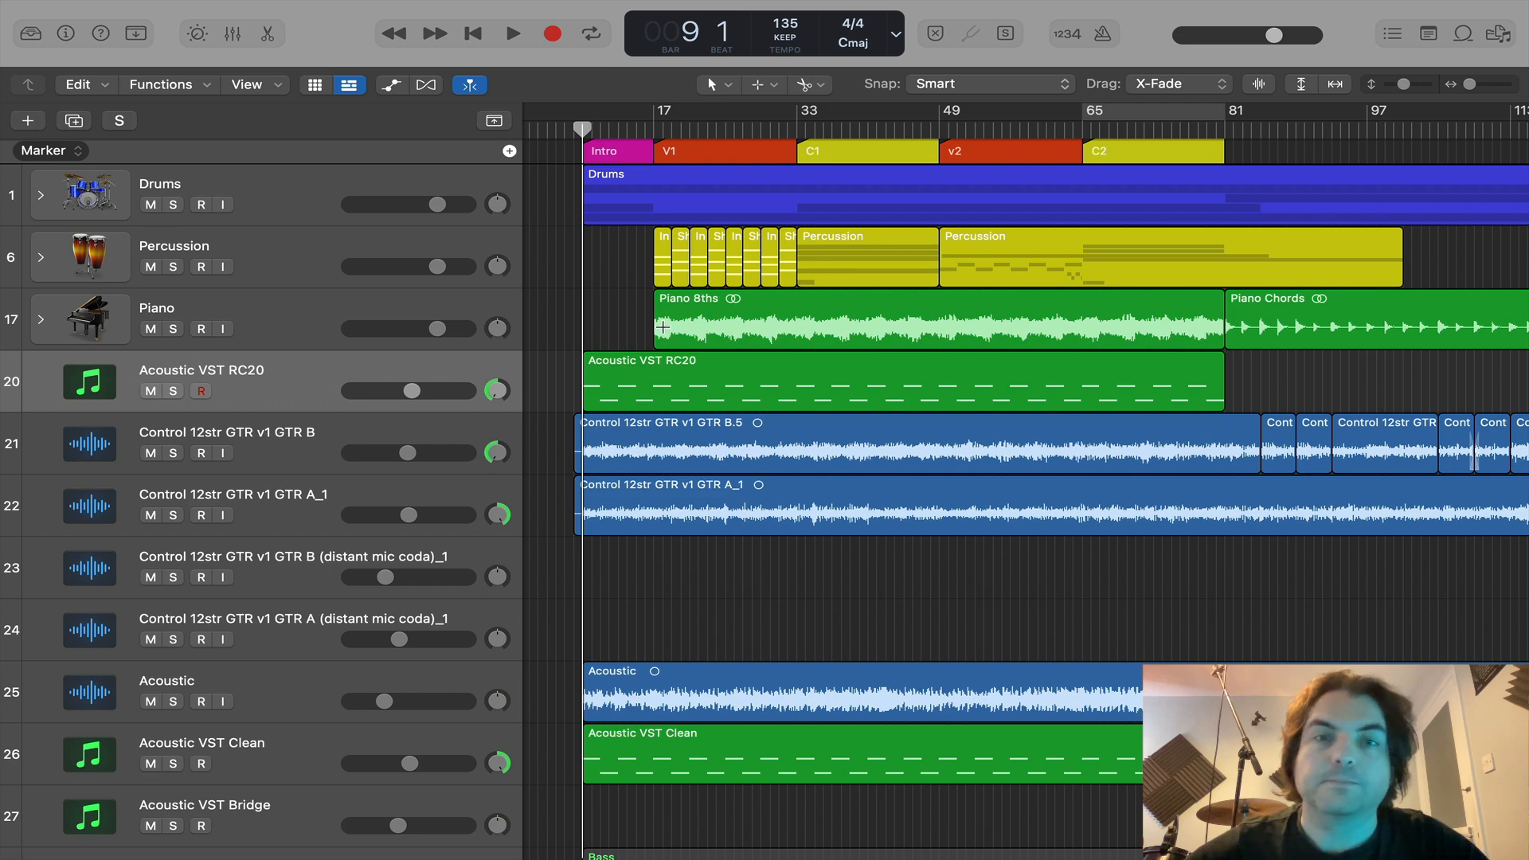
Step: Move the playhead to the start of V1, on to the start of v2, and back to bar 16
scroll(663, 327, "up", 2)
scroll(663, 327, "down", 6)
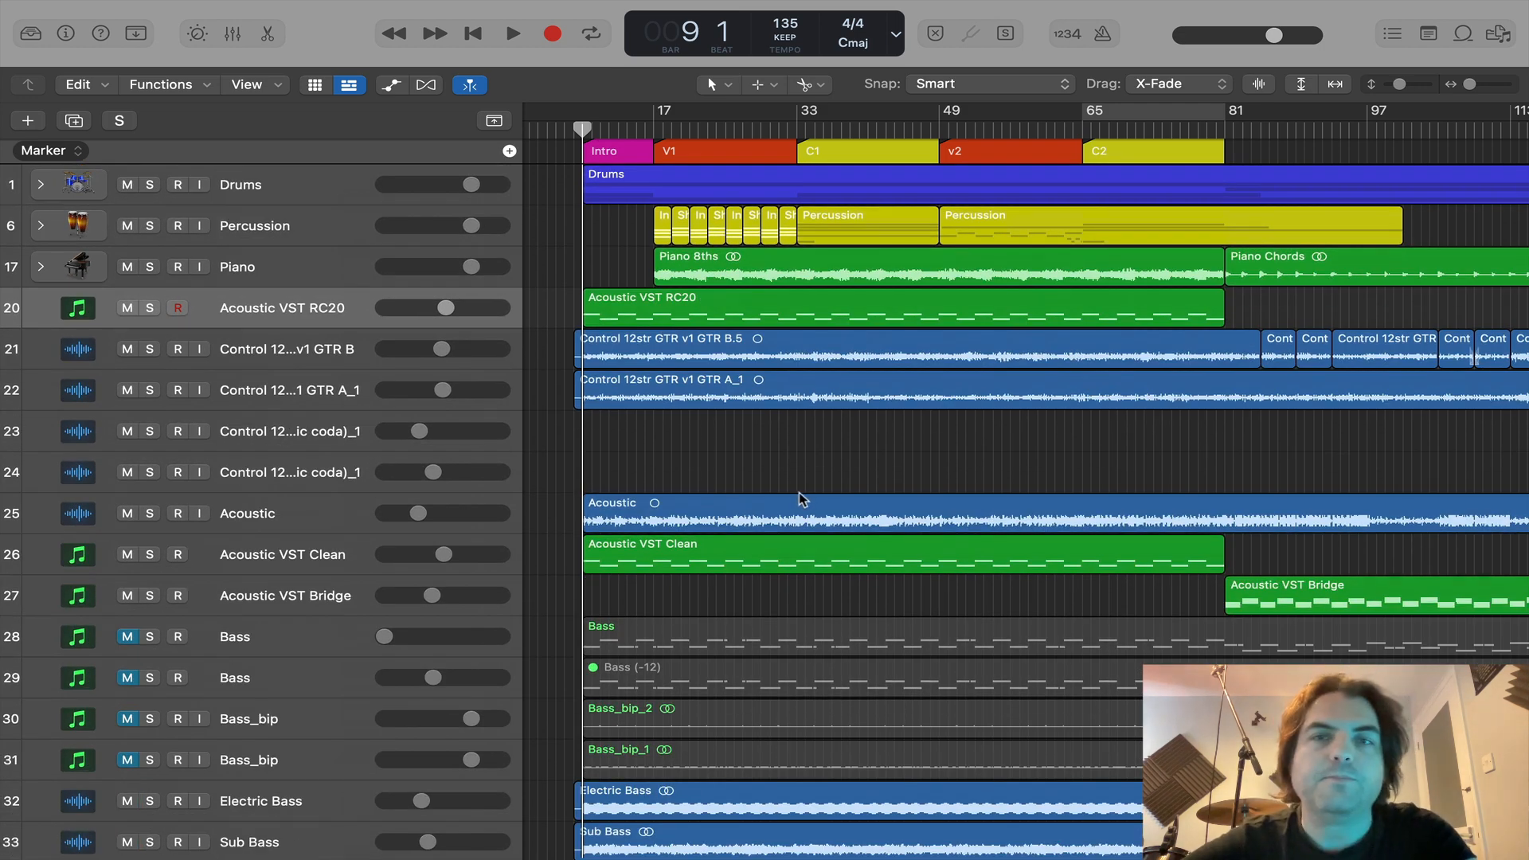
left_click(653, 132)
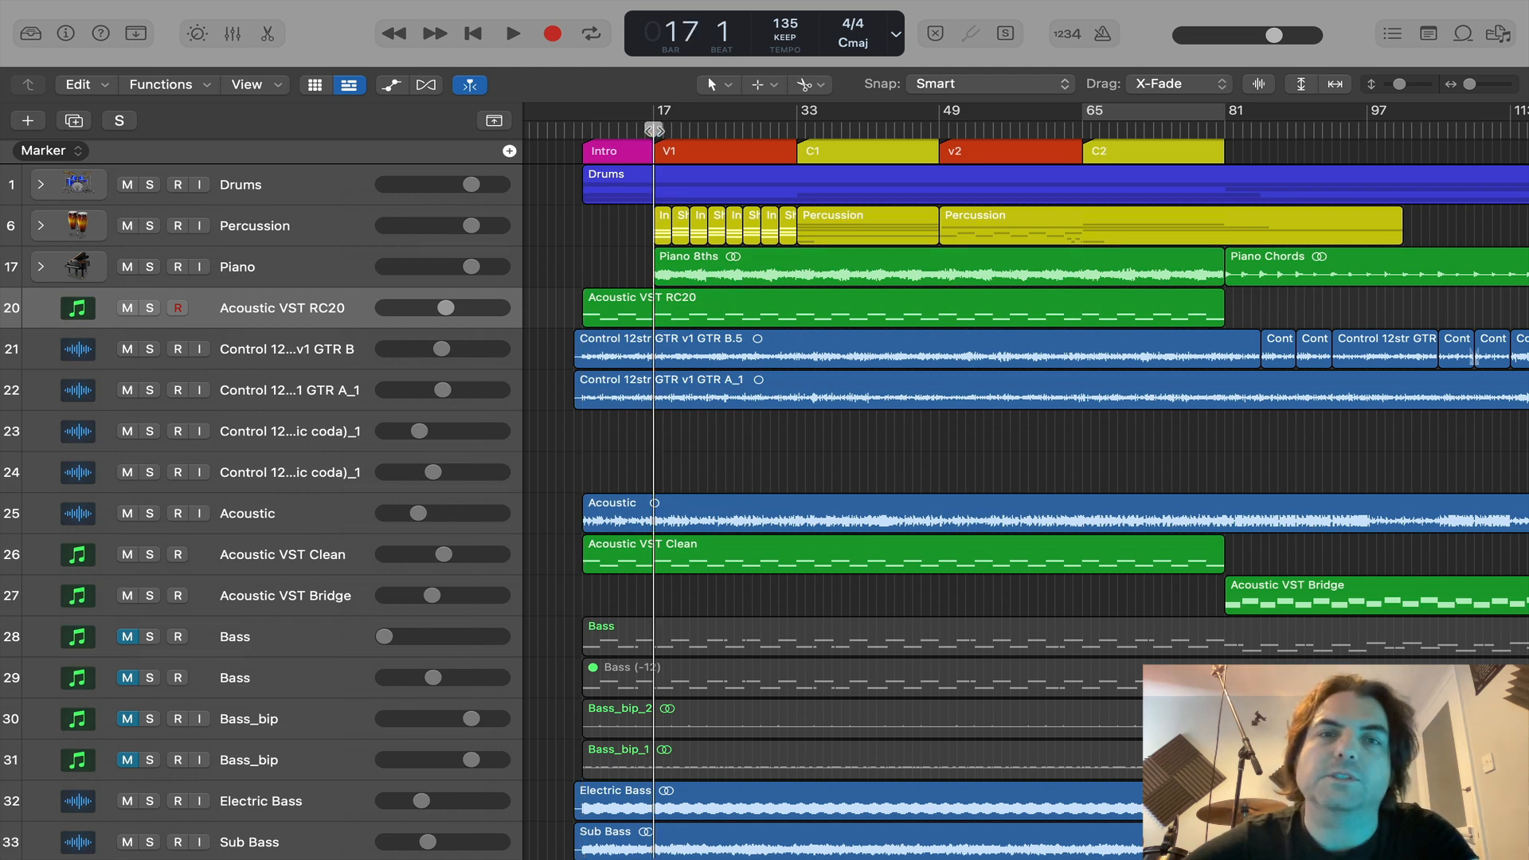
left_click(938, 133)
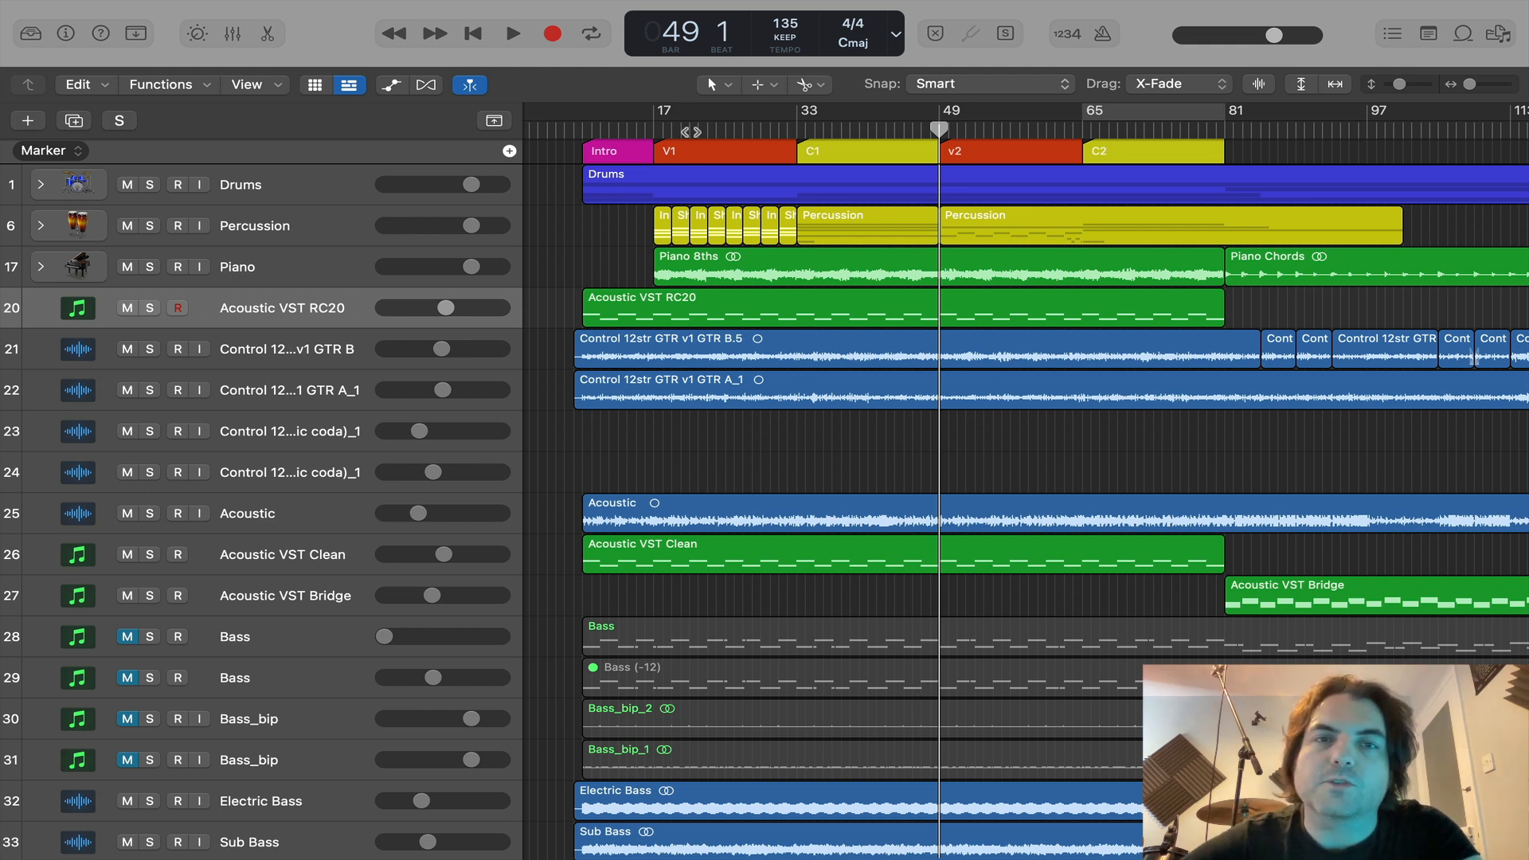
left_click(646, 130)
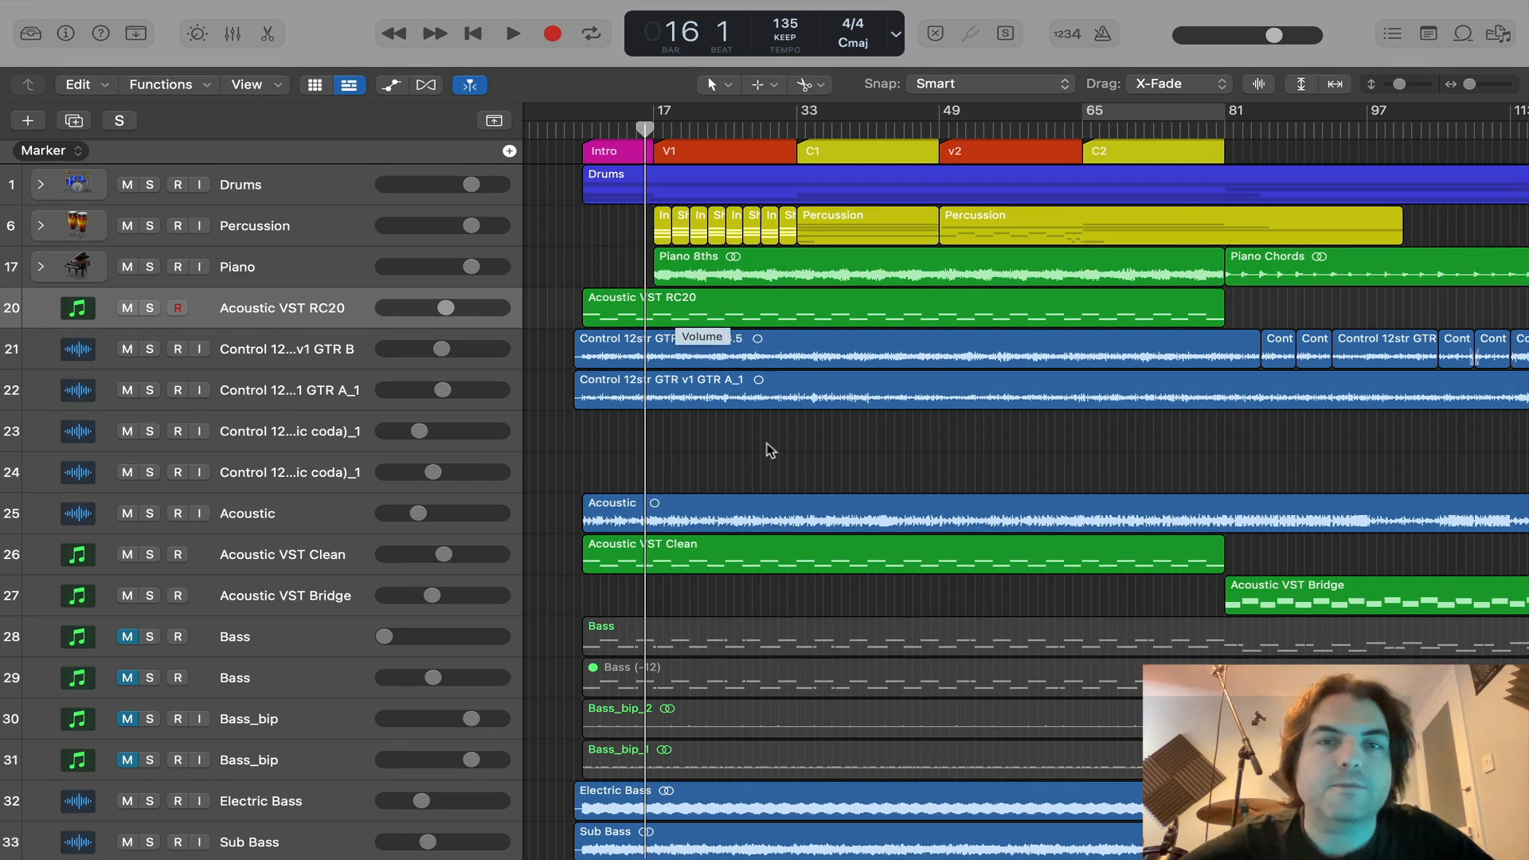
Step: Set Marquee as the secondary tool and delete the silent Funky Synth audio after C2, from about bar 82 to bar 104
scroll(768, 446, "down", 10)
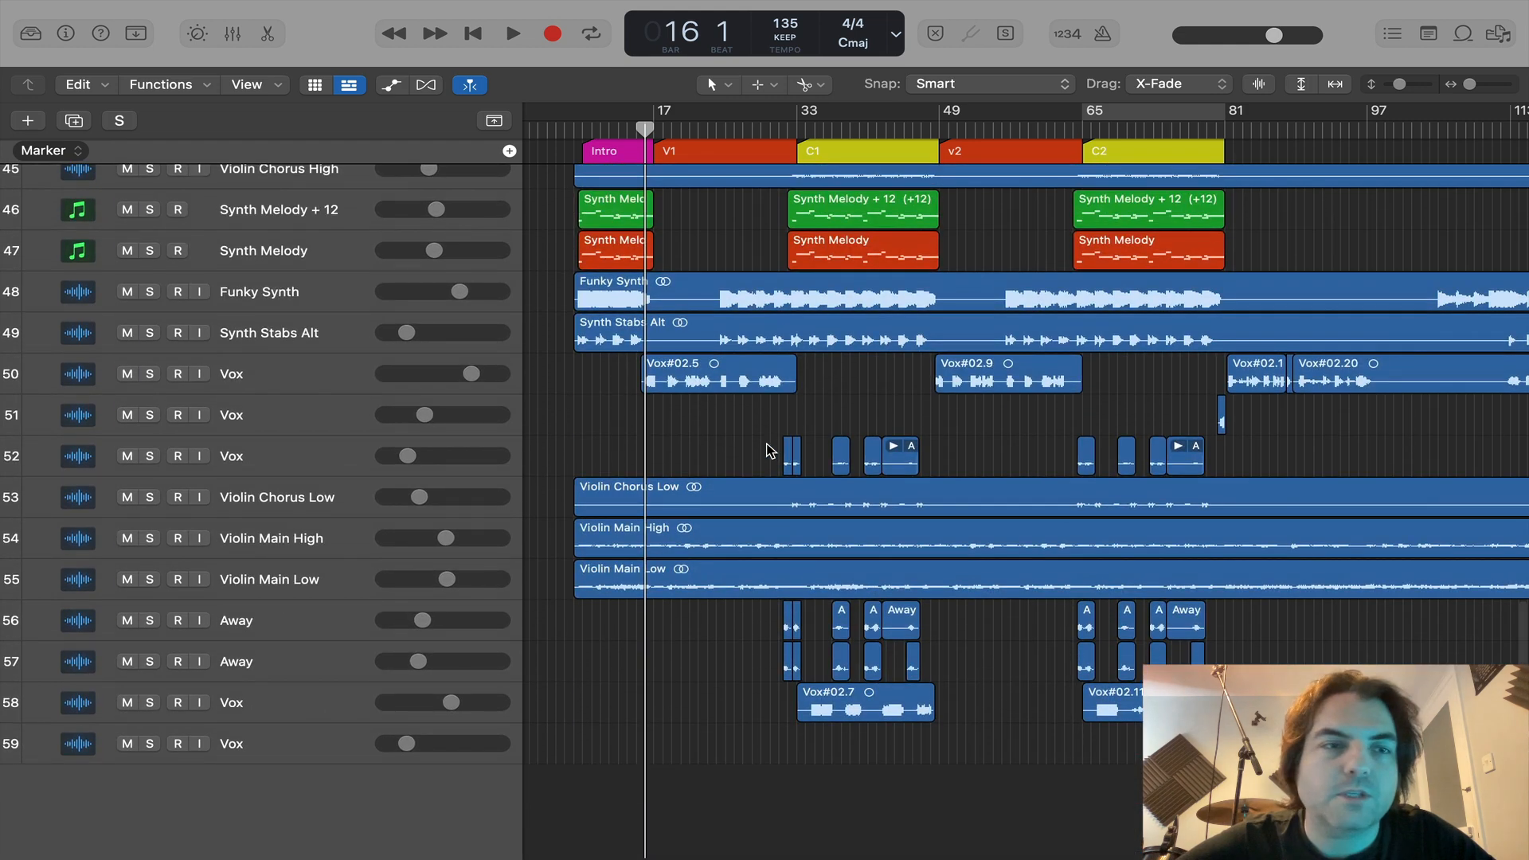
scroll(768, 451, "right", 10)
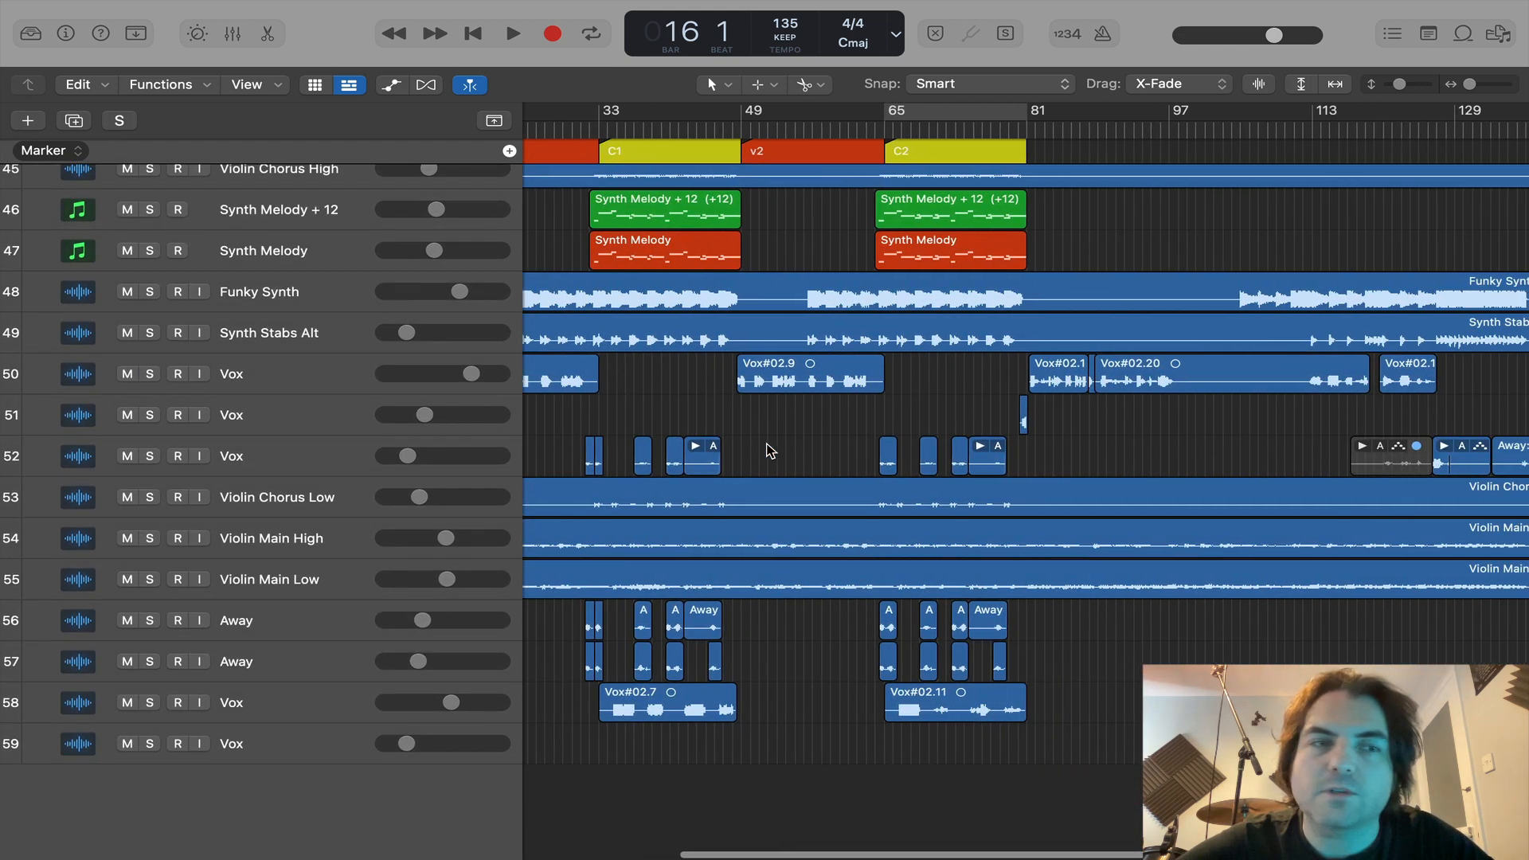
scroll(768, 451, "up", 1)
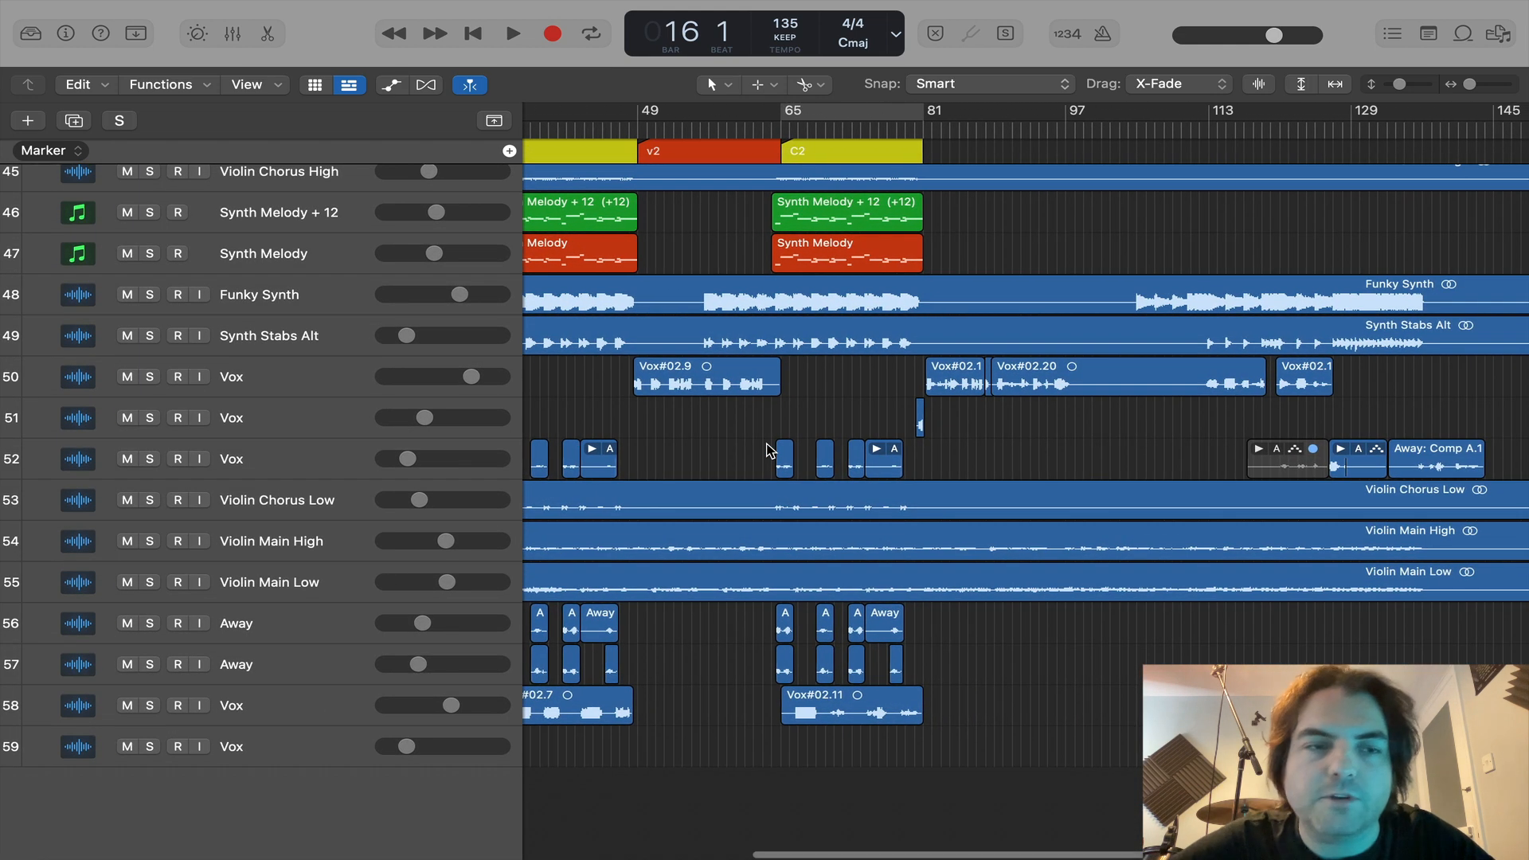
scroll(768, 451, "left", 3)
scroll(768, 451, "left", 6)
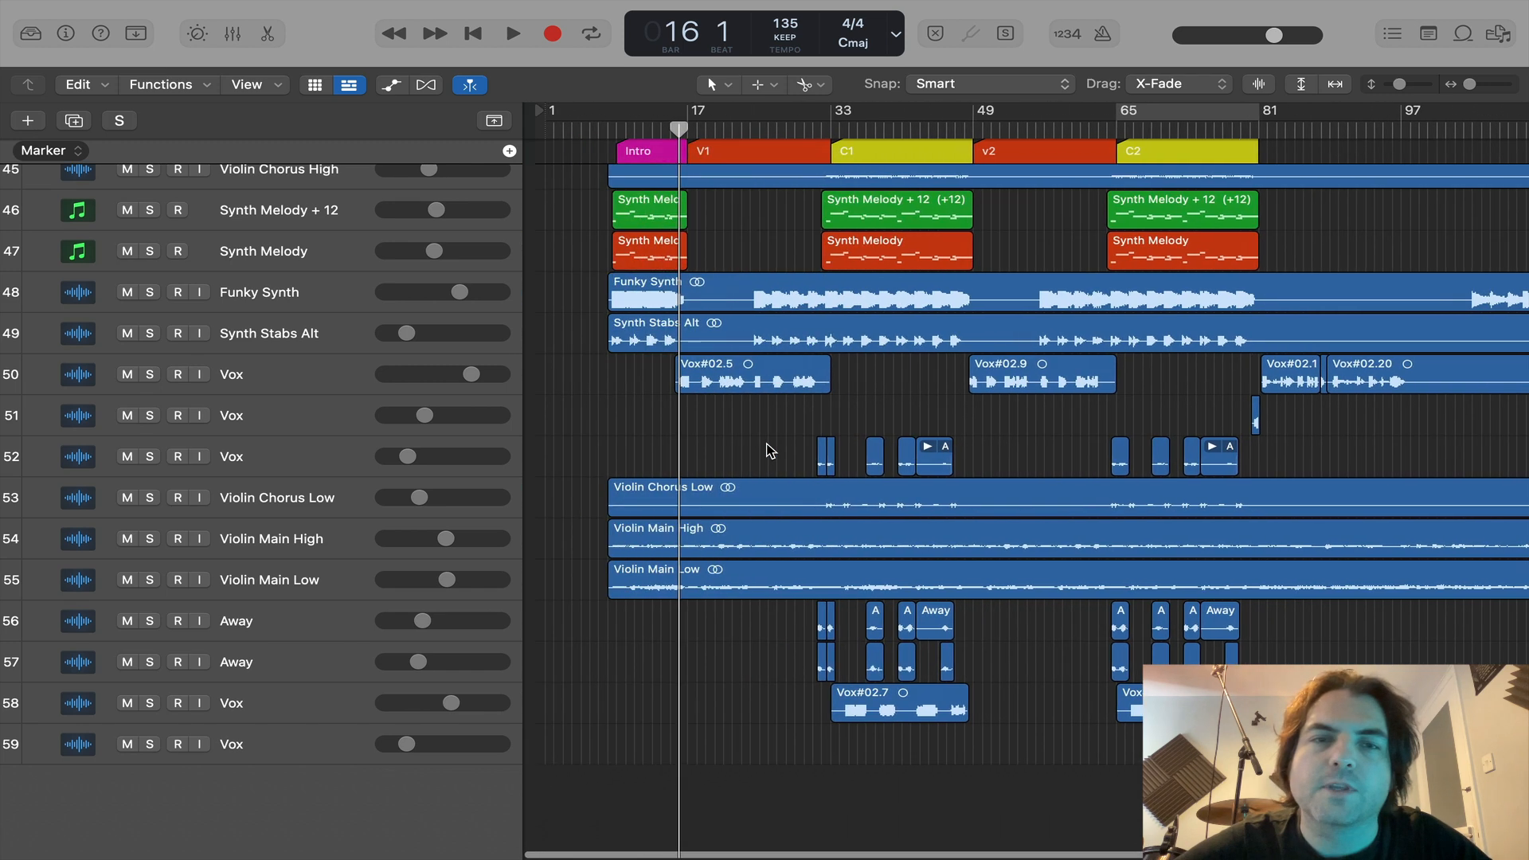
scroll(979, 285, "right", 3)
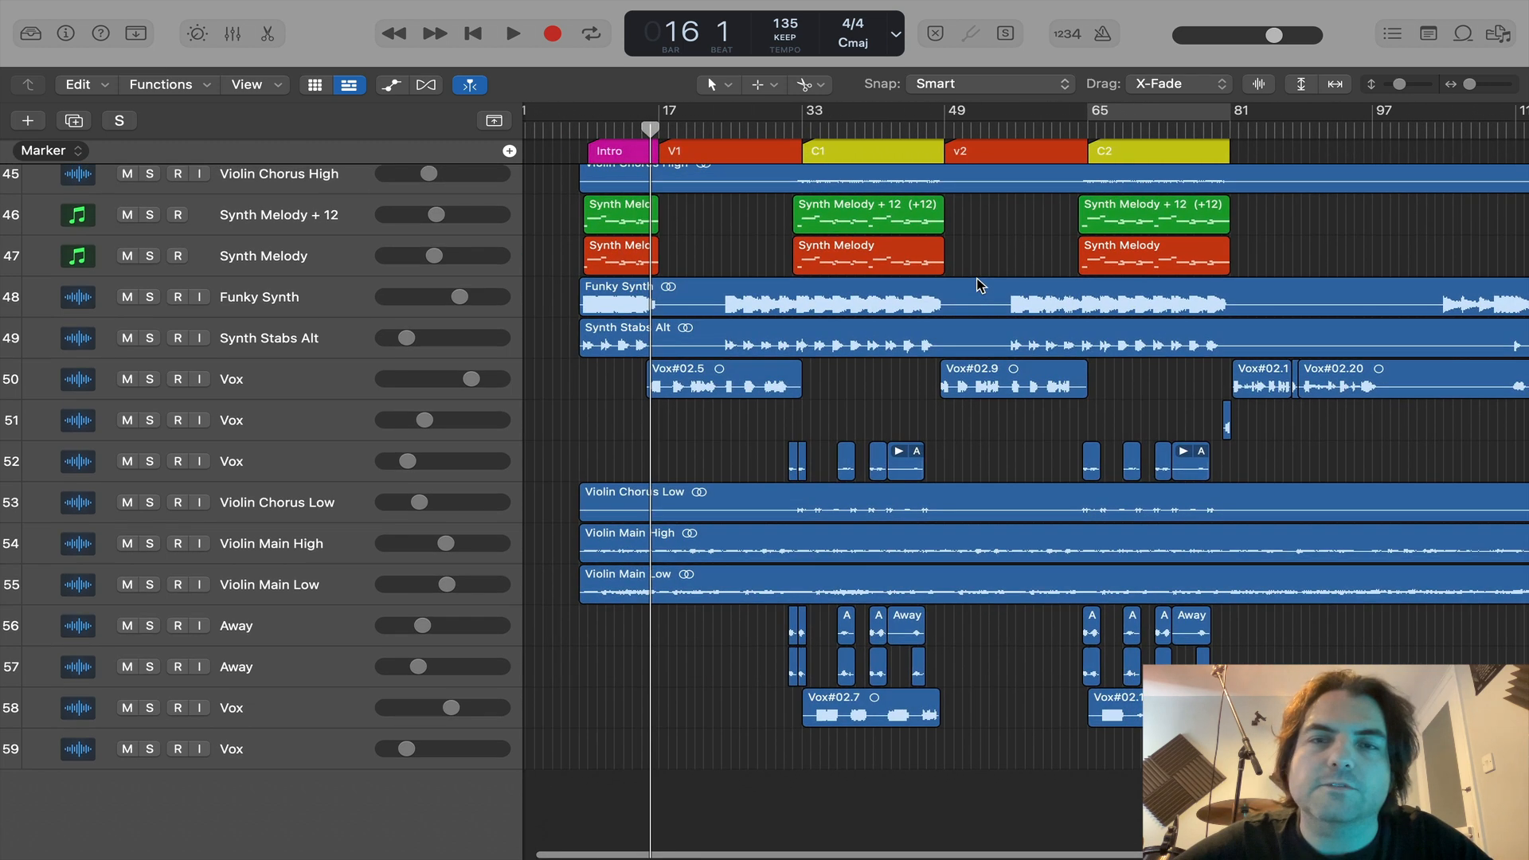
scroll(979, 284, "right", 2)
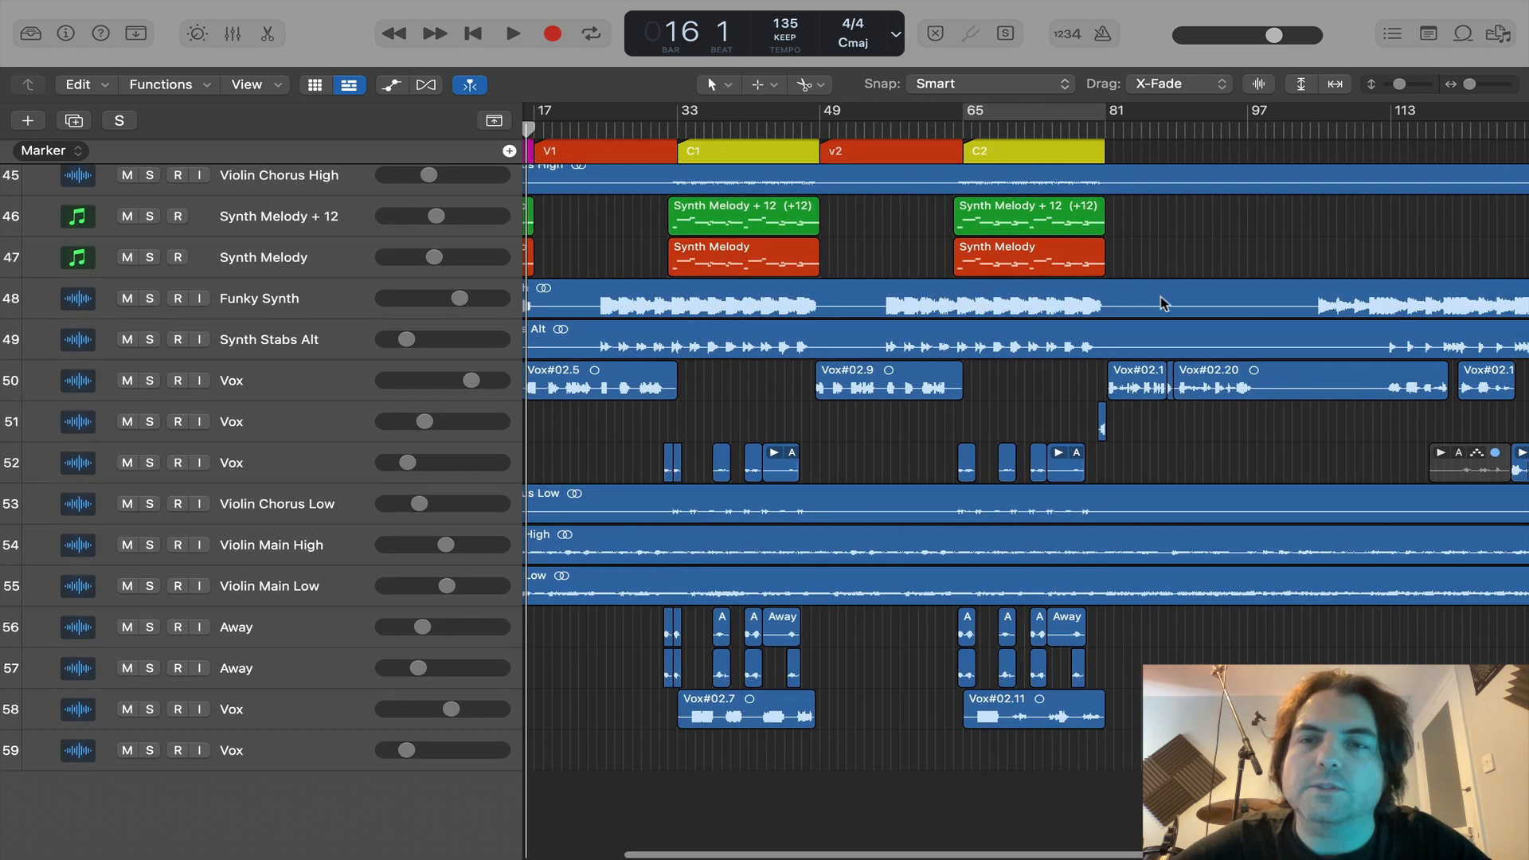
left_click(1162, 303)
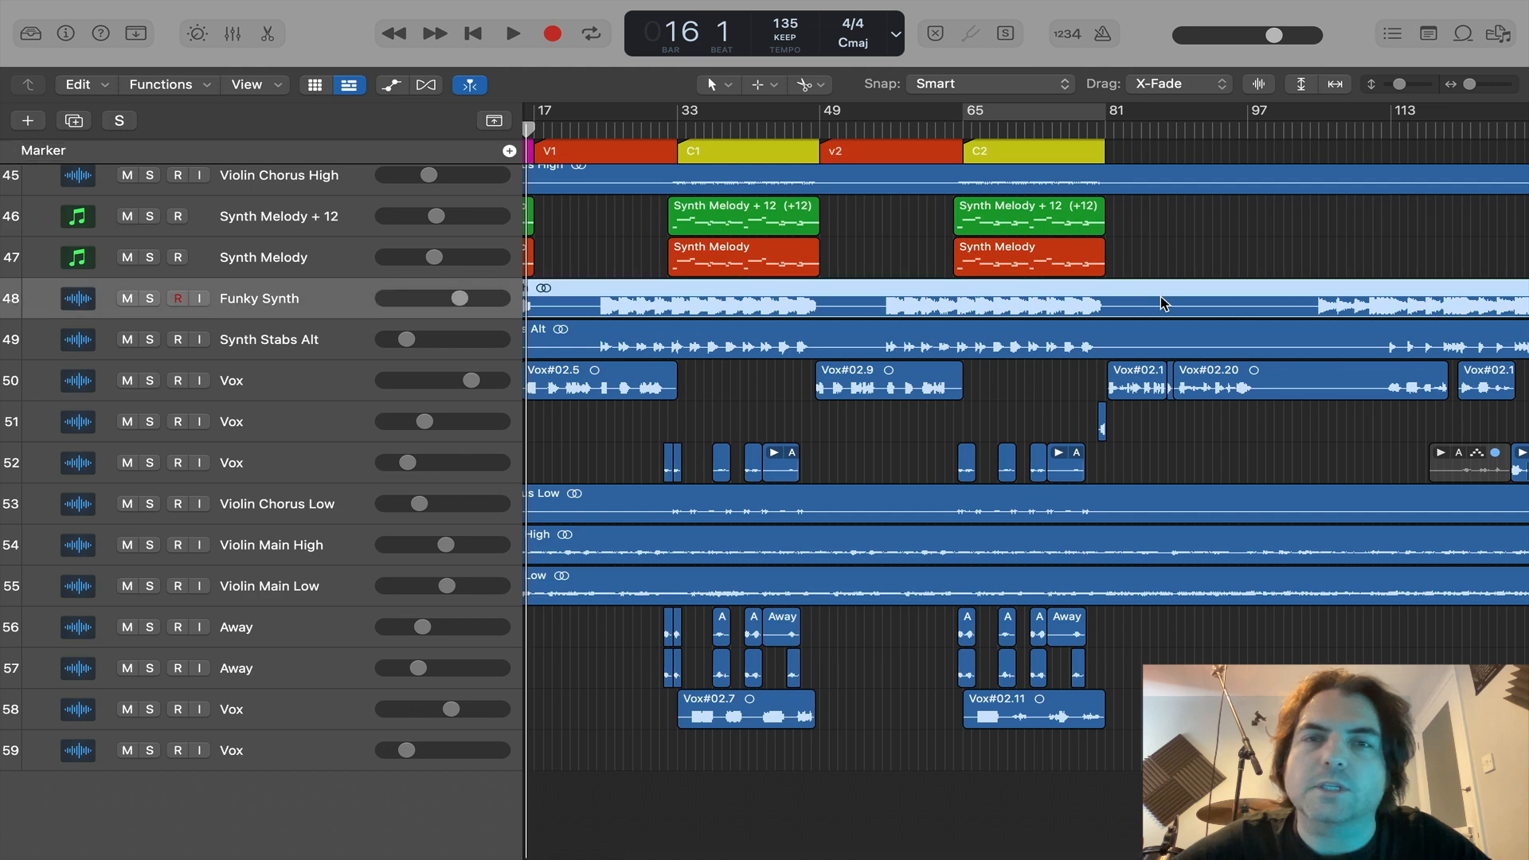
left_click(778, 88)
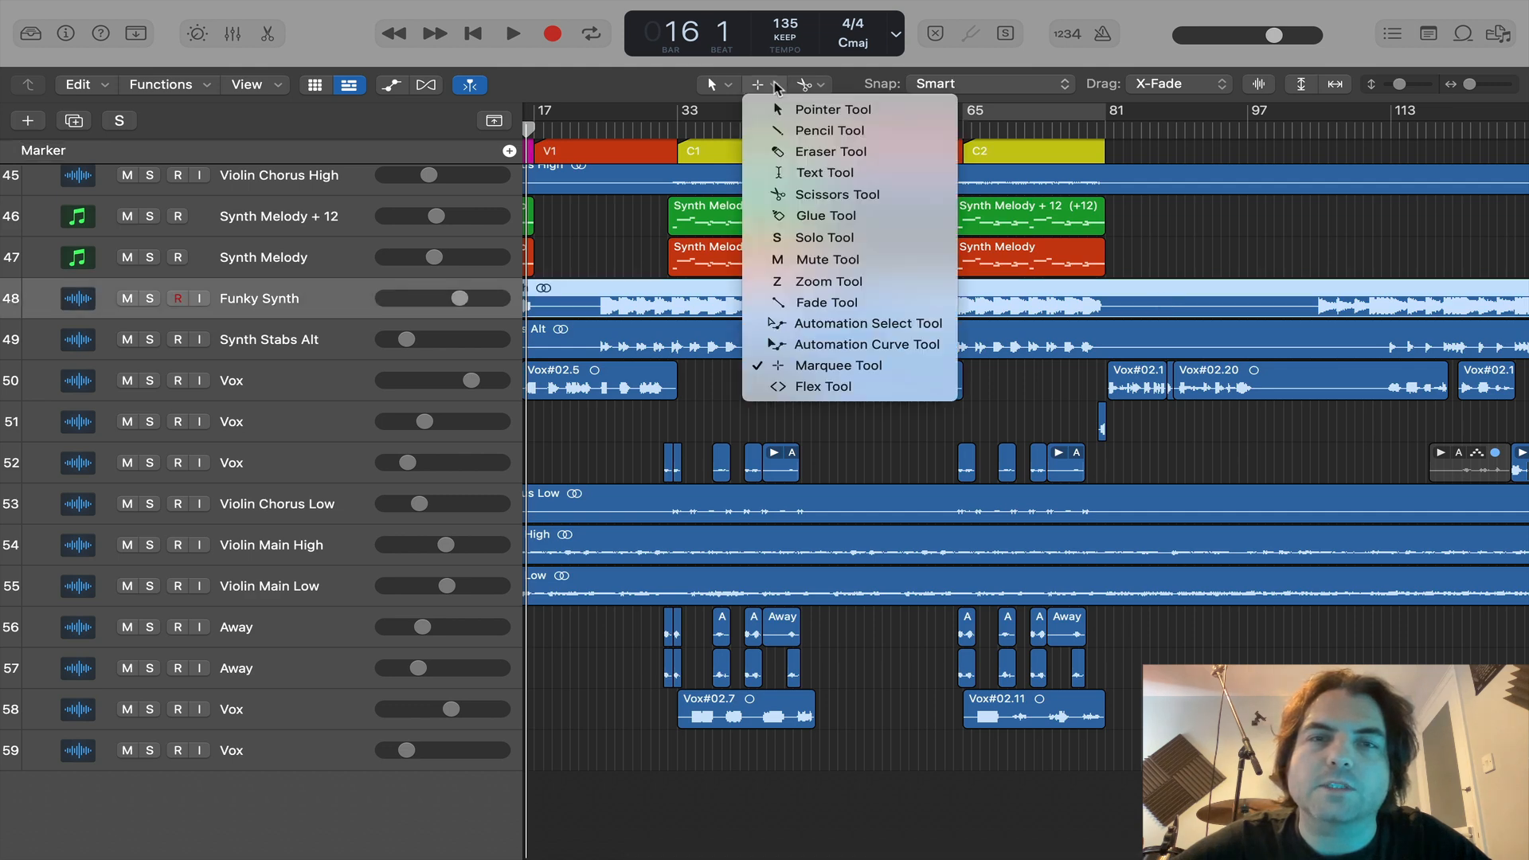
left_click(838, 365)
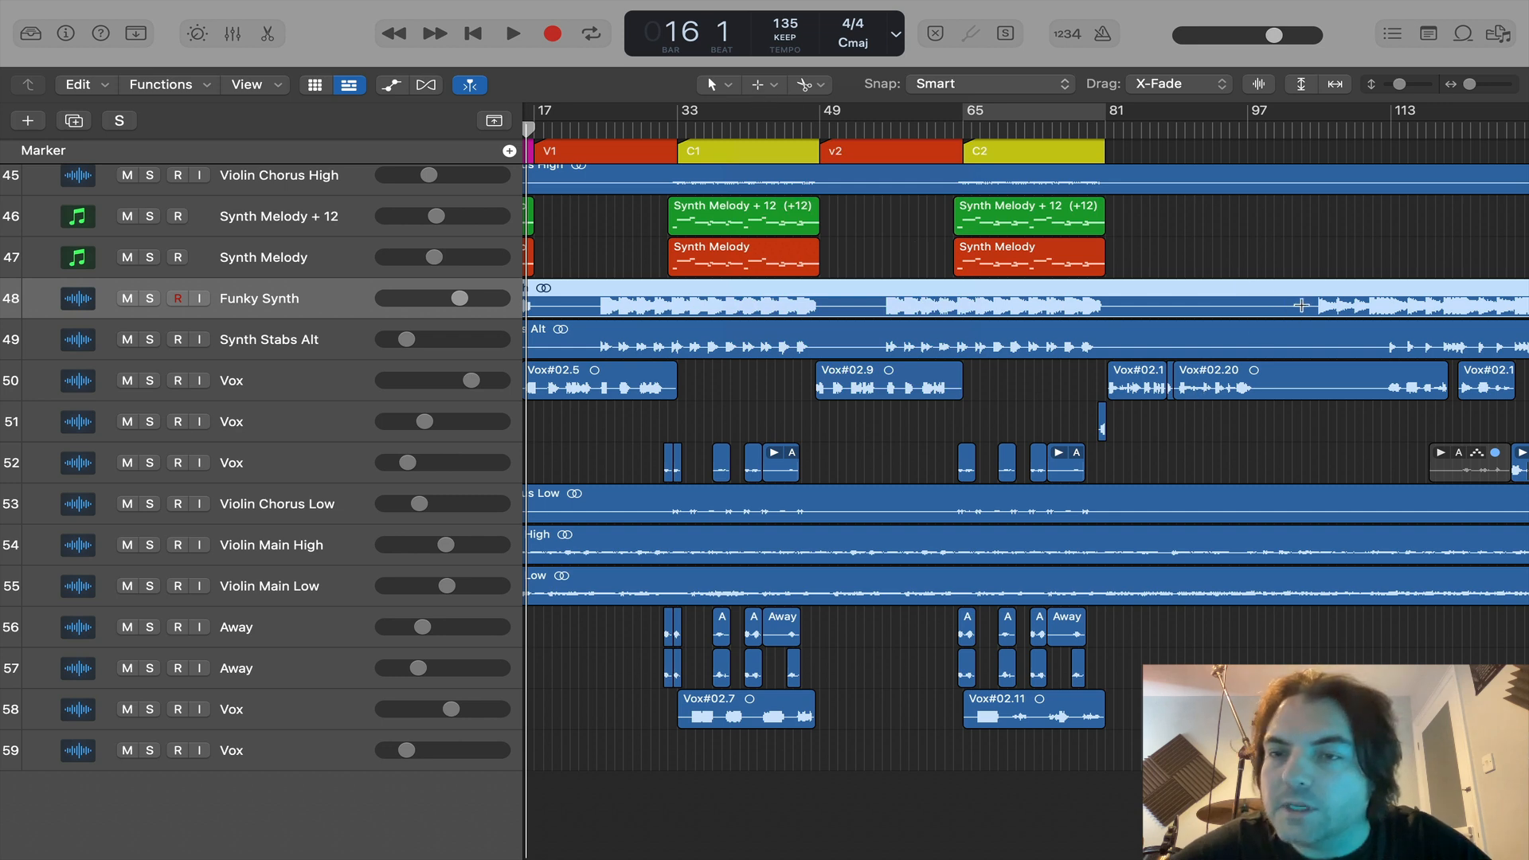
left_click_drag(1310, 309, 1115, 323)
key("Delete")
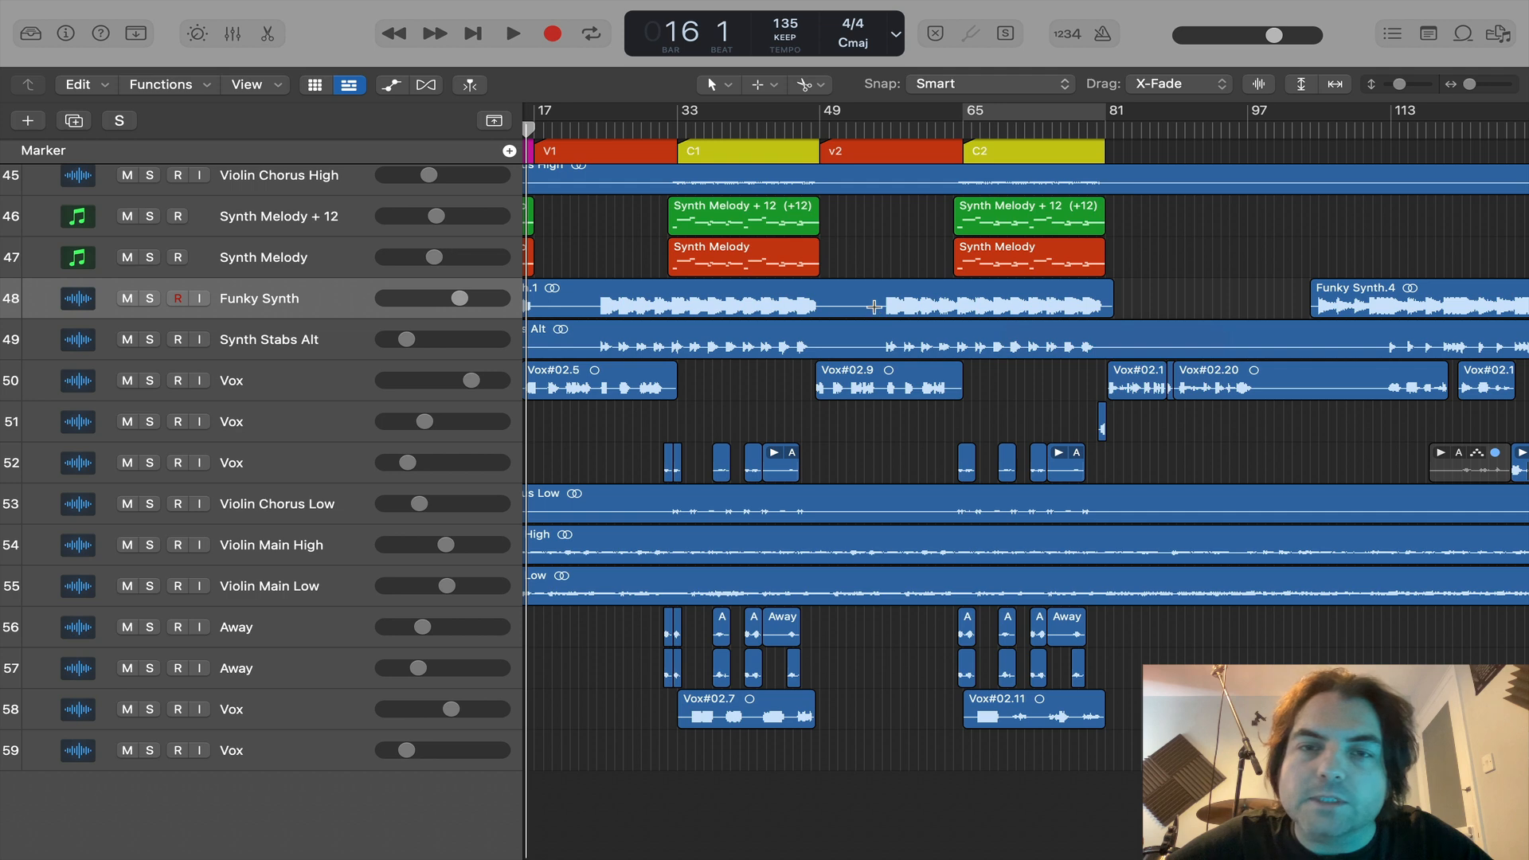
Step: Delete the silent Funky Synth stretches in v2 (about bars 50–56) and V1 (about bars 18–24)
left_click_drag(877, 310, 824, 313)
key("Delete")
scroll(757, 311, "left", 5)
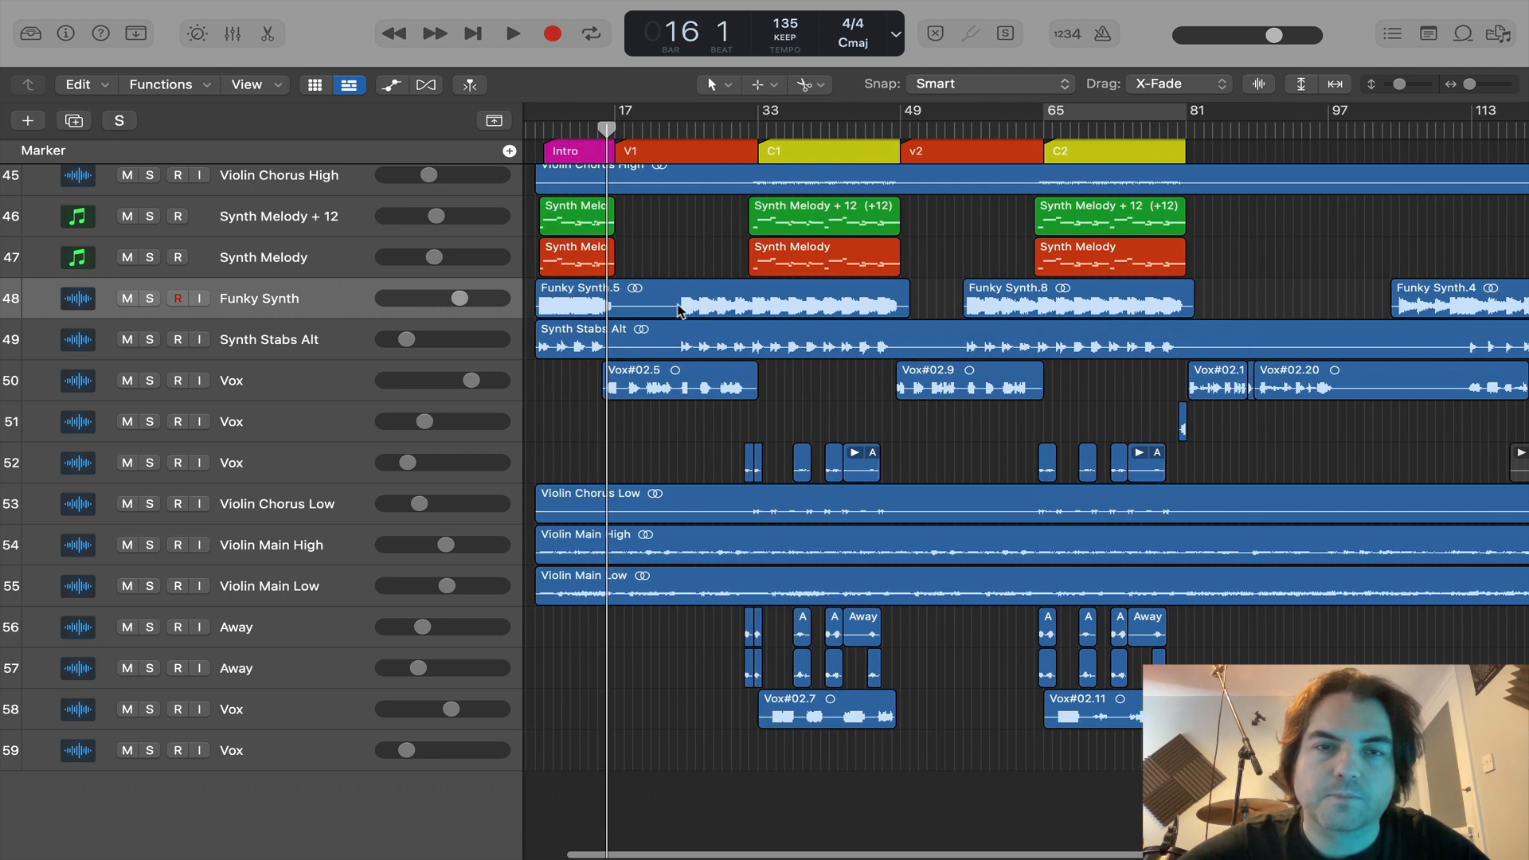
left_click_drag(675, 306, 623, 312)
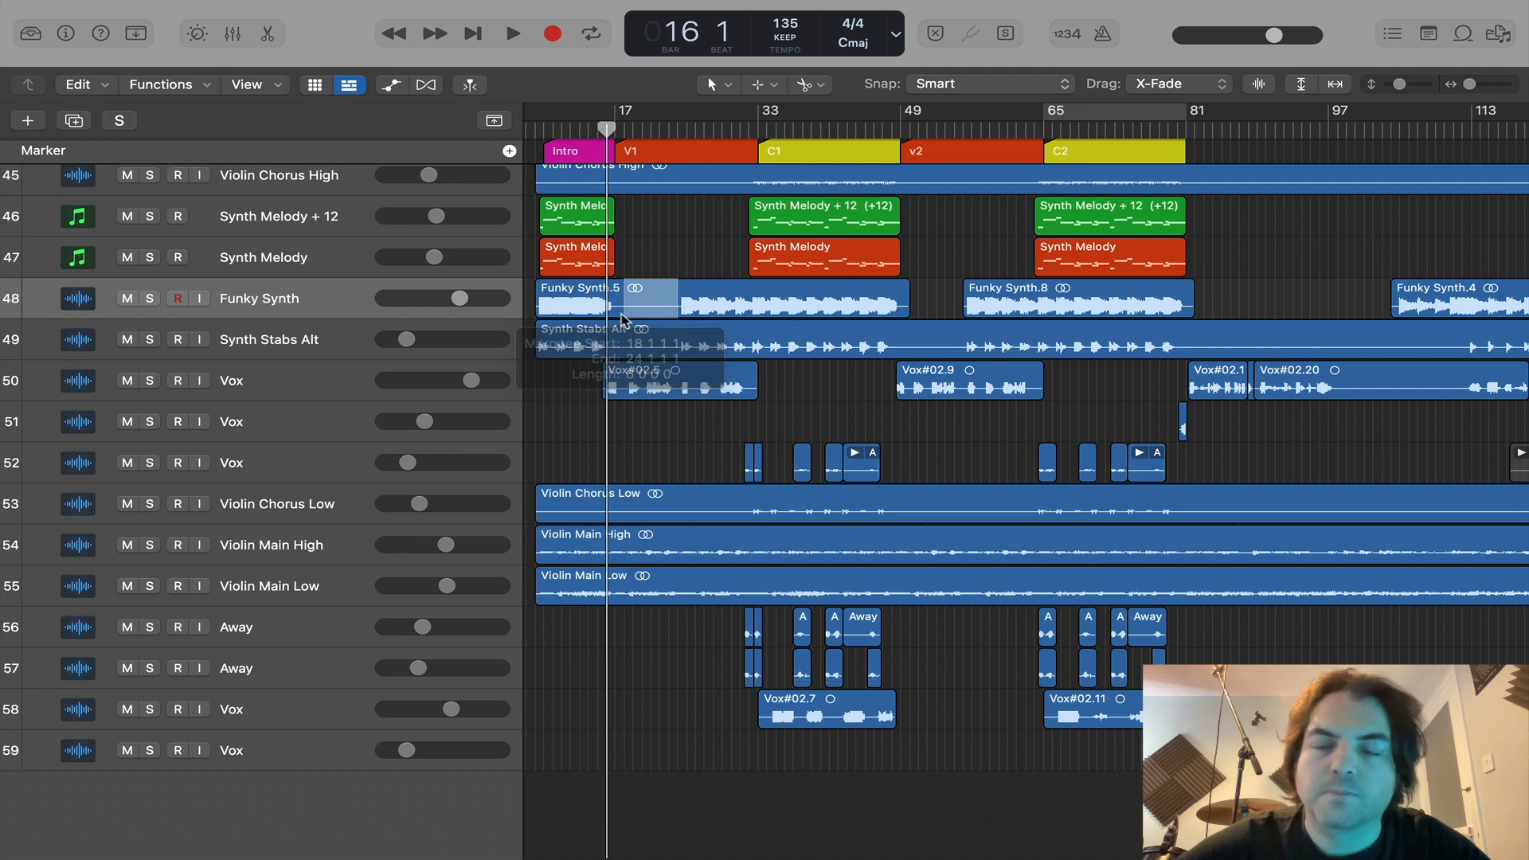
key("Delete")
Step: Trim the end of the Intro's Funky Synth region back to just before bar 17, where its audio dies out
key("super+Right")
key("super+Right")
key("super+Right")
key("super+Right")
key("super+Right")
key("super+Right")
key("super+Right")
key("super+Right")
key("super+Right")
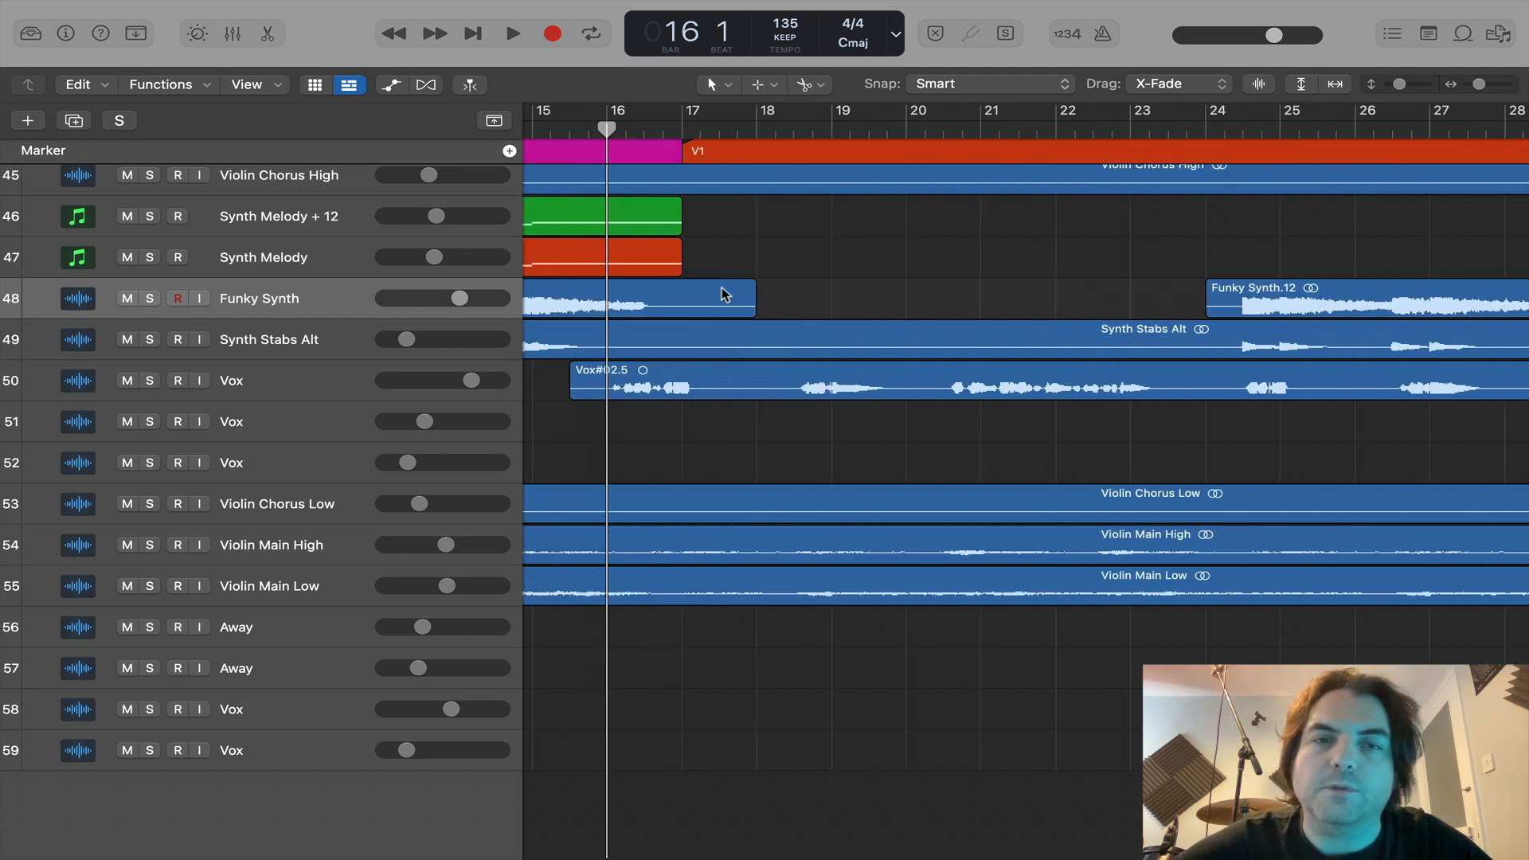
left_click_drag(754, 311, 662, 310)
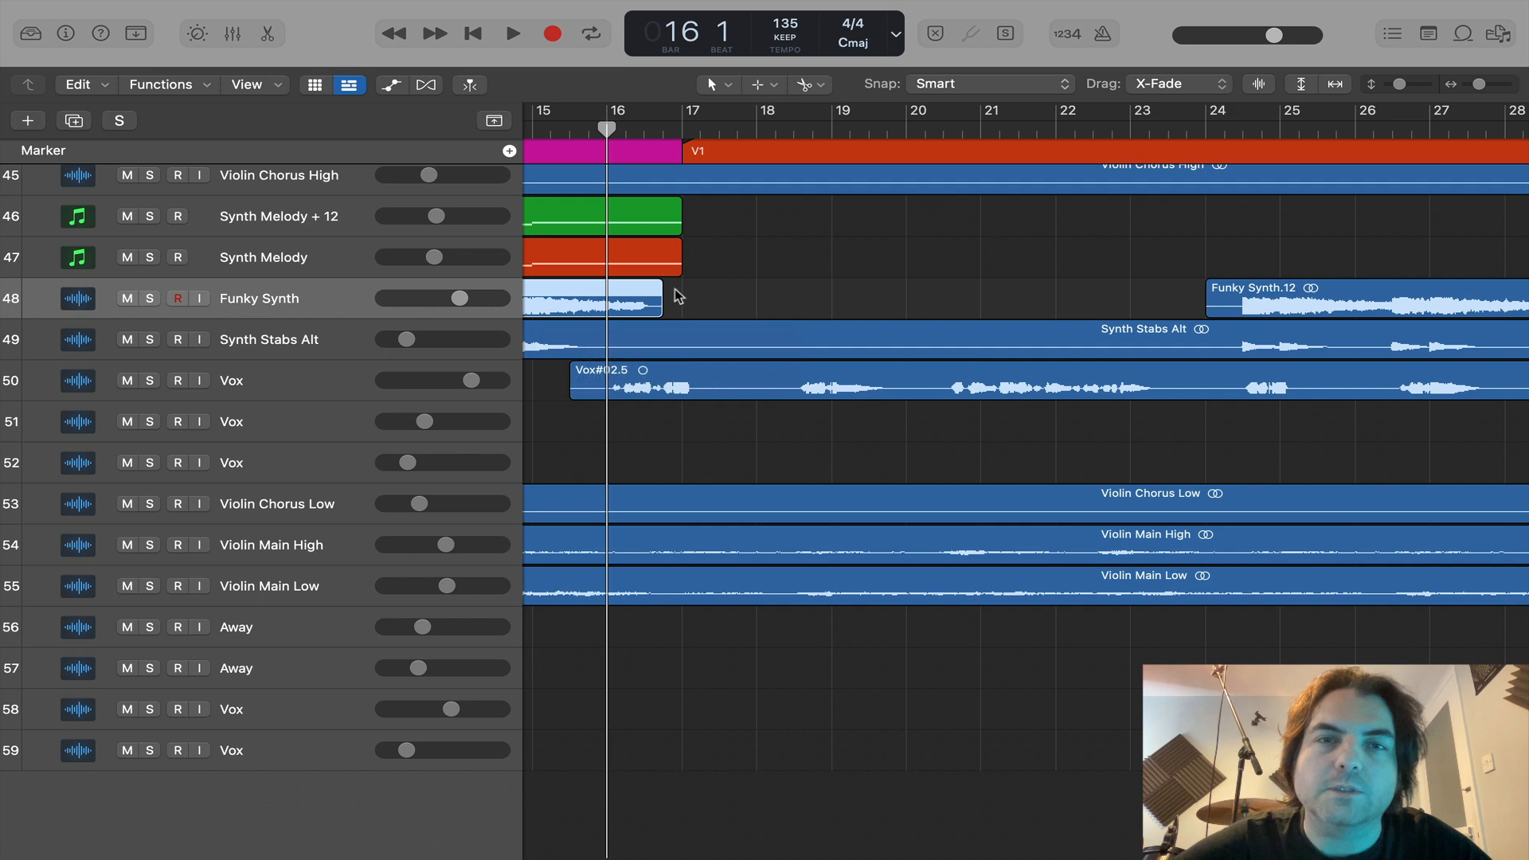
Step: Set Fade as the secondary tool and add a short fade-out at the end of the Intro's Funky Synth region
left_click(774, 87)
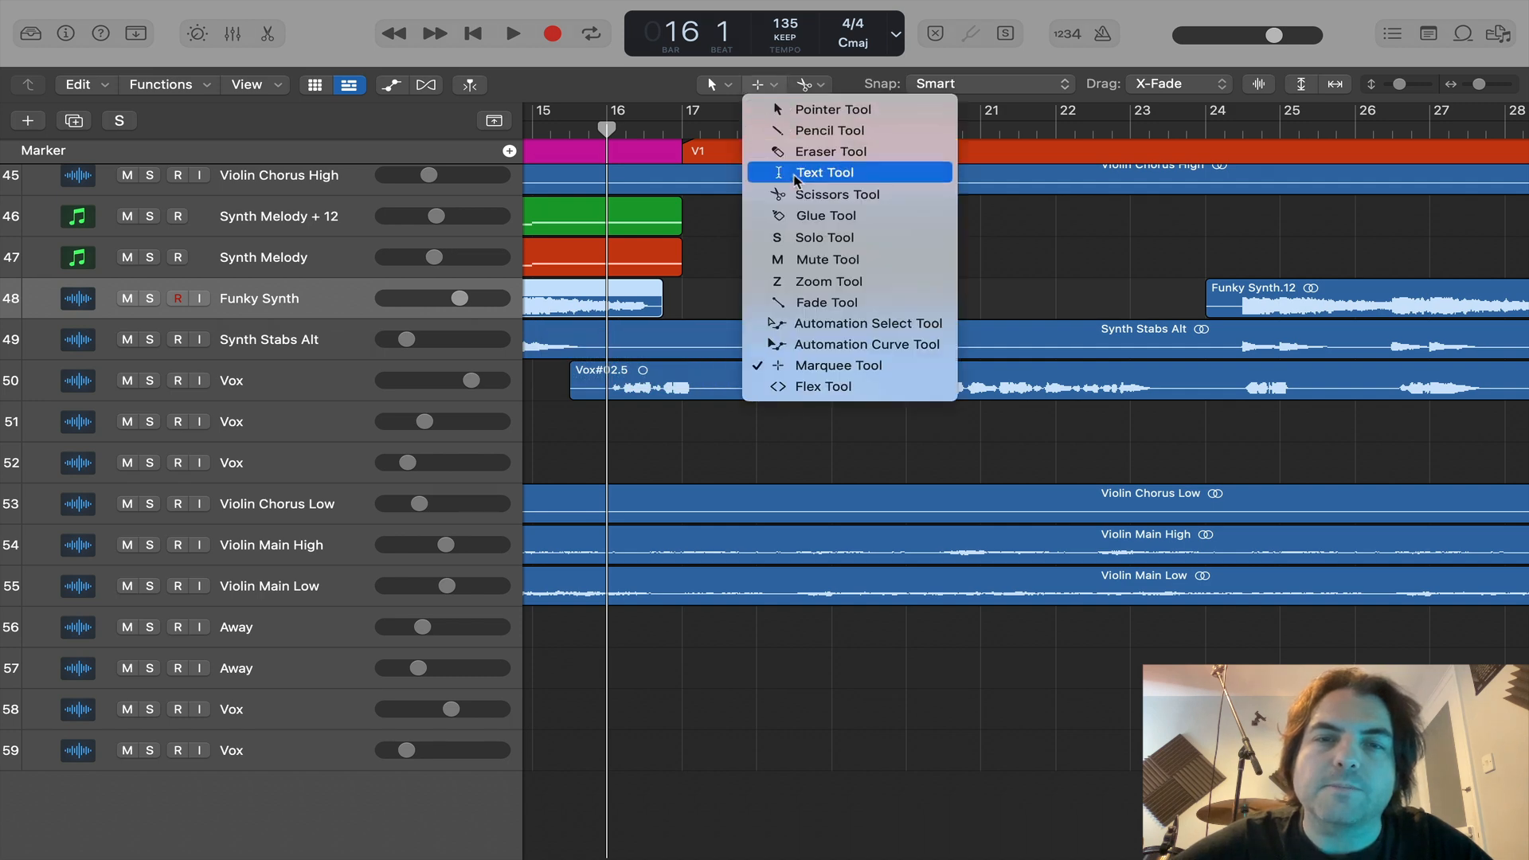
left_click(824, 302)
key("super+Right")
key("super+Right")
key("super+Right")
key("super+Right")
key("super+Right")
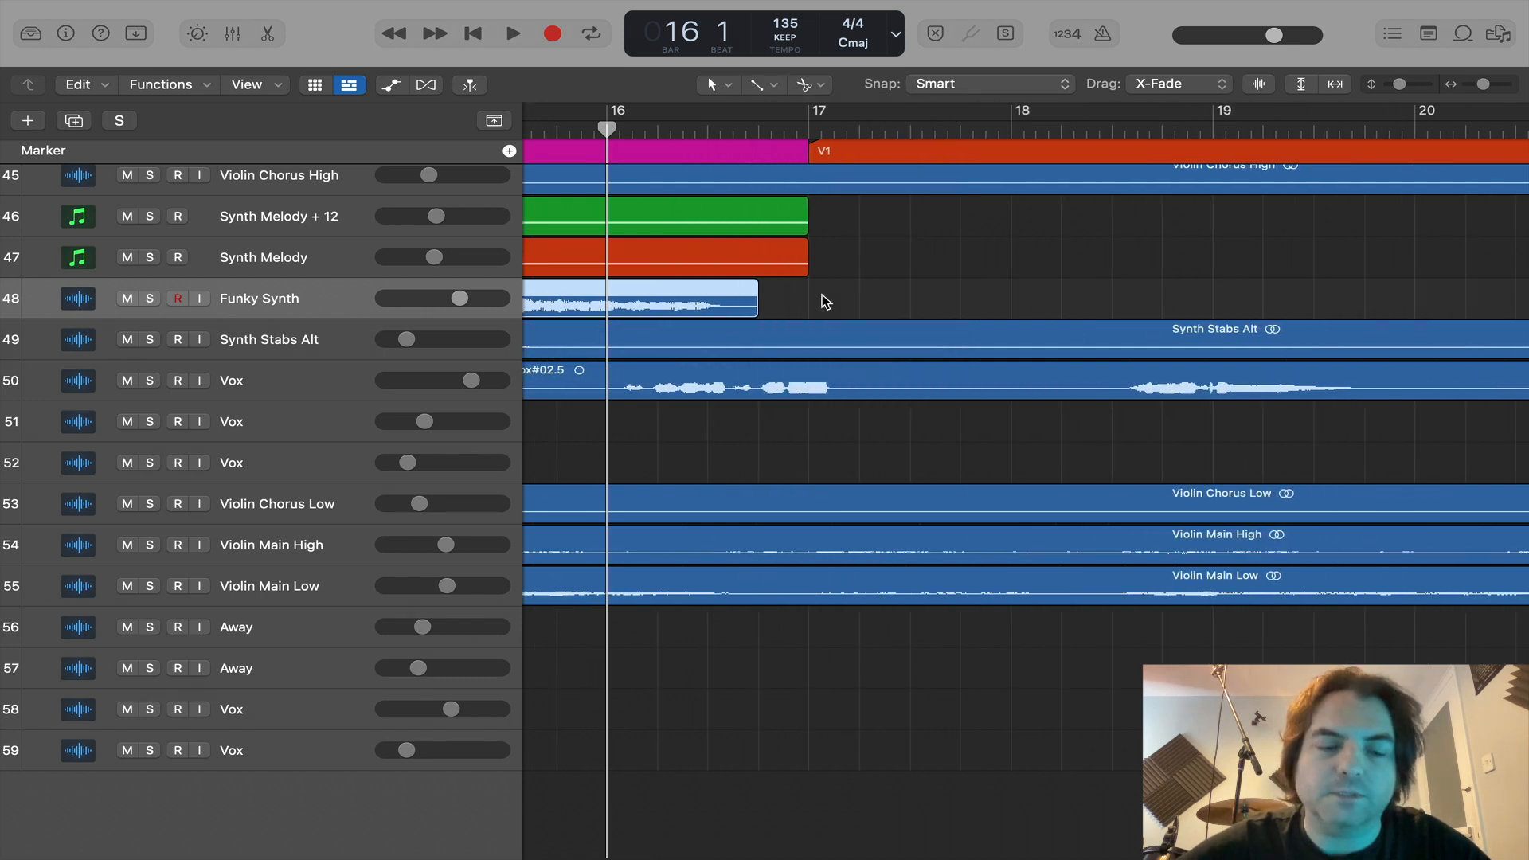
key("super+Down")
key("super+Down")
key("super+Down")
key("super+Down")
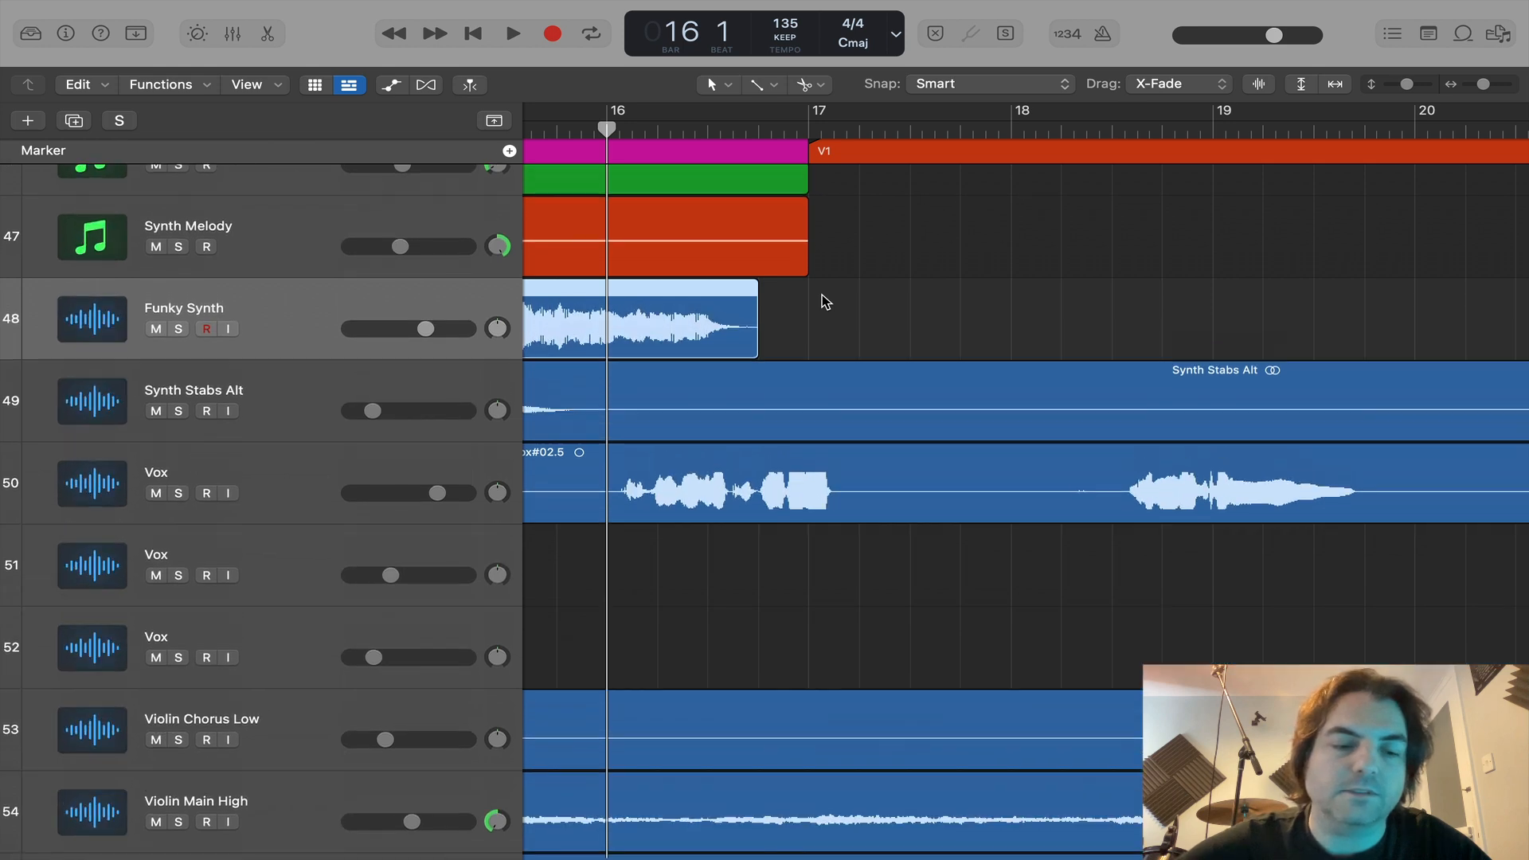
left_click_drag(756, 286, 743, 293)
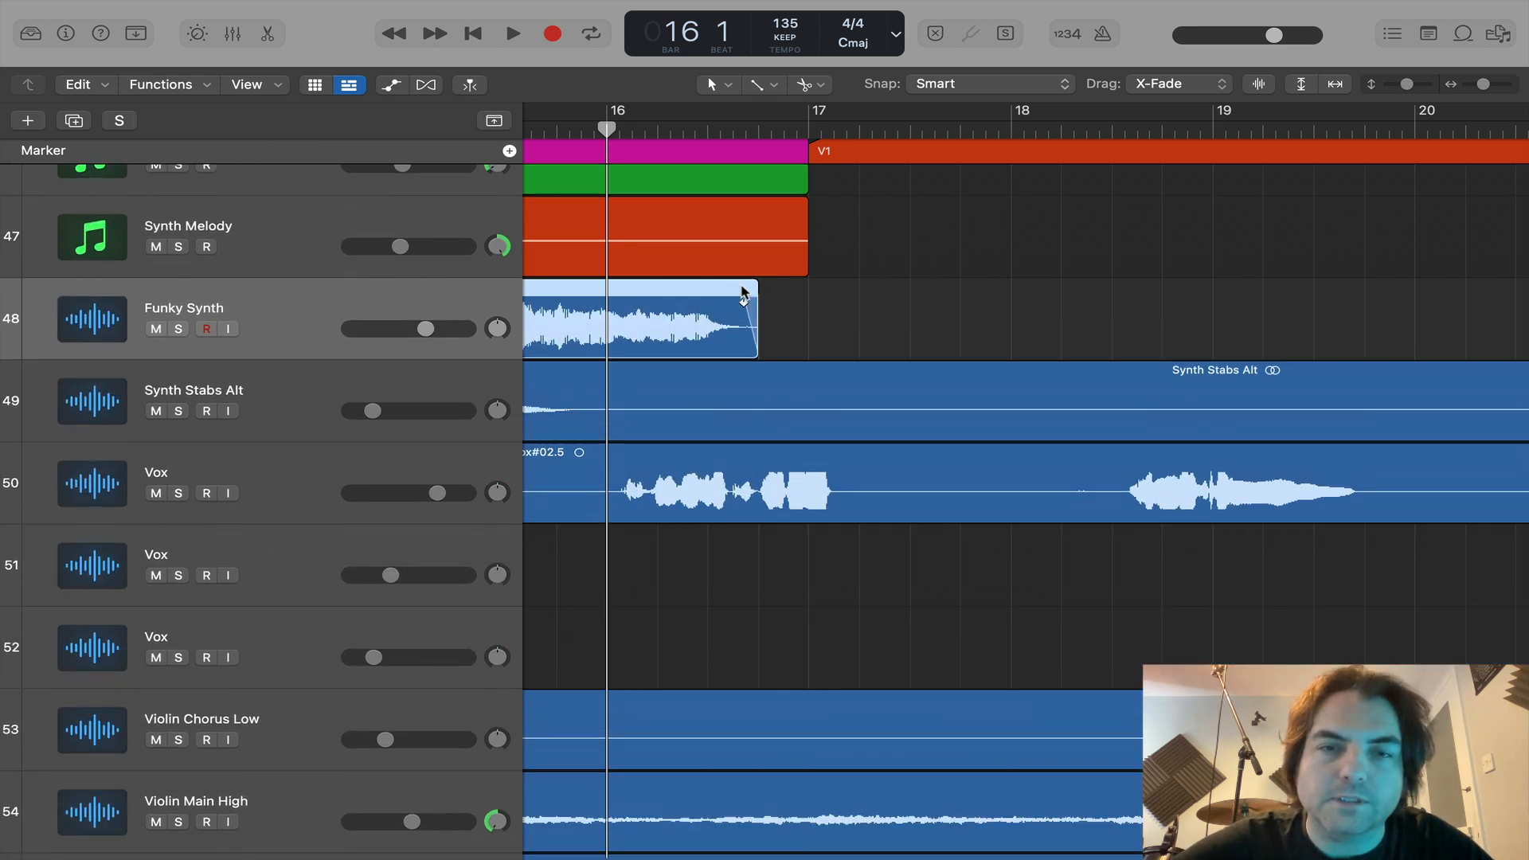
Step: Trim the start of the Violin Chorus Low region to about bar 31, just before the C1 section
key("super+Left")
key("super+Left")
key("super+Left")
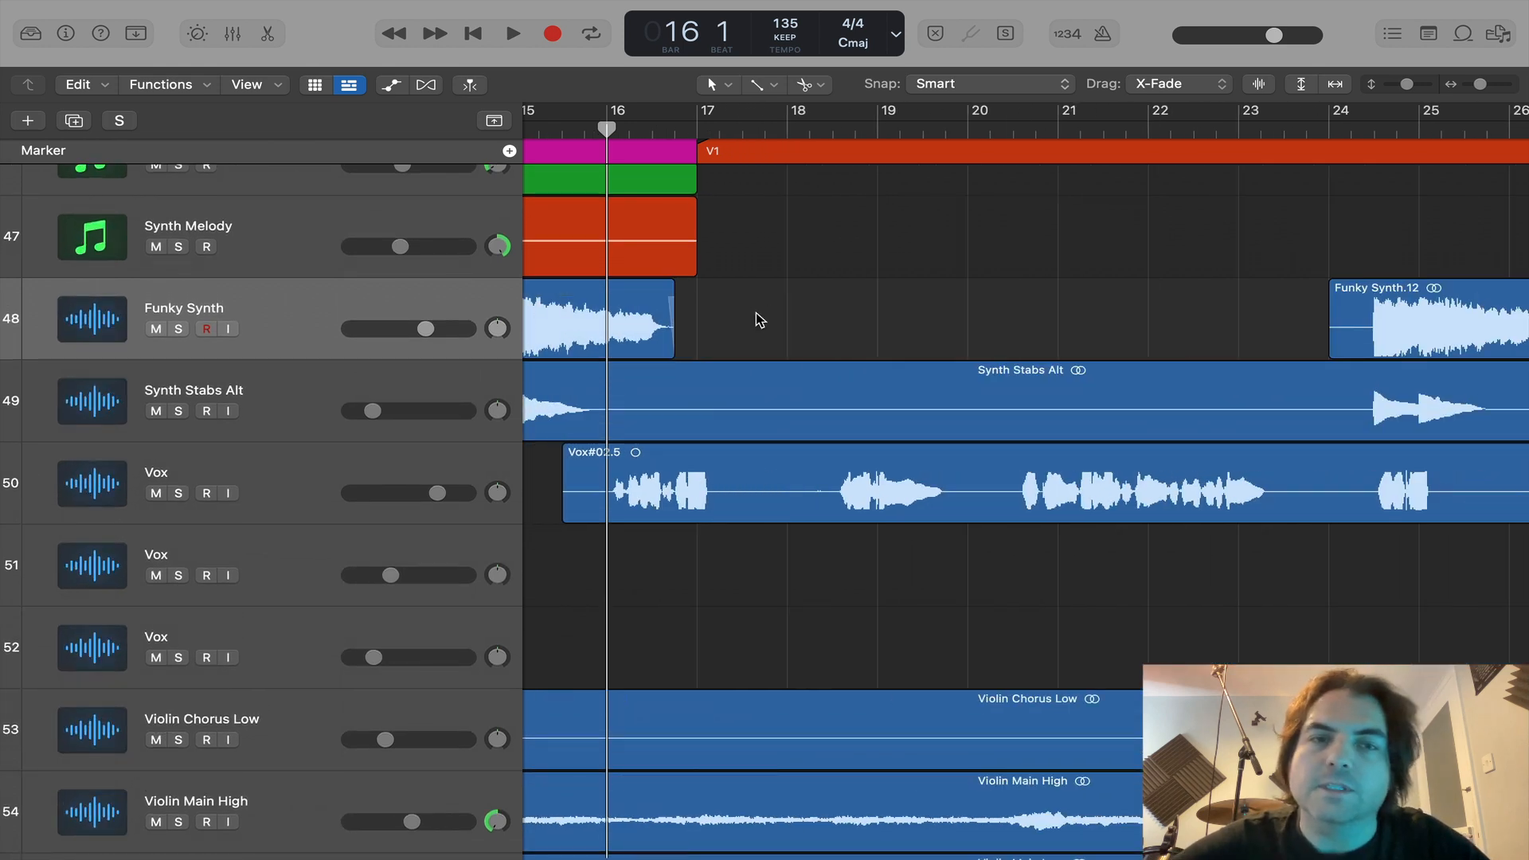
key("super+Left")
key("super+Left")
key("super+Left")
key("super+Left")
key("super+Left")
key("super+Left")
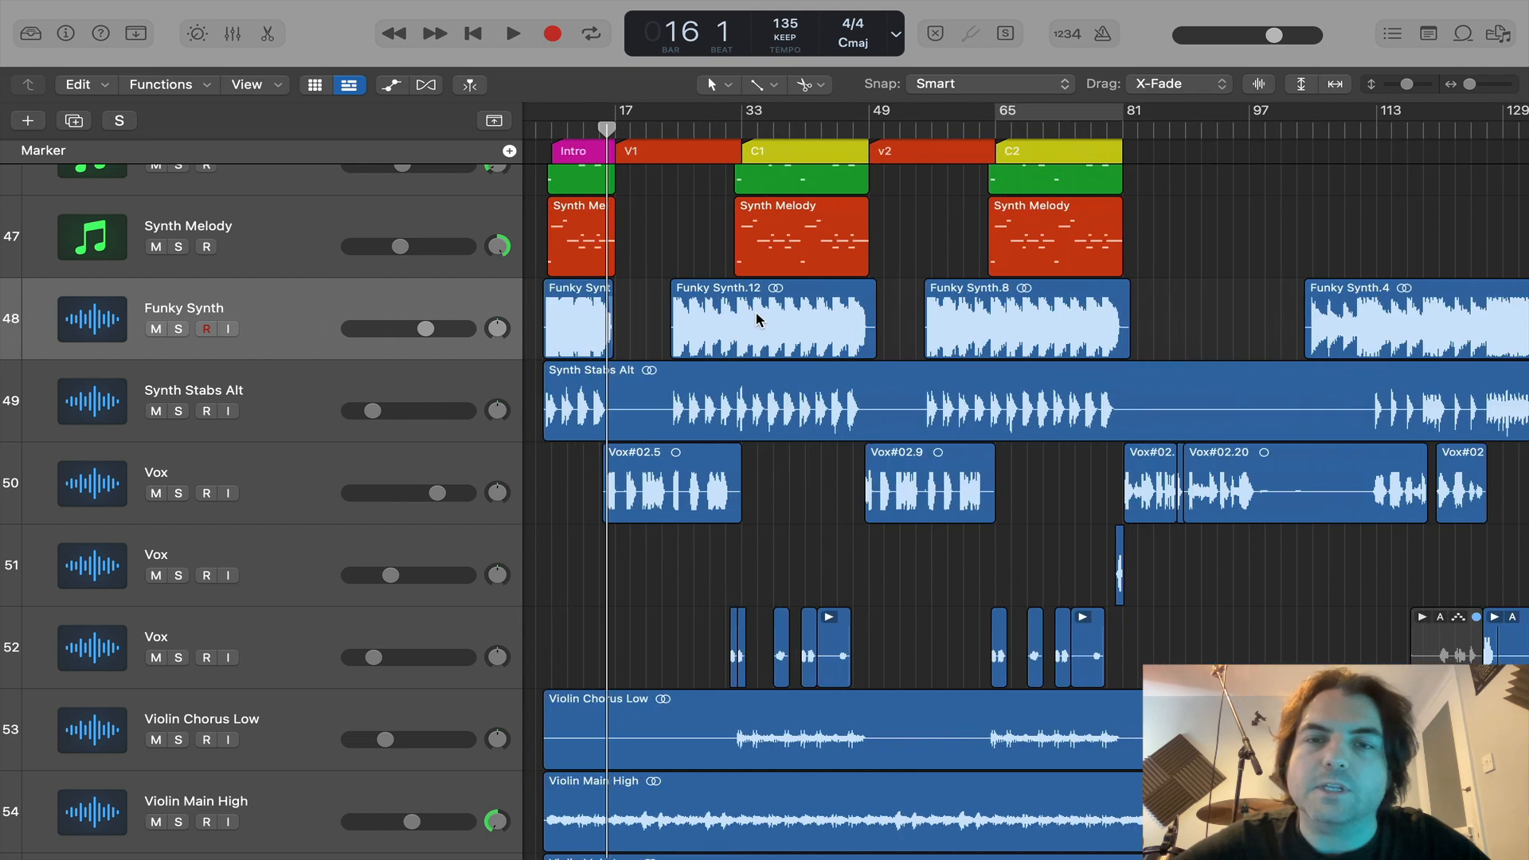
scroll(727, 574, "down", 6)
scroll(727, 573, "up", 4)
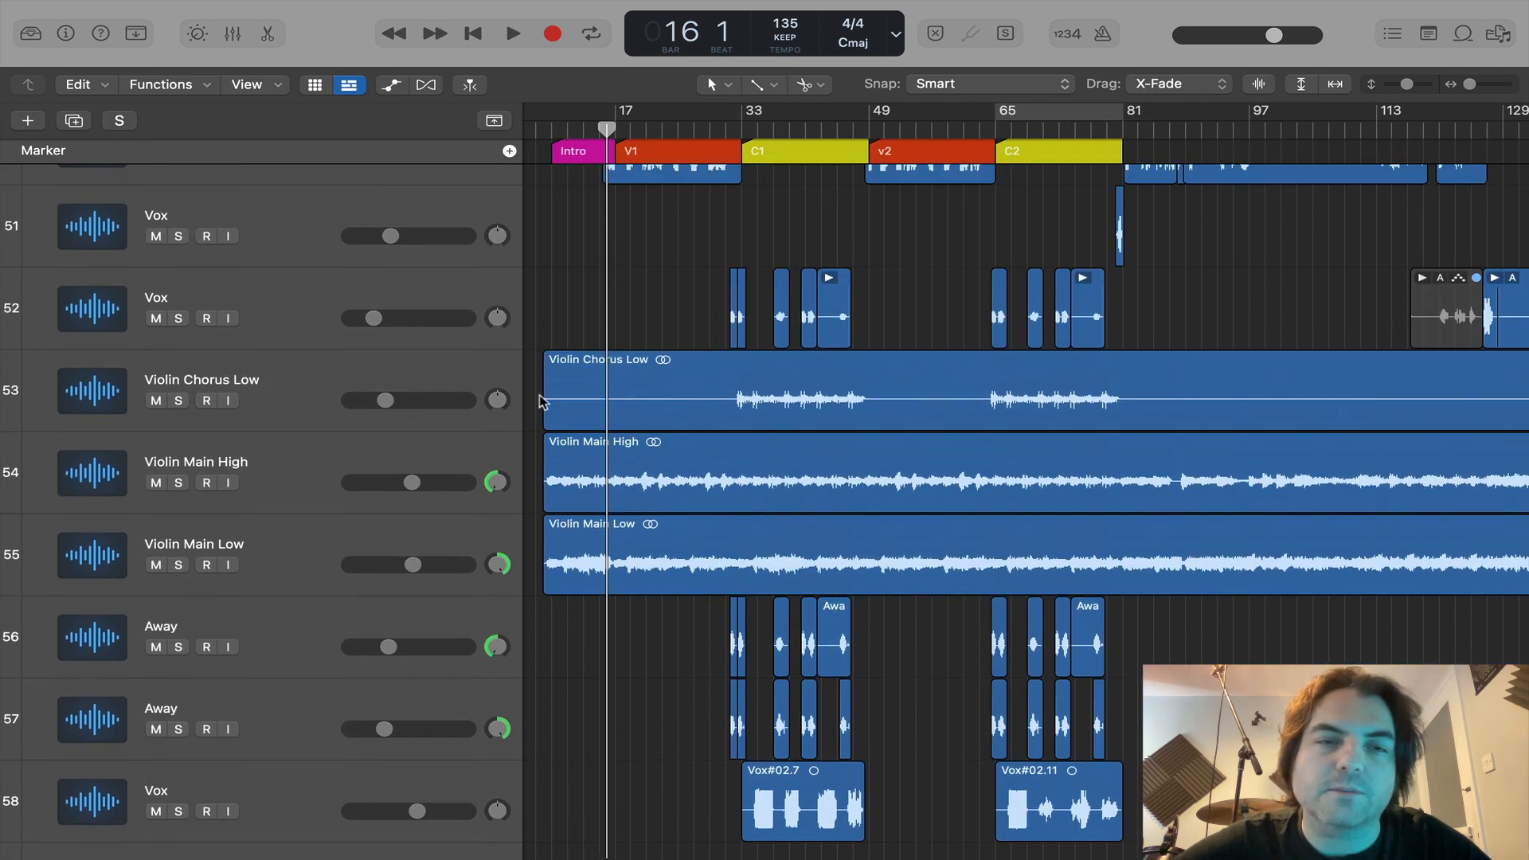
left_click_drag(542, 404, 724, 422)
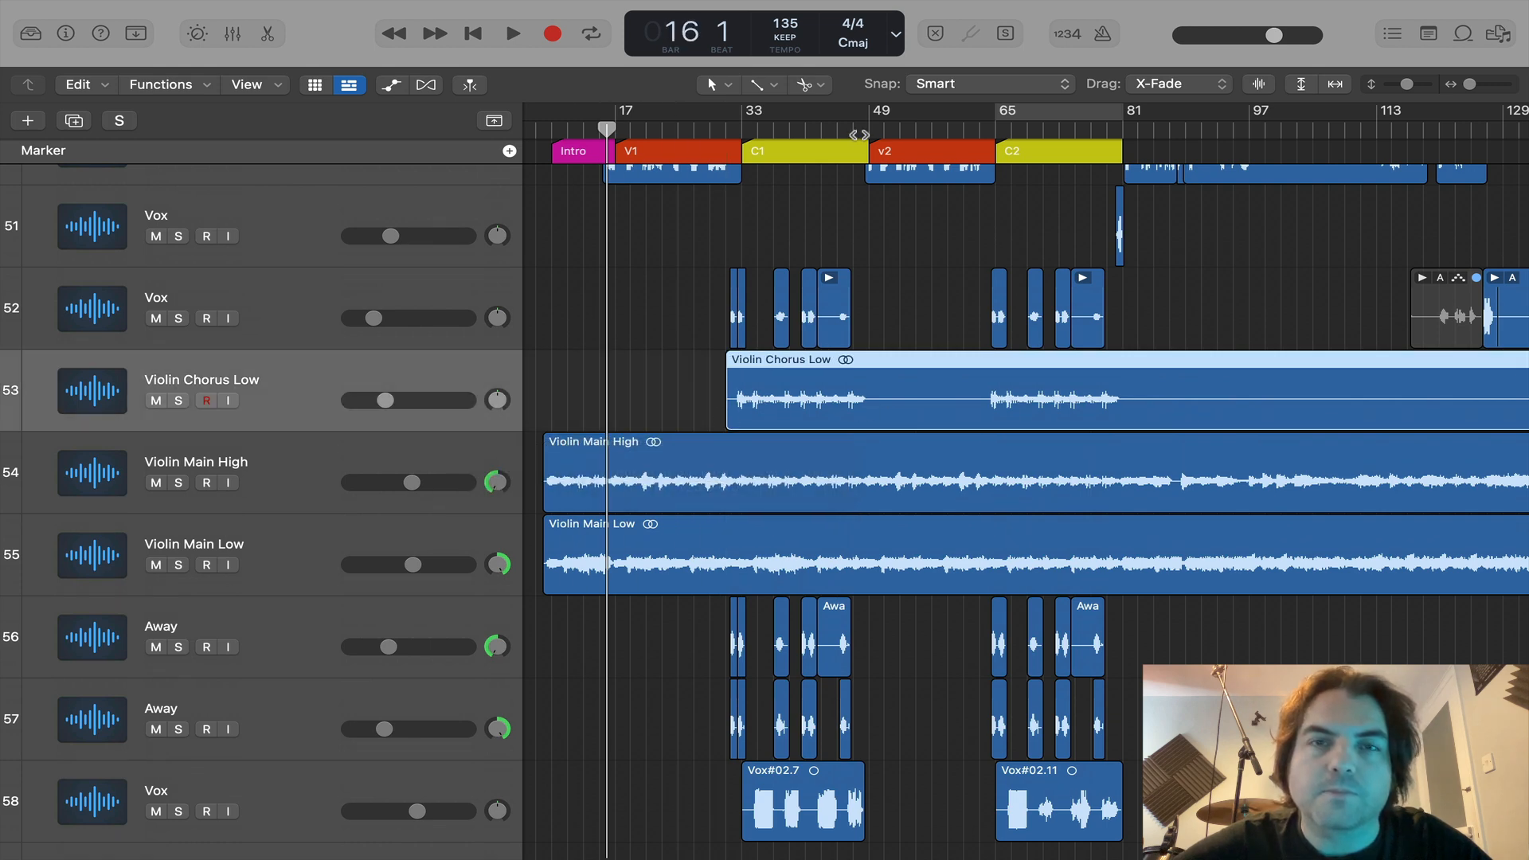
Step: Set Marquee as the secondary tool and delete the silent Violin Chorus Low stretch between C1 and C2, about bars 50–63
left_click(773, 85)
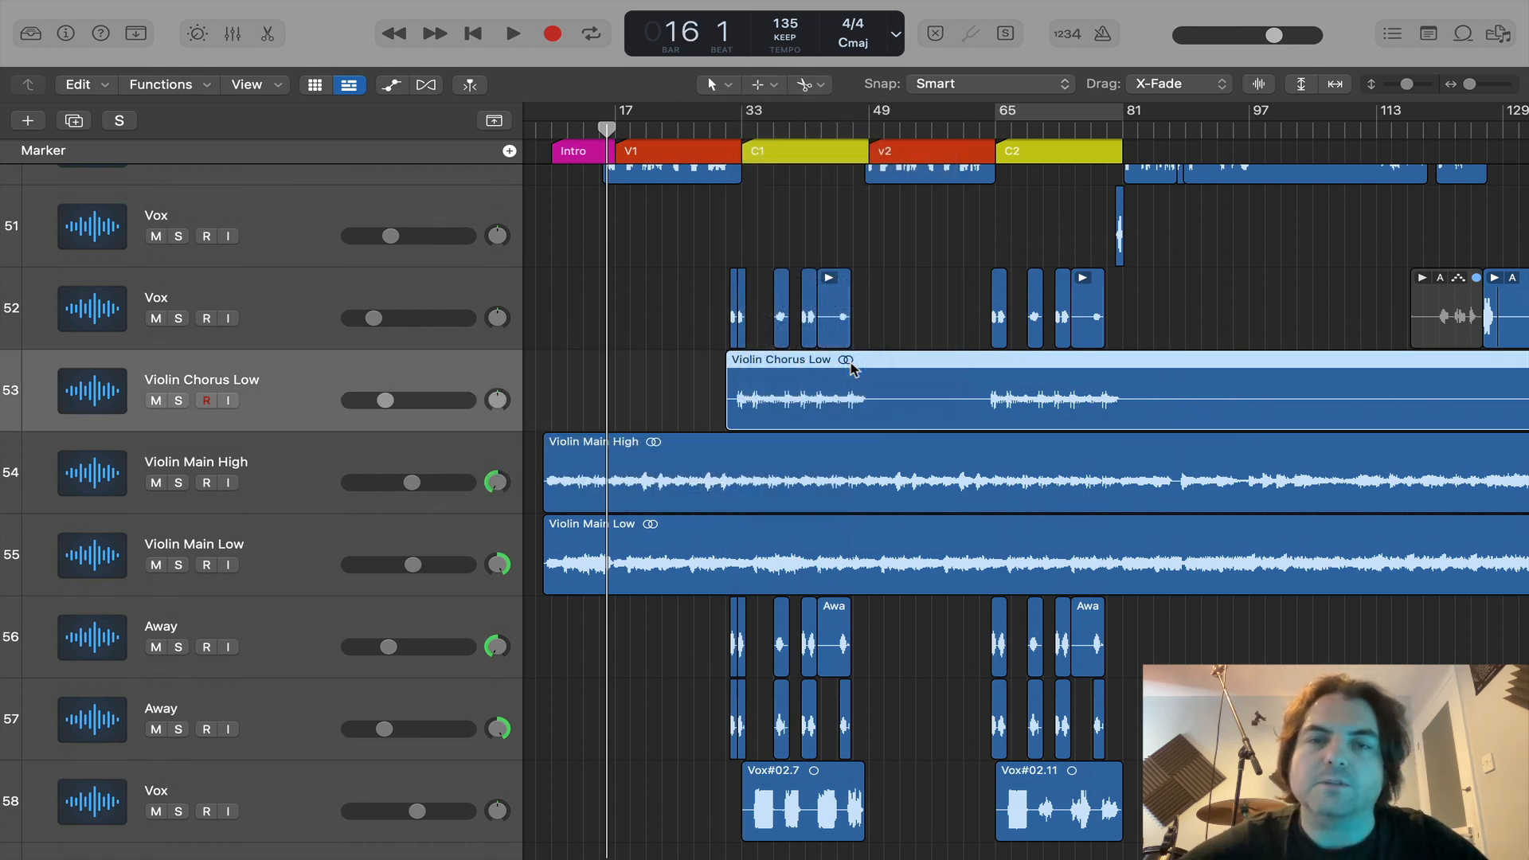
left_click(853, 367)
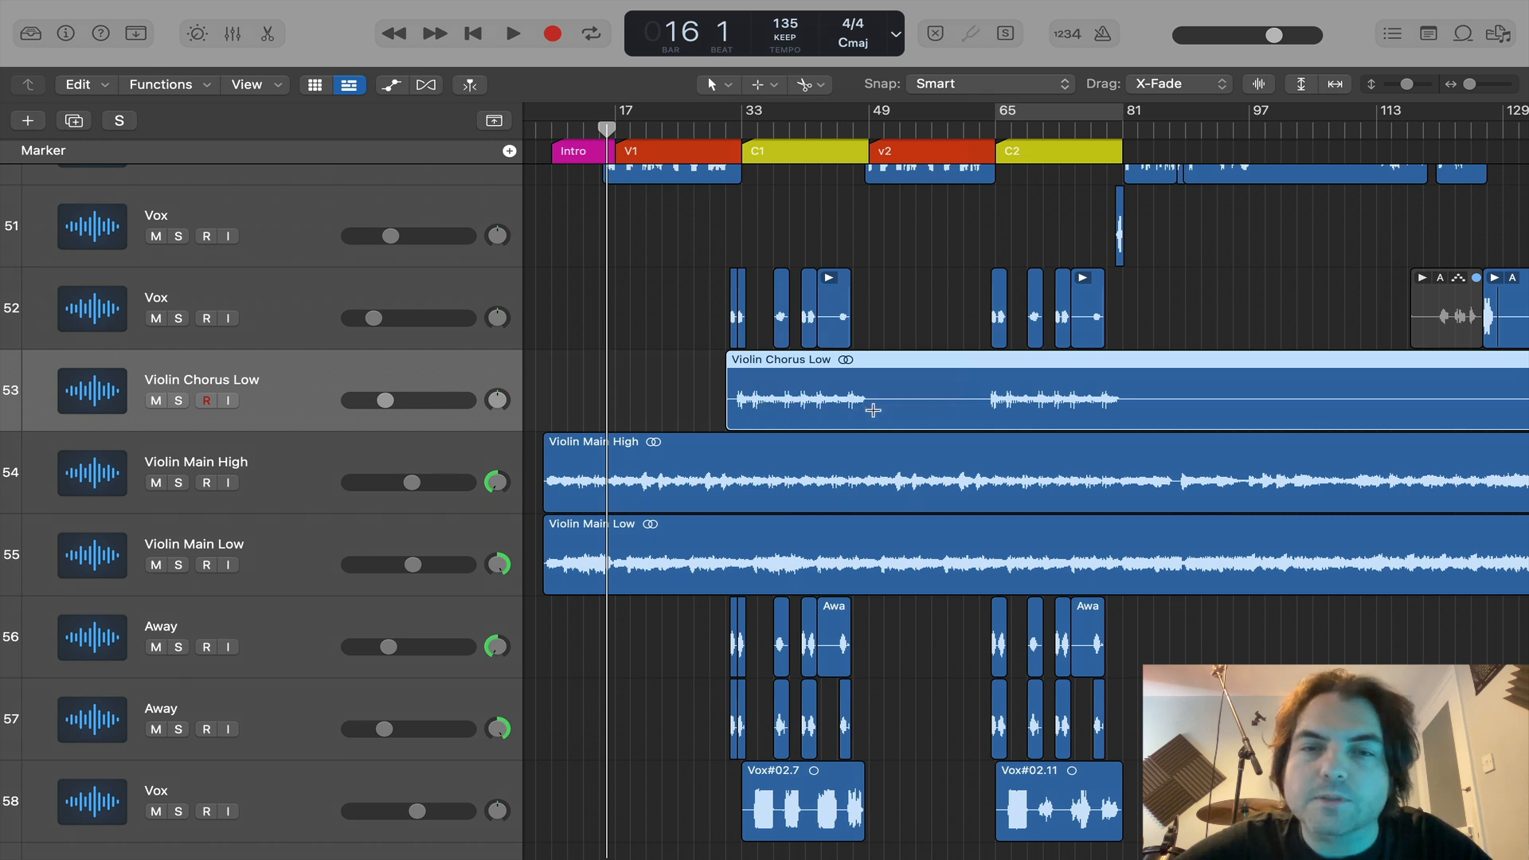
left_click_drag(873, 410, 981, 414)
key("Delete")
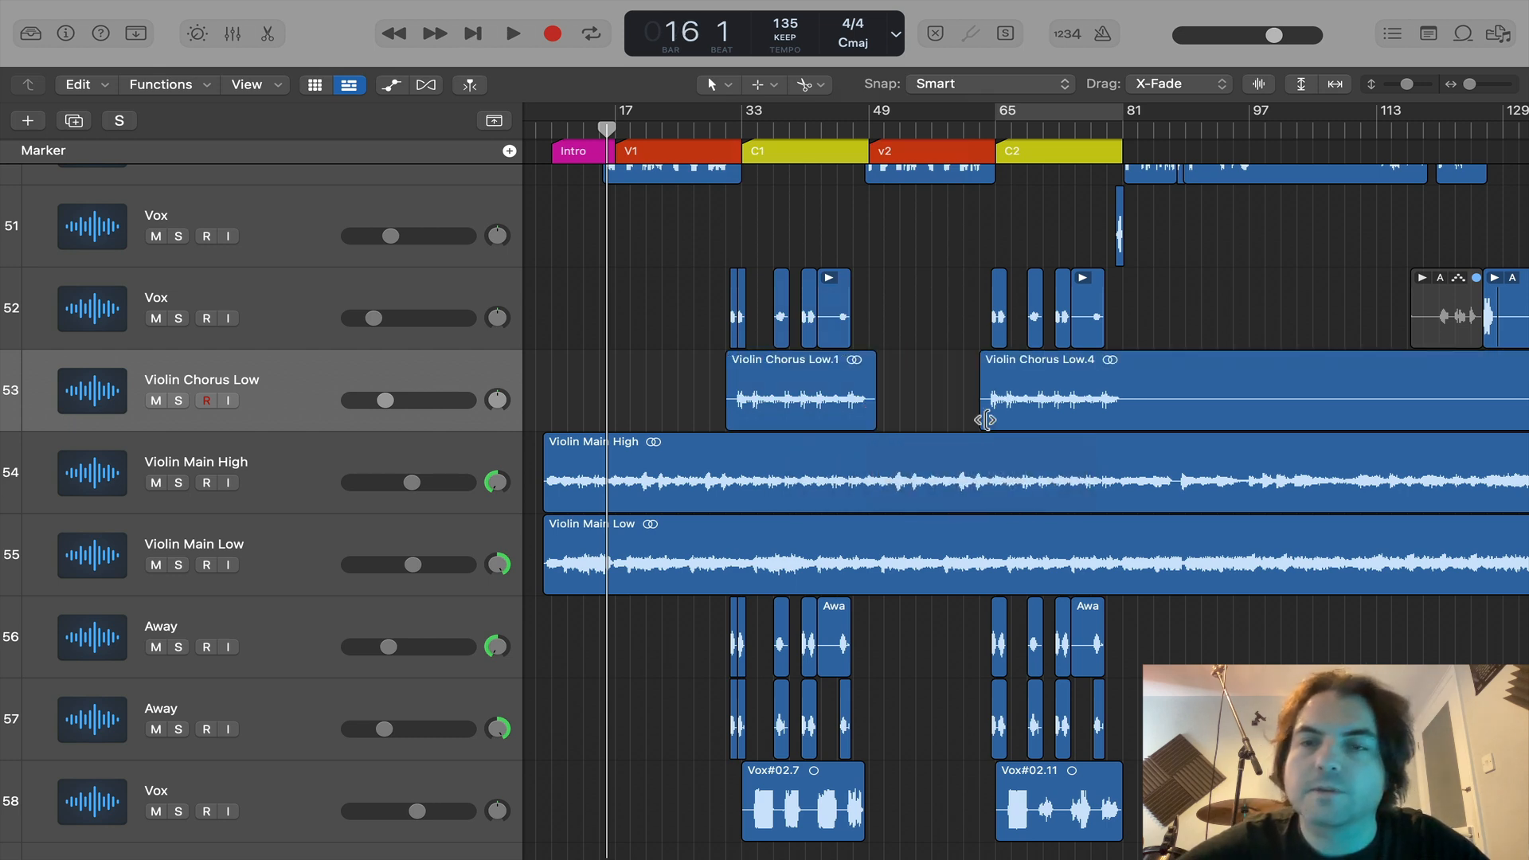
Step: Delete the silent Violin Chorus Low stretch after the C2 section, from about bar 83 to bar 122
left_click_drag(1141, 417, 1275, 416)
key("super+z")
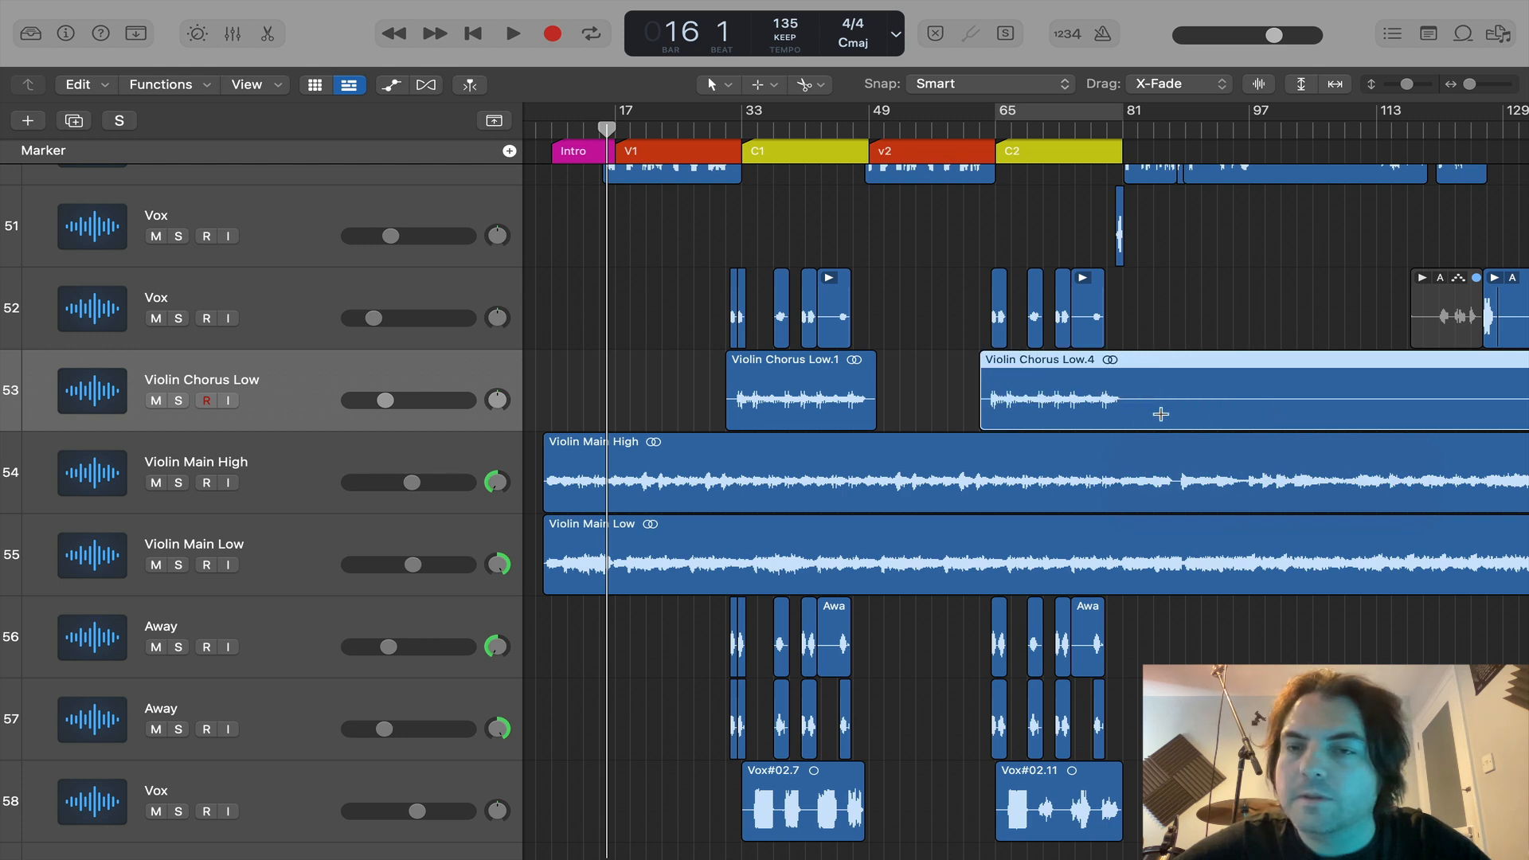
left_click_drag(1139, 414, 1448, 416)
key("Delete")
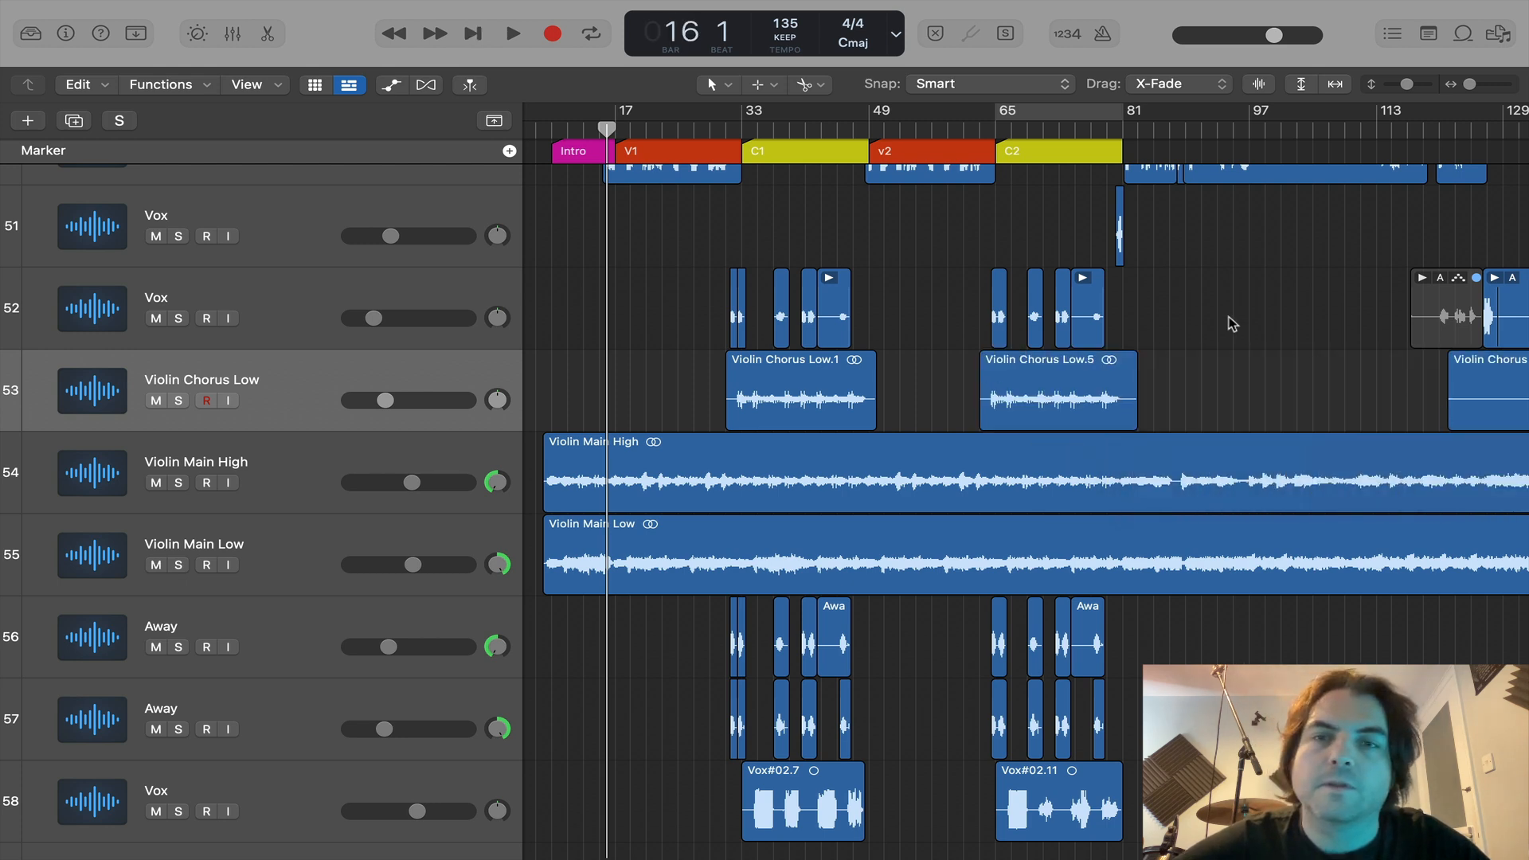
Step: Look over the cleaned-up arrangement across the full song length, from the violin and vocal tracks back to the Drums stack
scroll(1253, 319, "down", 3)
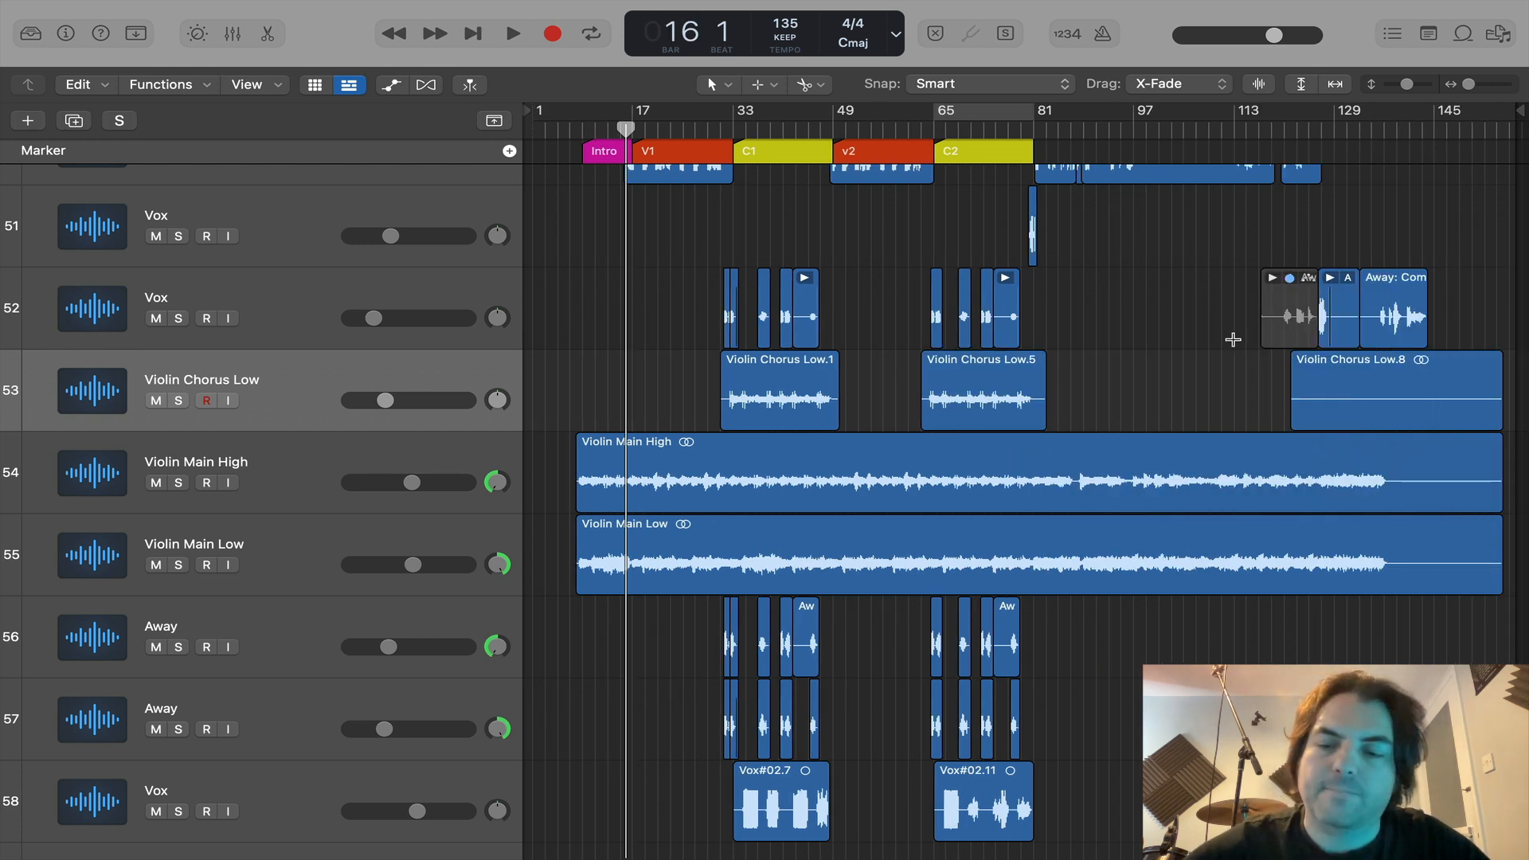
scroll(1234, 338, "down", 3)
scroll(1233, 339, "down", 6)
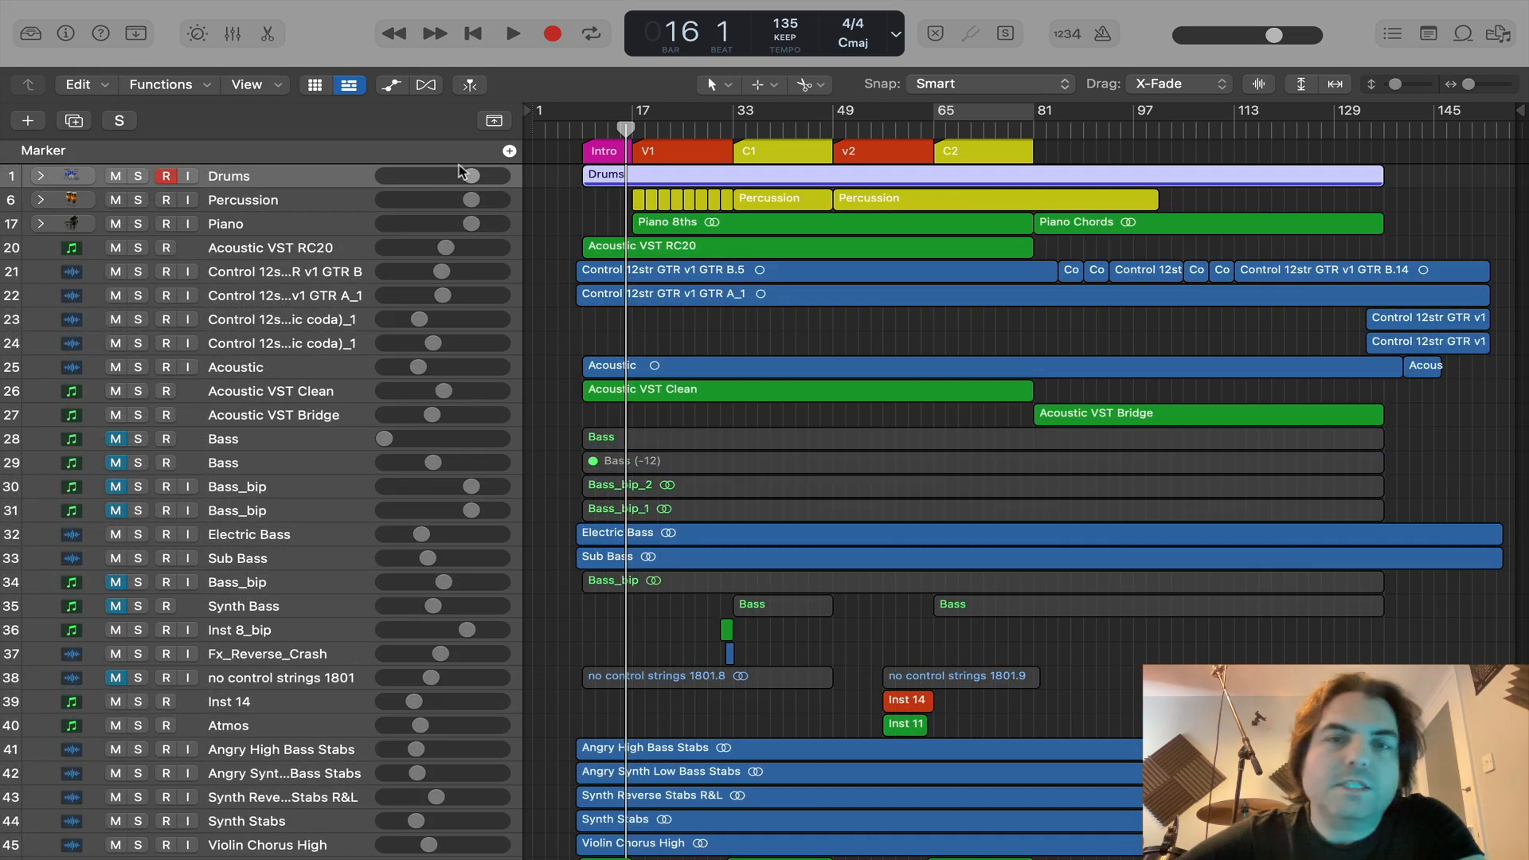
left_click(611, 364)
left_click(571, 339)
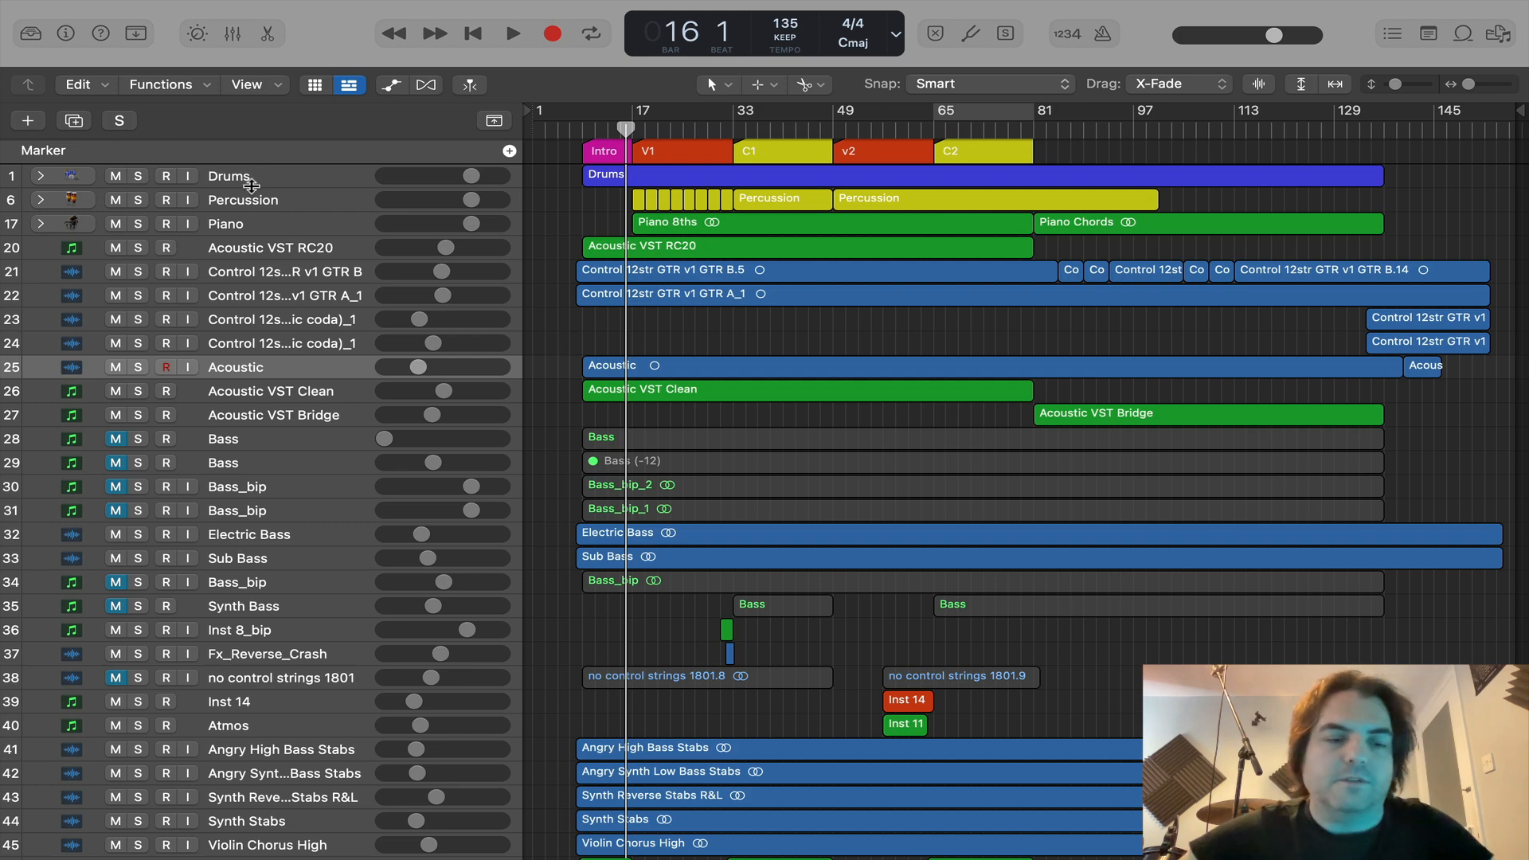
key("super+Down")
key("super+Down")
key("super+Down")
key("super+Down")
key("super+Down")
key("super+Down")
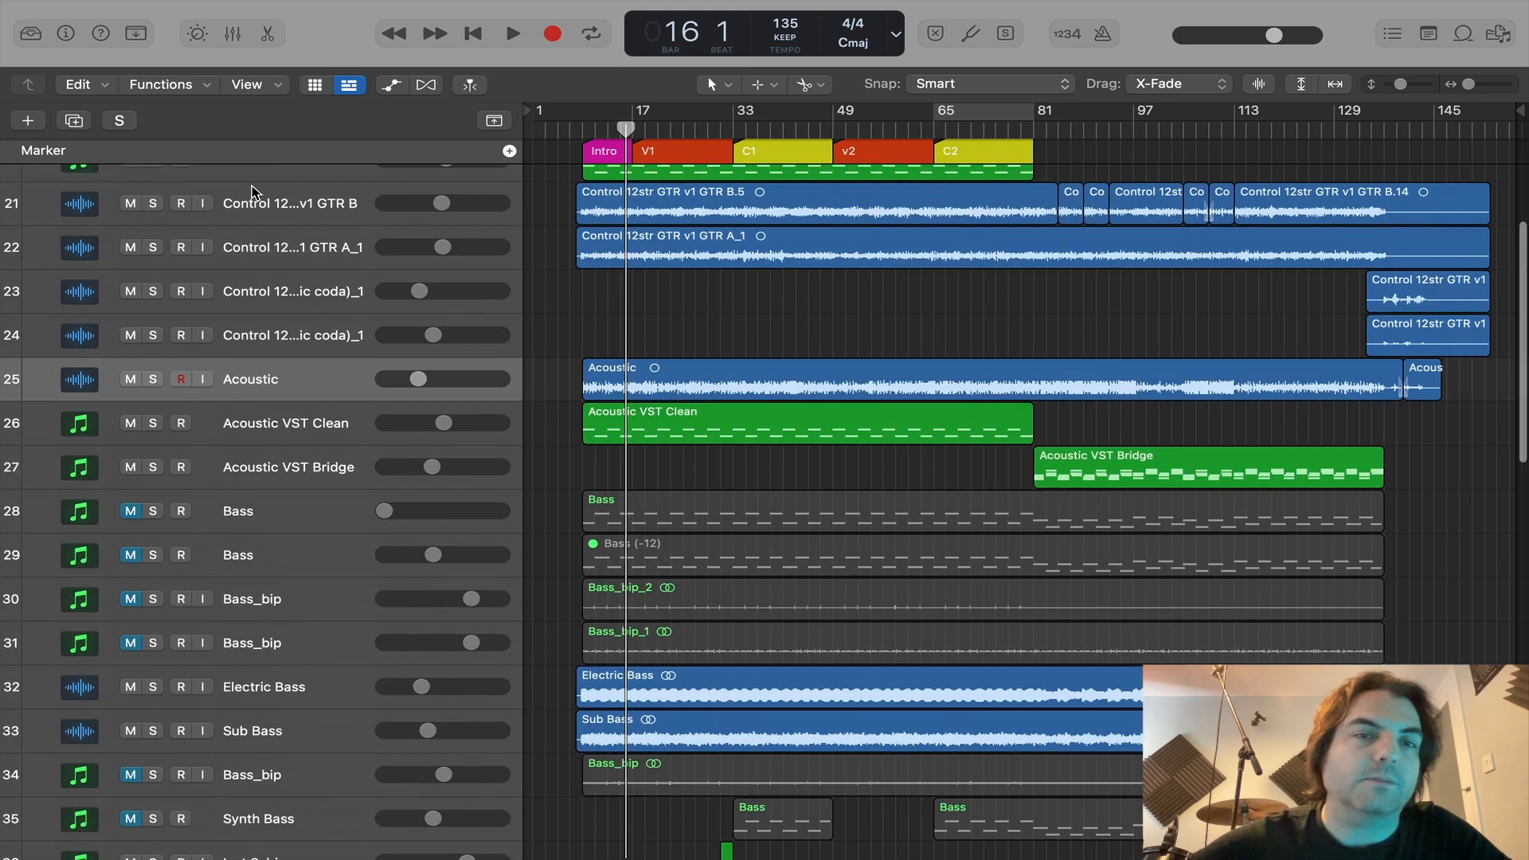
scroll(251, 185, "up", 5)
Step: Expand the Piano, Percussion and Drums stacks to inspect their tracks, and collapse all three again
left_click(299, 183)
left_click(316, 241)
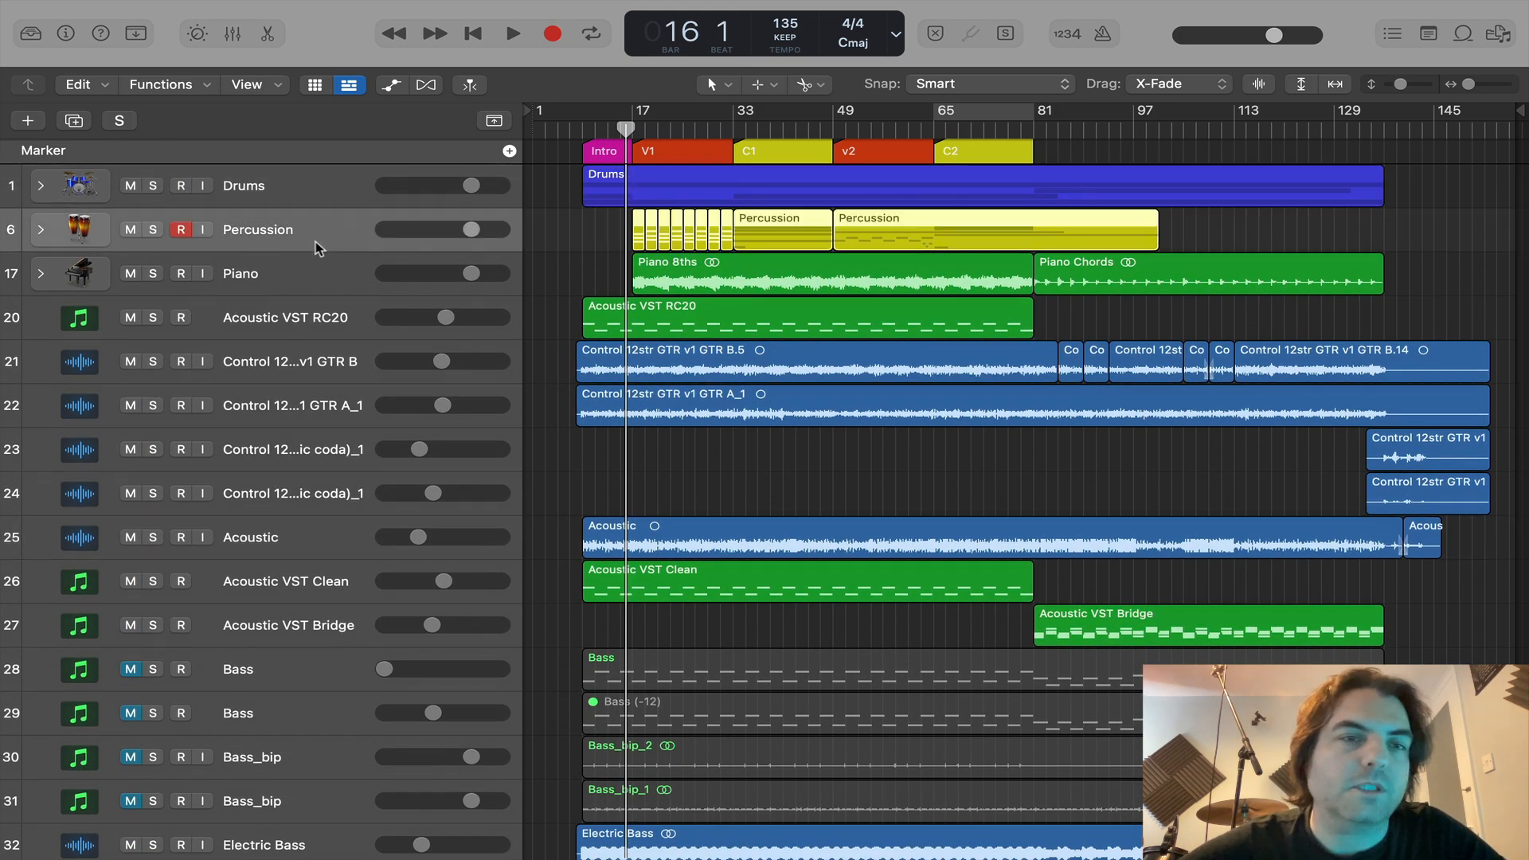
left_click(317, 265)
left_click(42, 271)
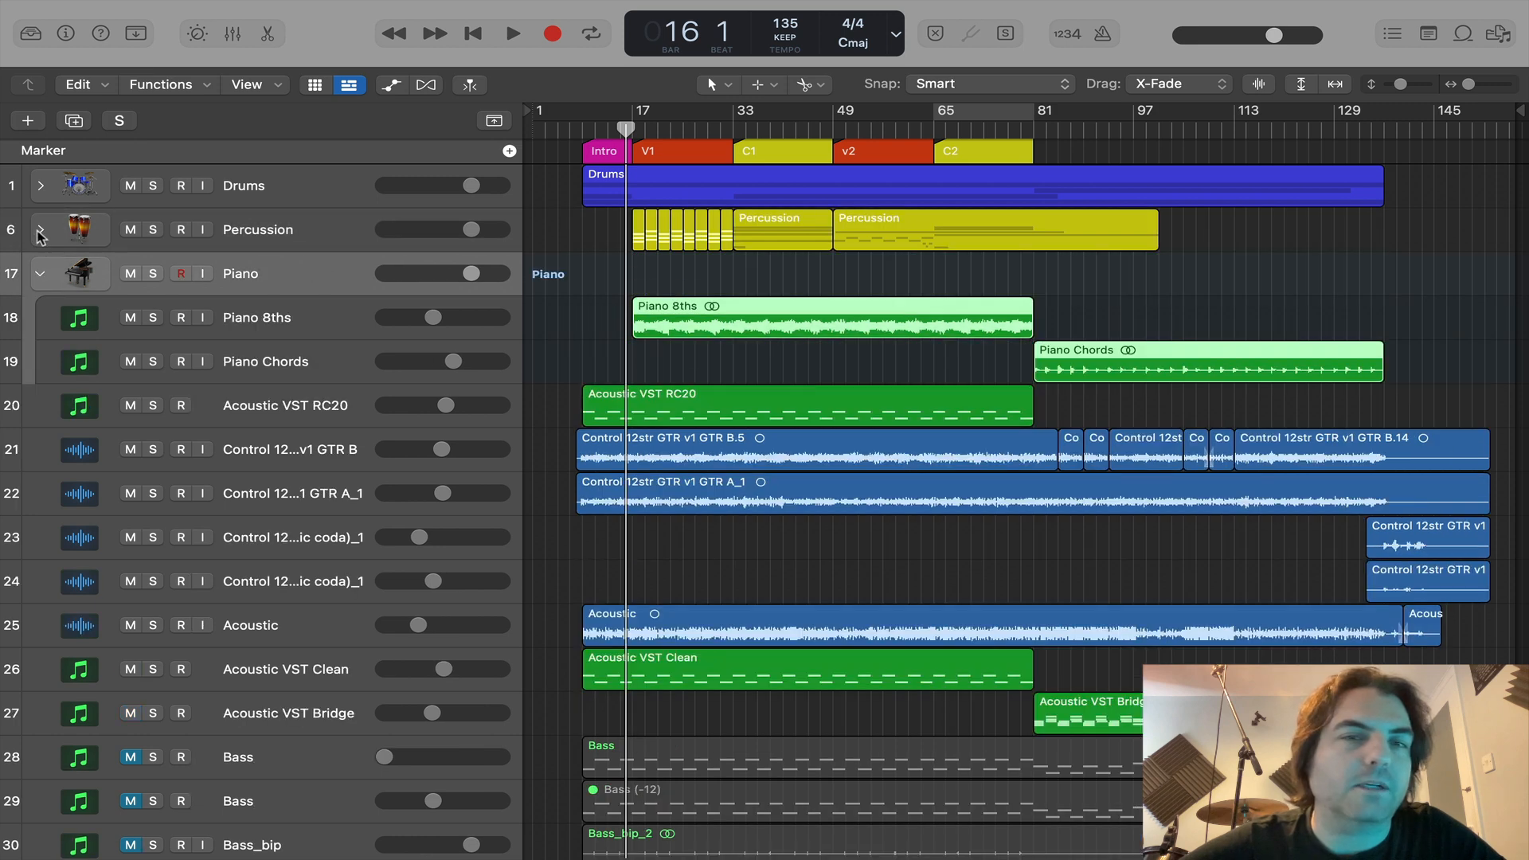
left_click(40, 232)
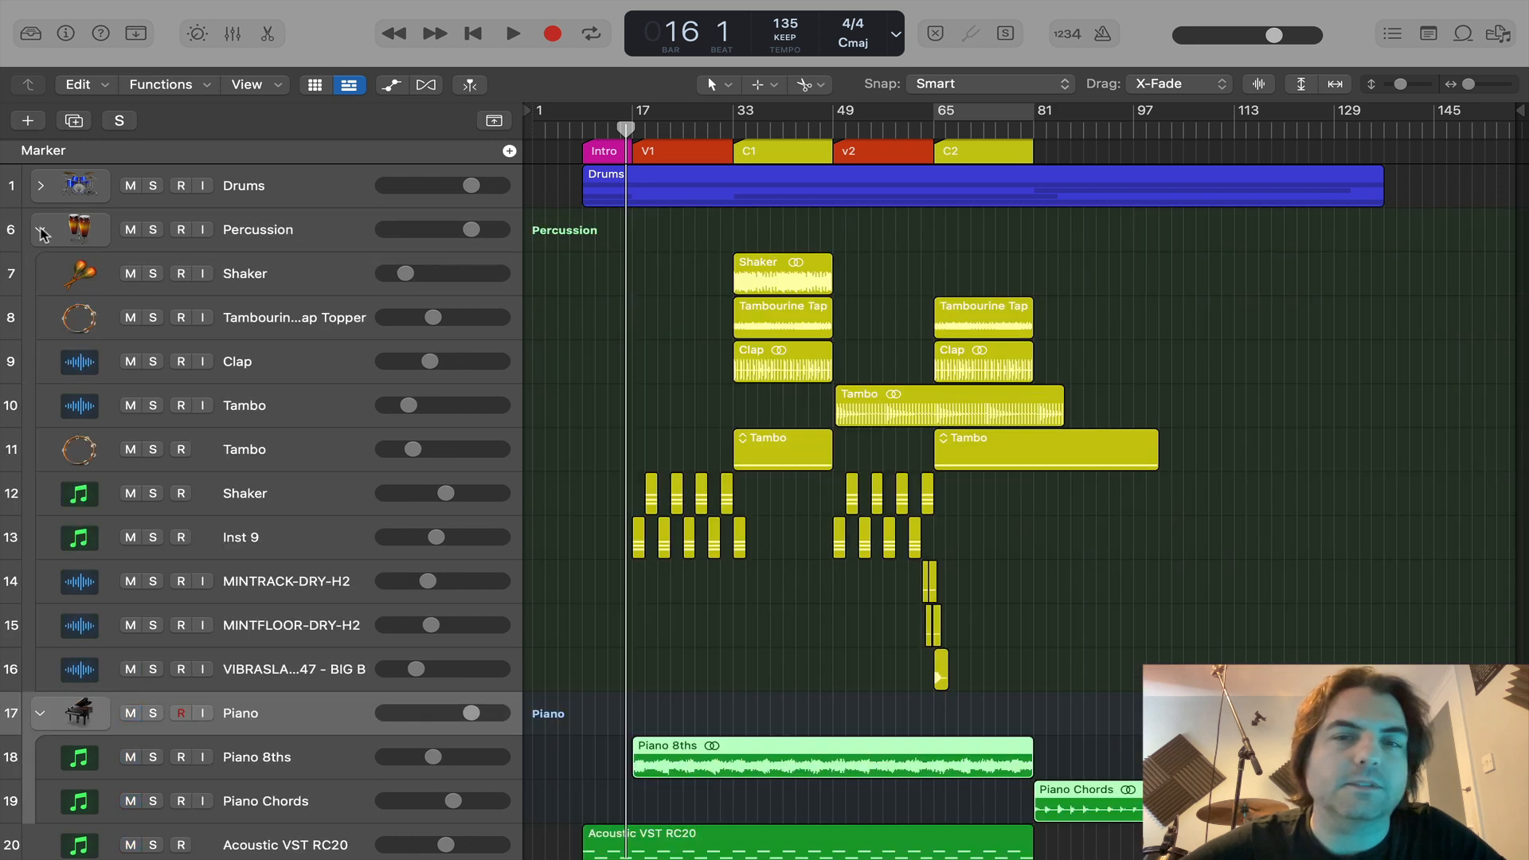
left_click(48, 185)
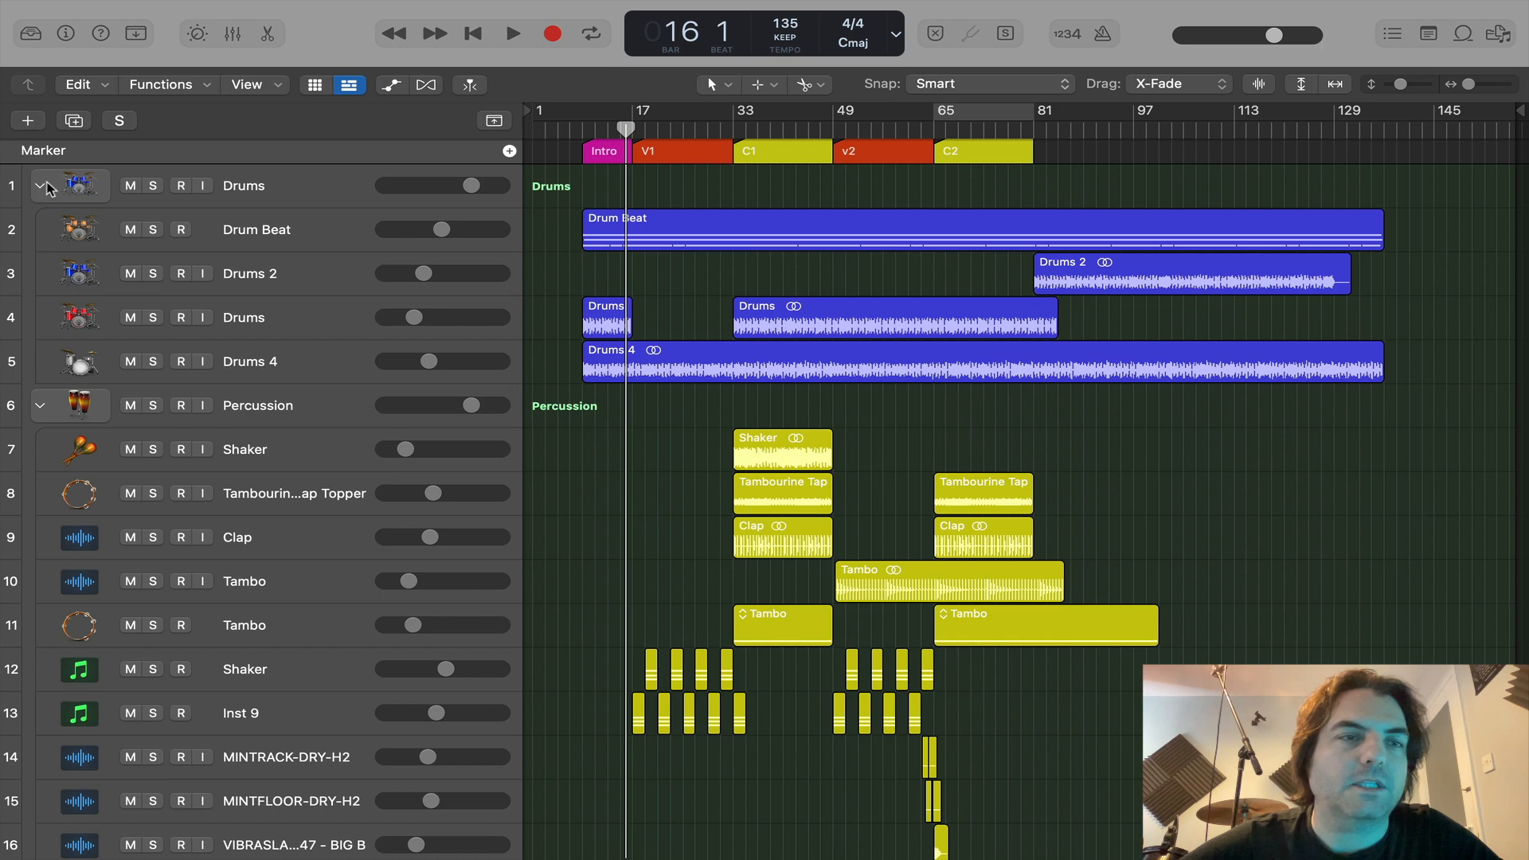
left_click(41, 186)
left_click(41, 230)
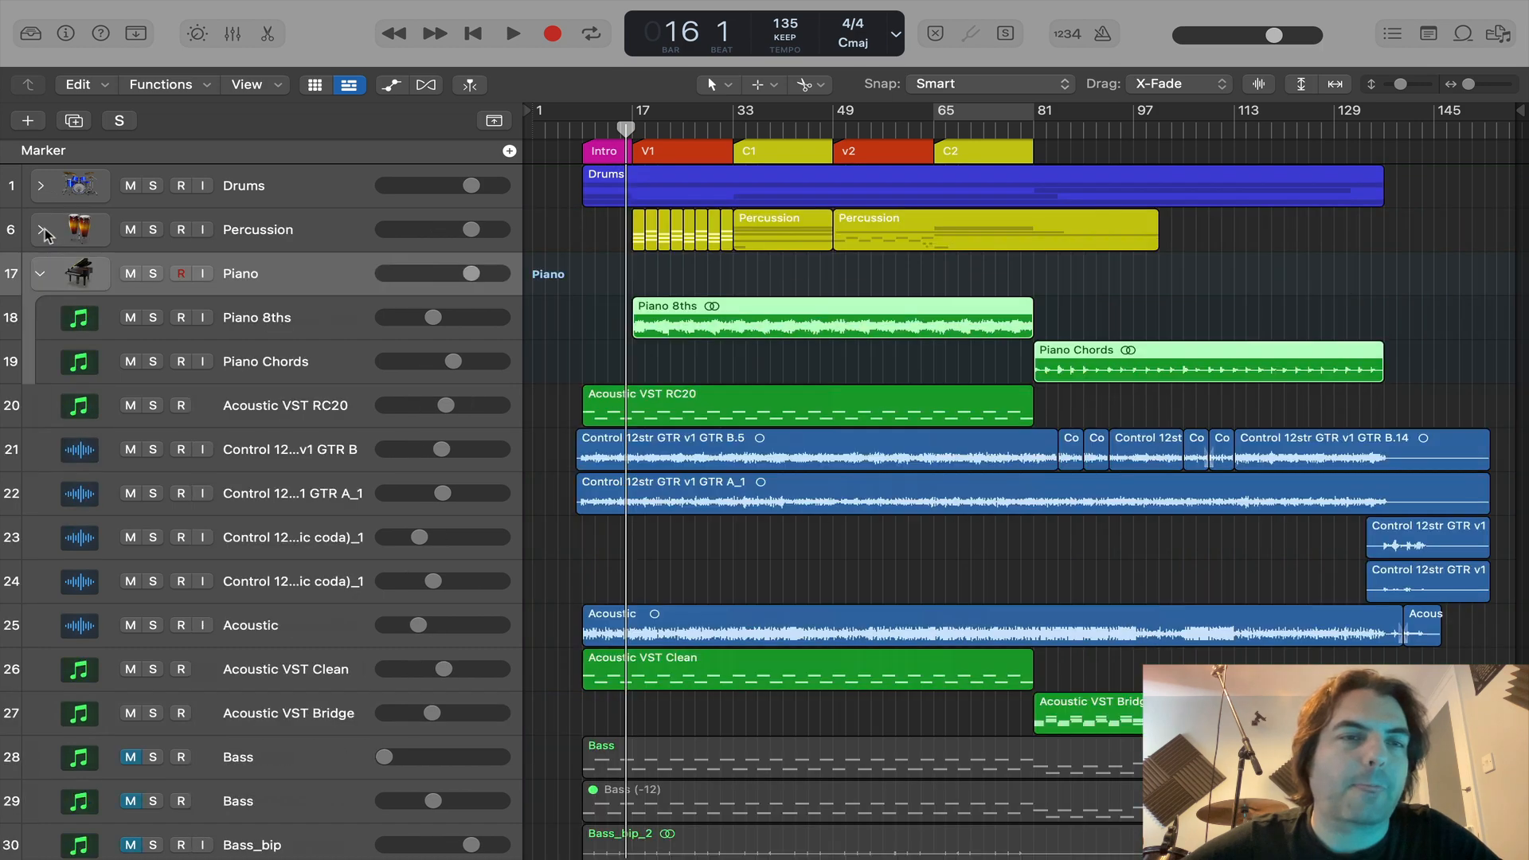
left_click(40, 274)
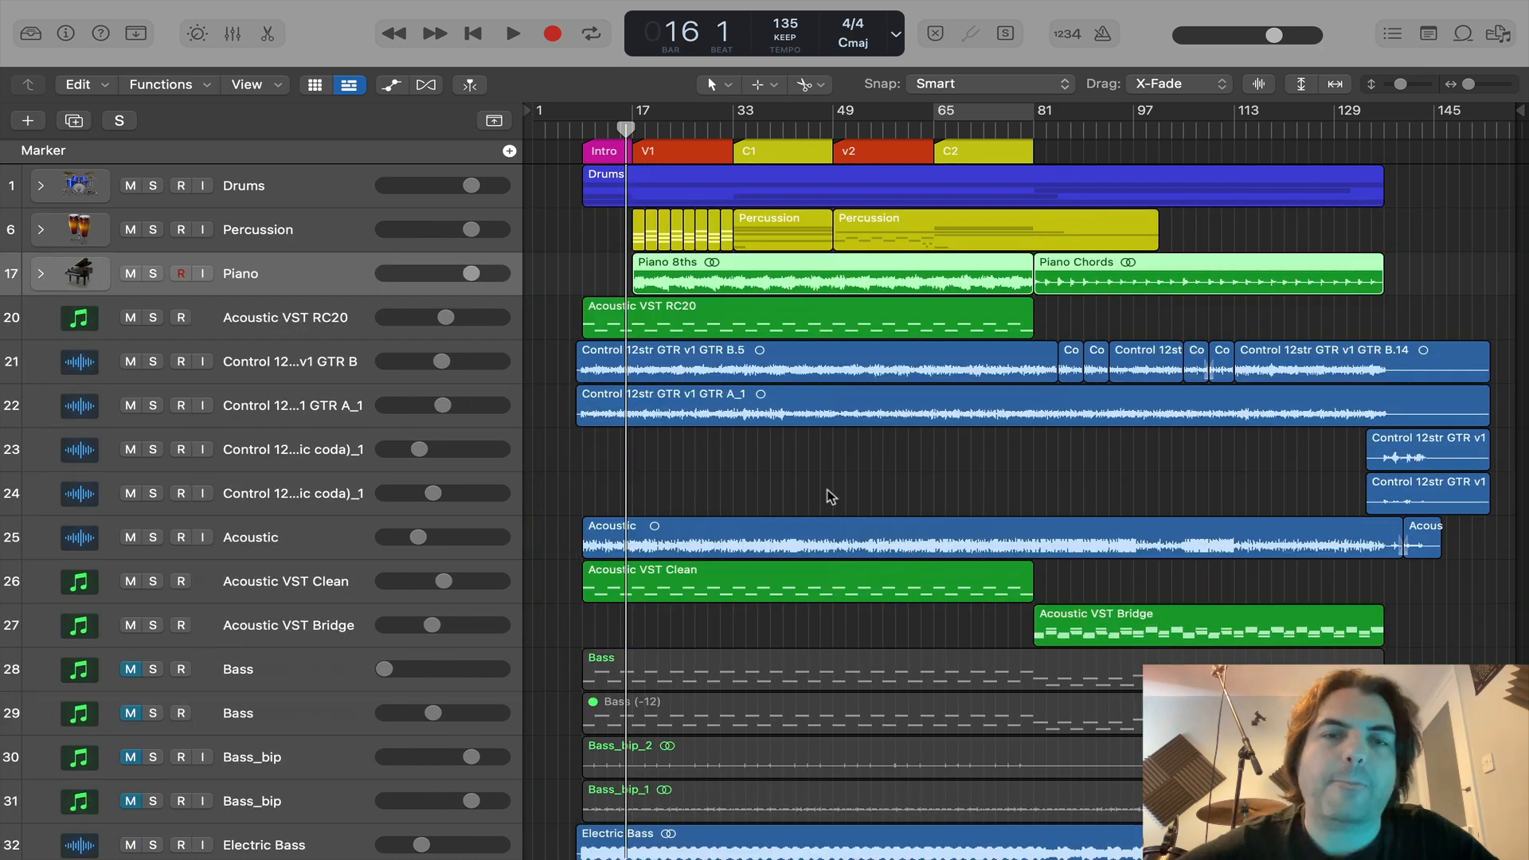
Step: Review the whole session from the first to the last track, with track heights reduced until every track fits in one view
scroll(832, 476, "down", 15)
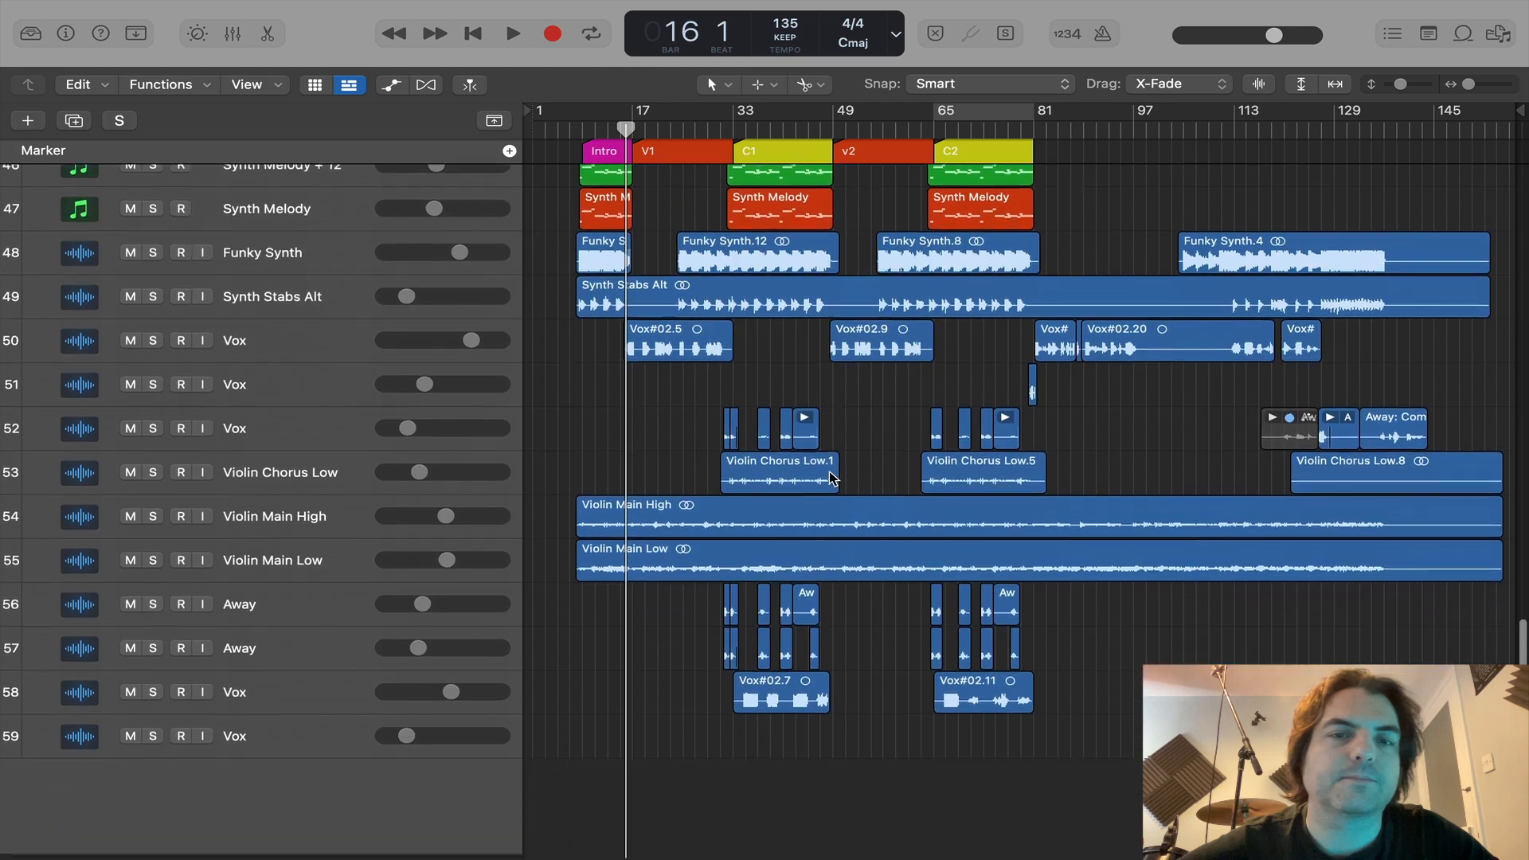
scroll(832, 477, "up", 15)
key("super+Up")
key("super+Down")
key("super+Down")
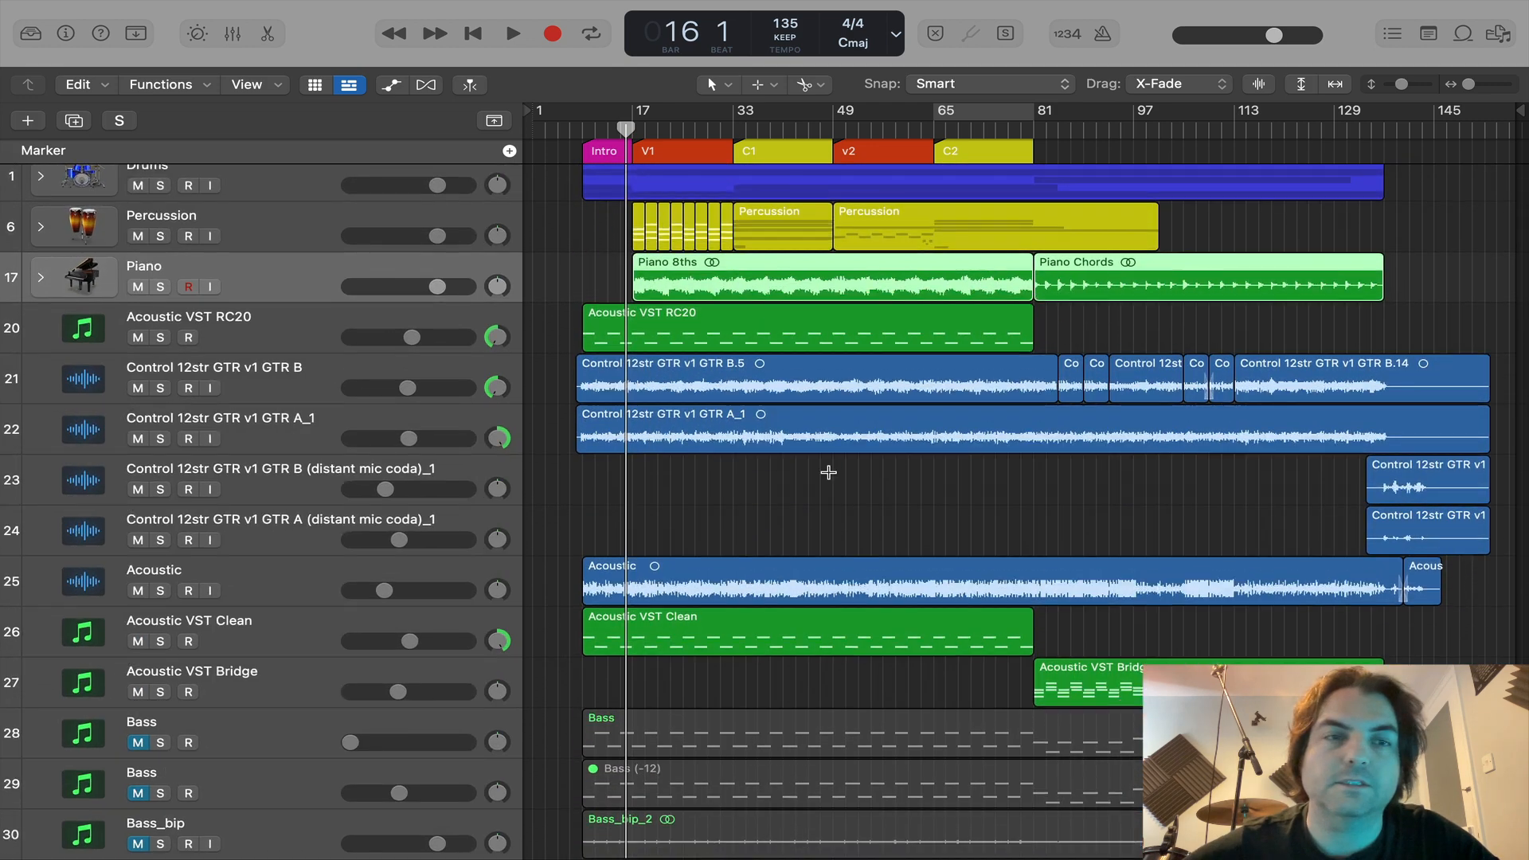
key("super+Up")
key("super+Up")
key("super+Up")
key("super+Up")
key("super+Up")
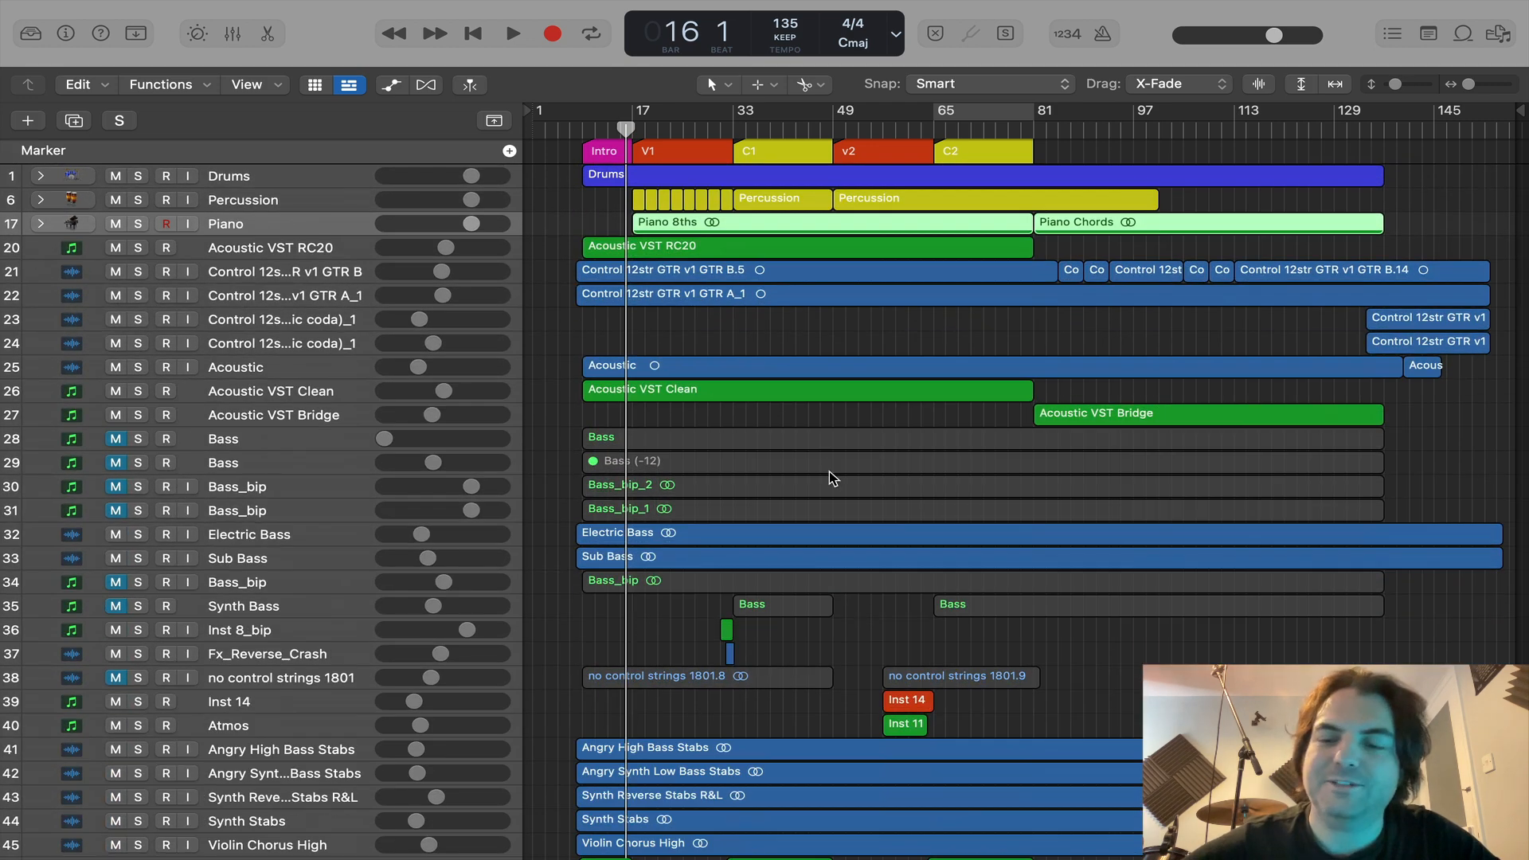
key("super+Up")
key("super+Up")
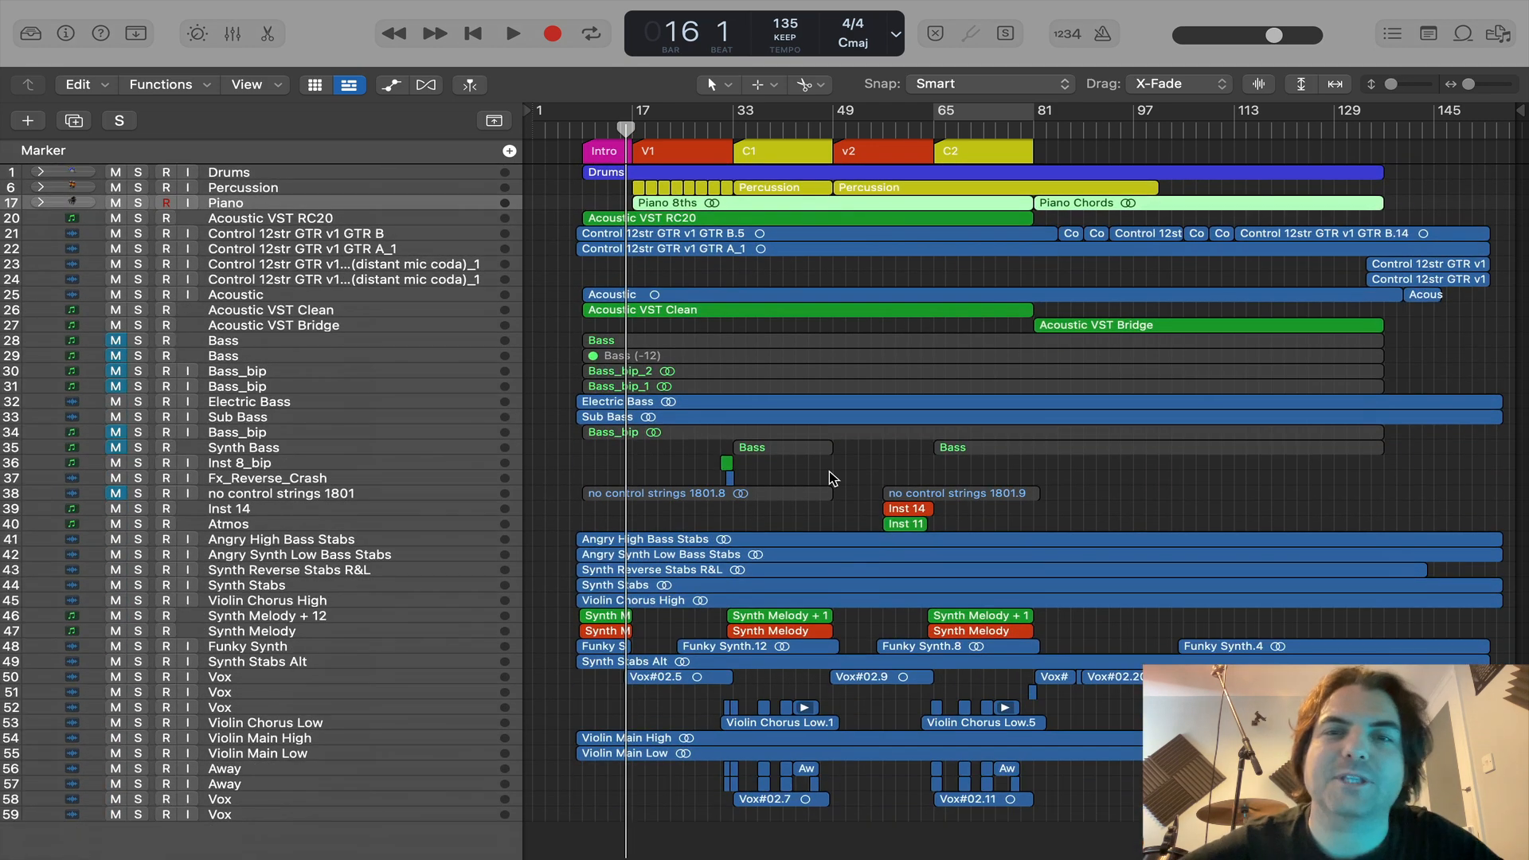